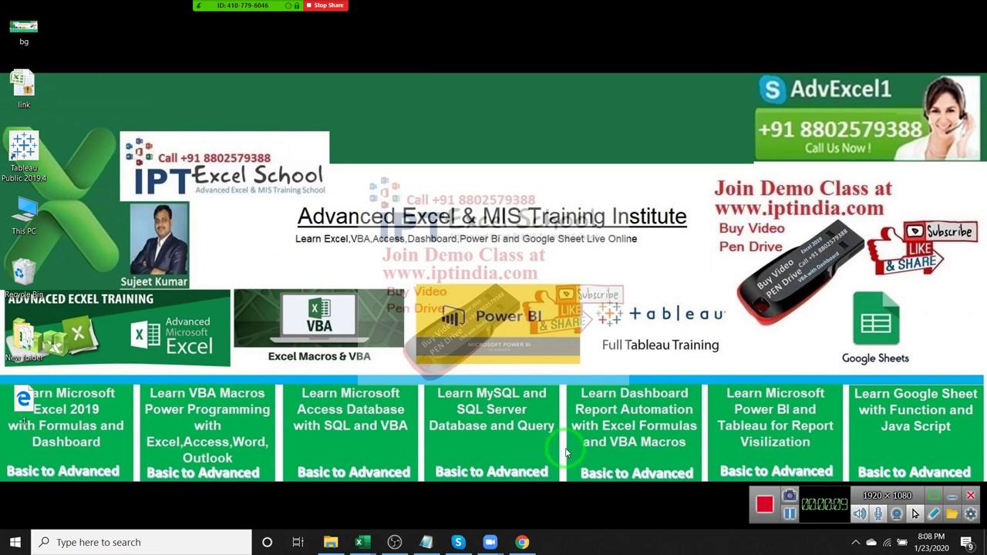
Close the Male-FeMale Chart and Data workbooks without saving.
mouse_move(359, 537)
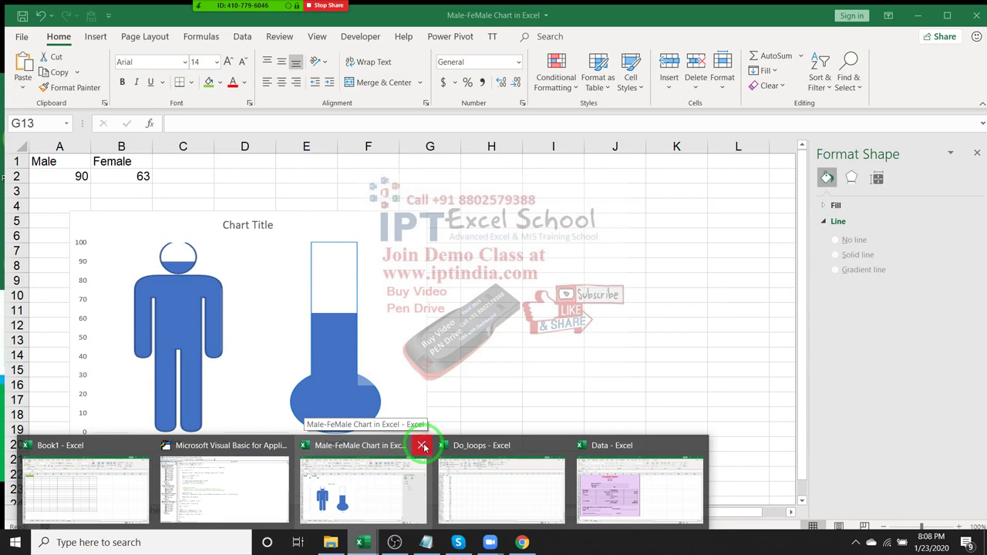
left_click(424, 447)
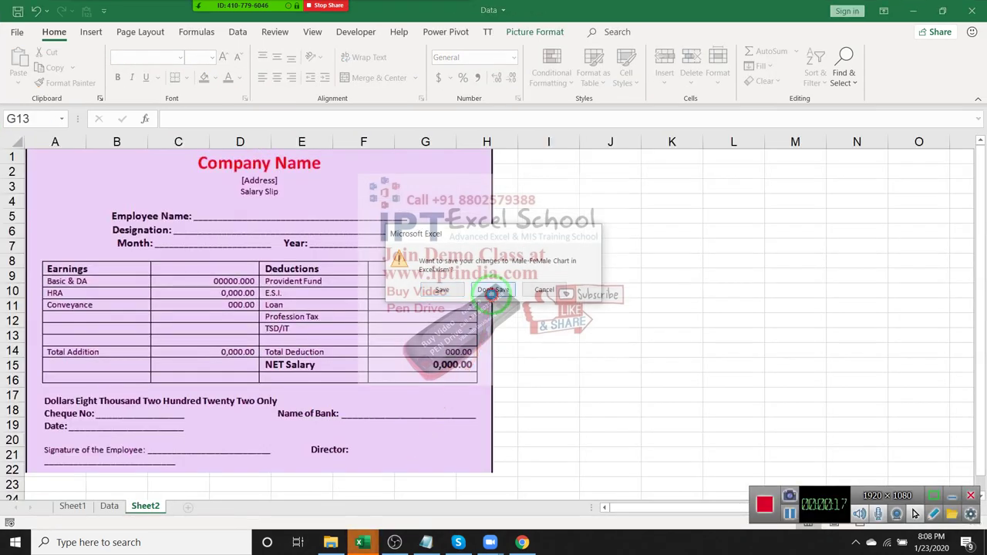
left_click(492, 292)
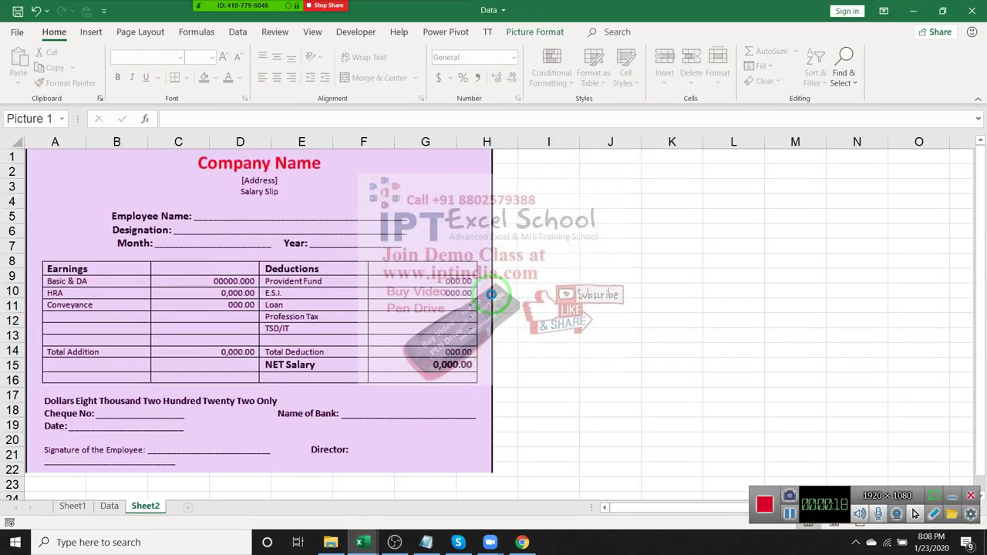
left_click(637, 289)
left_click(974, 10)
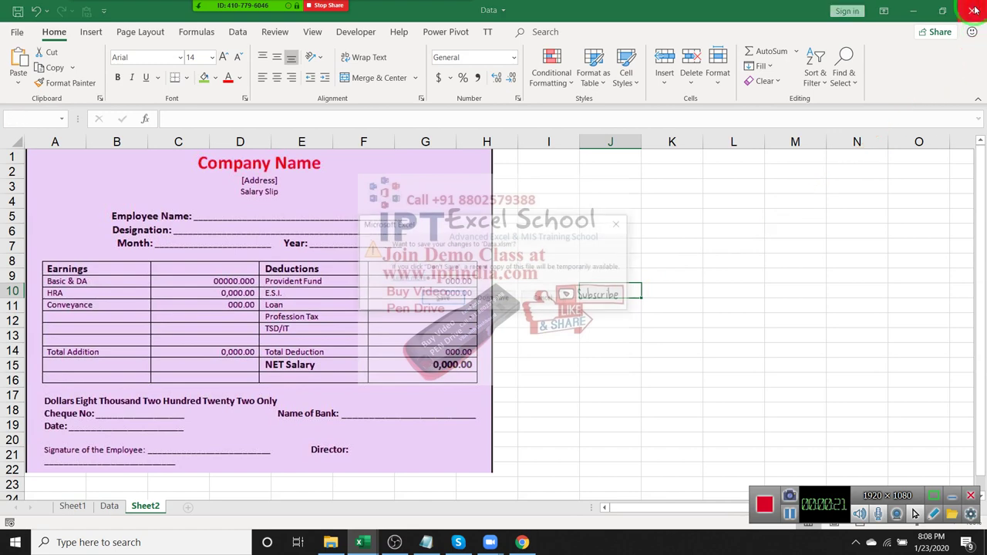
left_click(501, 297)
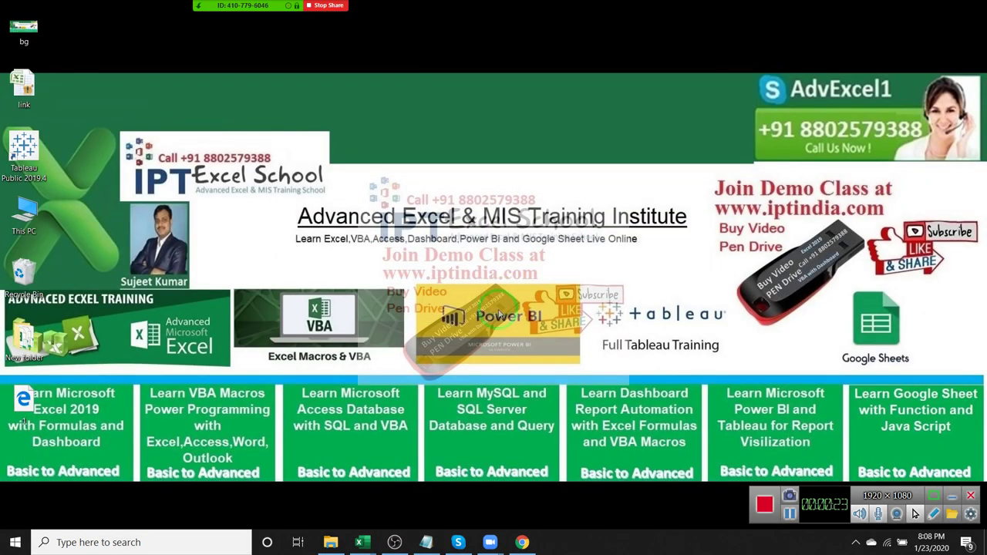
Close the VBA editor and the Do_loops workbook without saving.
mouse_move(362, 532)
left_click(355, 513)
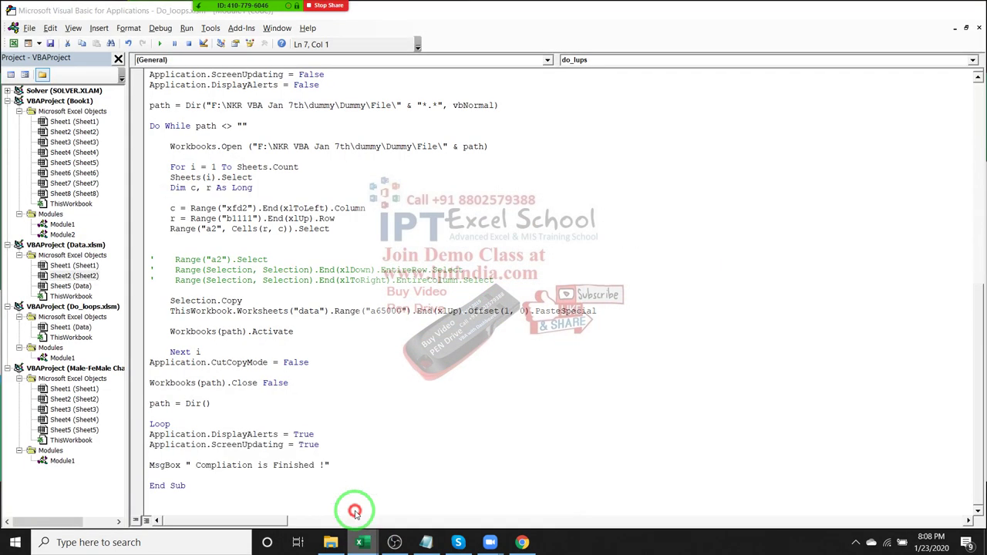
left_click(974, 10)
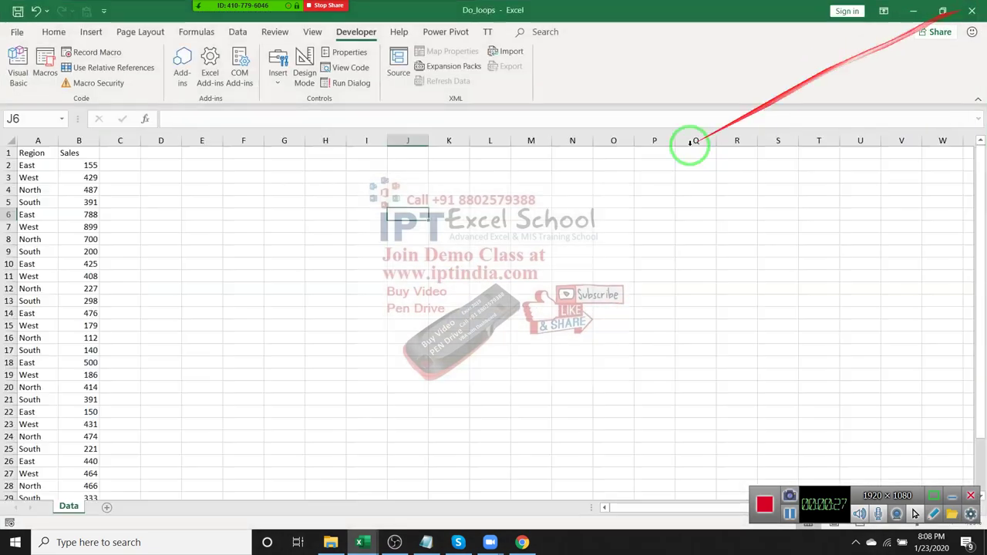
left_click(972, 11)
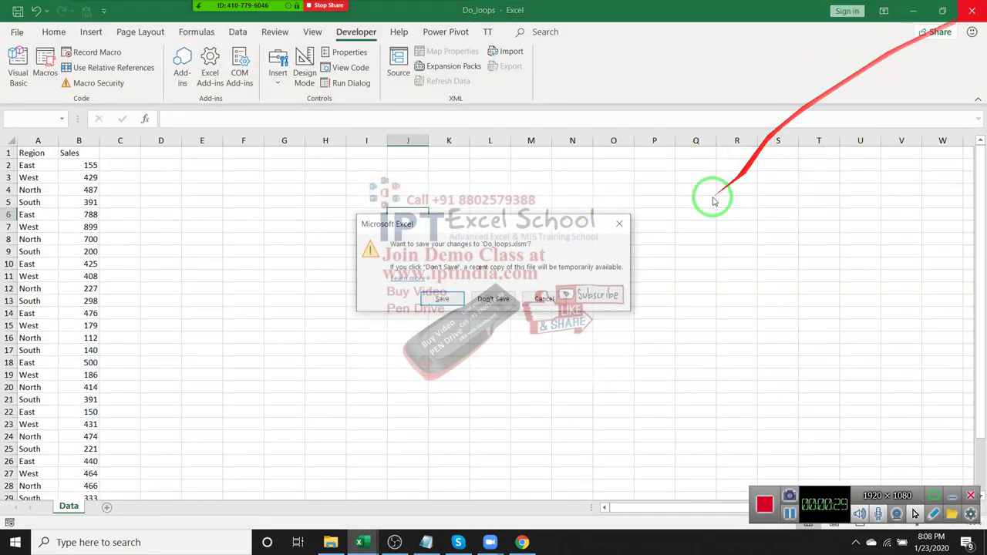
left_click(495, 299)
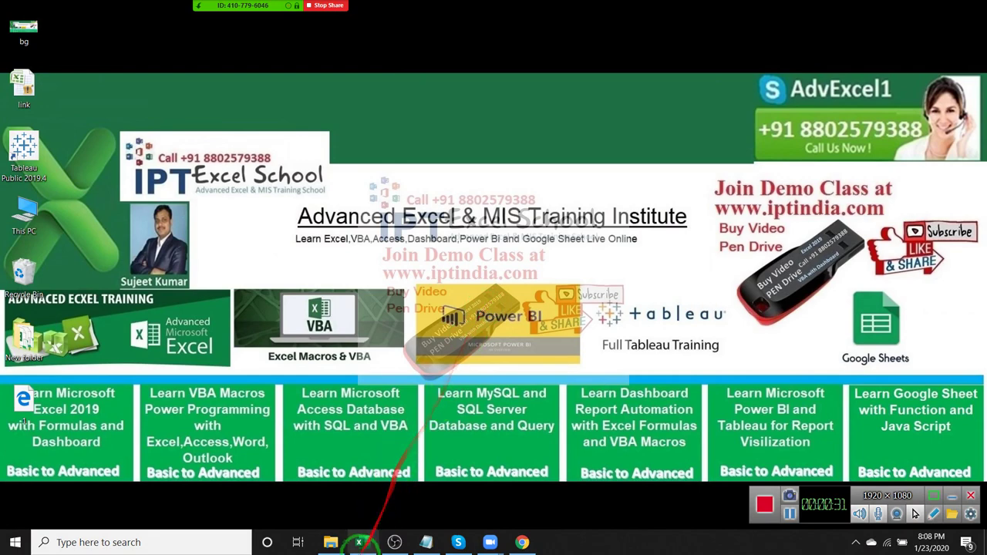
Close the Book1 workbook without saving.
left_click(360, 545)
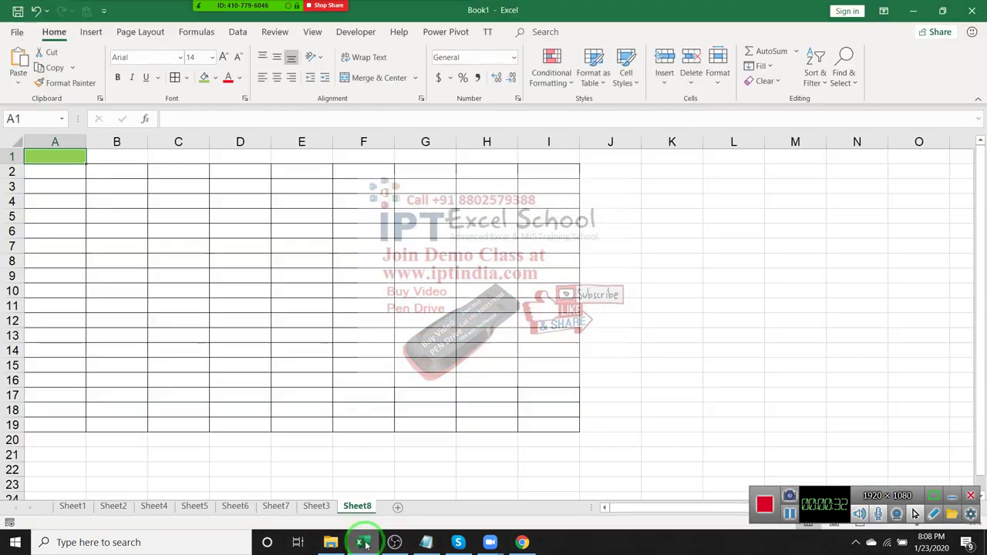
left_click(972, 11)
left_click(499, 293)
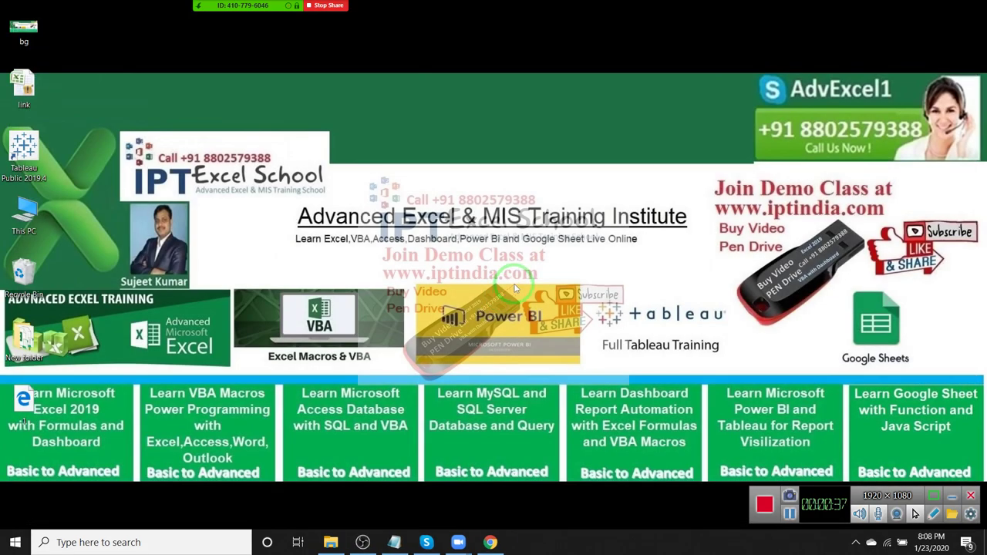
key("super")
Launch Excel from a search for 'exce', create a blank workbook and maximize it.
type("exce")
left_click(392, 229)
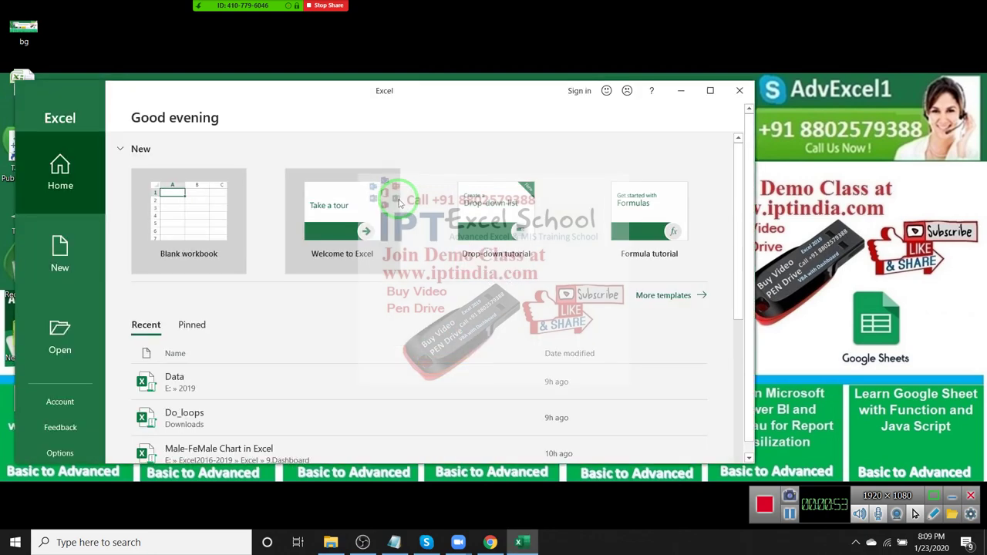
left_click(166, 214)
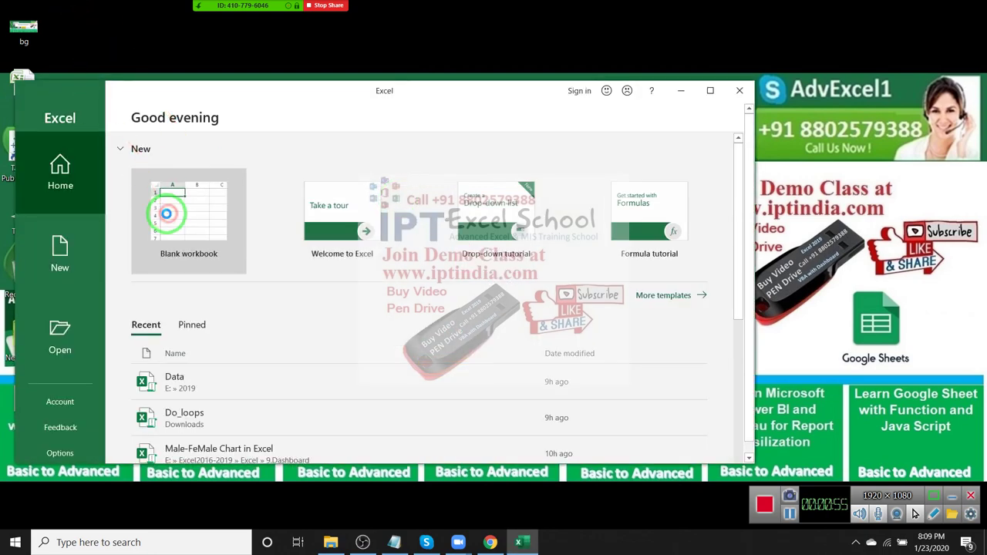
left_click(712, 93)
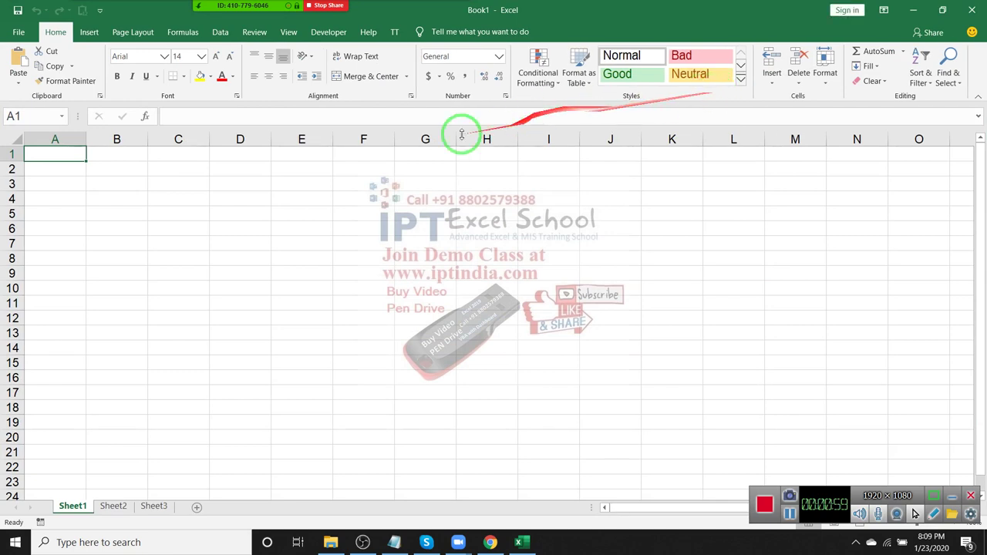
Enter the headings Name and Jan in A1:B1 and auto-fill Feb into C1.
type("Name")
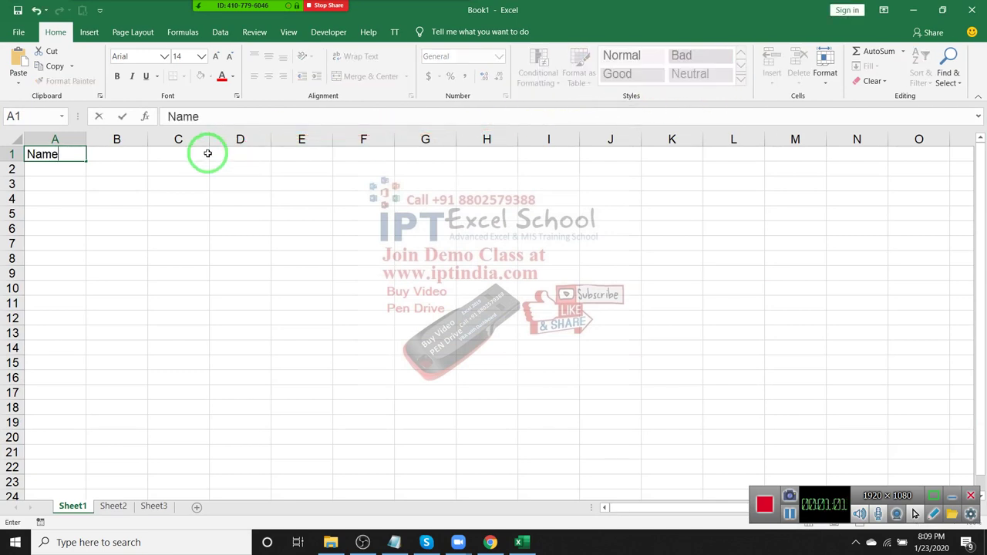
key("Return")
key("Right")
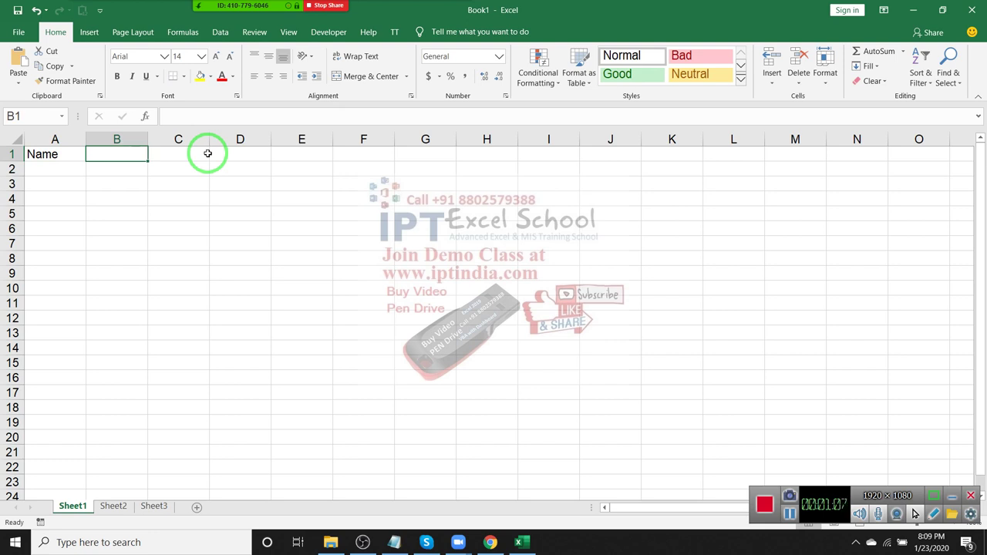
type("Jan")
key("Return")
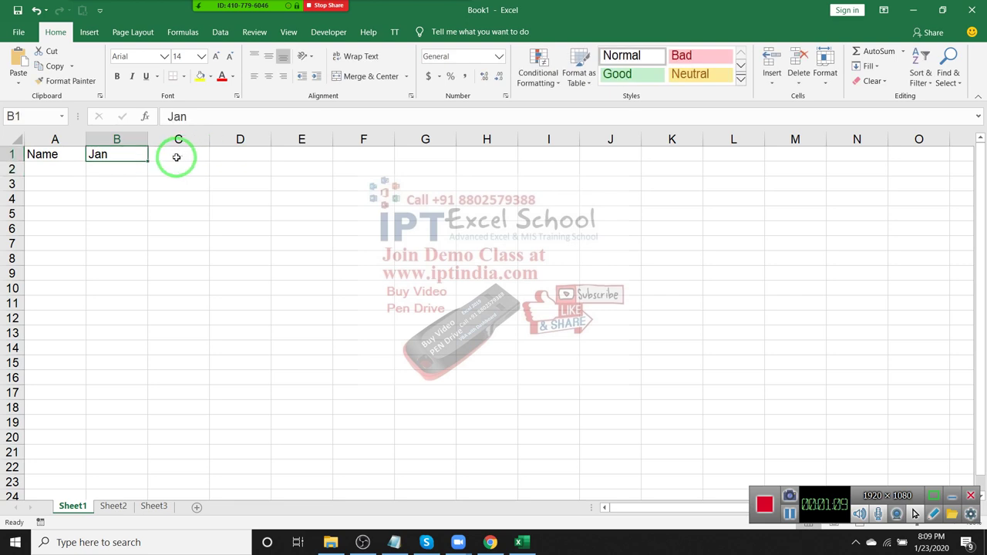
left_click_drag(147, 162, 205, 161)
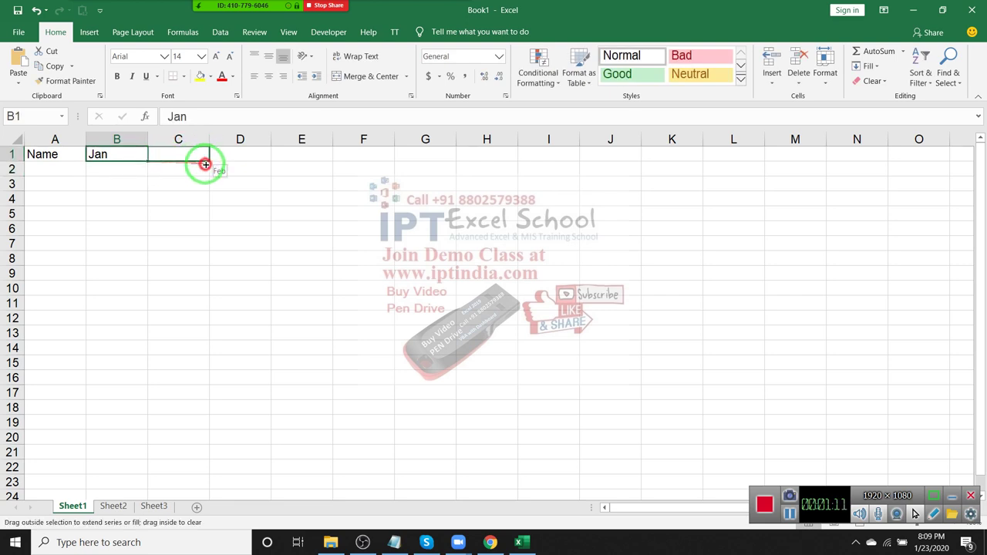
Enter the first name in A2 and fill names down to A6.
left_click(44, 170)
type("Puja")
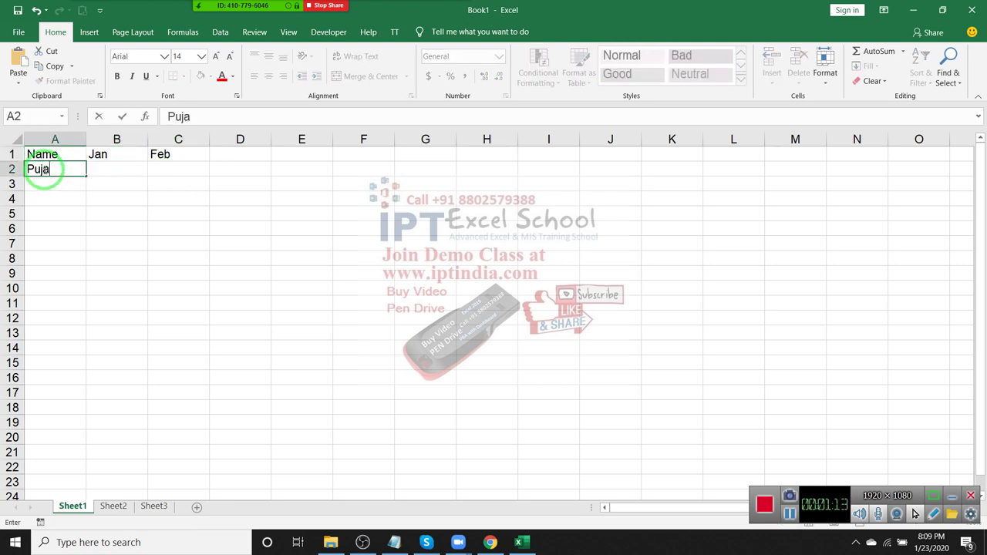
key("Return")
left_click(44, 170)
left_click_drag(84, 177, 85, 231)
Enter Jan/Feb figures 58/96 in row 2 and 15/65 in row 3.
left_click(124, 167)
type("5")
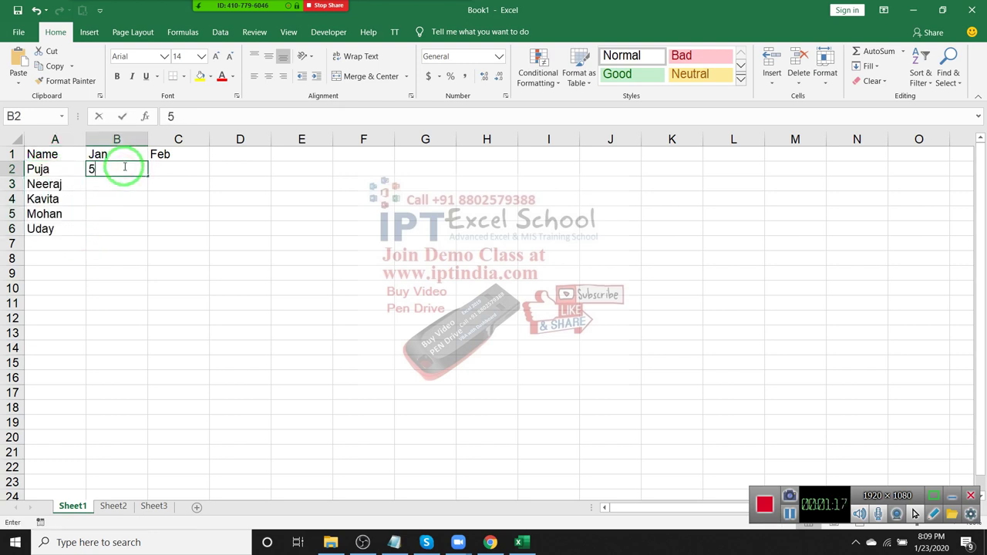
type("8")
key("Tab")
type("96")
key("Tab")
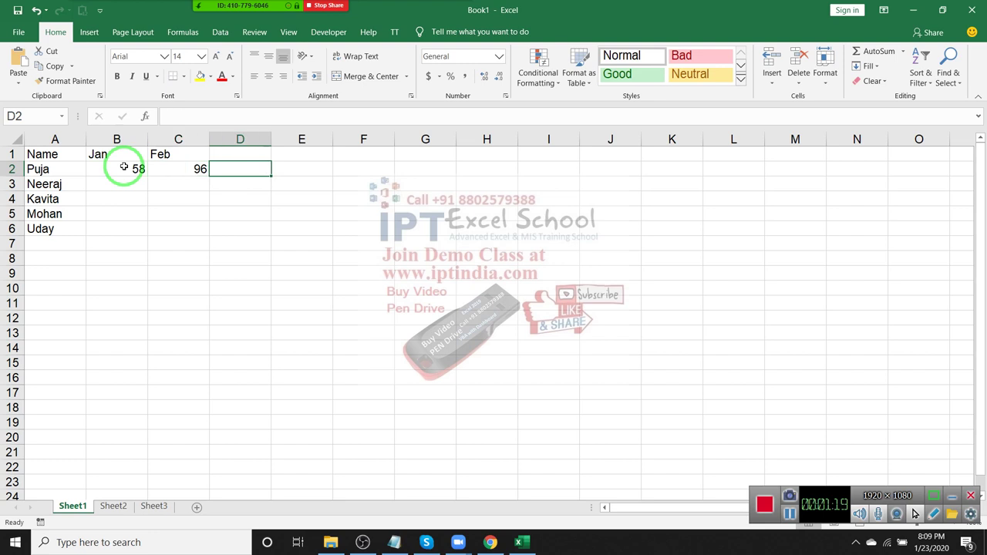
key("Return")
key("Left")
key("Left")
type("15")
key("Tab")
type("65")
key("Return")
Enter 74/56, 12/23 and 23/34 in rows 4–6, then select A1:C6.
type("74")
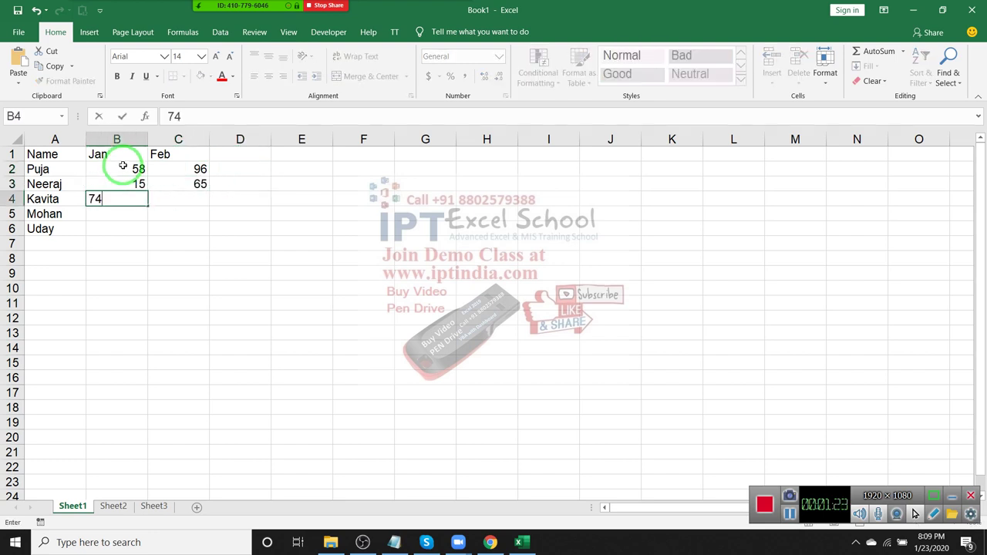
key("Tab")
type("56")
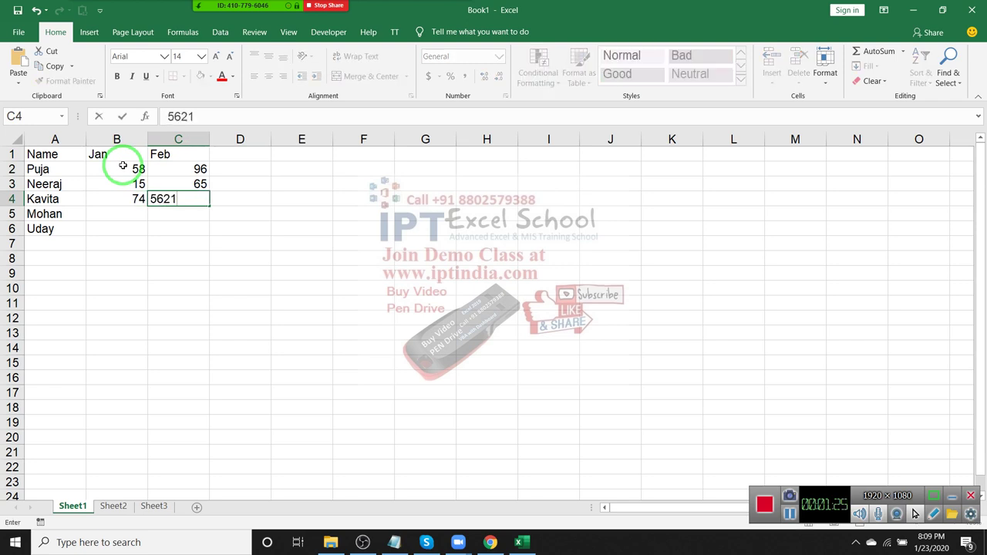
left_click(121, 214)
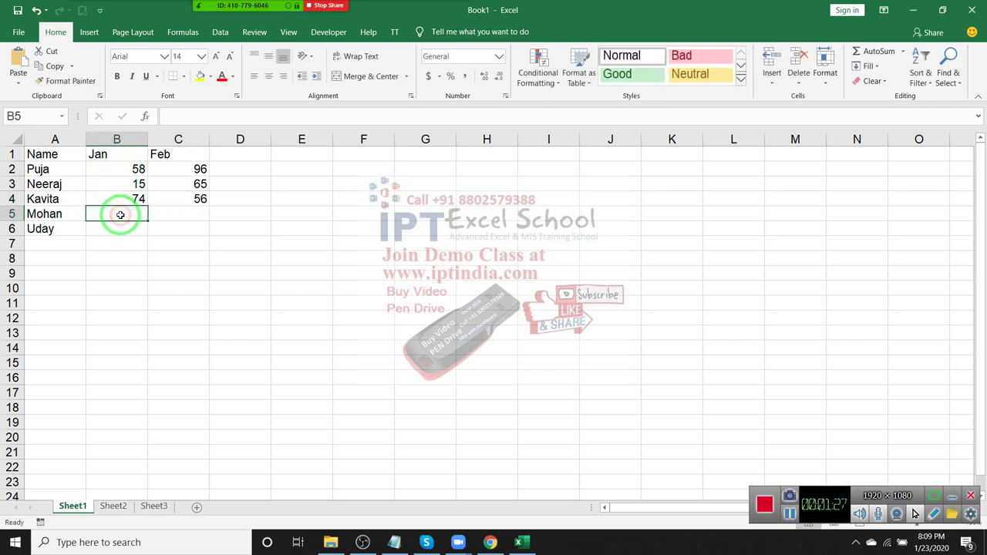
type("12")
left_click(177, 214)
type("23")
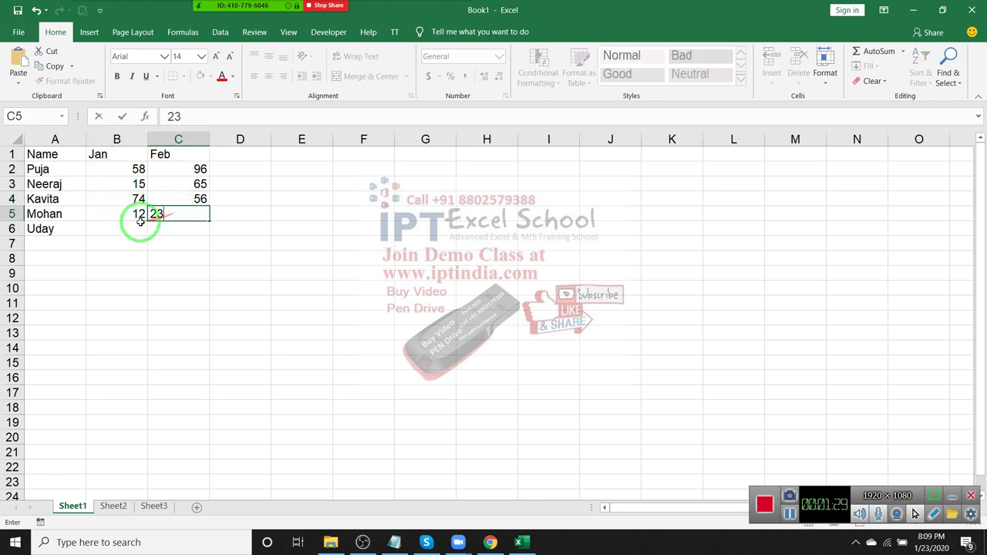
left_click(133, 226)
type("23")
left_click(176, 226)
type("34")
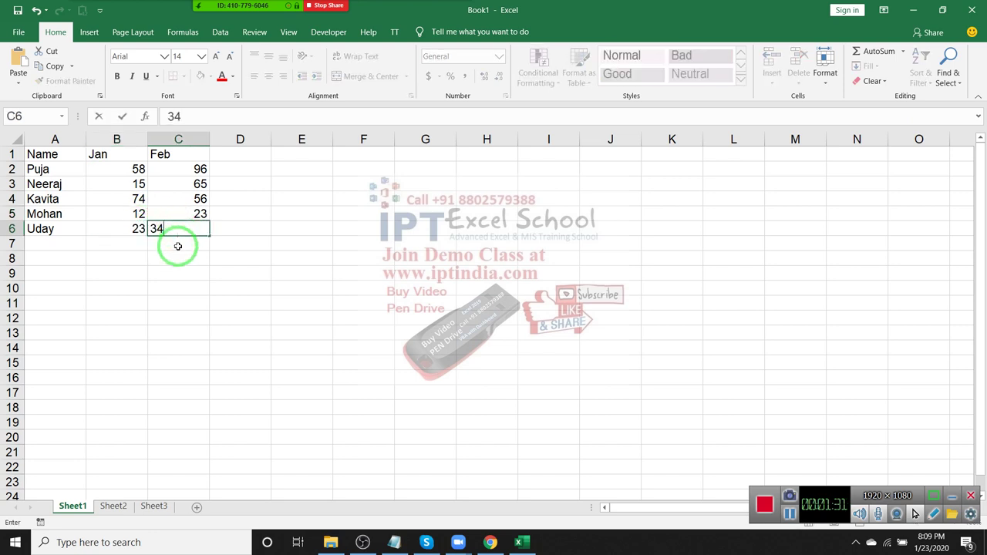
left_click(178, 246)
left_click_drag(72, 154, 196, 228)
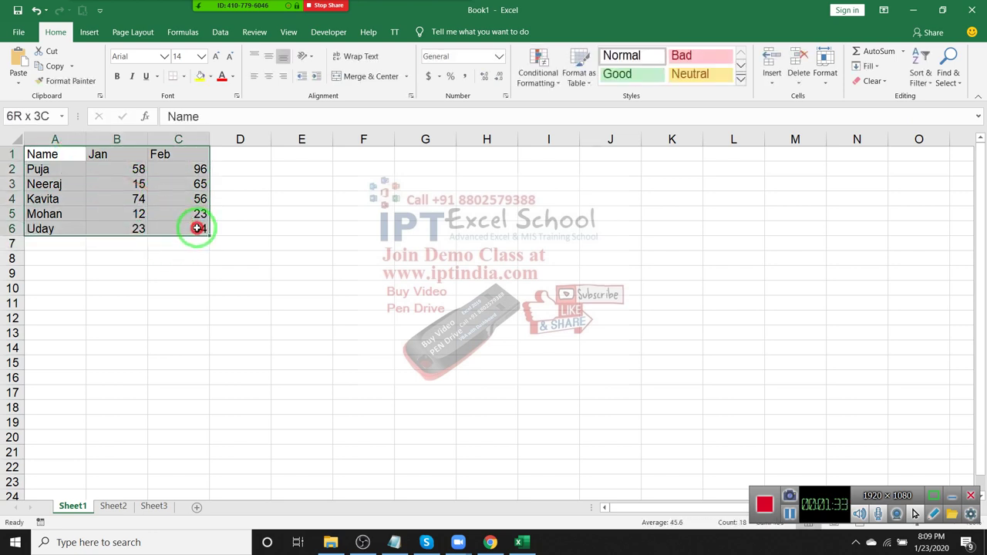
Give A1:C6 All Borders and a yellow fill, then copy the table.
left_click(182, 75)
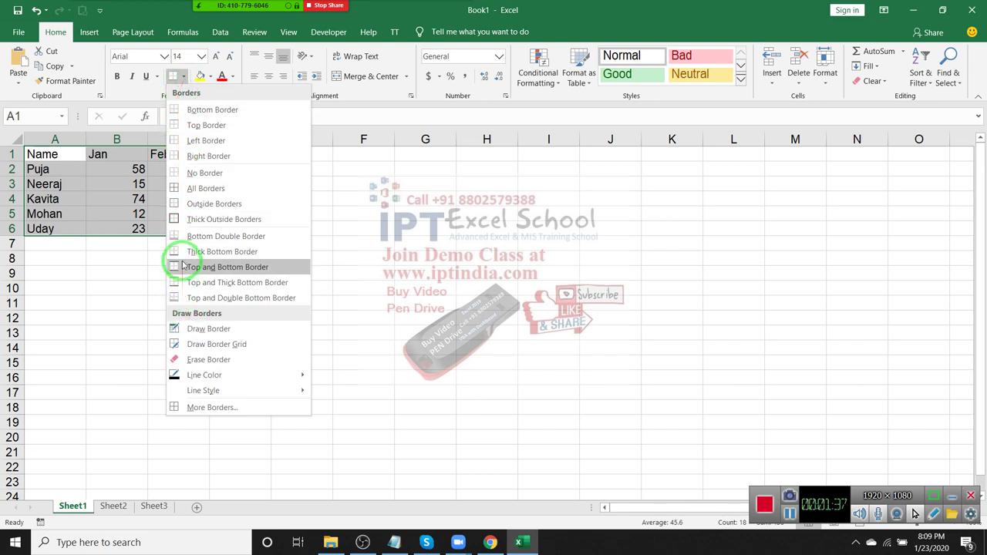
left_click(177, 188)
left_click(200, 76)
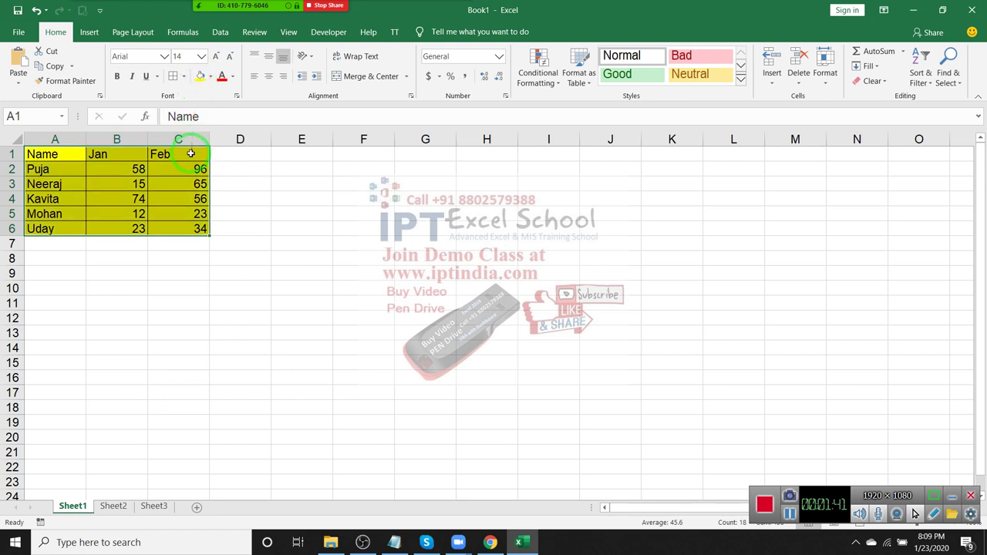
key("ctrl+c")
Paste the copied table as a picture at E4, nudge it right and shrink it.
left_click(325, 199)
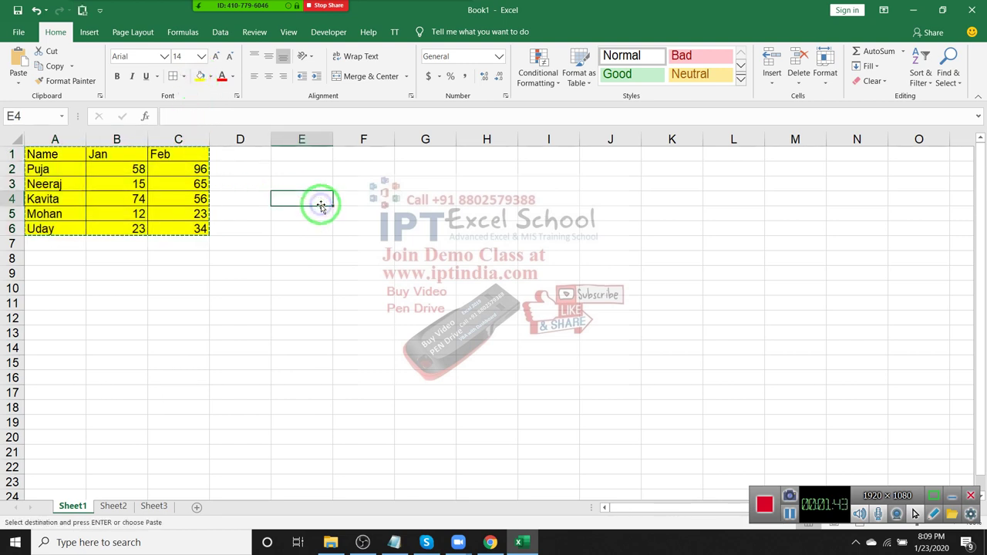
right_click(325, 199)
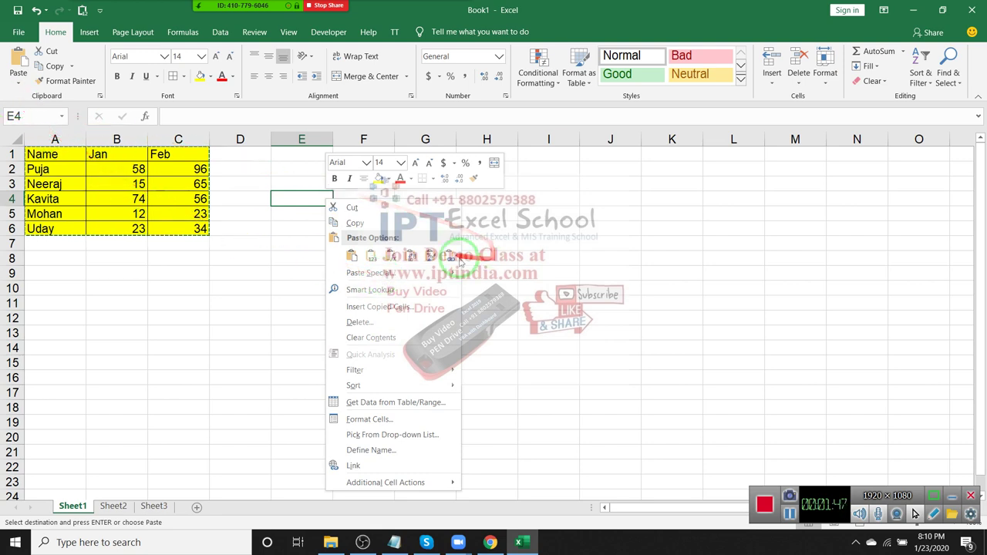
left_click(18, 84)
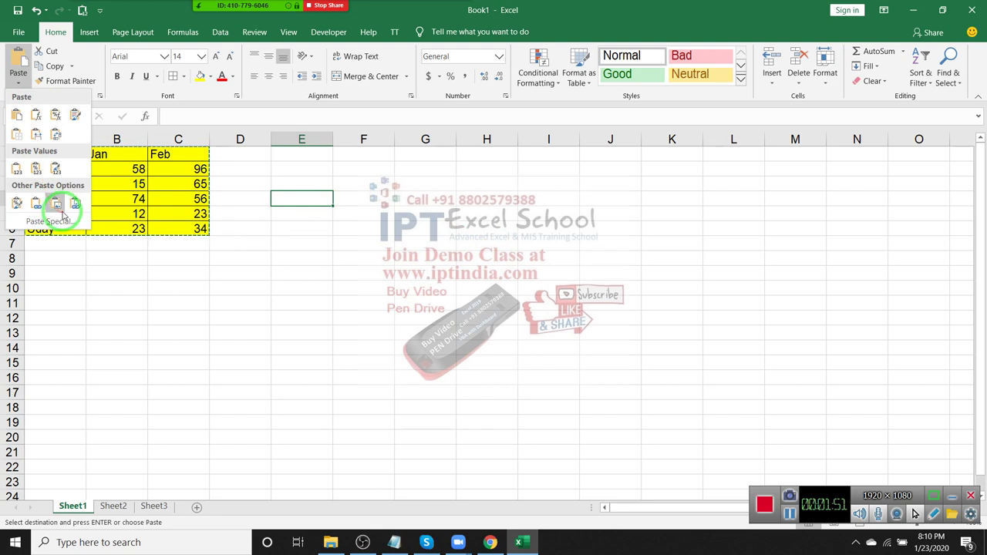
left_click(56, 203)
left_click_drag(407, 256, 413, 252)
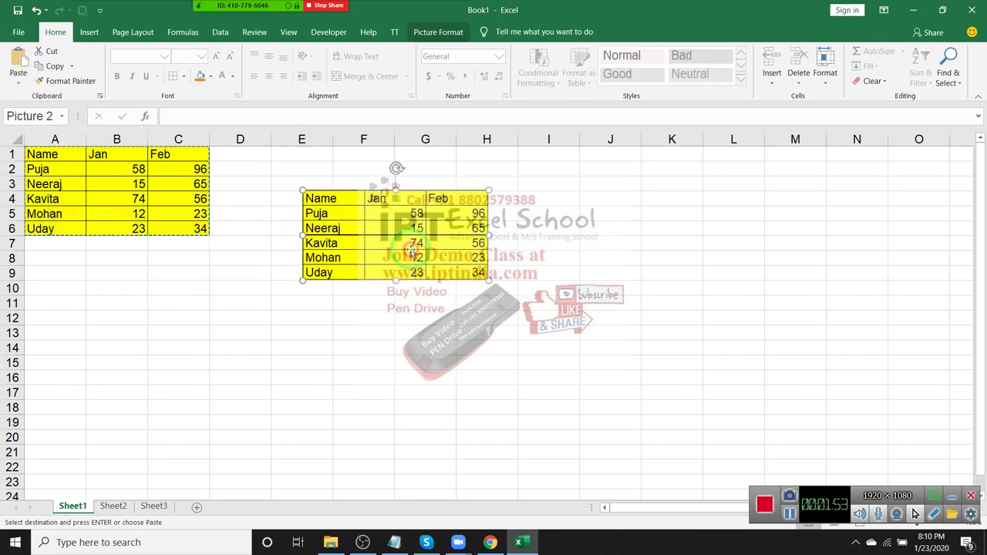
key("Escape")
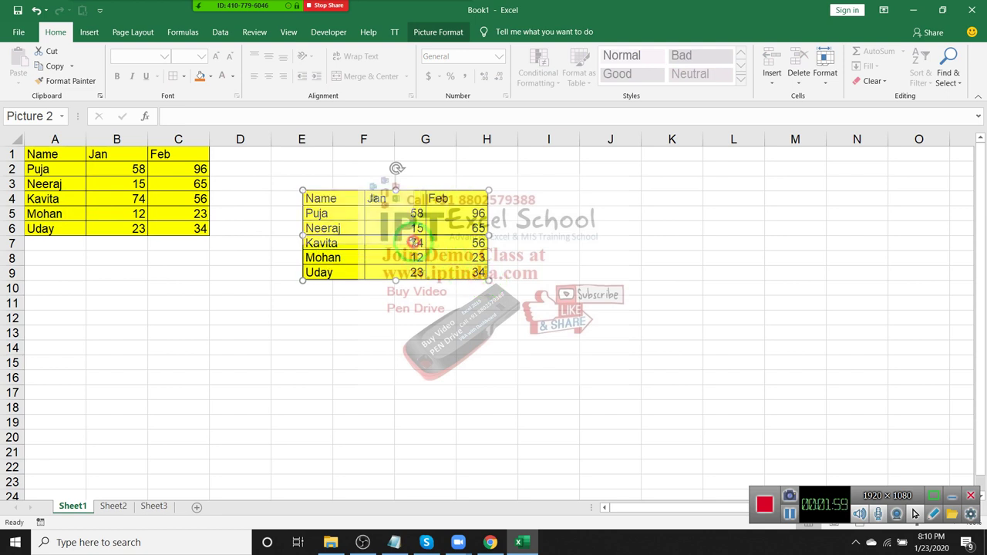
left_click_drag(413, 242, 416, 245)
Undo a column C width change, shrink the table picture further and widen column E.
left_click_drag(205, 140, 175, 140)
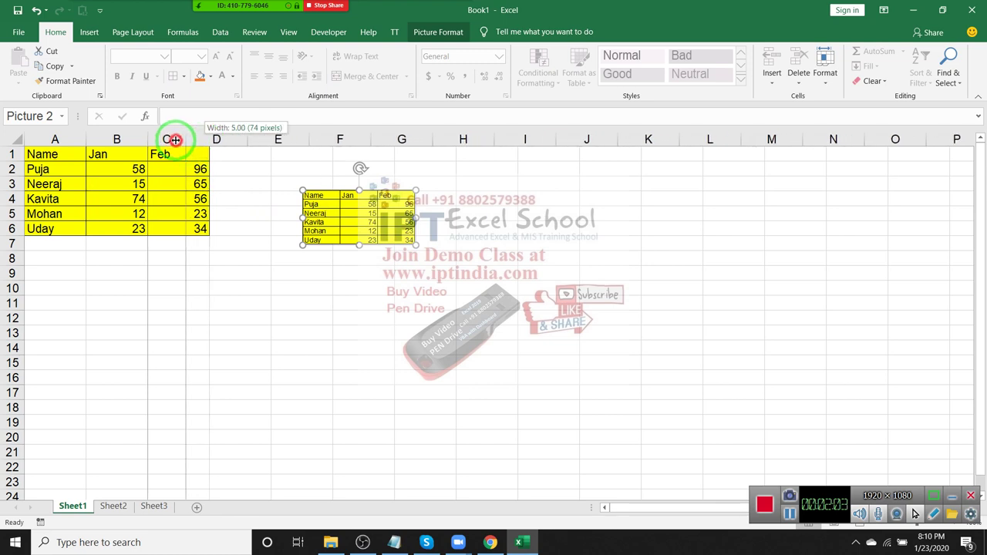
left_click_drag(175, 140, 170, 139)
mouse_move(165, 334)
left_mouse_down()
mouse_move(211, 381)
mouse_move(255, 401)
left_mouse_up()
left_click(221, 317)
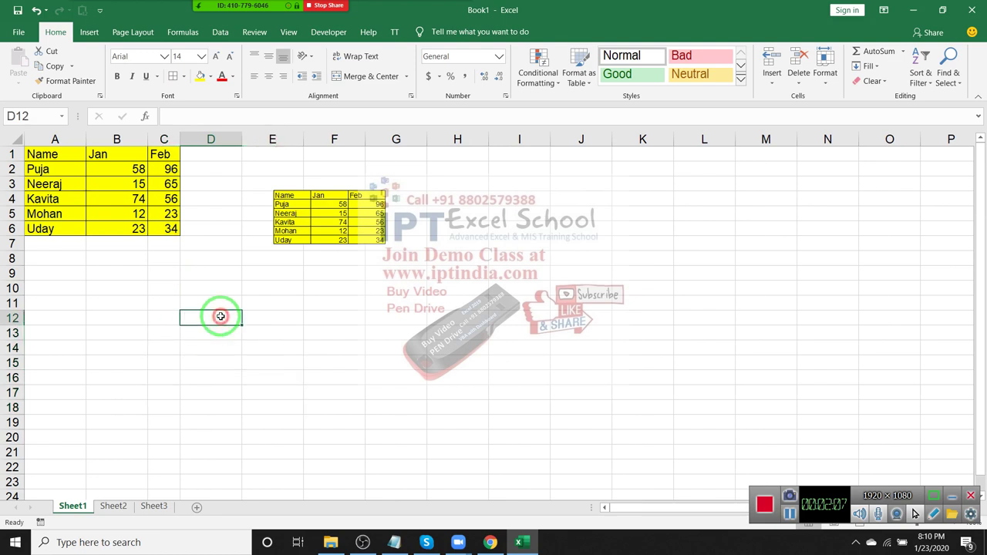
key("ctrl+z")
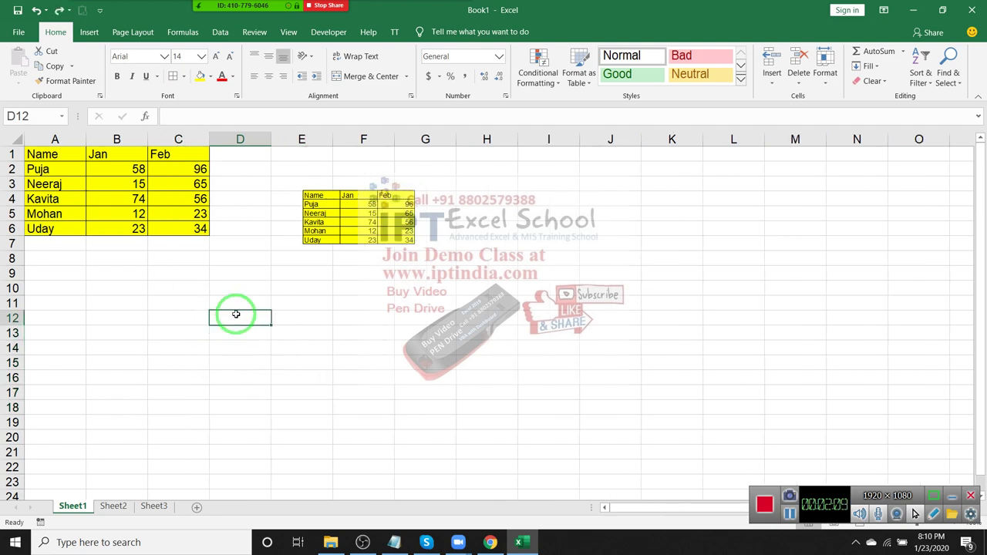
left_click(363, 225)
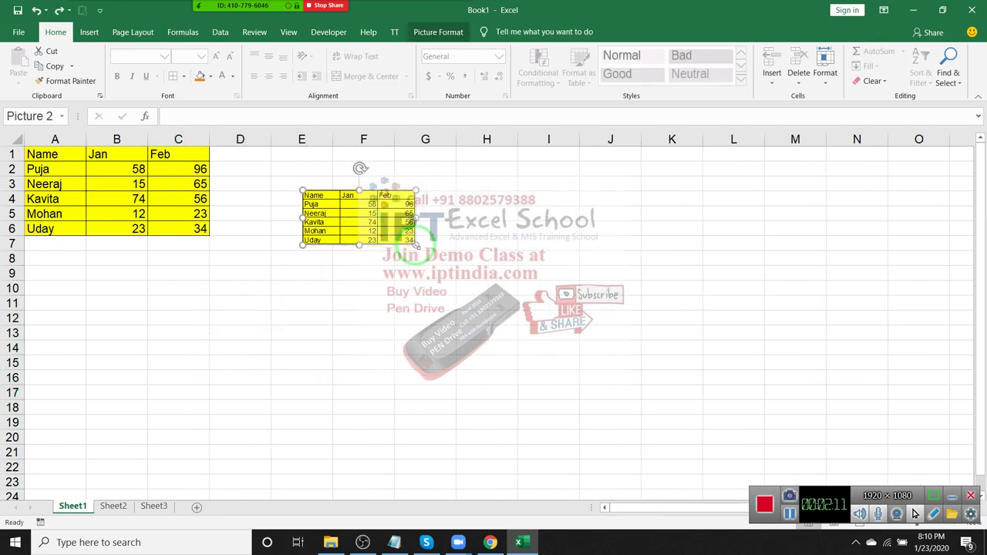
left_click_drag(415, 245, 403, 238)
left_click_drag(332, 138, 445, 134)
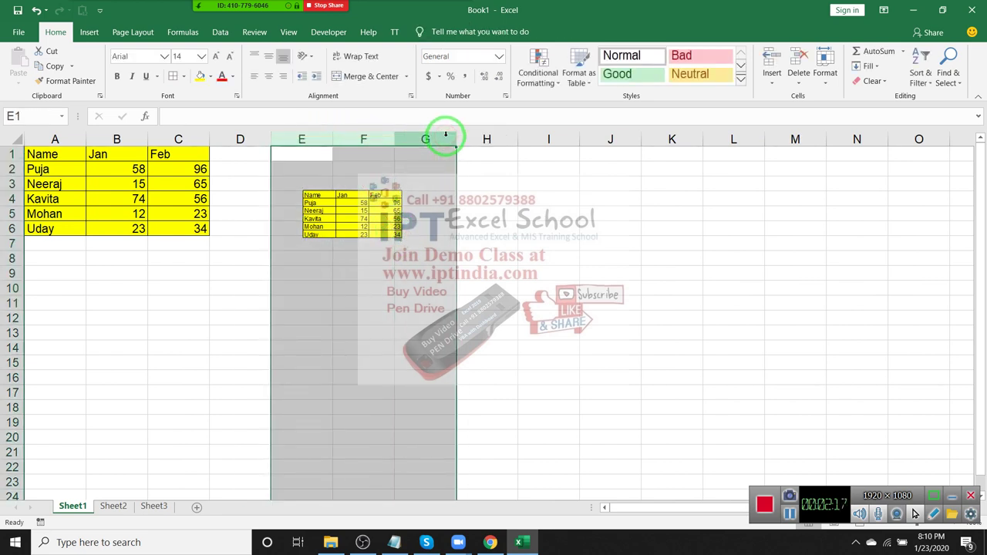
left_click(432, 333)
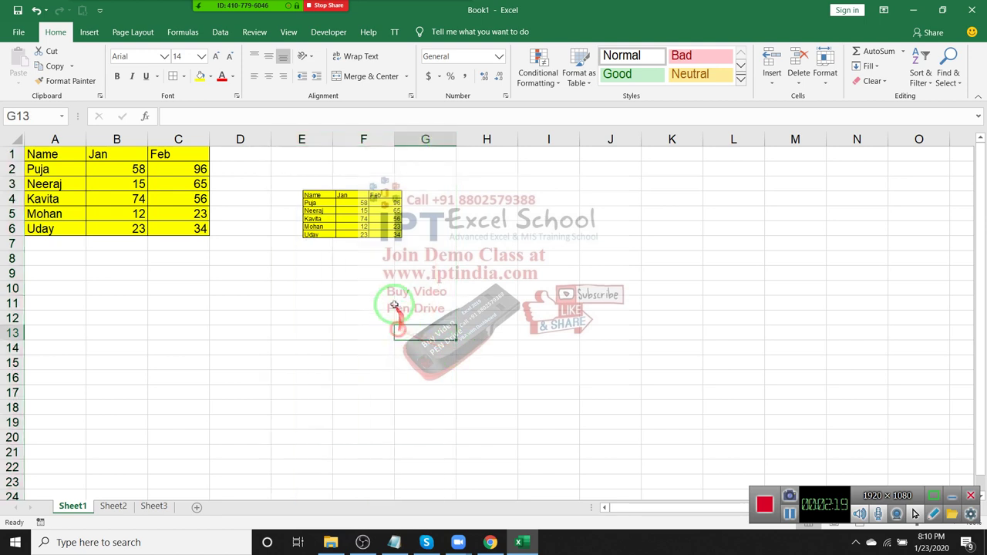
left_click(358, 235)
Change B3 to 85 and delete the static table picture.
left_click(123, 189)
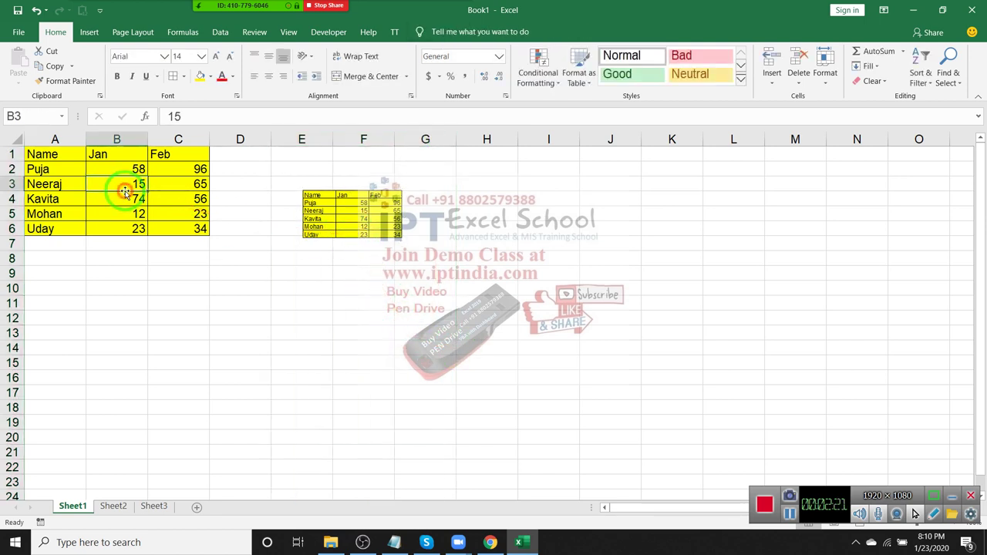
type("85")
key("Return")
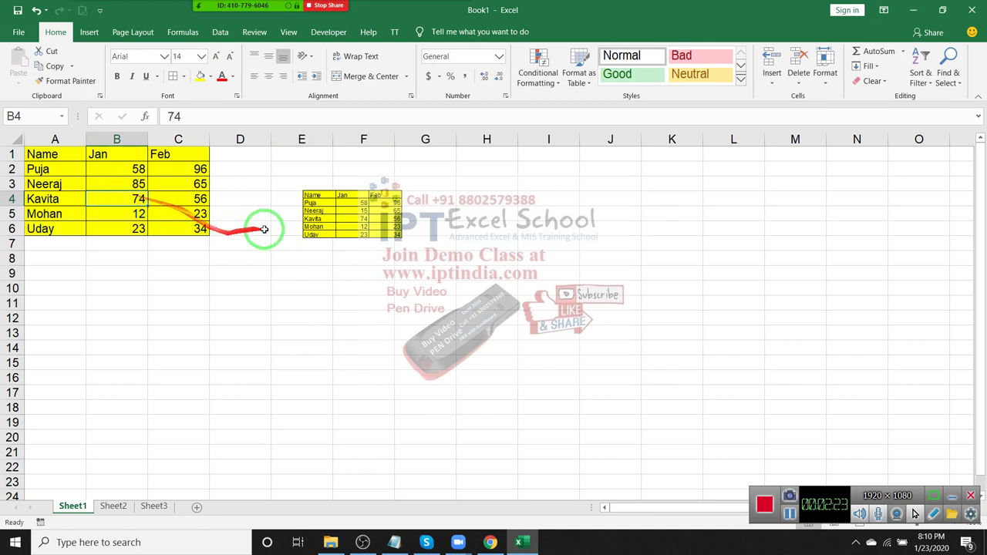
left_click(287, 214)
left_click(320, 214)
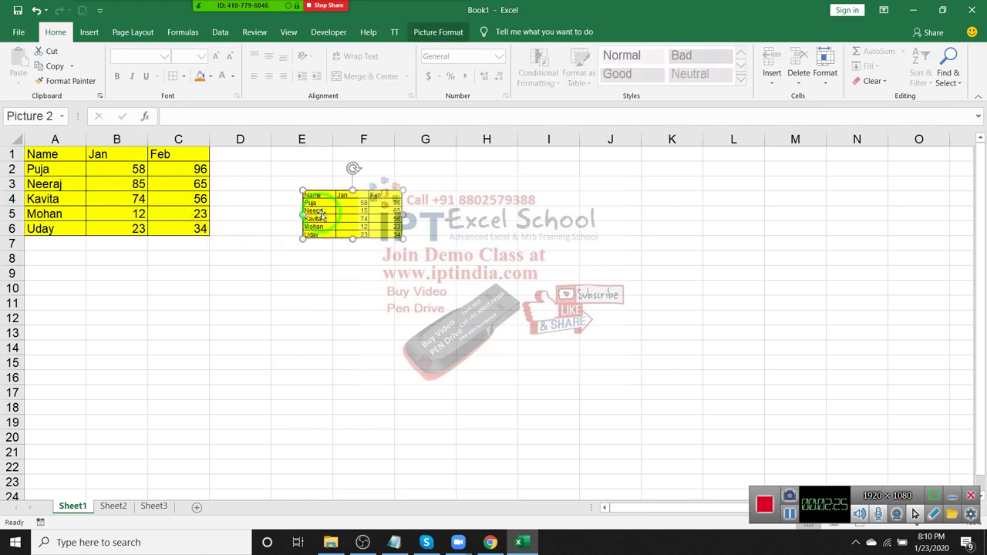
key("Delete")
Copy A1:C6 and paste it as a Linked Picture at F1, moved lower right.
left_click_drag(55, 153, 185, 229)
key("ctrl+c")
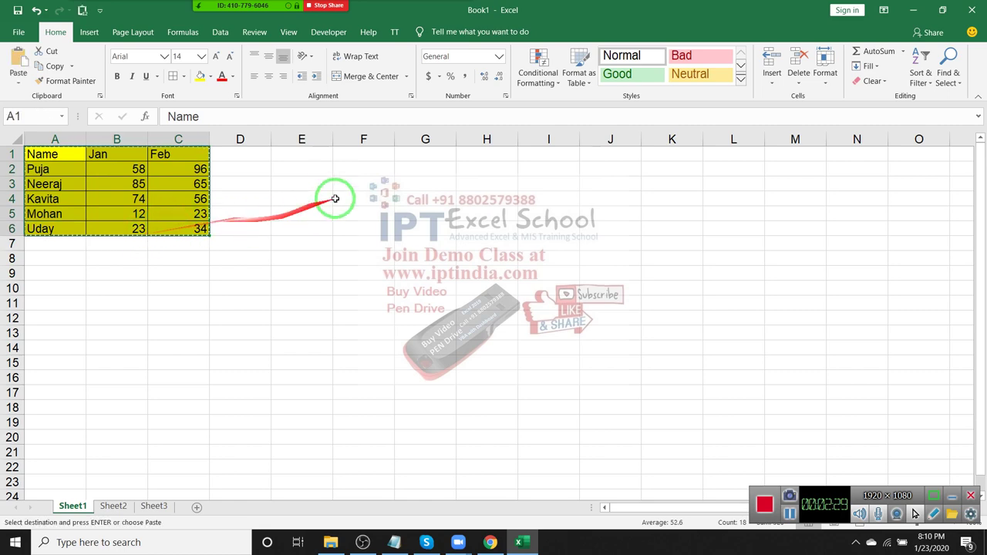
left_click(348, 159)
left_click(18, 81)
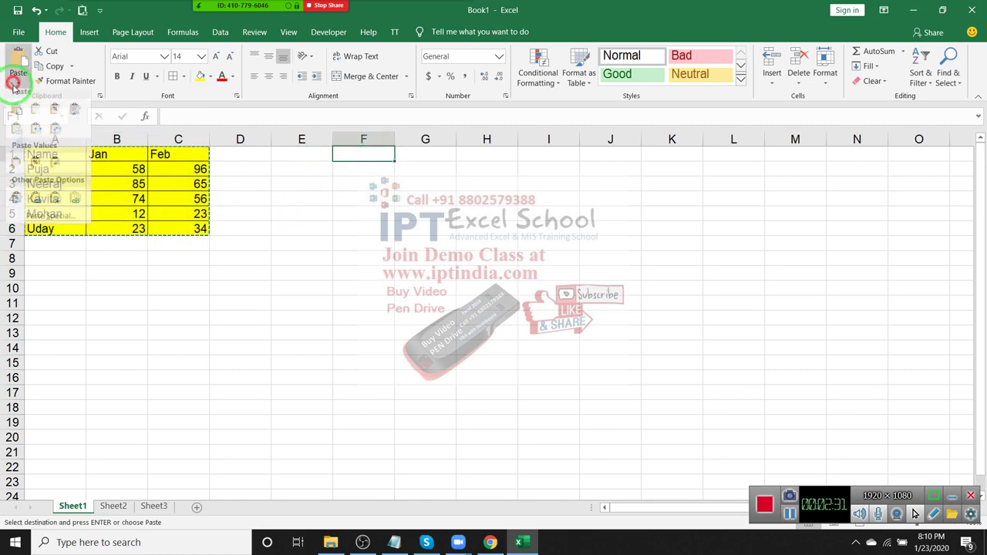
left_click(75, 202)
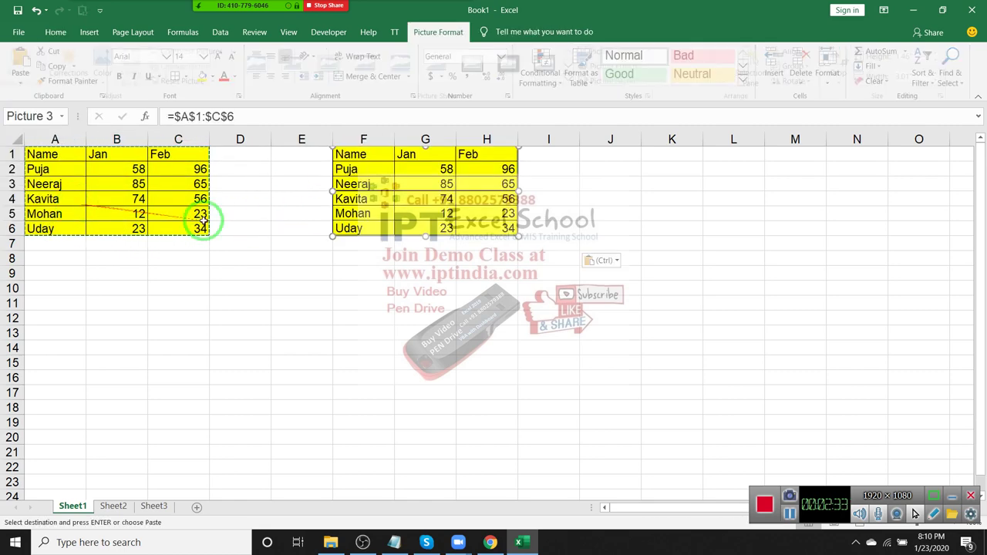
left_click_drag(409, 216, 424, 256)
Change C4 to 85, fill C5 green, and delete the linked picture.
left_click(187, 202)
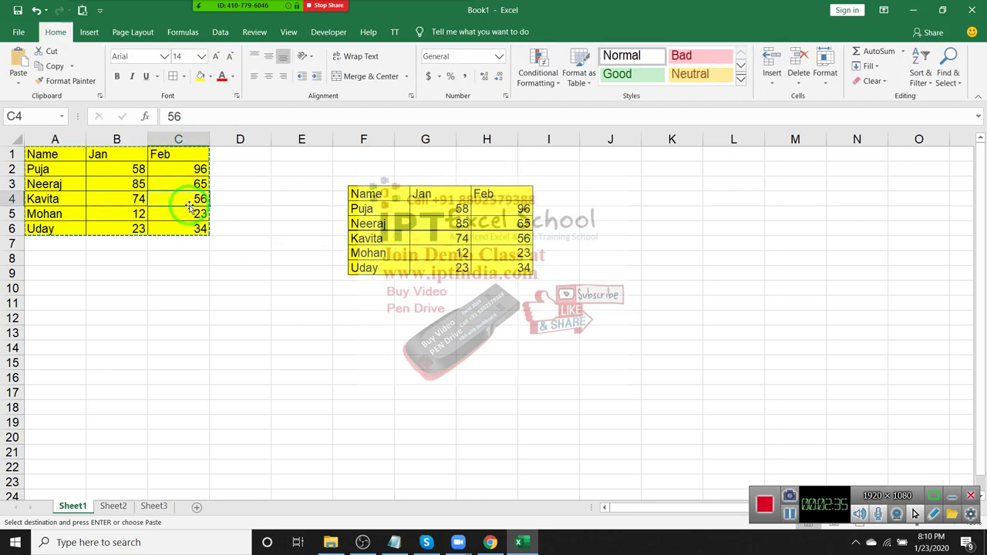
type("8")
key("Return")
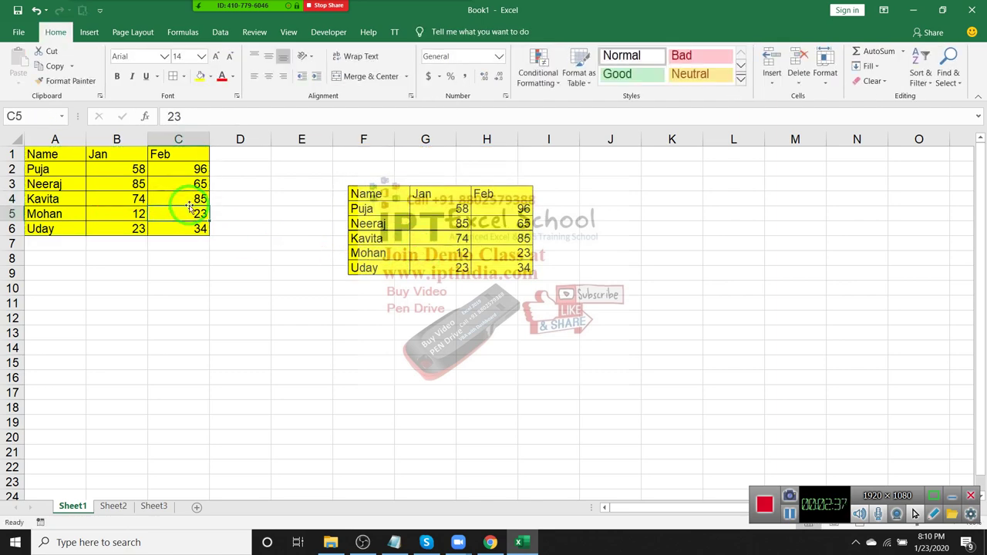
left_click(208, 77)
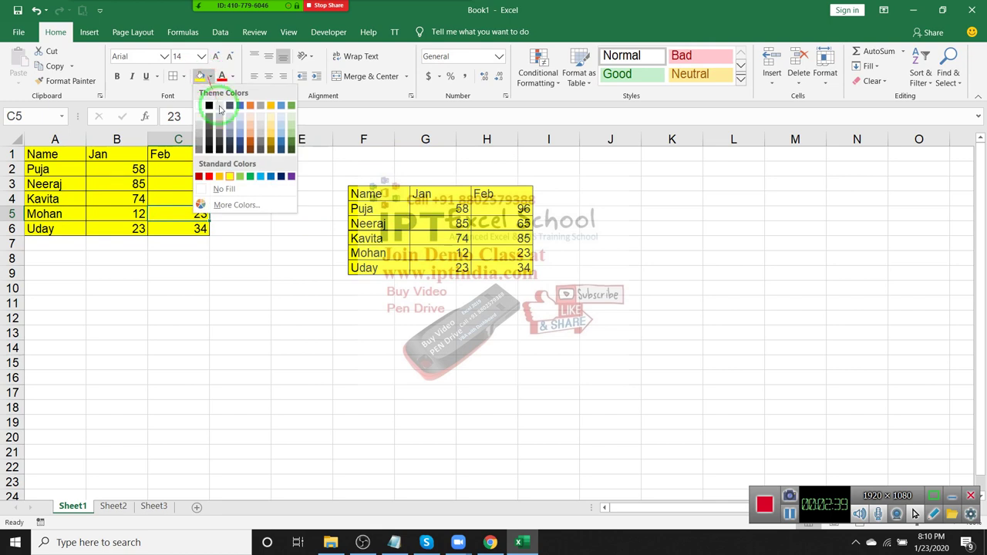
left_click(248, 175)
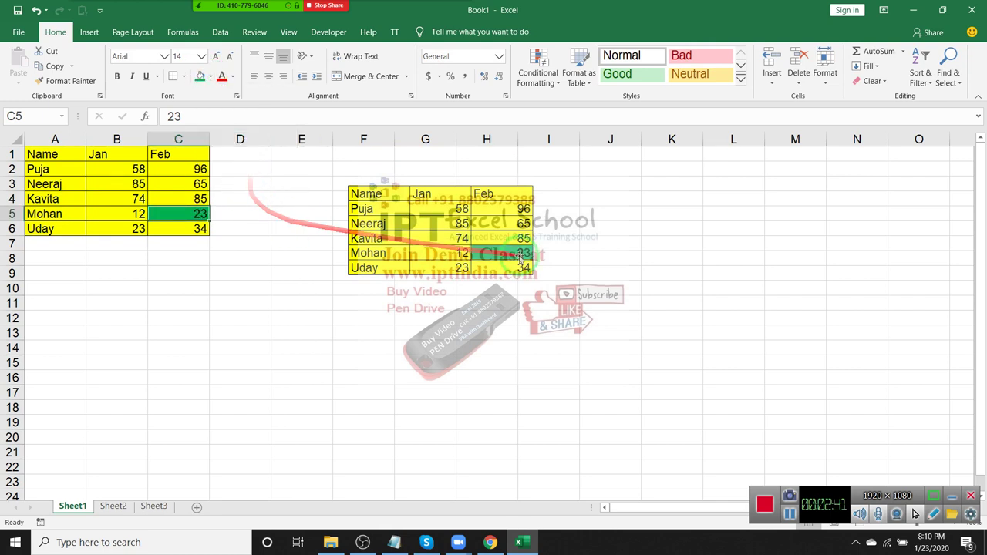
left_click(474, 273)
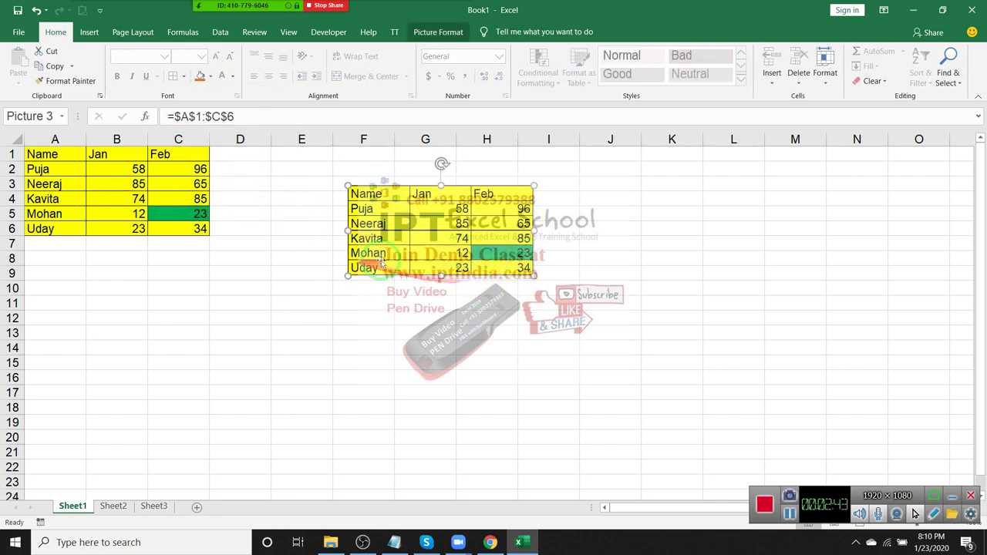
key("Delete")
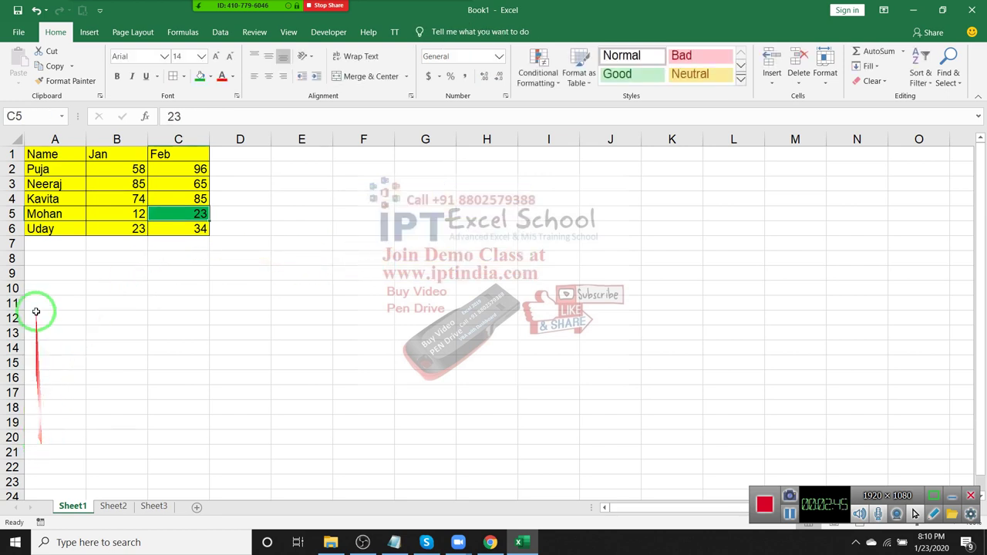
Paste A1:C6 as a linked picture on Sheet2, positioned around C5:E10.
left_click_drag(35, 154, 178, 229)
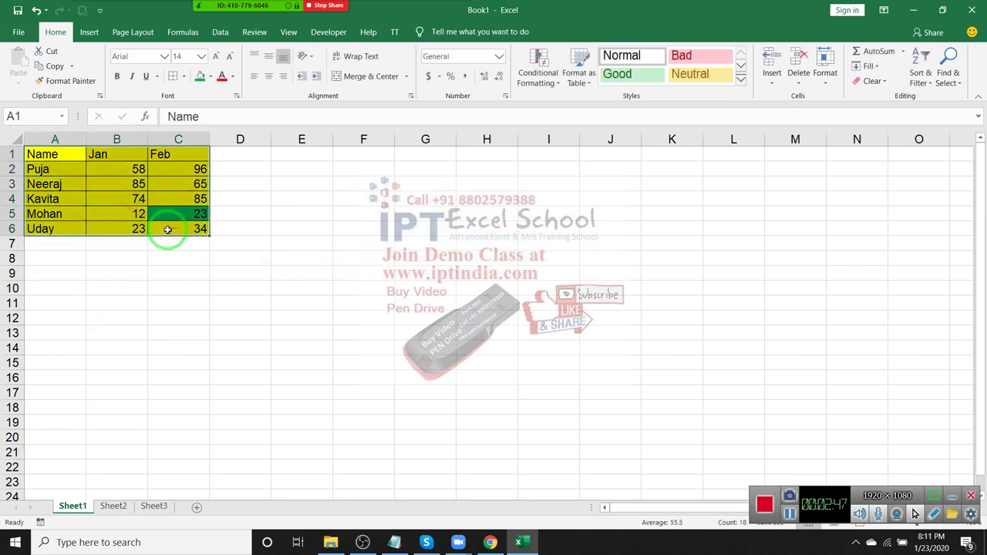
key("ctrl+c")
left_click(113, 506)
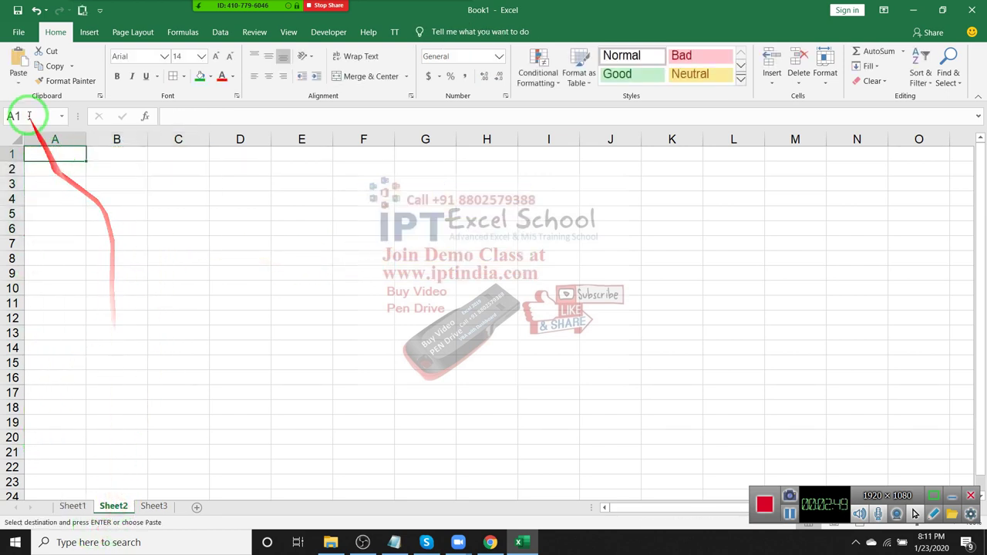
left_click(20, 89)
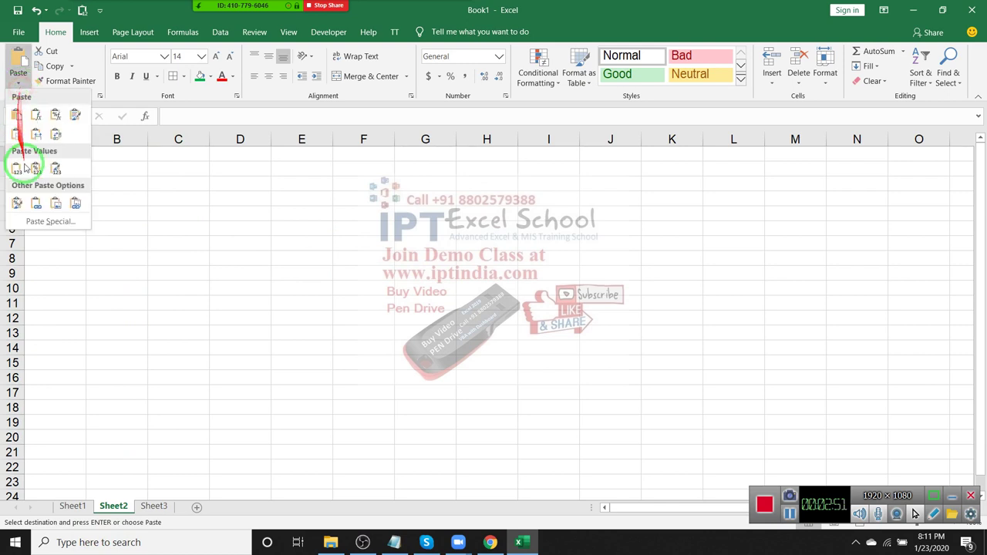
left_click(76, 205)
left_click_drag(165, 220, 289, 276)
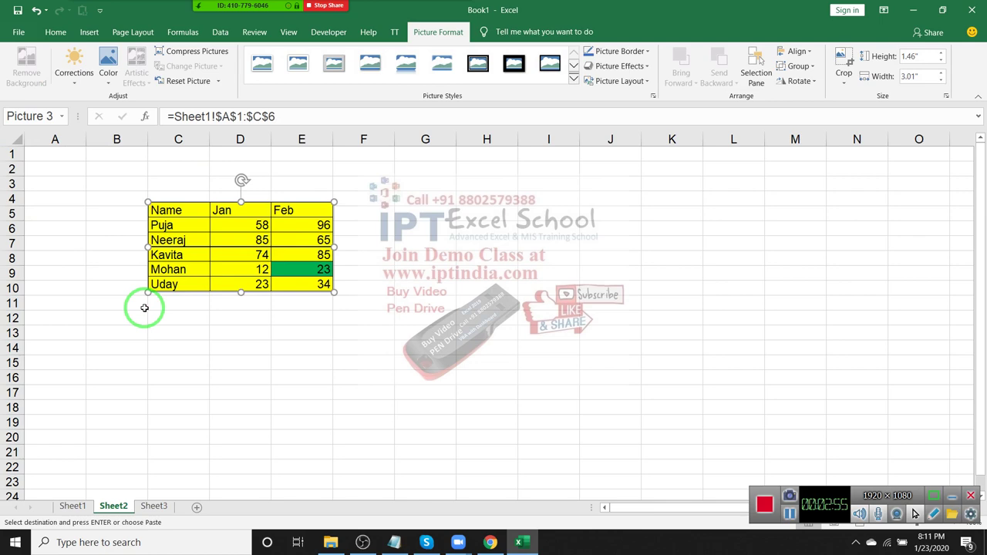
Change Sheet1's B5 to 120, check the Sheet2 picture updated, then delete it.
left_click(72, 506)
left_click(121, 213)
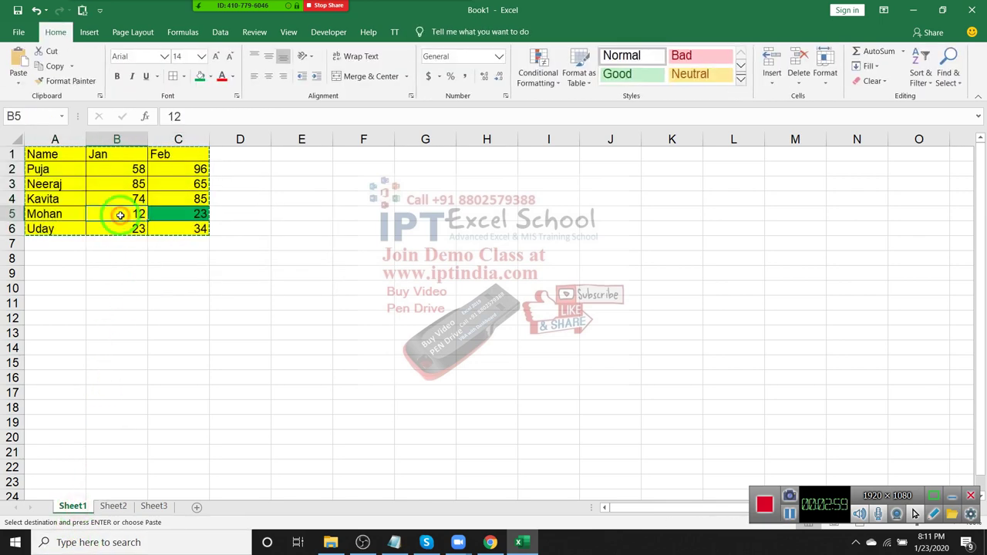
type("120")
key("Return")
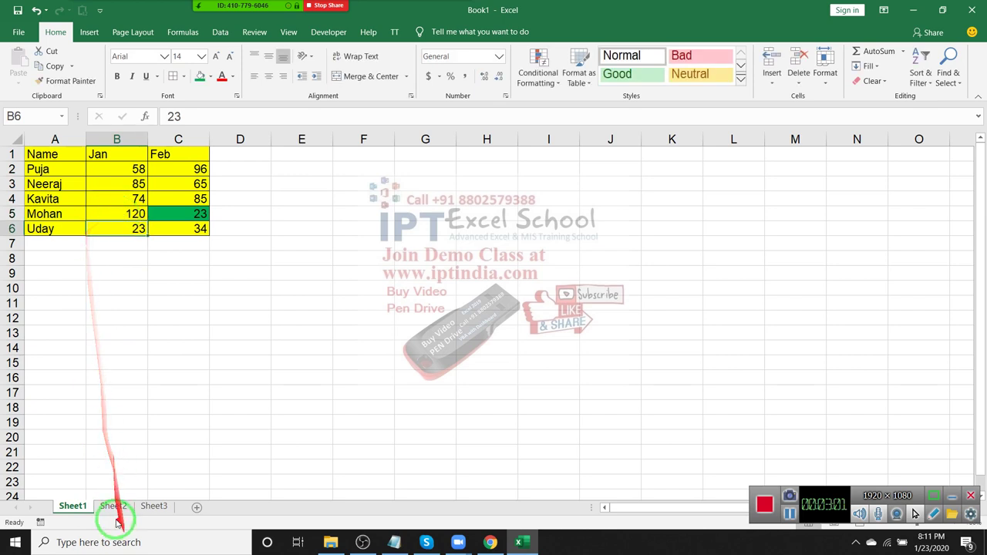
left_click(113, 507)
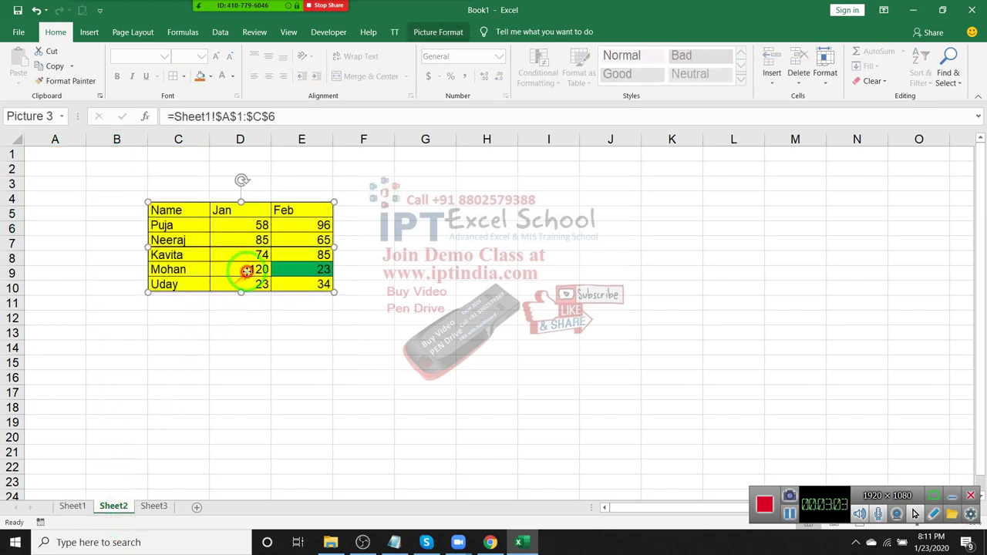
key("Escape")
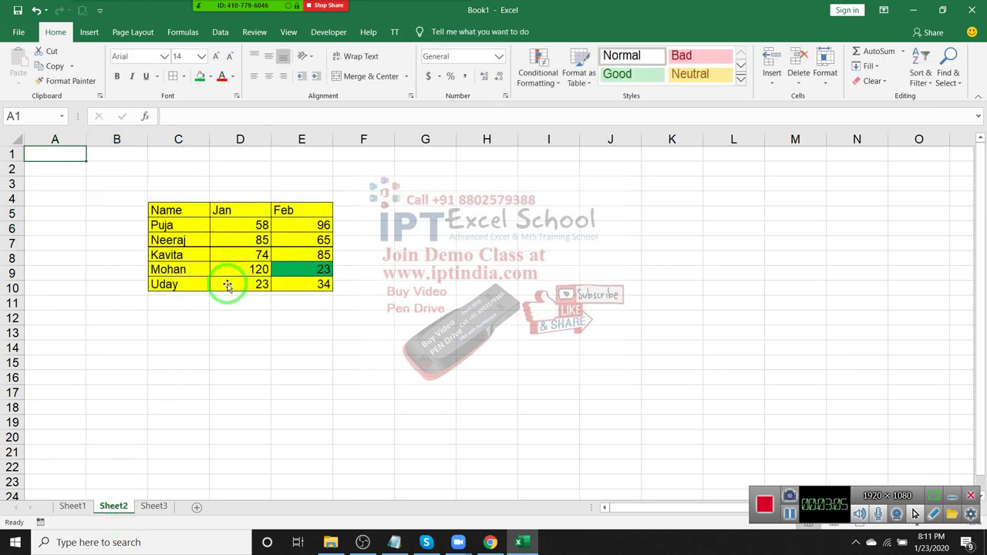
left_click(227, 286)
key("Delete")
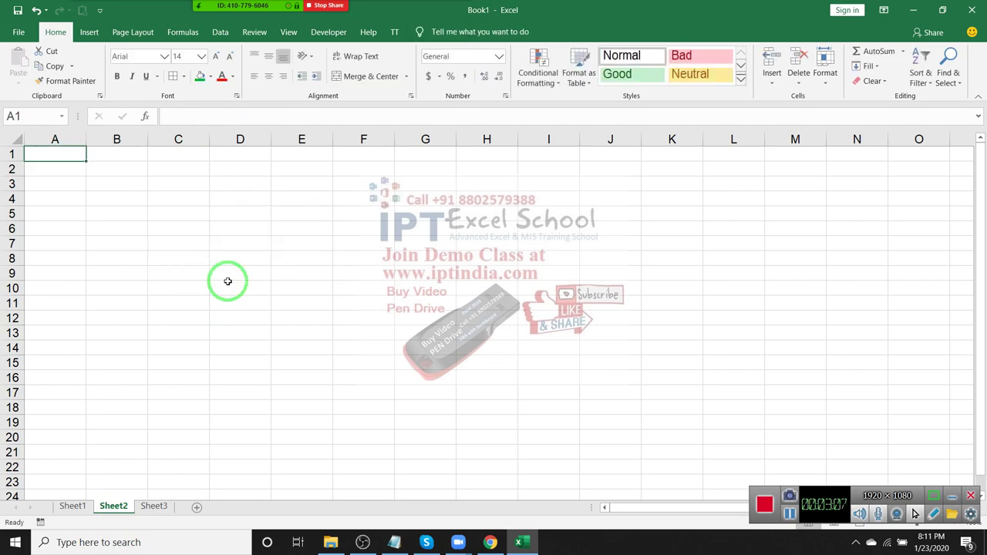
key("super")
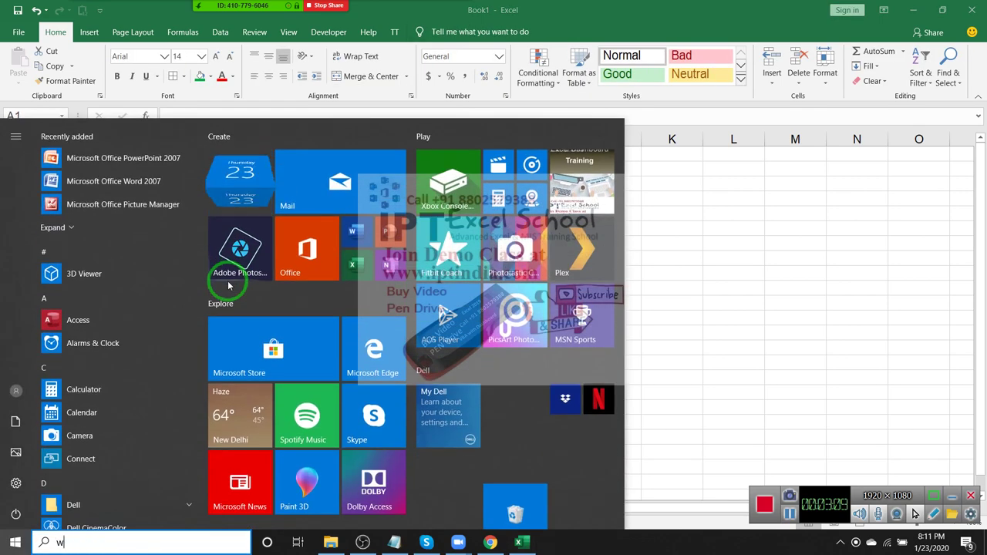
Launch Word and PowerPoint from Start menu searches for 'word' and 'power'.
type("word")
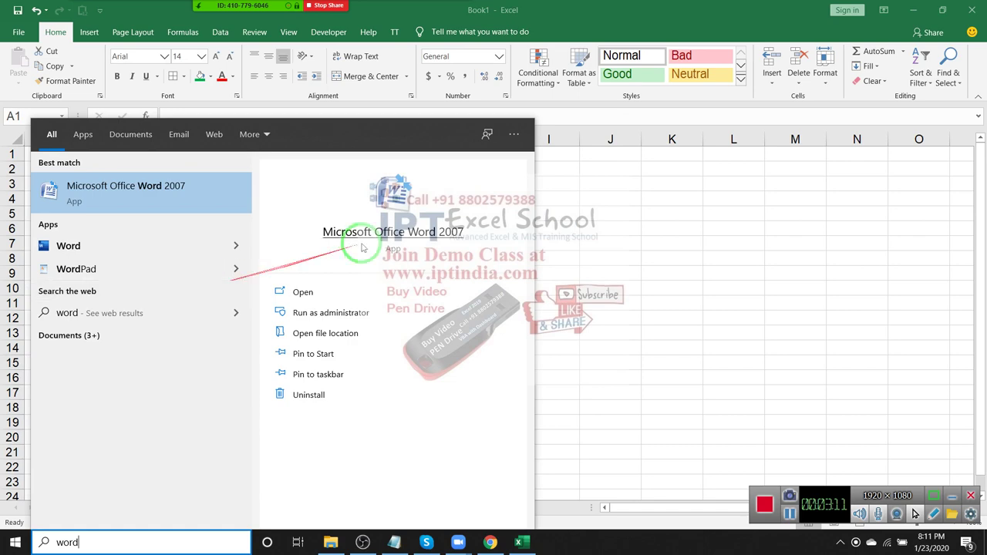
left_click(131, 246)
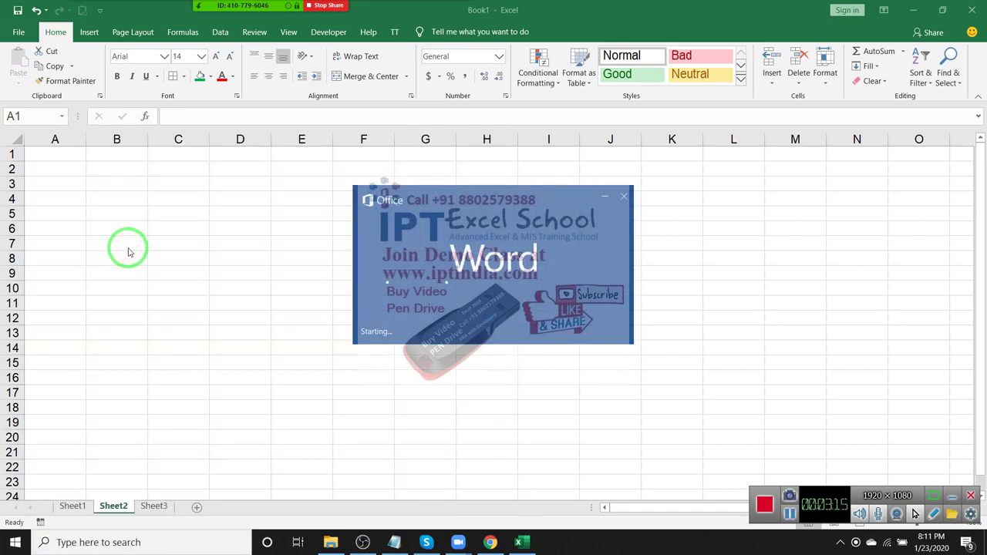
key("super")
type("power")
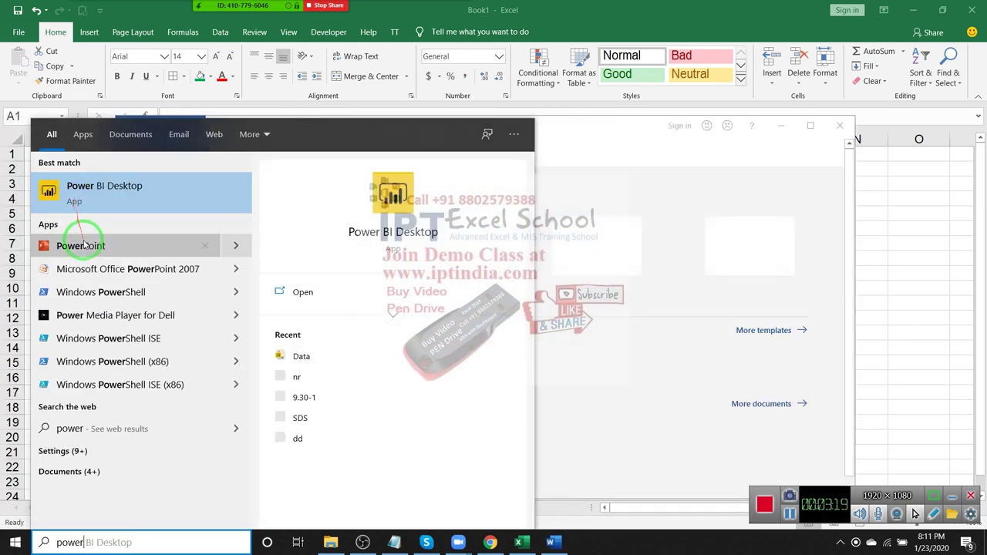
left_click(85, 245)
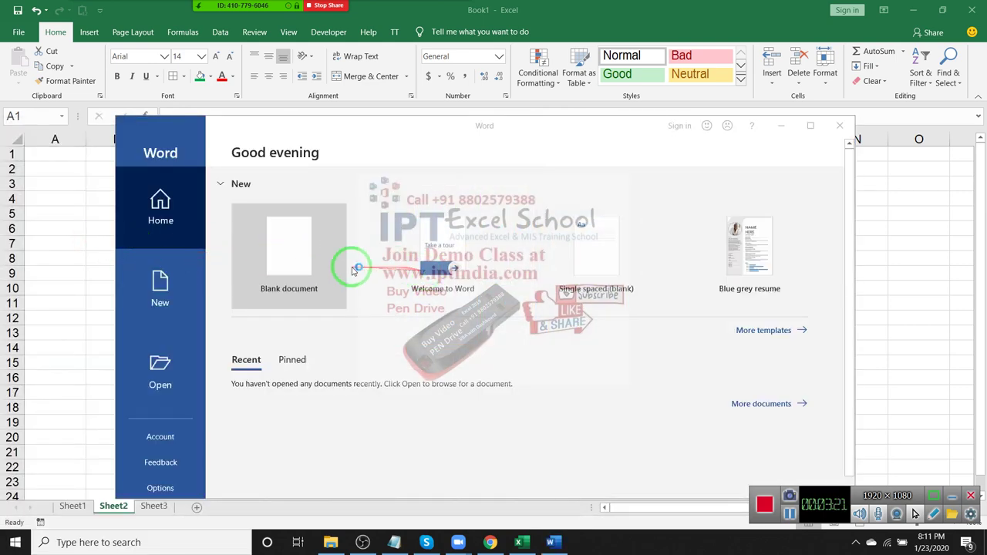
Create a blank Word document and blank presentation, maximize Word, and return to Excel.
left_click(307, 251)
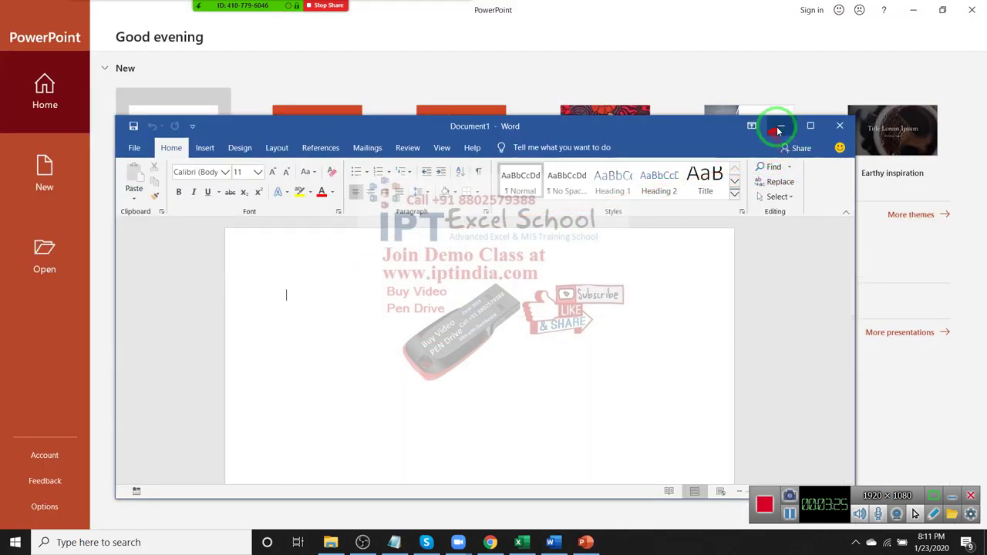
left_click(782, 126)
left_click(179, 141)
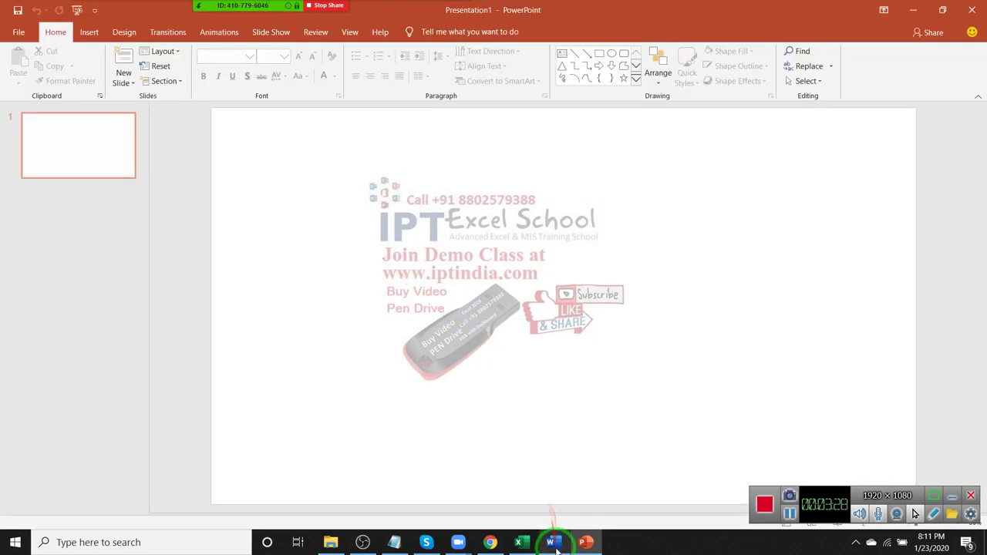
left_click(552, 543)
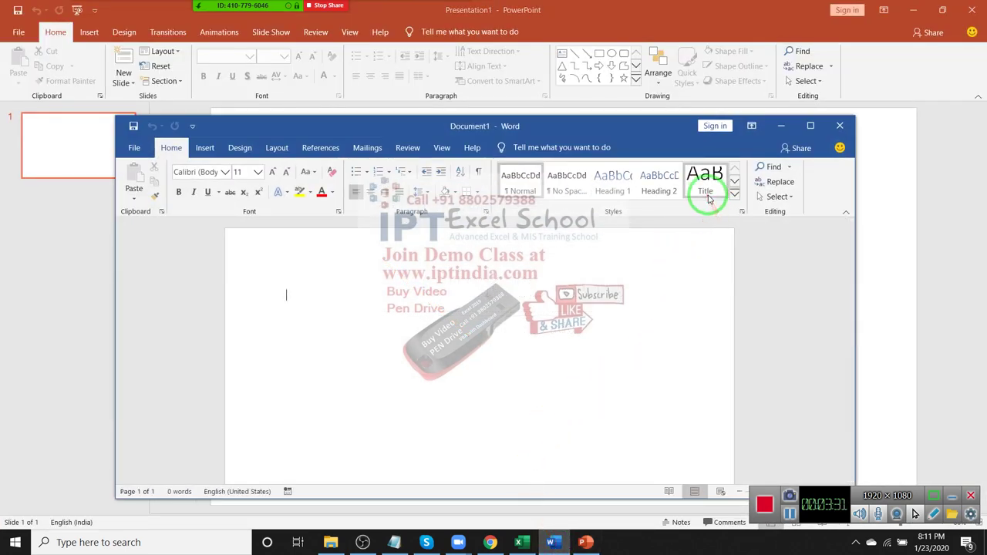
left_click(810, 126)
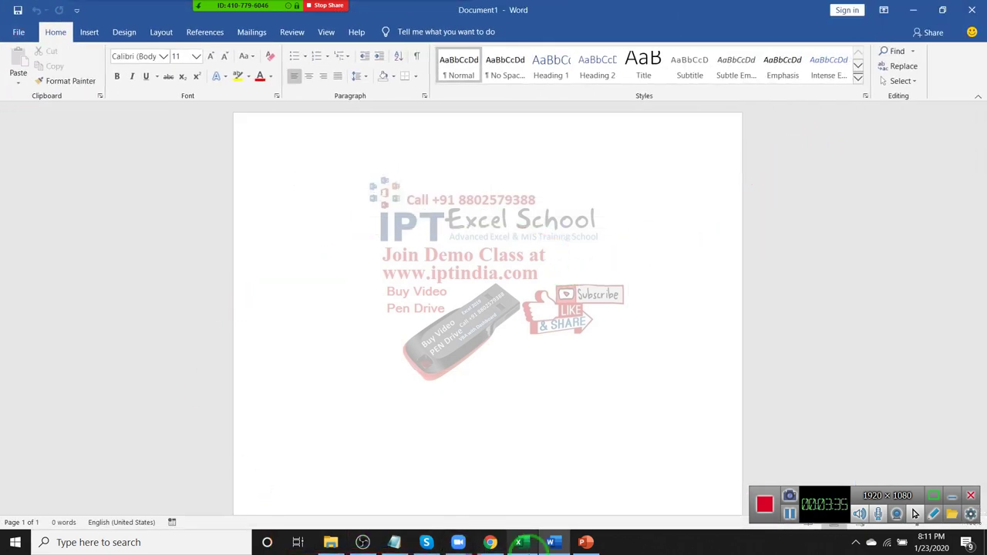
left_click(521, 542)
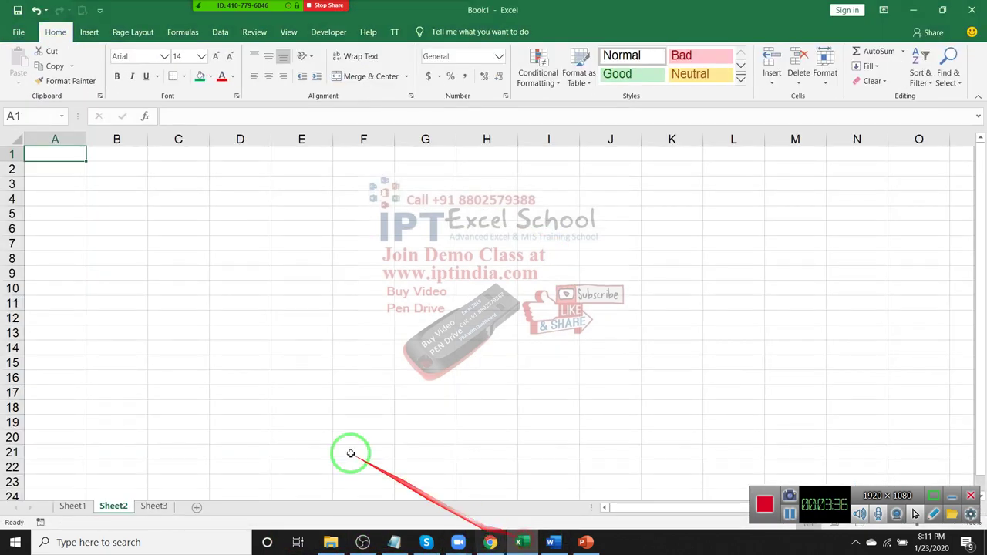
Copy Sheet1's A1:C6 and open Paste Special in the Word document.
left_click(73, 506)
left_click_drag(62, 153, 194, 224)
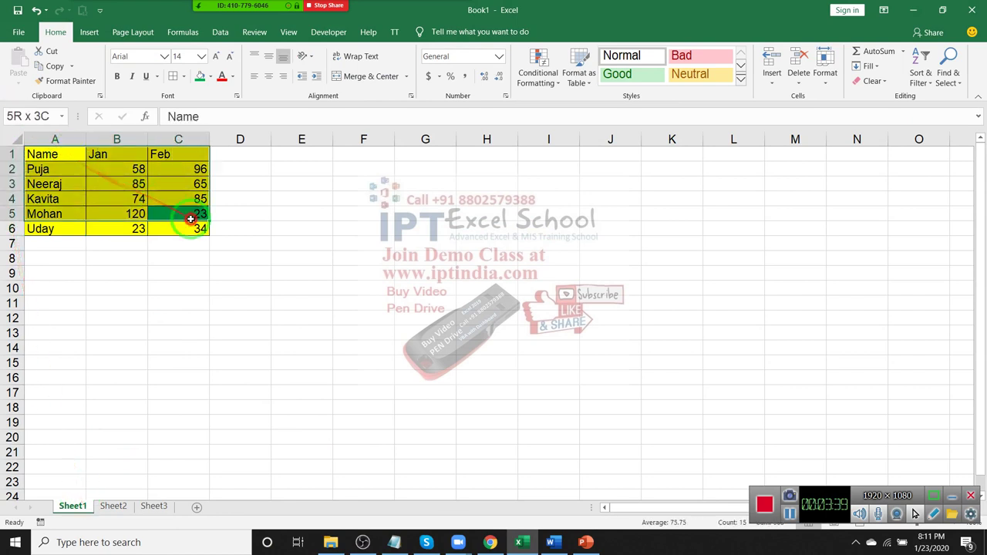
key("ctrl+c")
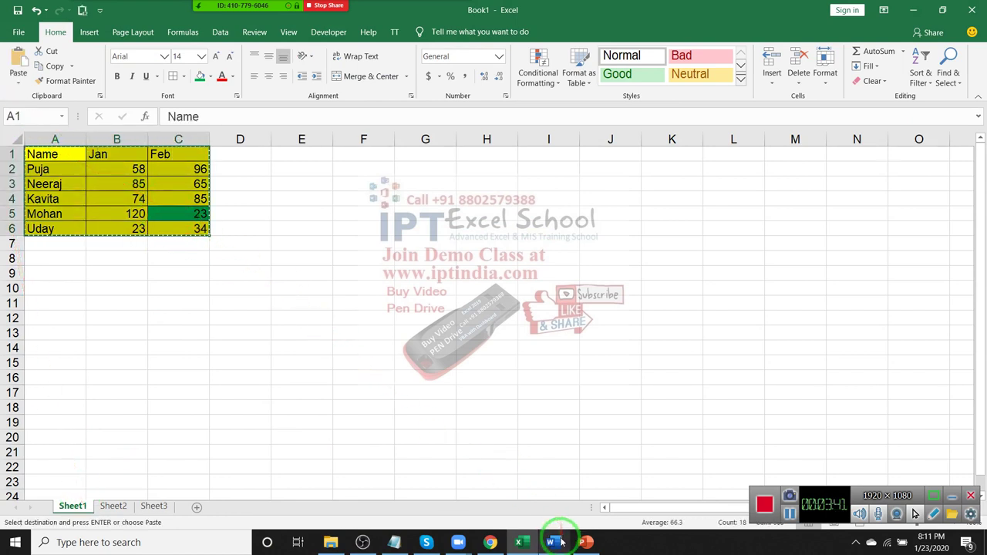
left_click(552, 540)
left_click(17, 79)
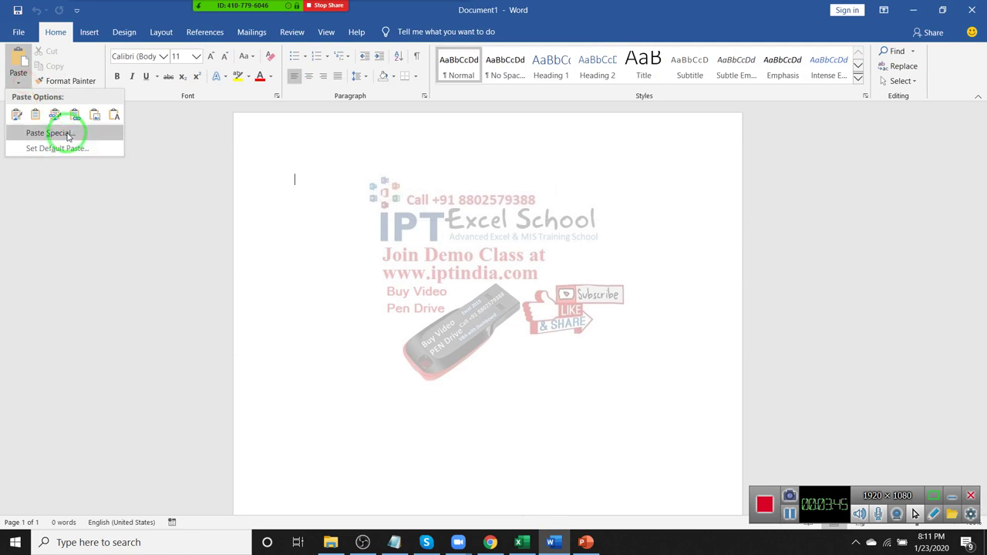
left_click(68, 135)
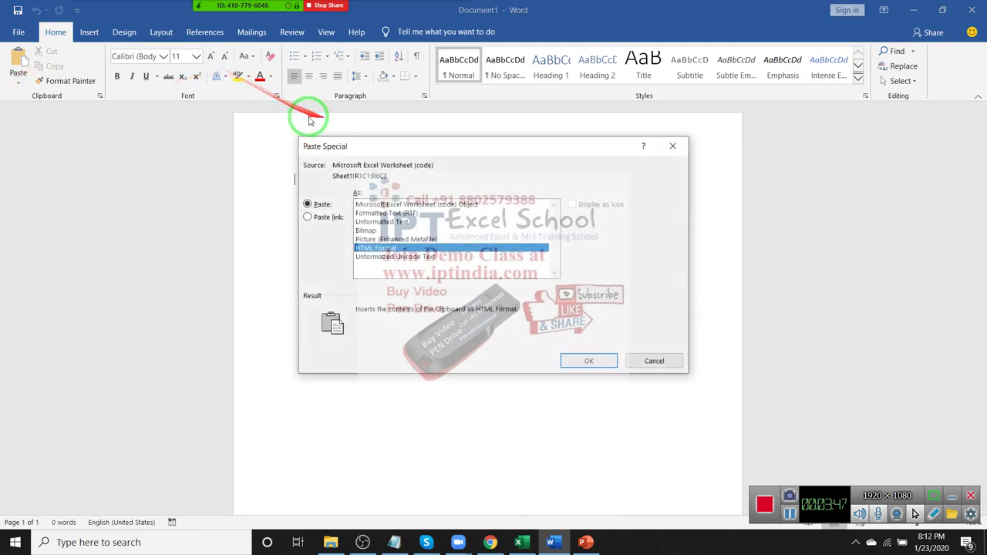
Mute all participants in the meeting's participants list and close it.
left_click(216, 10)
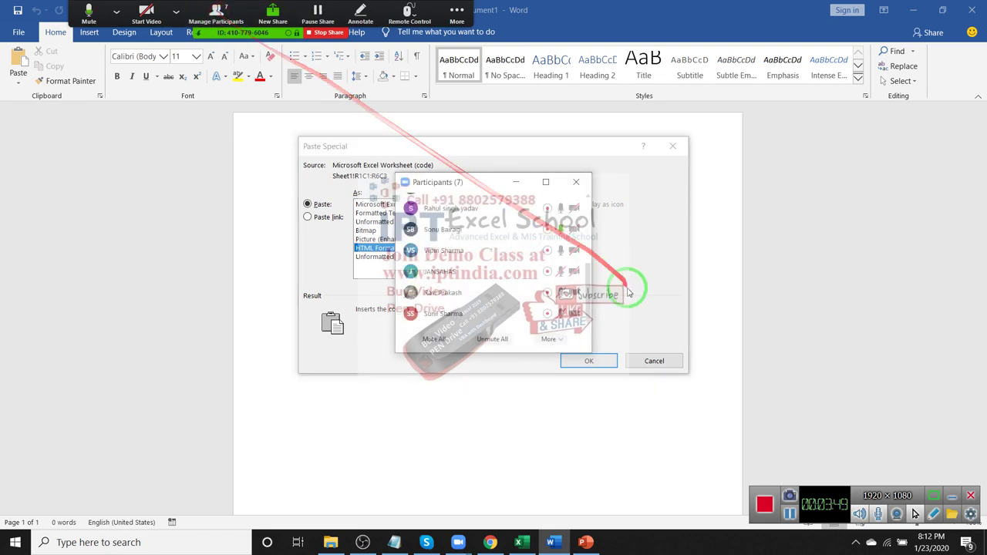
left_click(434, 340)
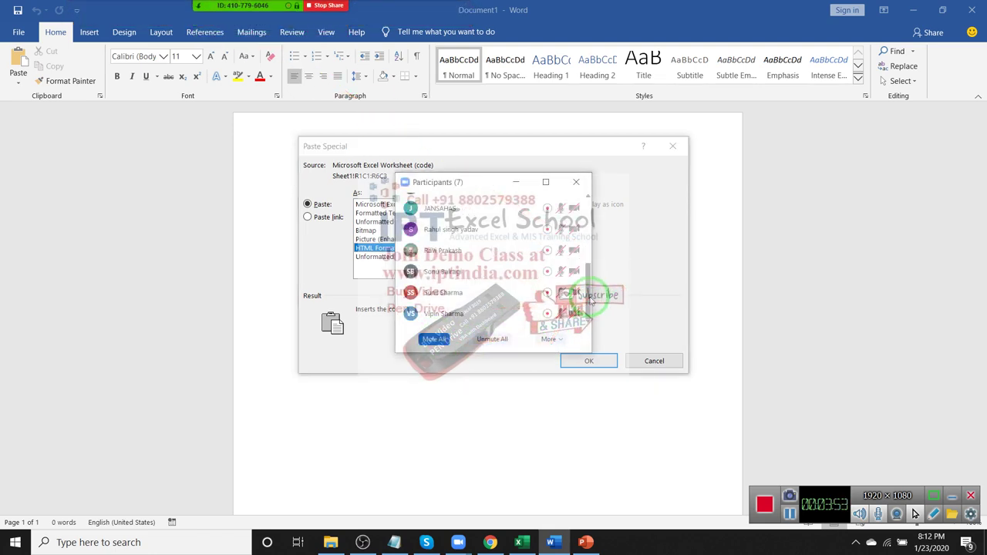
left_click_drag(589, 272, 589, 264)
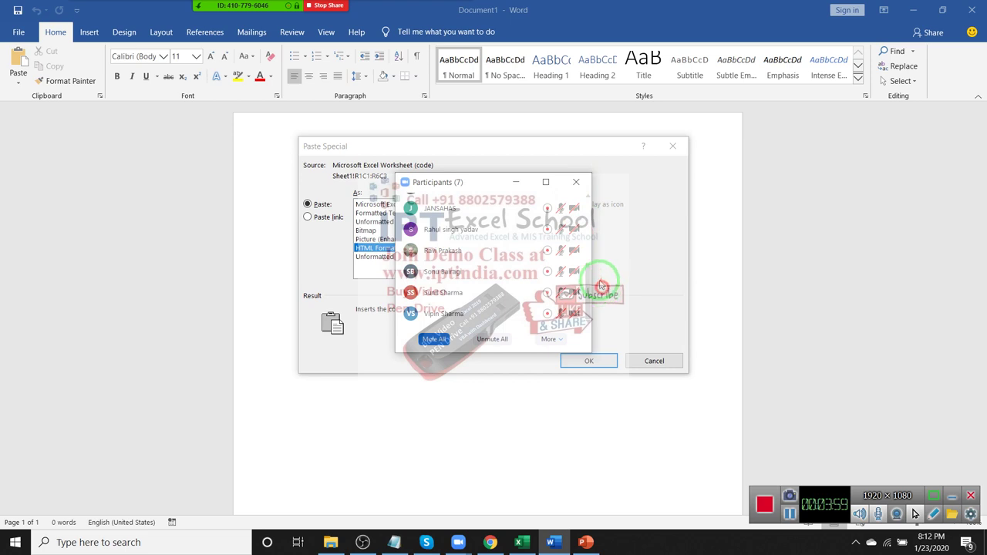
left_click(575, 182)
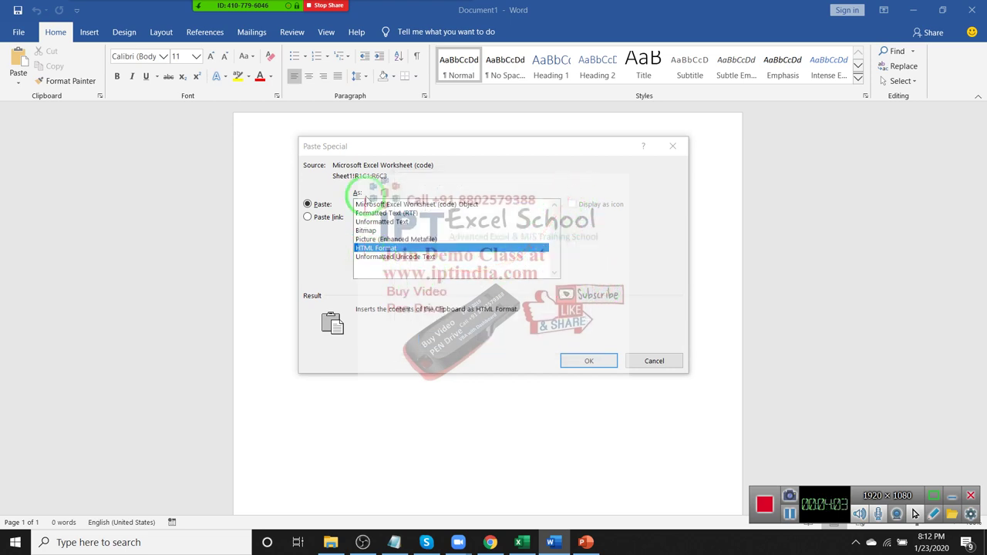
Paste link the table as a Microsoft Excel Worksheet Object.
left_click(369, 204)
left_click(329, 221)
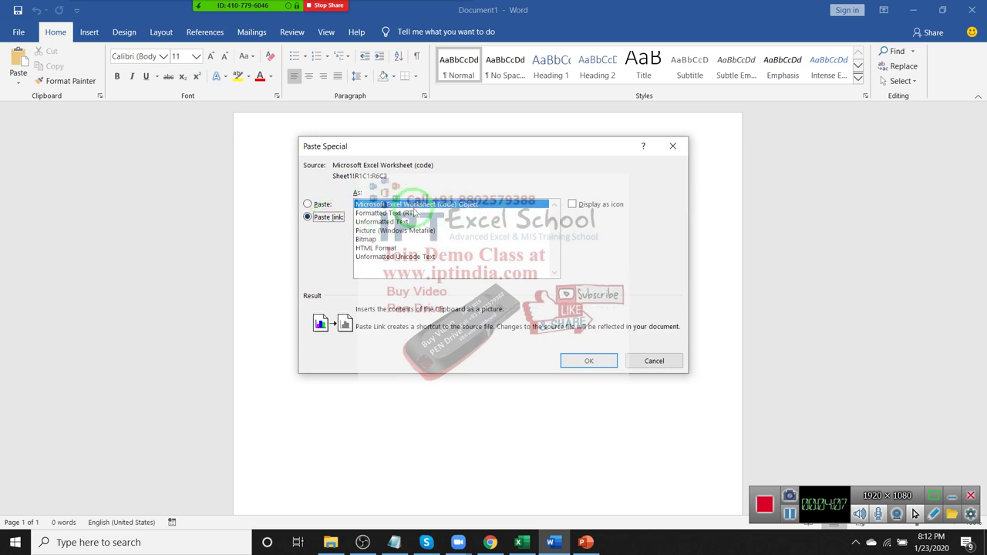
left_click(608, 360)
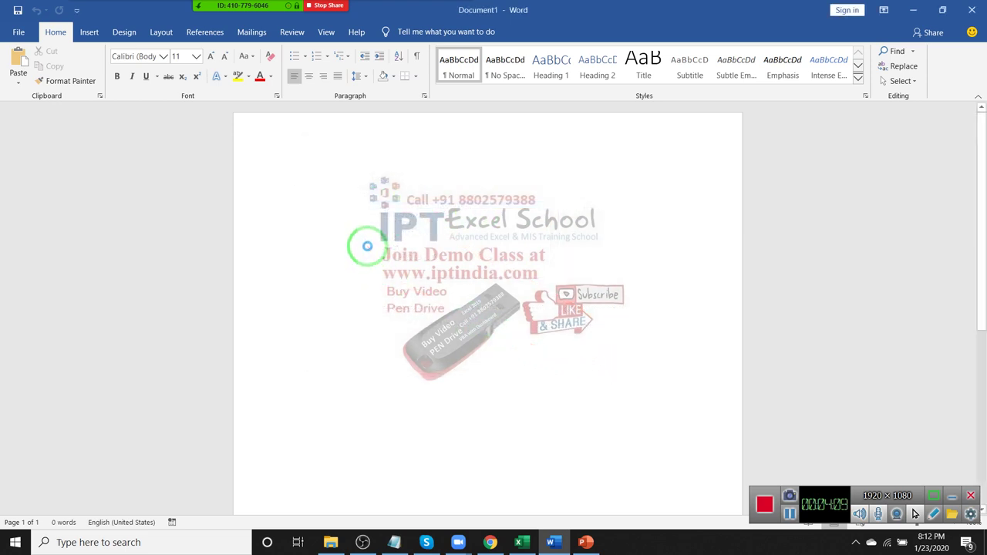
Dismiss the meeting participants list to reveal the linked Name/Jan/Feb table, then Alt+Tab.
left_click(216, 13)
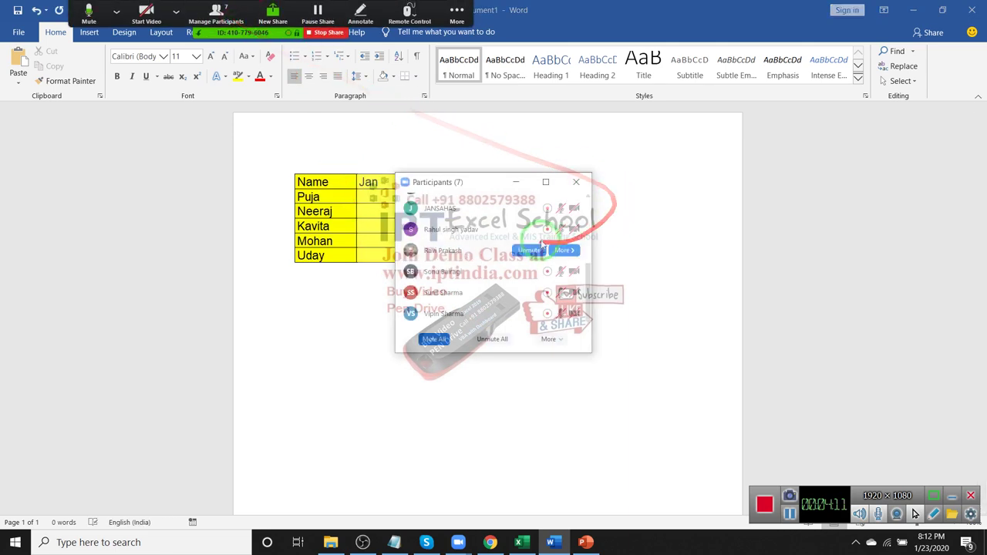
left_click(535, 298)
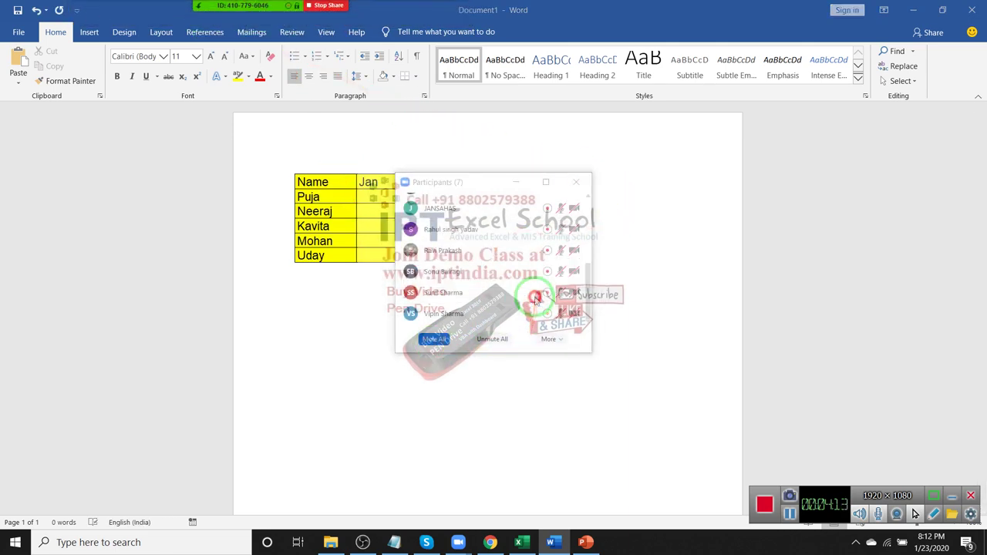
left_click(576, 183)
left_click(395, 257)
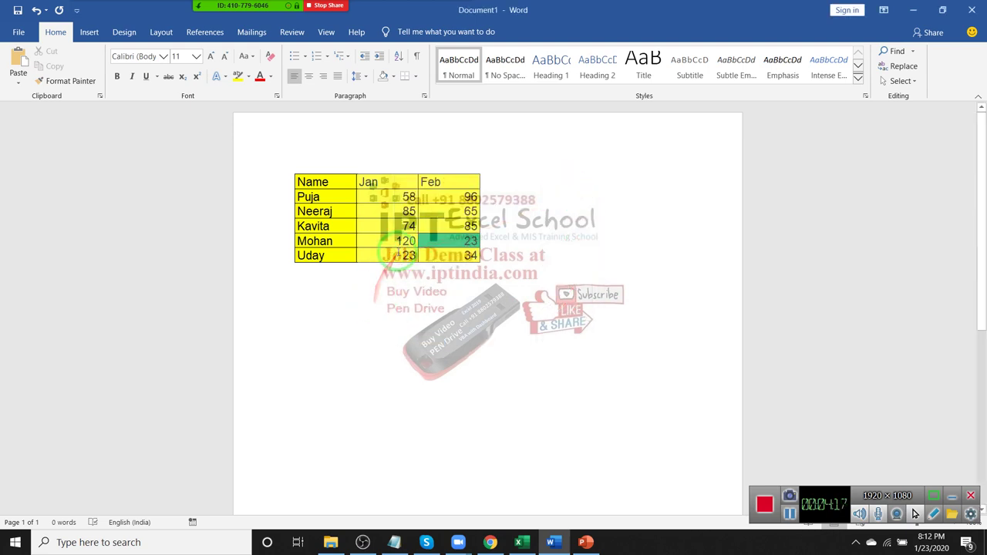
key("alt+Tab")
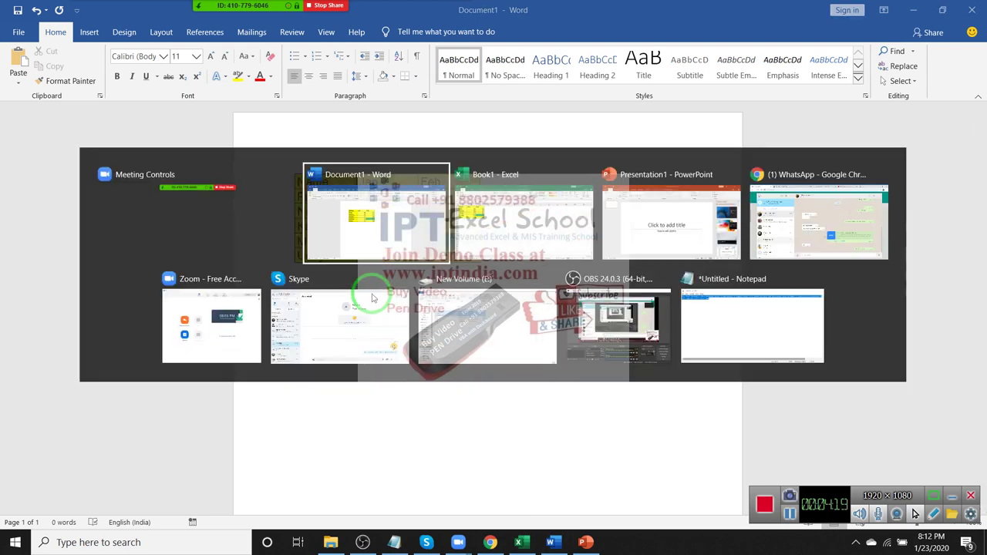
Change Mohan's Jan value in B5 to 135 and confirm Word's linked table updates.
key("alt+Tab")
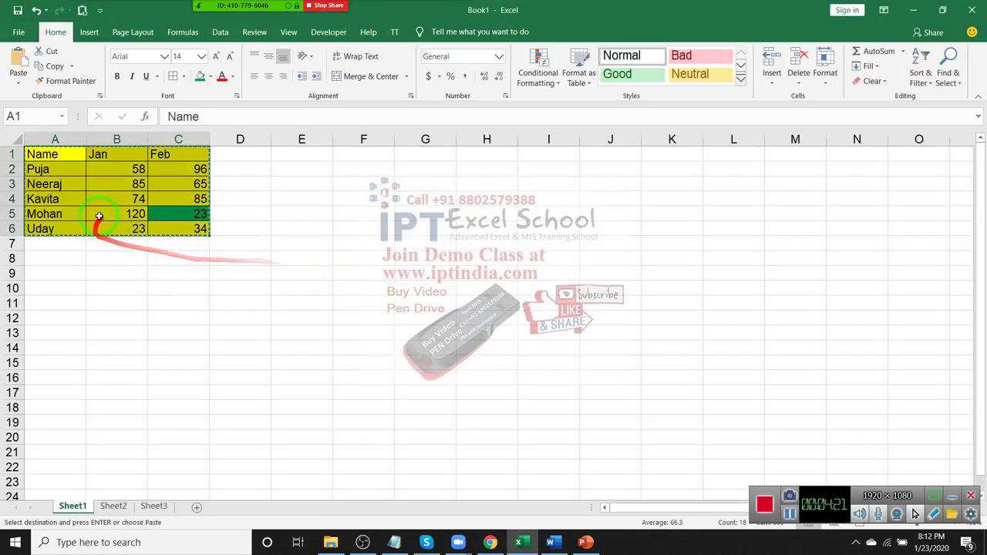
left_click(101, 213)
type("135")
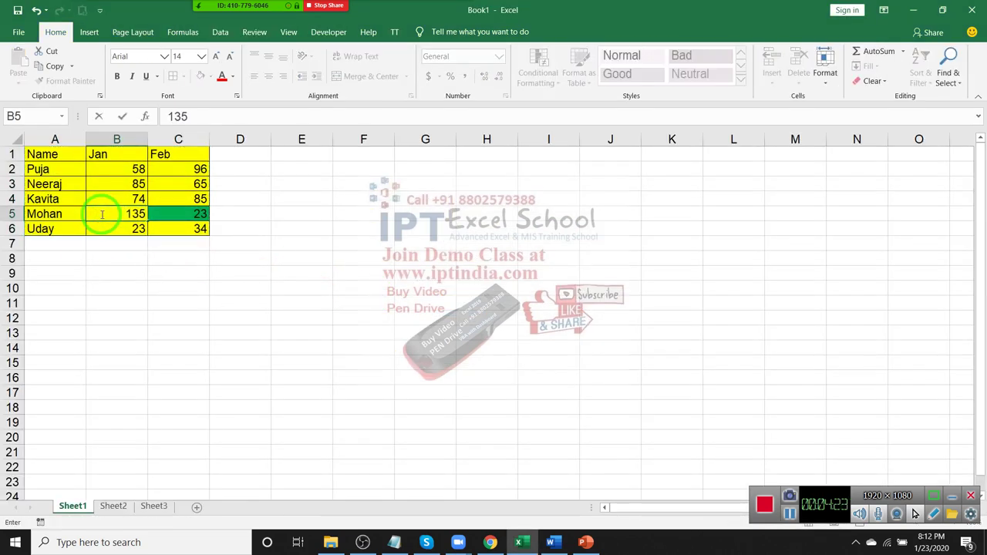
key("Return")
left_click(203, 289)
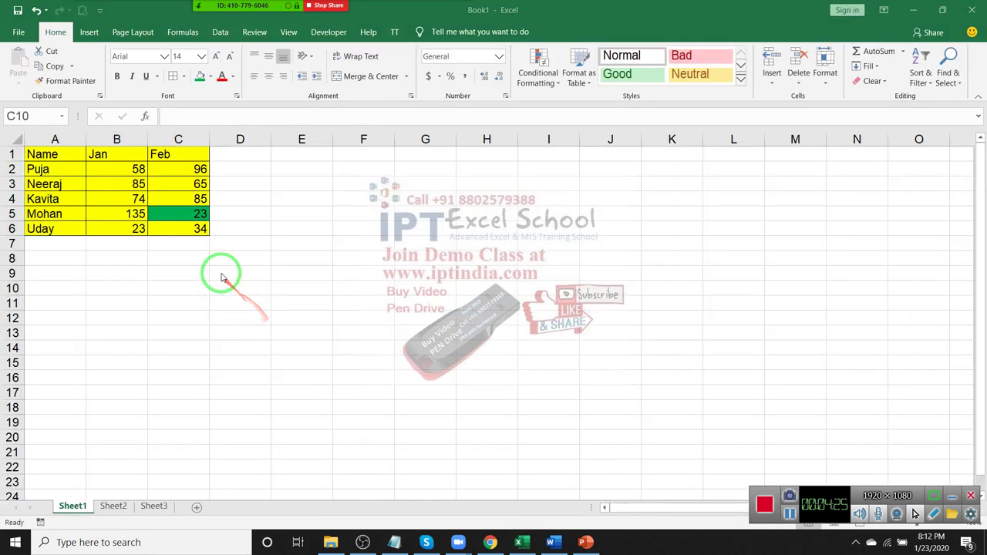
key("alt+Tab")
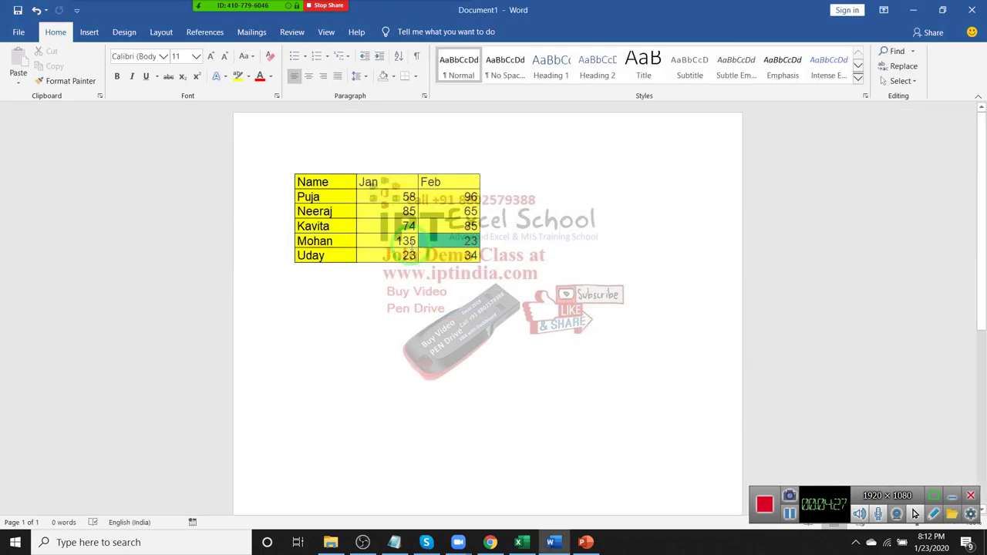
left_click(586, 542)
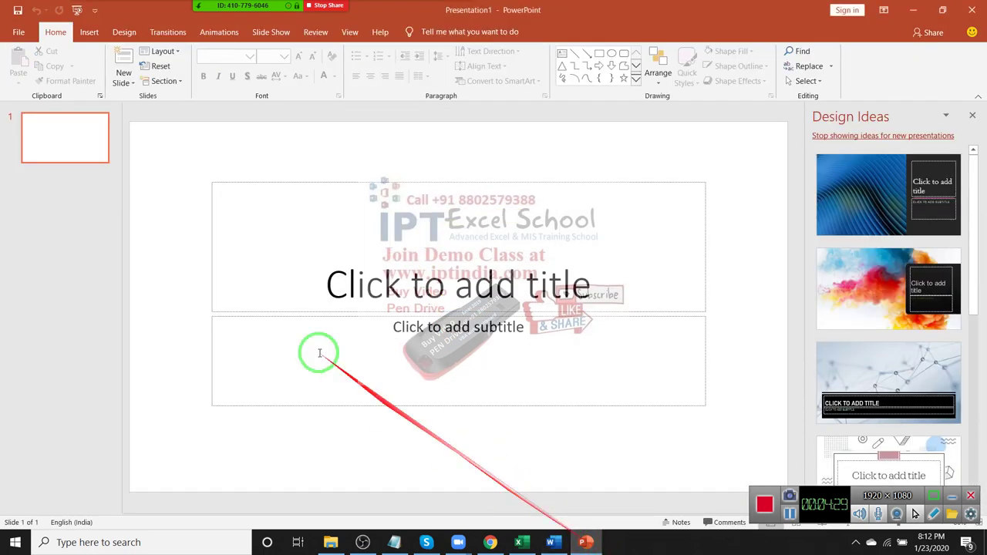
Delete the title and subtitle placeholders from the PowerPoint slide.
left_click(257, 182)
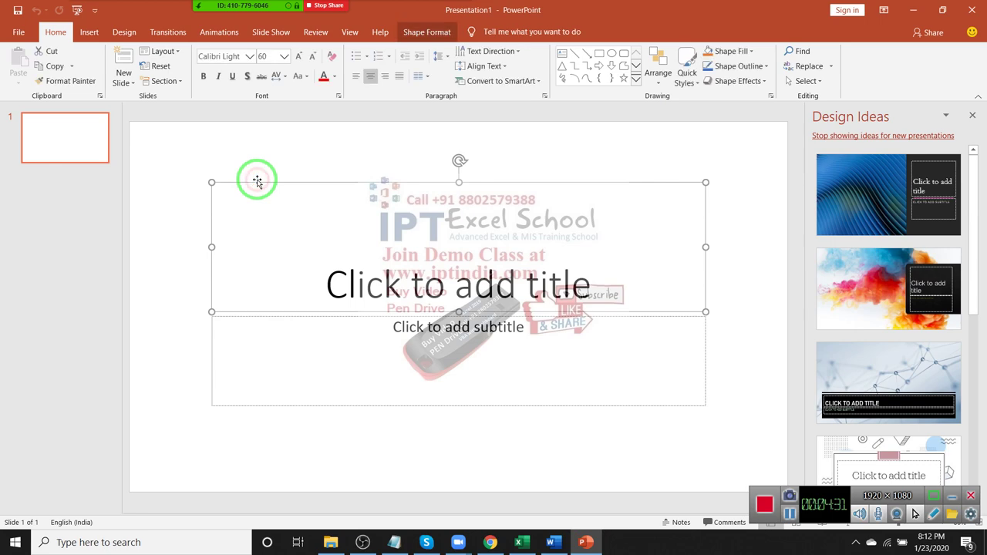
key("Delete")
left_click(308, 316)
key("Delete")
Paste-link Excel's A1:C6 table onto the slide, then close PowerPoint without saving.
left_click(518, 542)
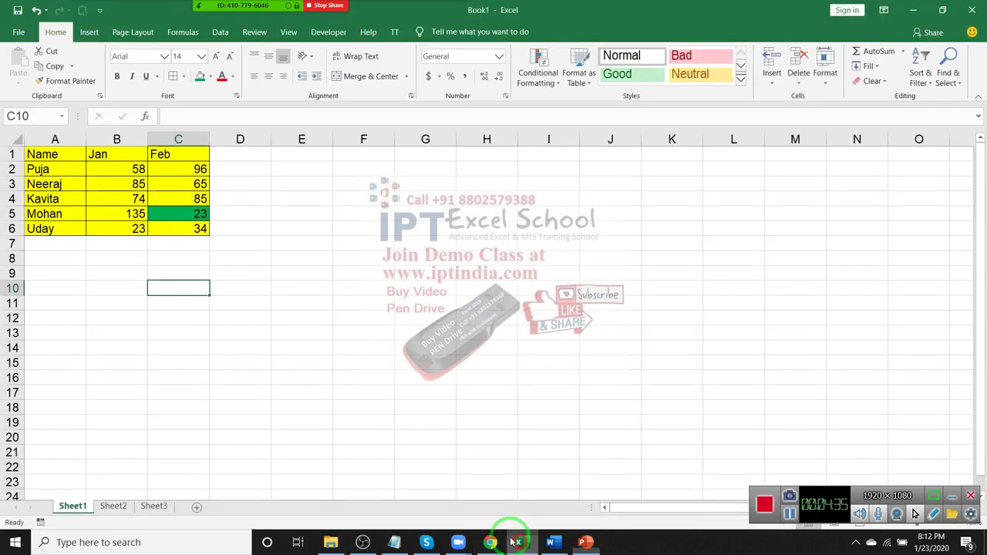
left_click_drag(51, 152, 196, 230)
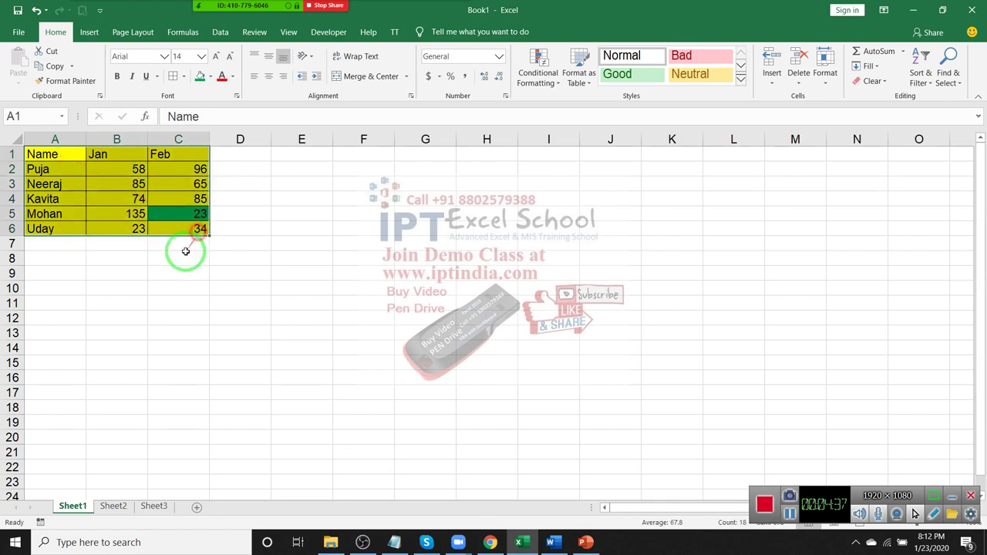
key("ctrl+c")
left_click(585, 543)
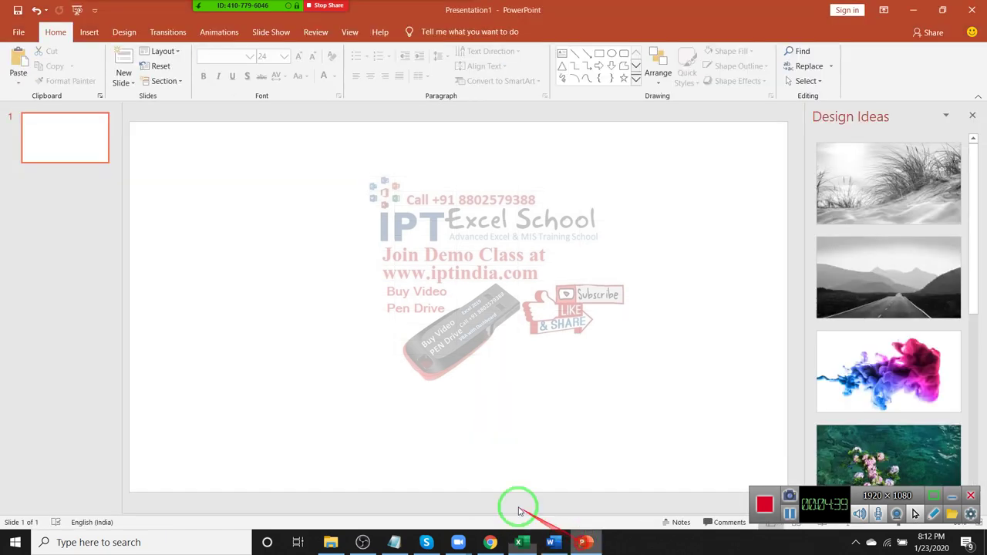
left_click(15, 85)
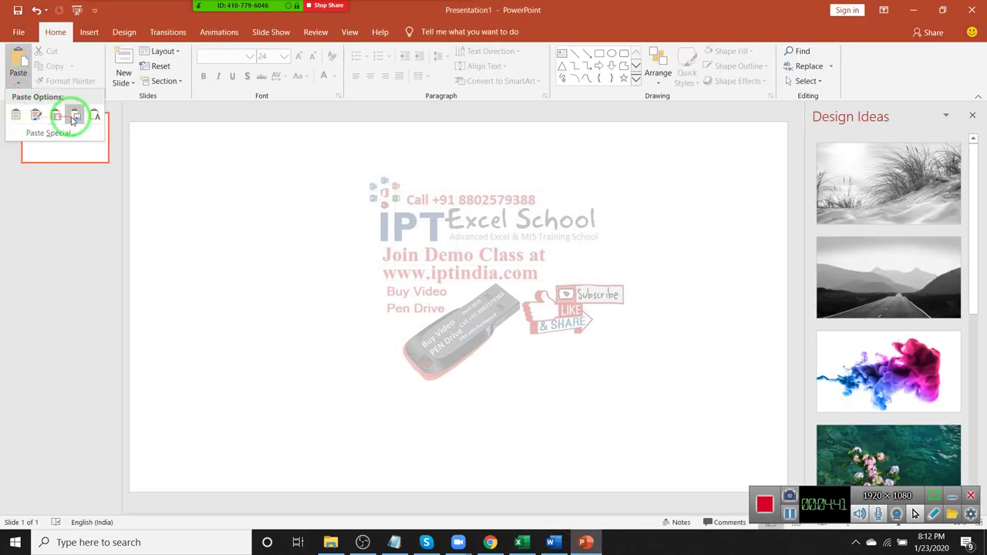
left_click(48, 133)
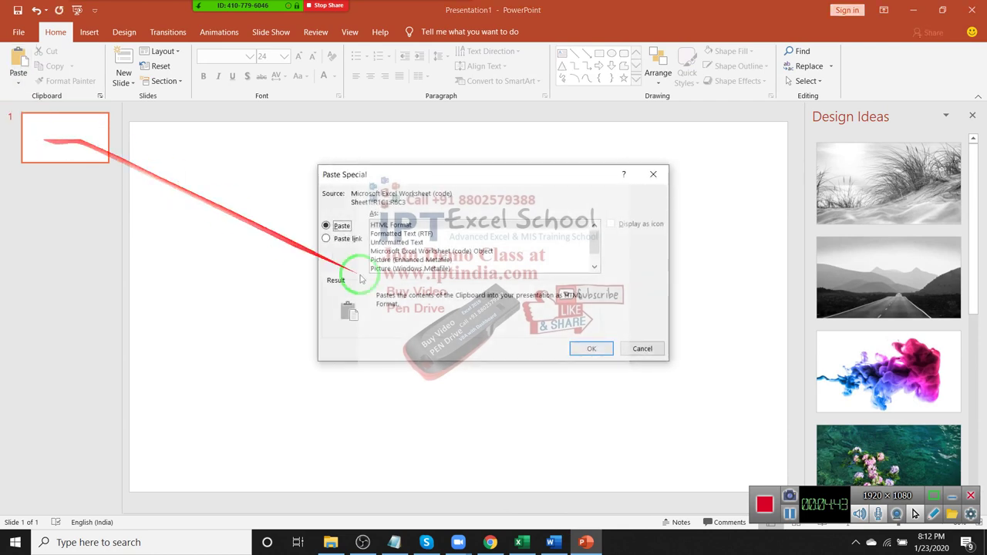
left_click(347, 239)
left_click(593, 349)
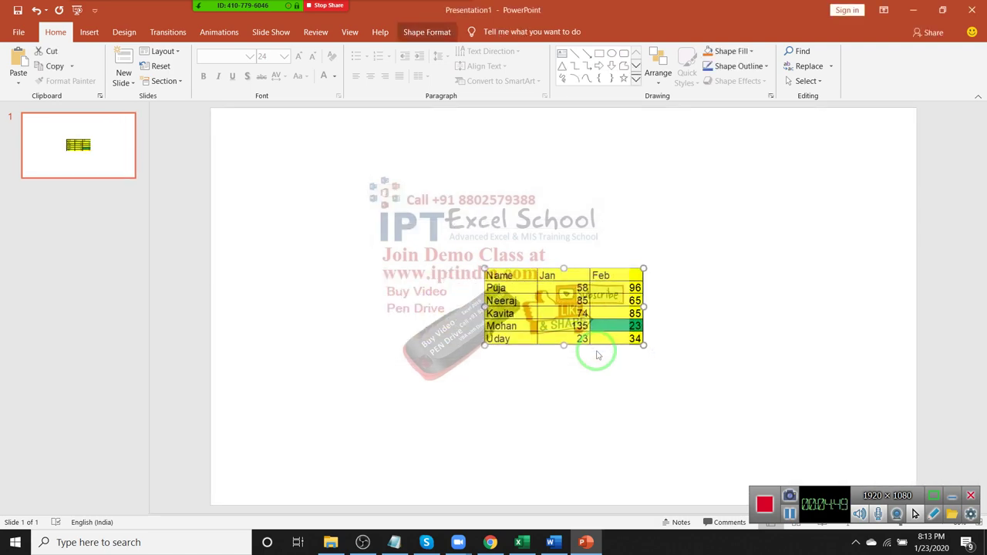
left_click(972, 10)
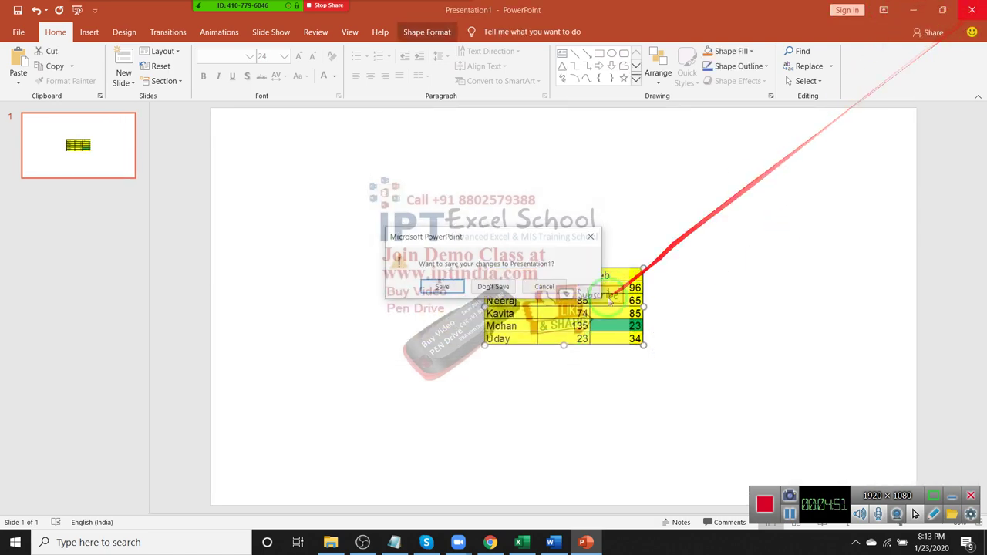
left_click(493, 287)
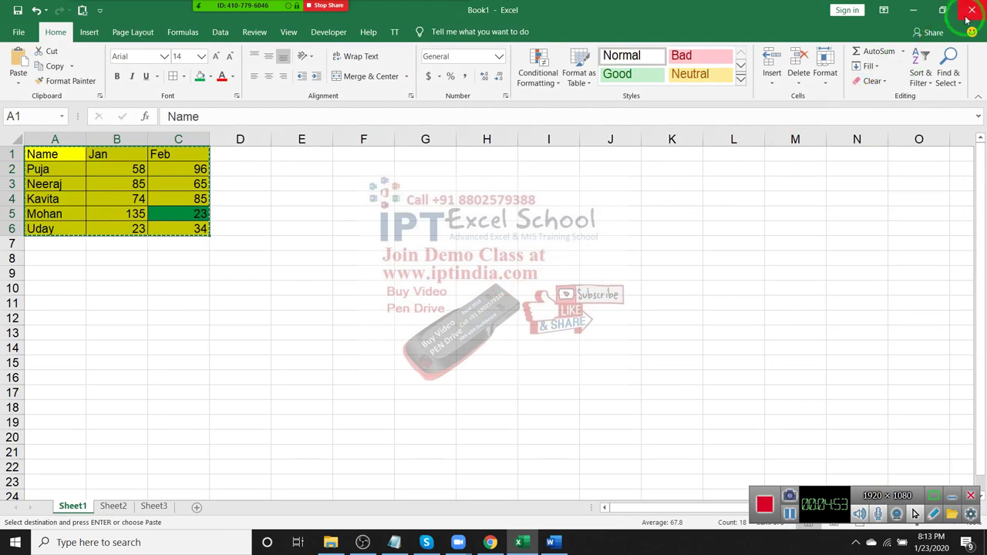
Close the Word document without saving and clear Excel's copy border.
left_click(551, 543)
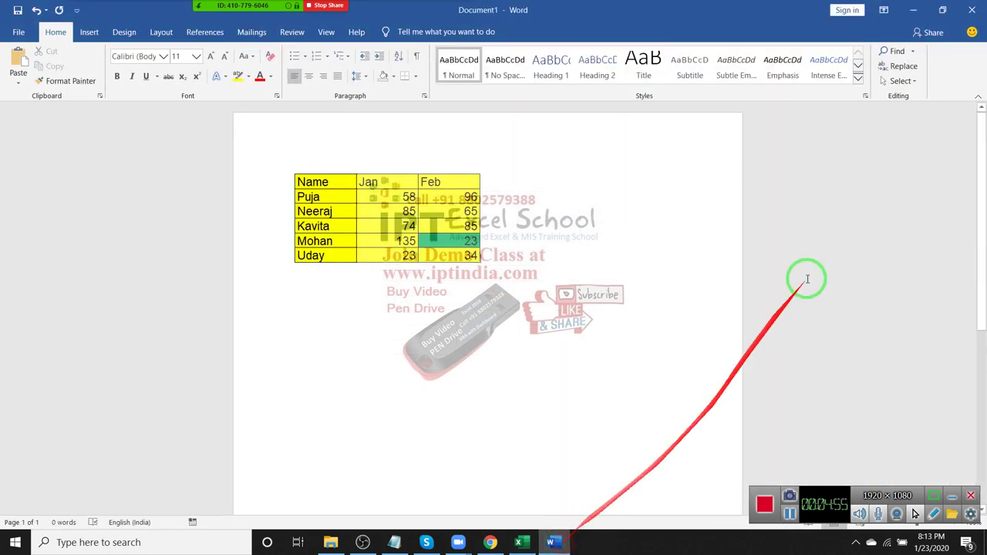
left_click(974, 10)
left_click(493, 302)
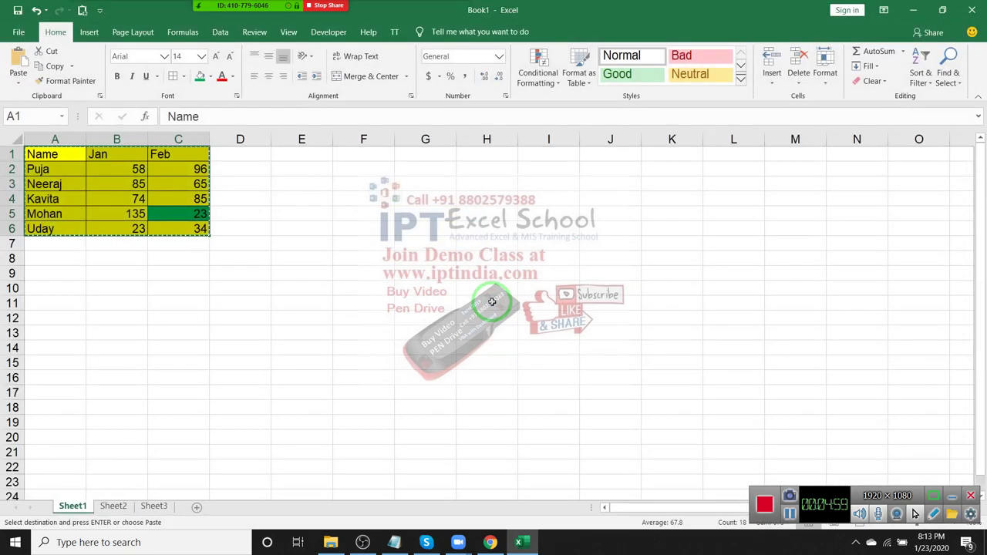
key("Escape")
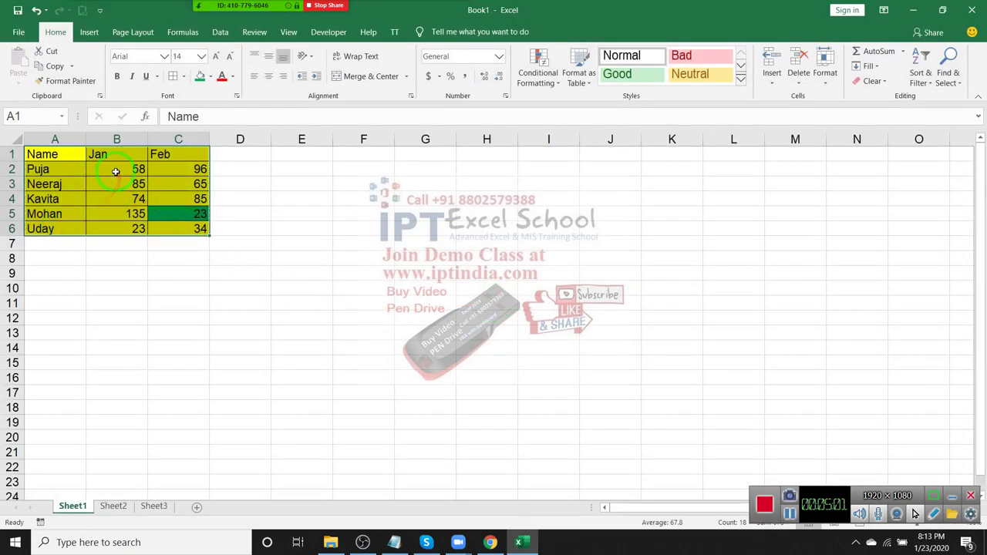
Launch Outlook from Windows search using 'out'.
key("super")
type("out")
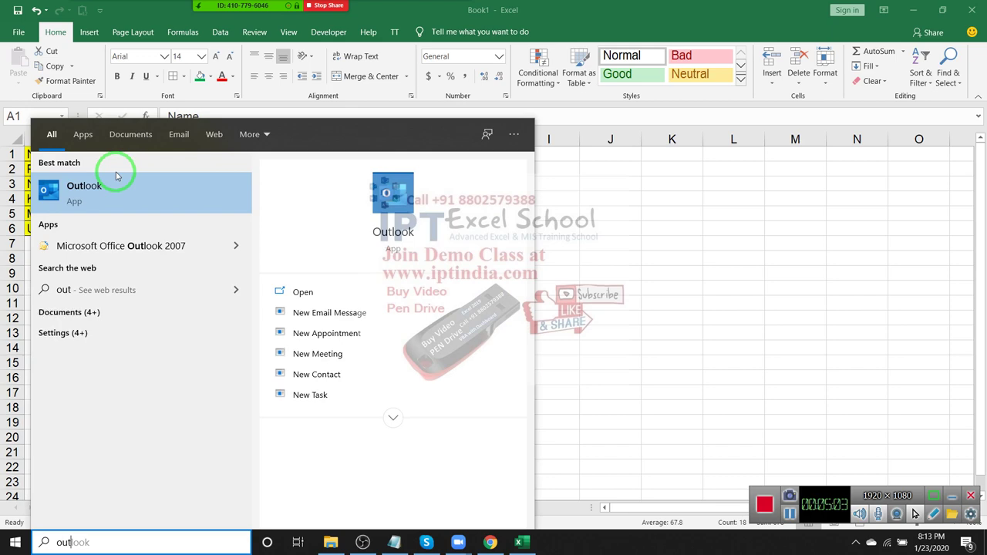
left_click(378, 234)
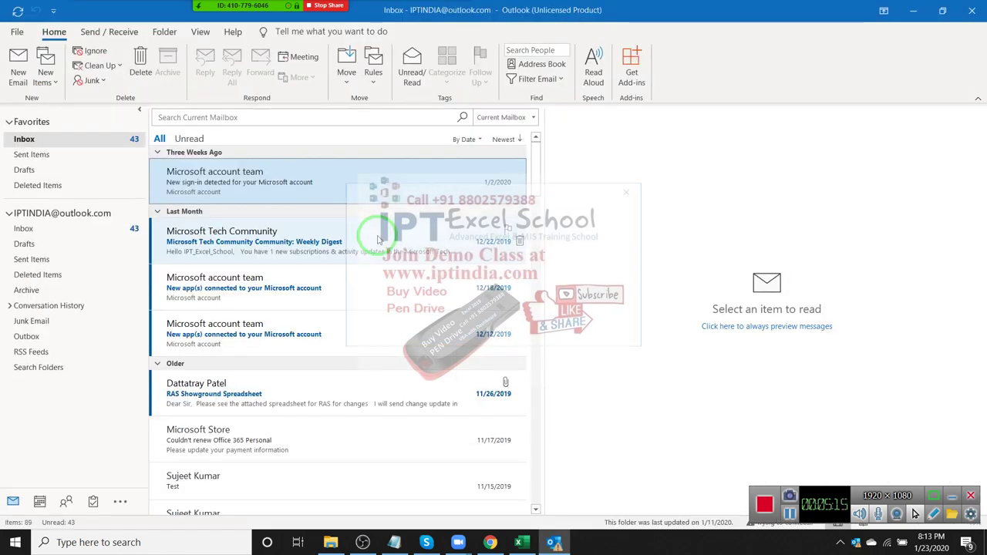
Dismiss Outlook's subscription-expired notice and banner.
key("alt+Tab")
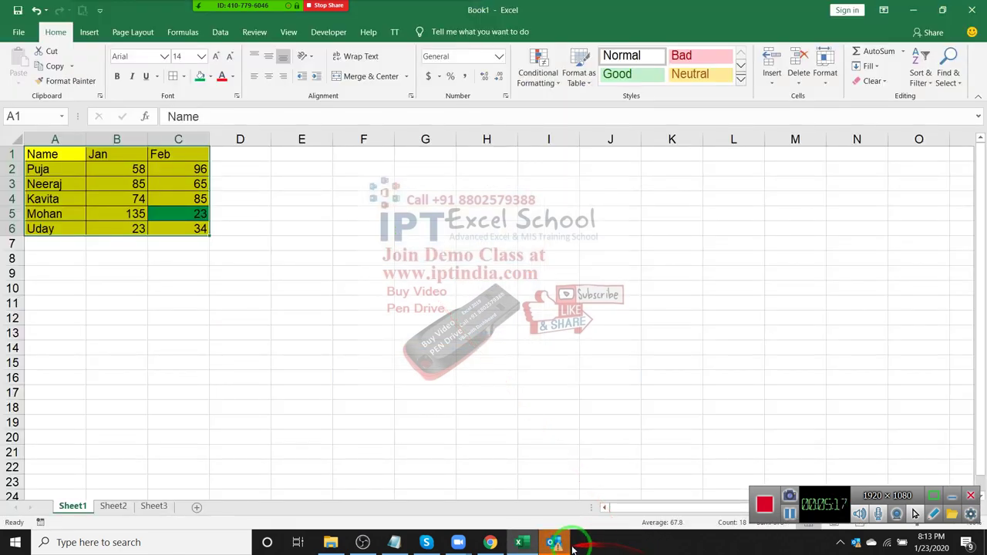
left_click(569, 544)
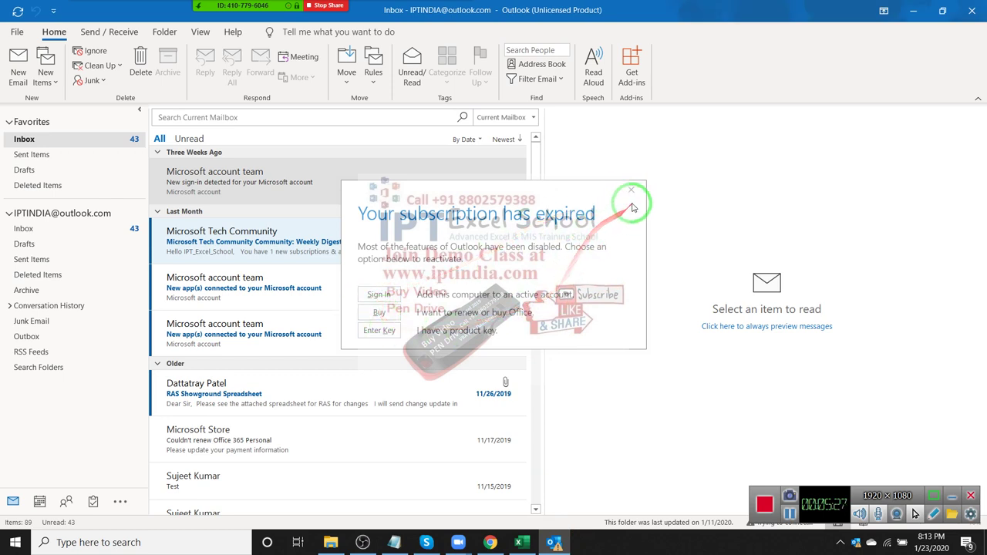
left_click(631, 192)
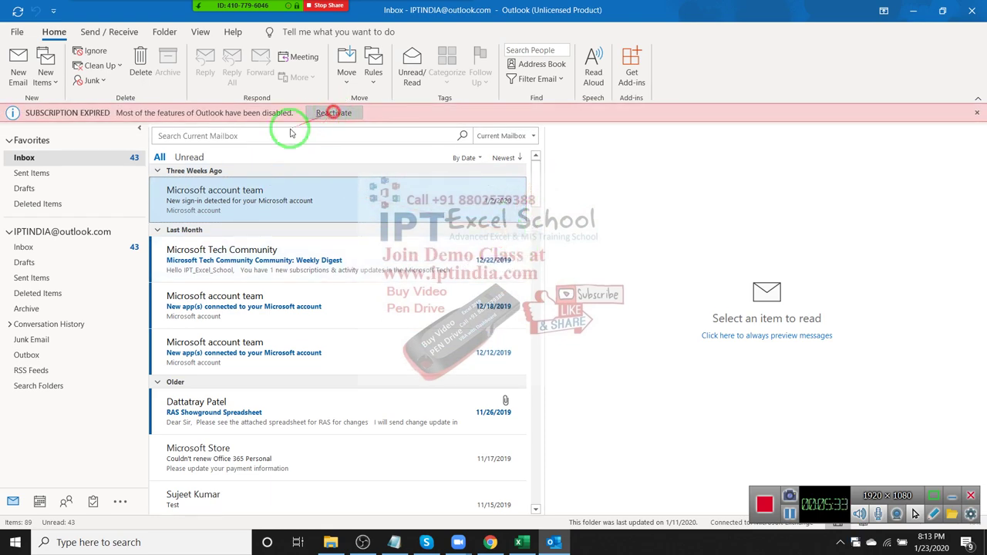
left_click(332, 113)
left_click(631, 189)
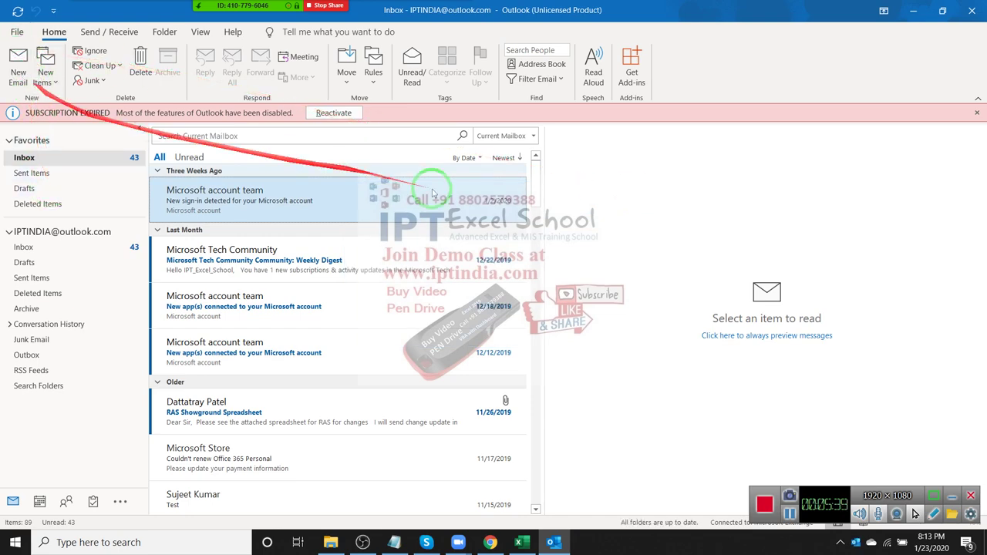
left_click(978, 114)
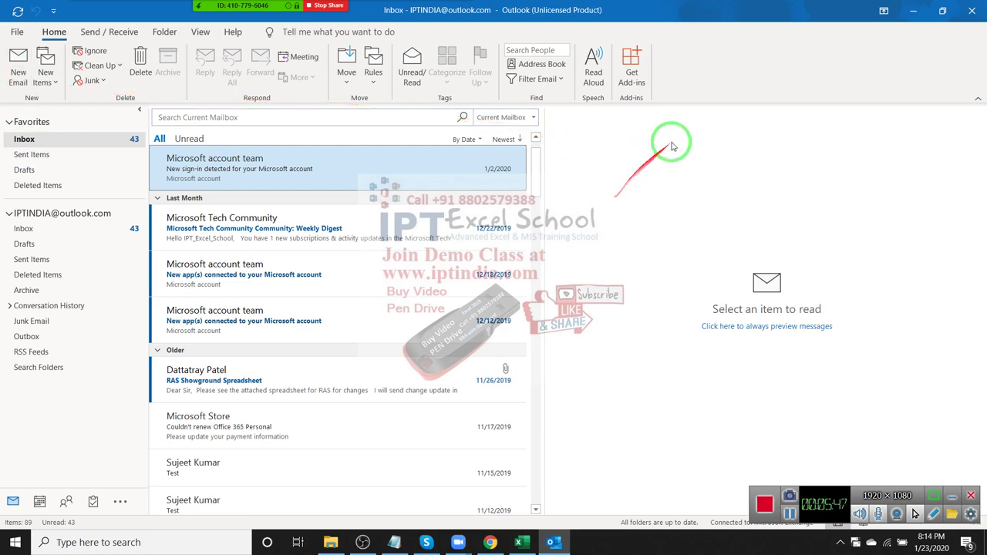
Restore Outlook and open the Drafts folder under Favorites.
left_click(913, 10)
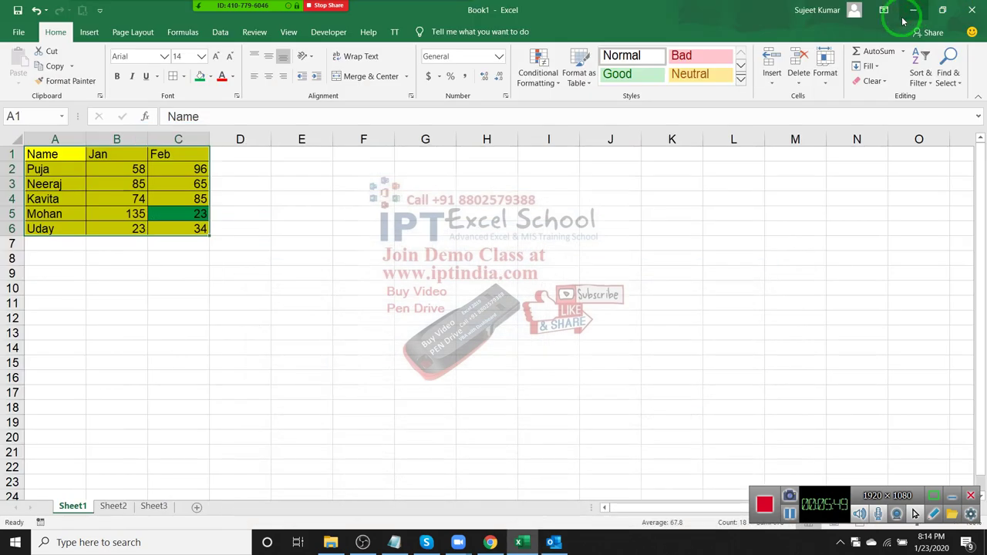
left_click(553, 543)
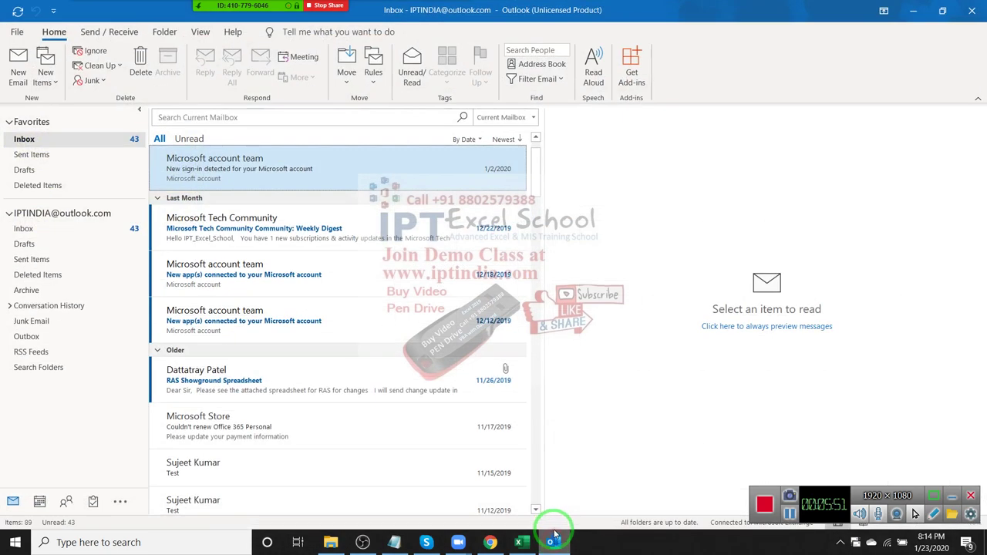
left_click(18, 72)
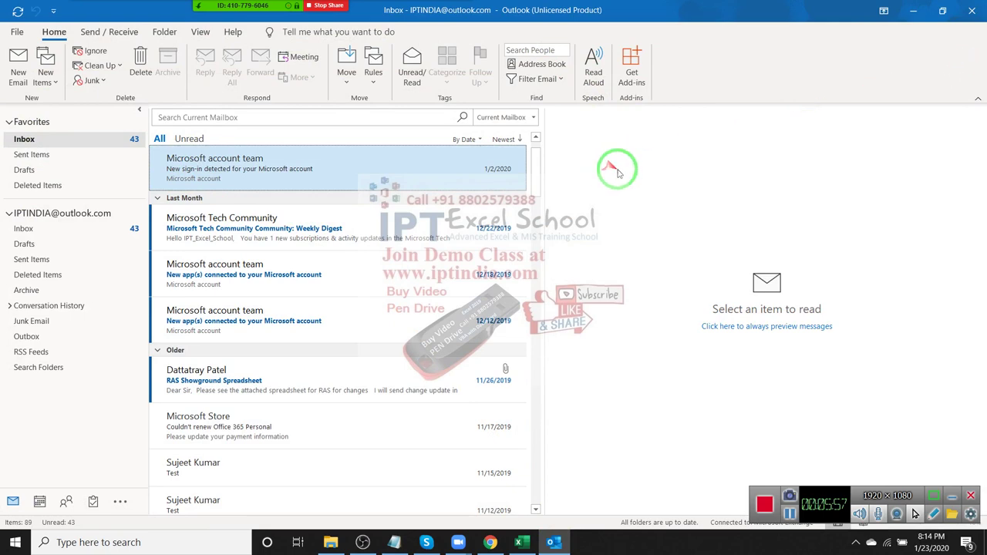
scroll(189, 220, "down", 3)
scroll(270, 207, "up", 4)
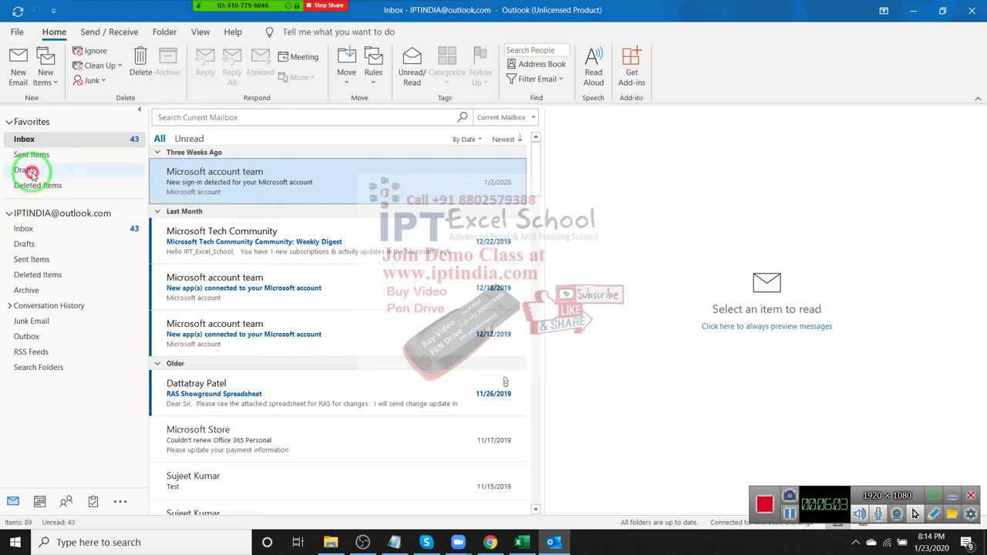
left_click(32, 175)
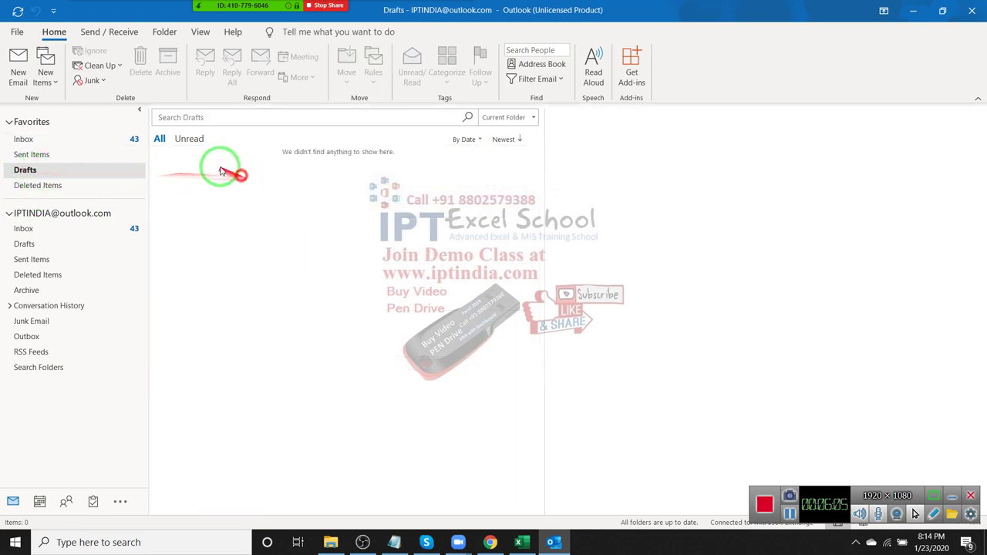
Look over Outlook's list of new item types, then close it.
left_click(51, 88)
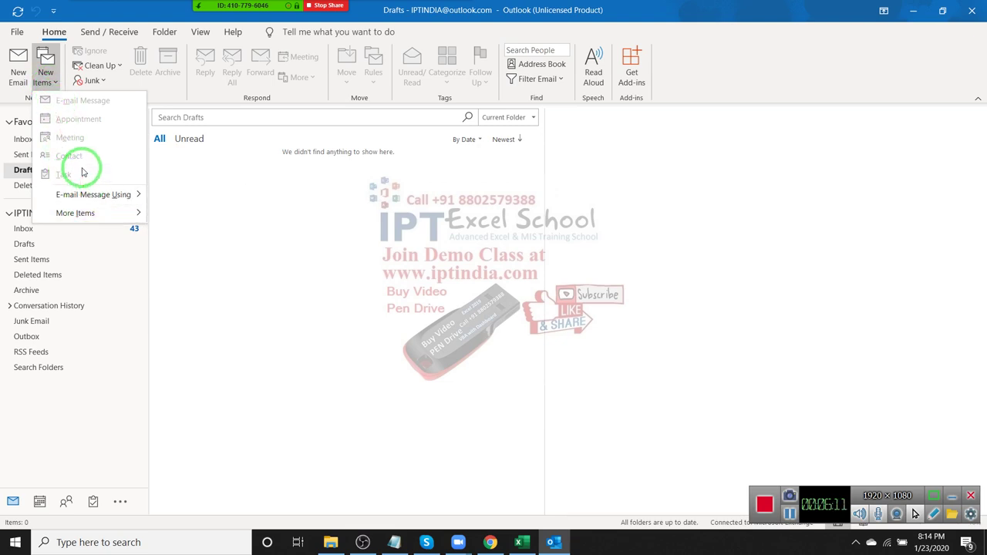
mouse_move(87, 211)
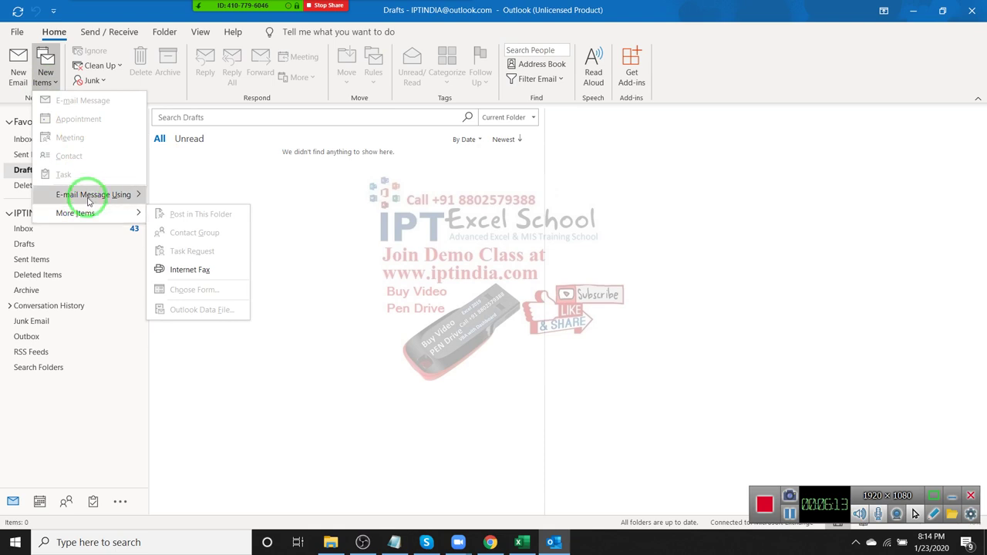
left_click(43, 77)
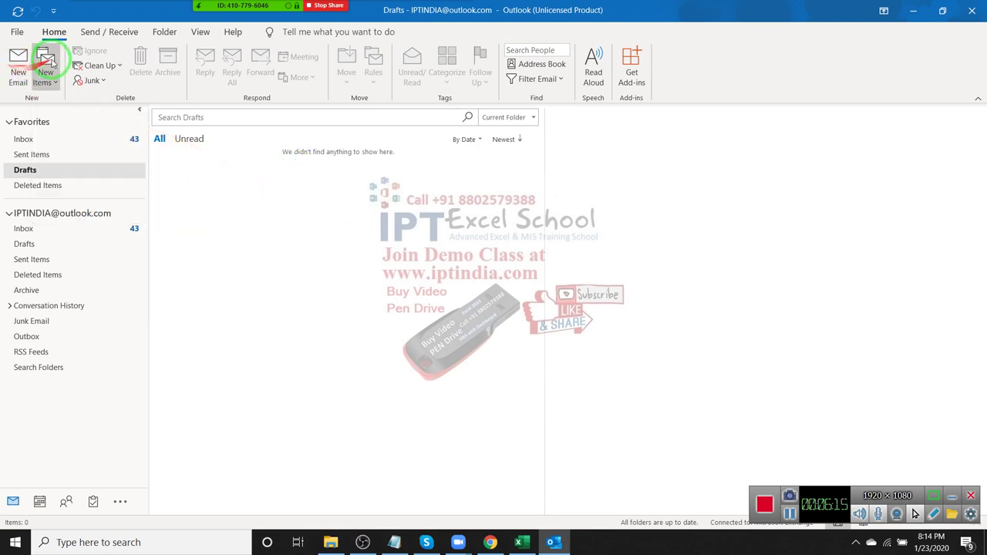
Review the Account Information page's mail accounts, leave it, and minimize Outlook.
left_click(16, 34)
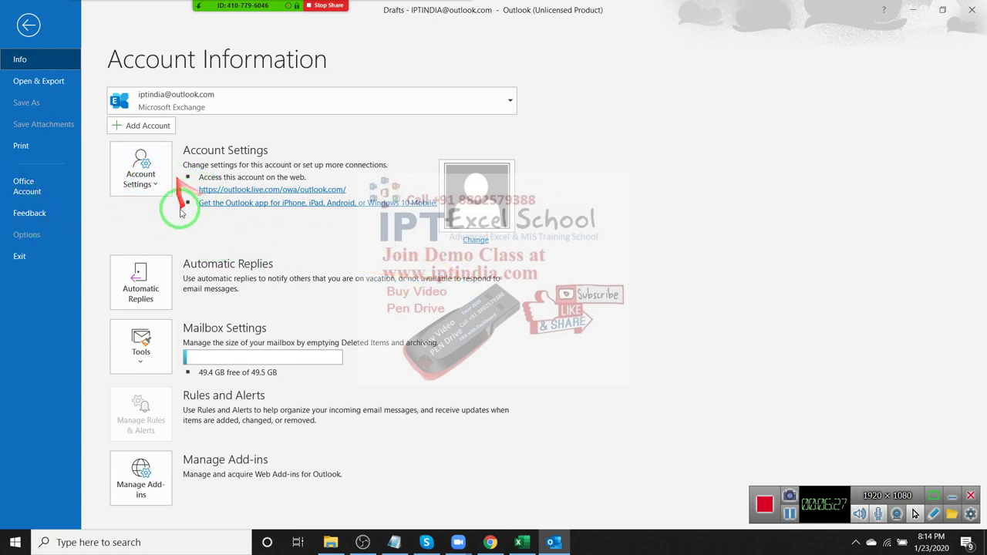
left_click(163, 108)
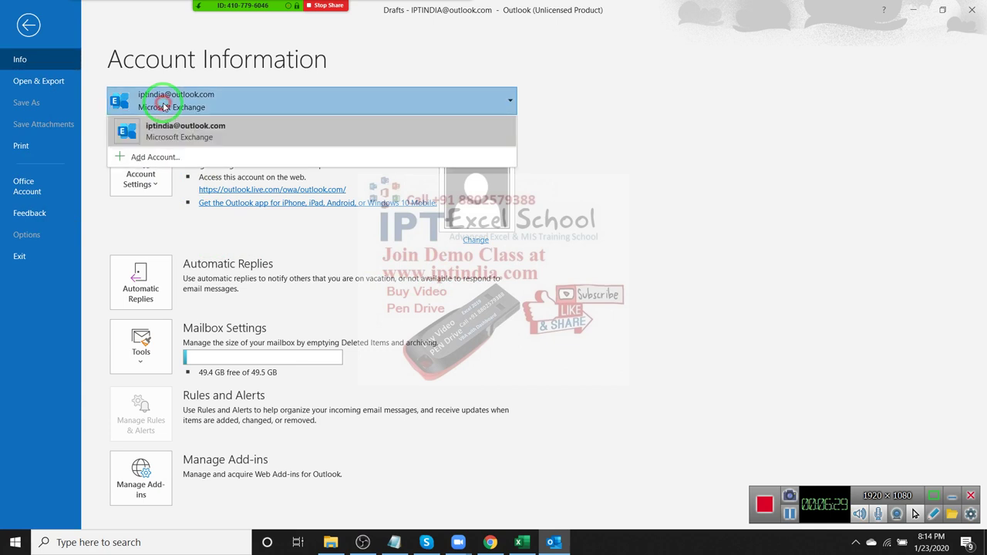
left_click(169, 139)
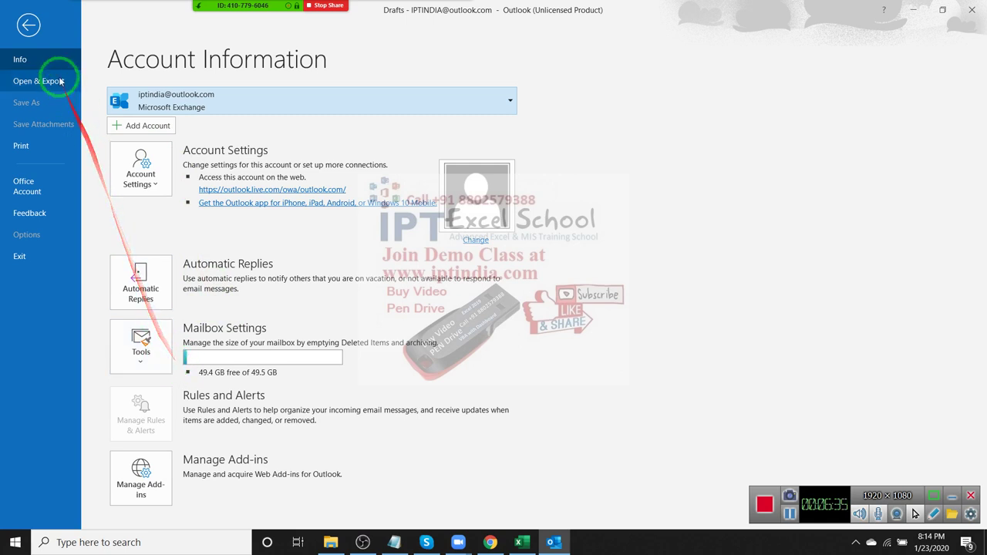
left_click(29, 25)
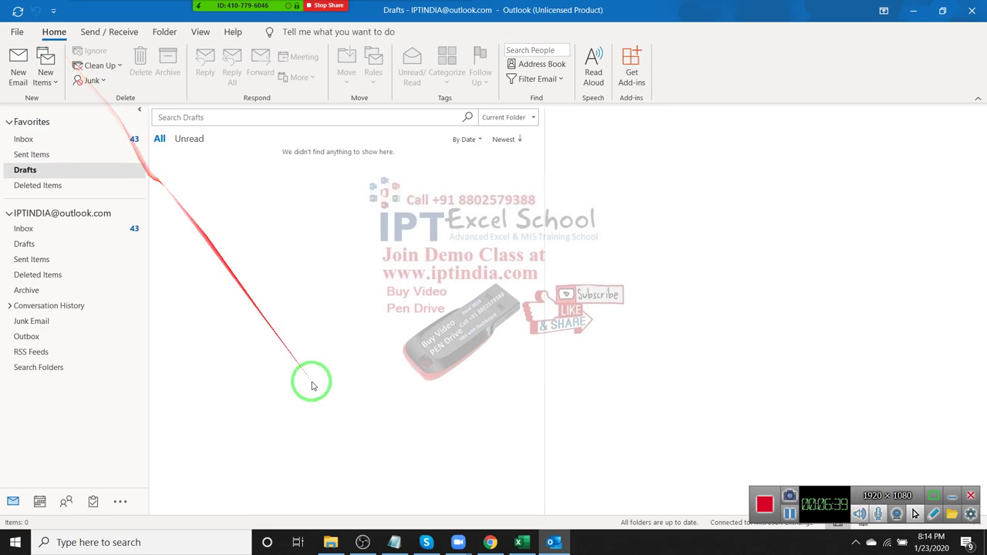
left_click(553, 544)
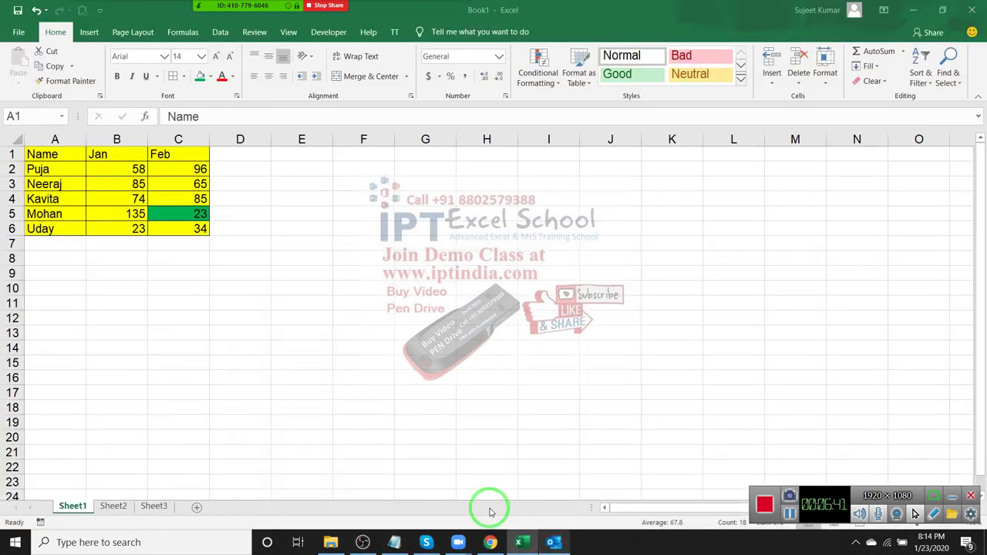
left_click(276, 287)
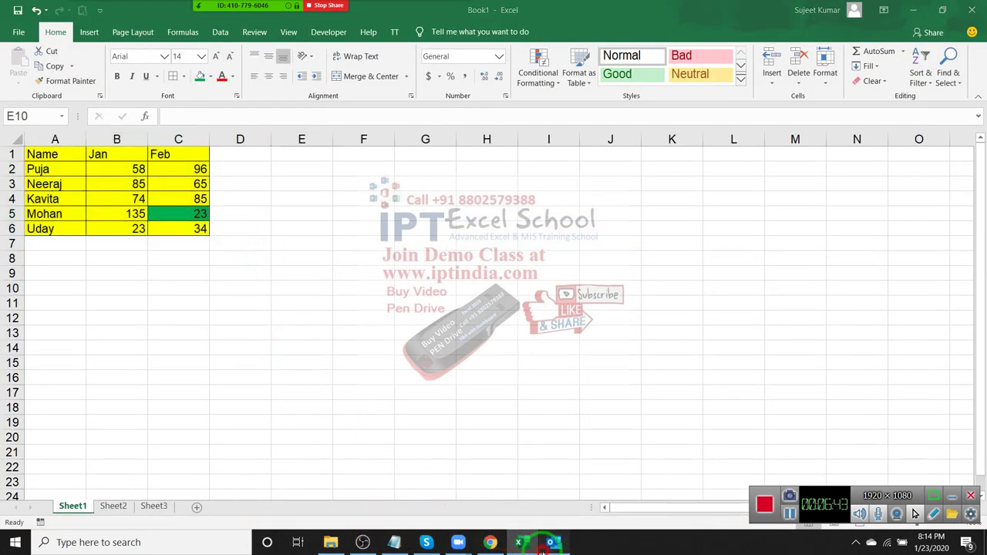
left_click(552, 543)
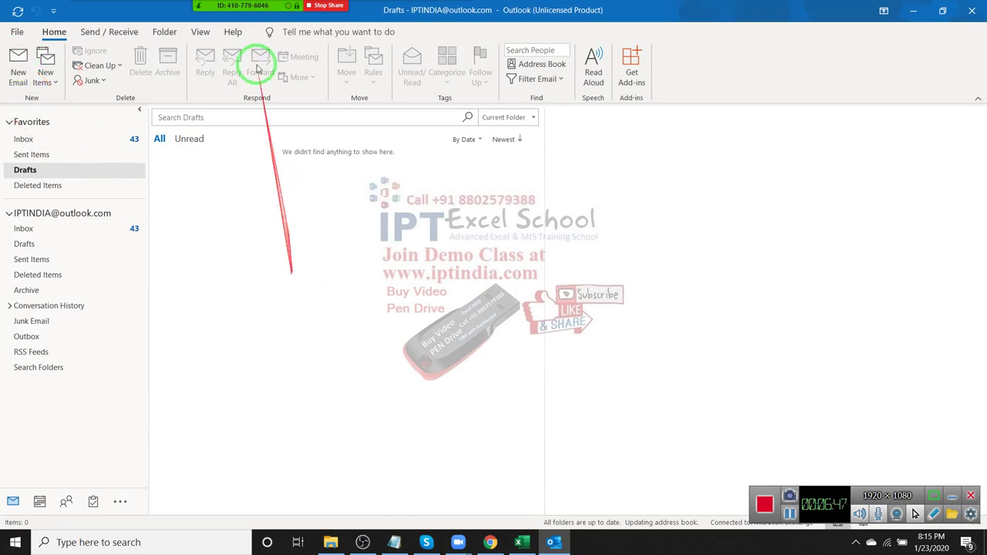
mouse_move(167, 49)
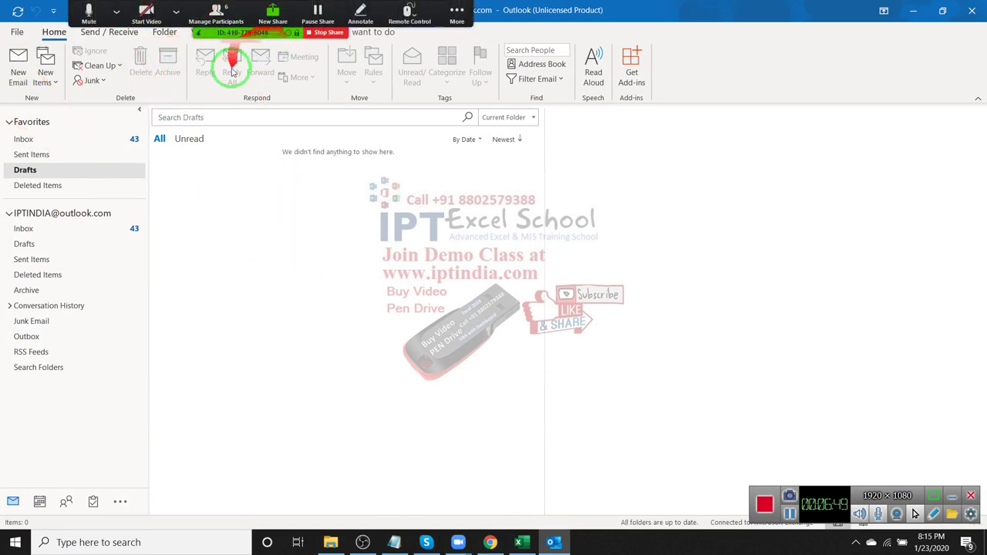
left_click(14, 61)
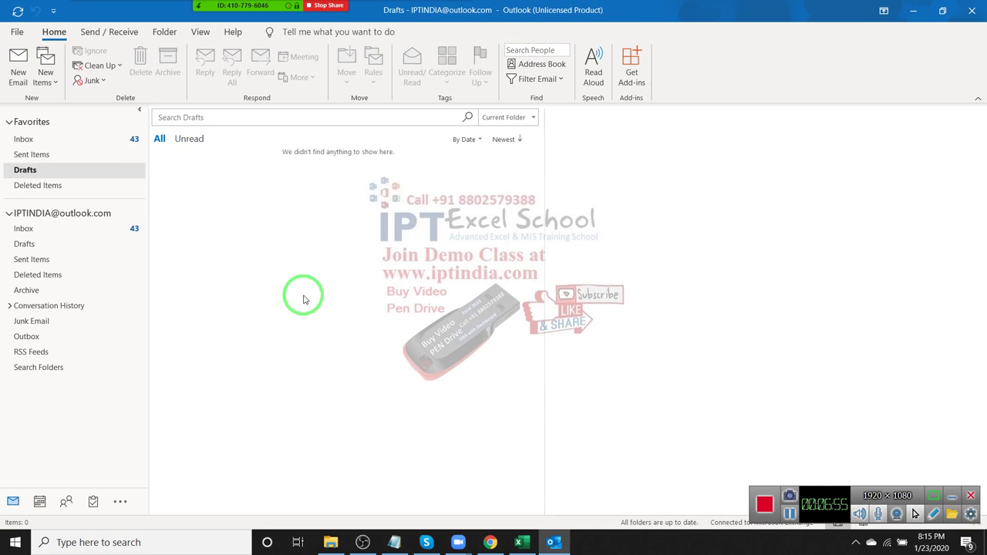
left_click(54, 216)
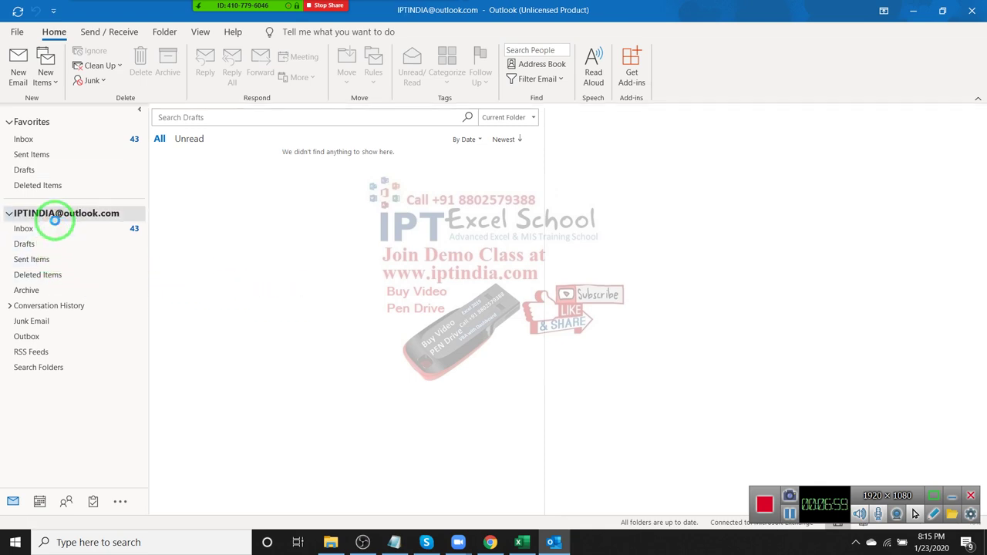
left_click(121, 246)
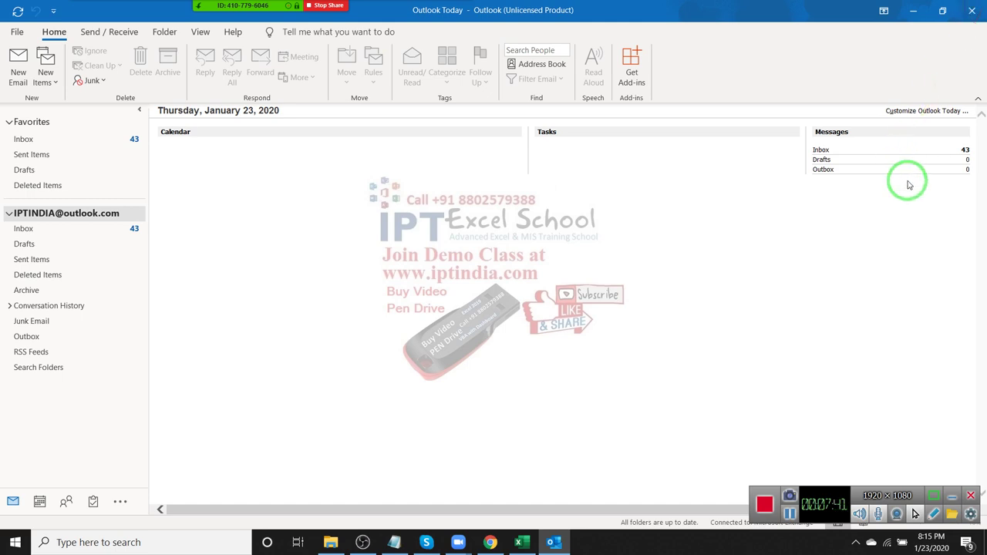
left_click(521, 542)
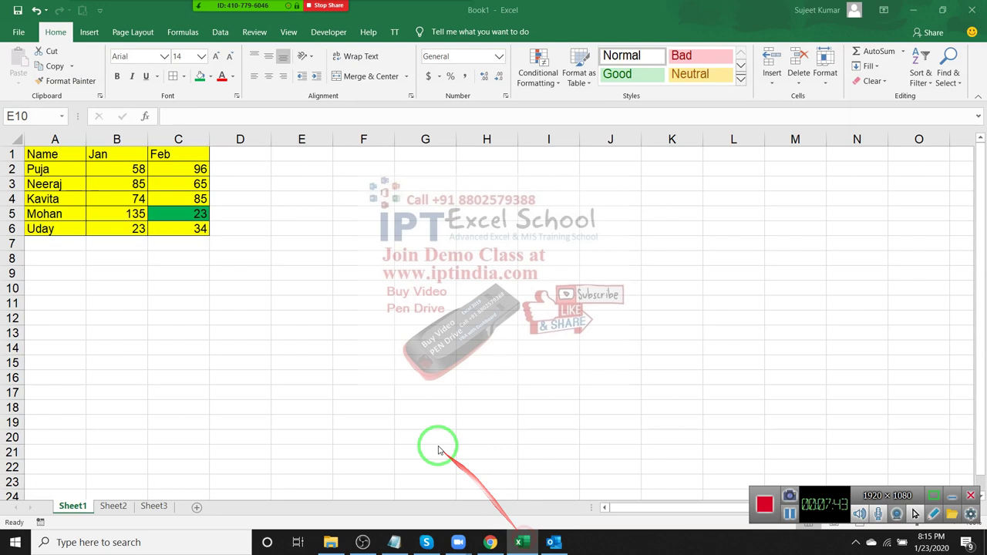
Select A1 in Excel, then send/receive all folders in Outlook and open File > Info.
left_click(77, 152)
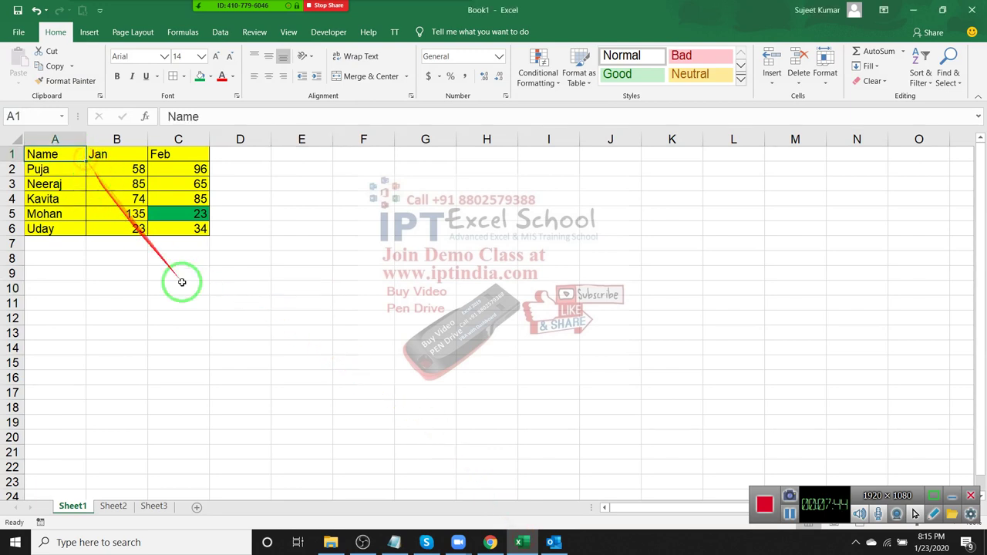
left_click(556, 542)
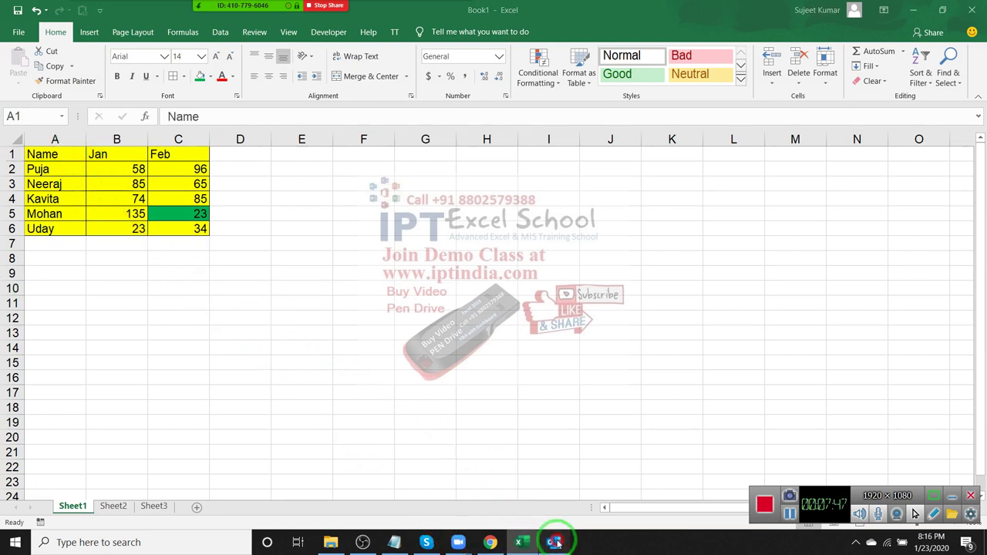
left_click(17, 14)
left_click(18, 31)
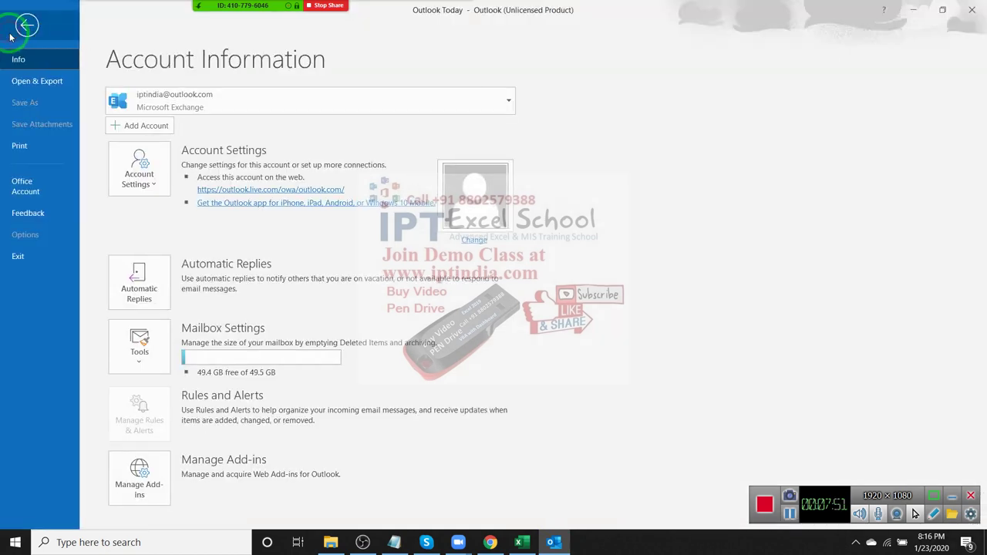
Check Account Settings and the account list, then open the Office Account page.
left_click(136, 187)
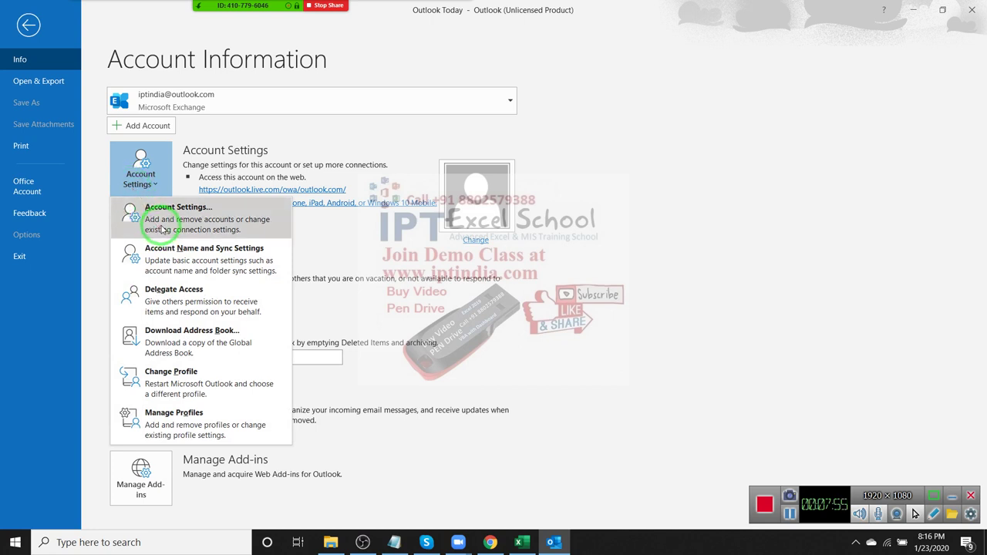
left_click(39, 290)
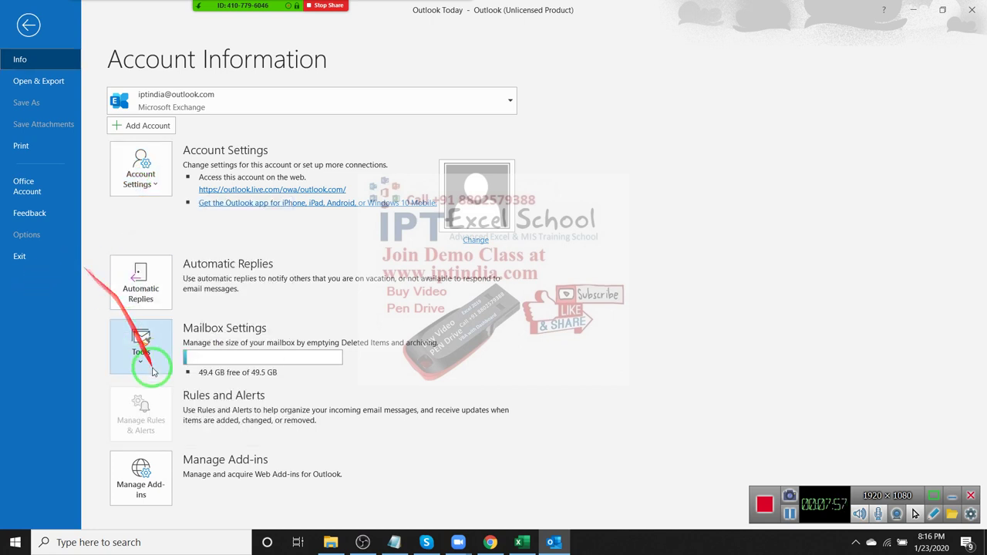
left_click(115, 100)
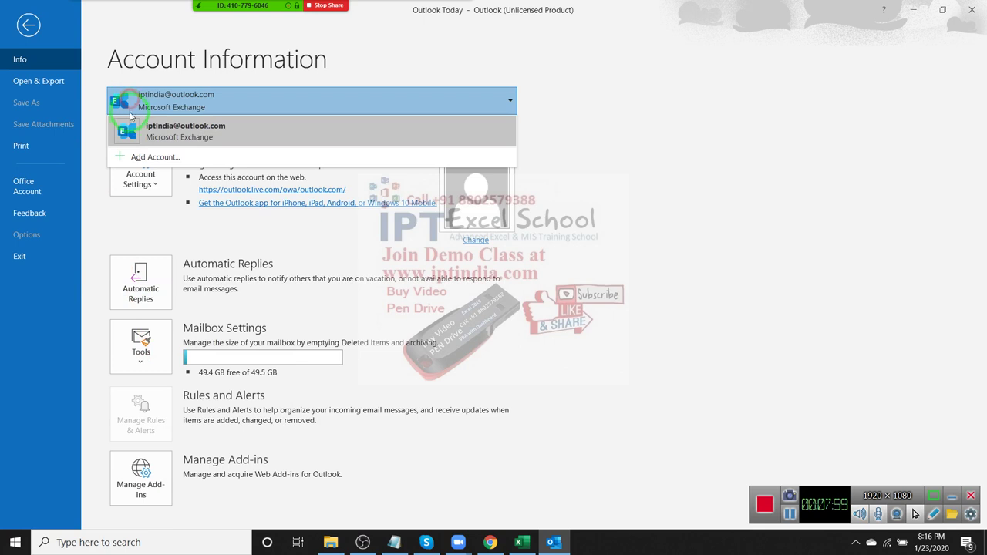
left_click(88, 187)
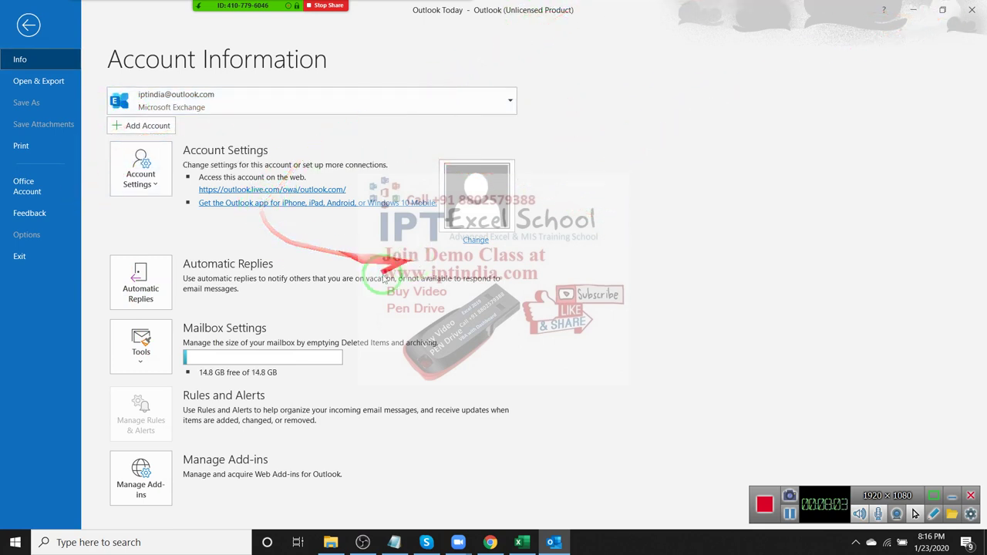
left_click(145, 300)
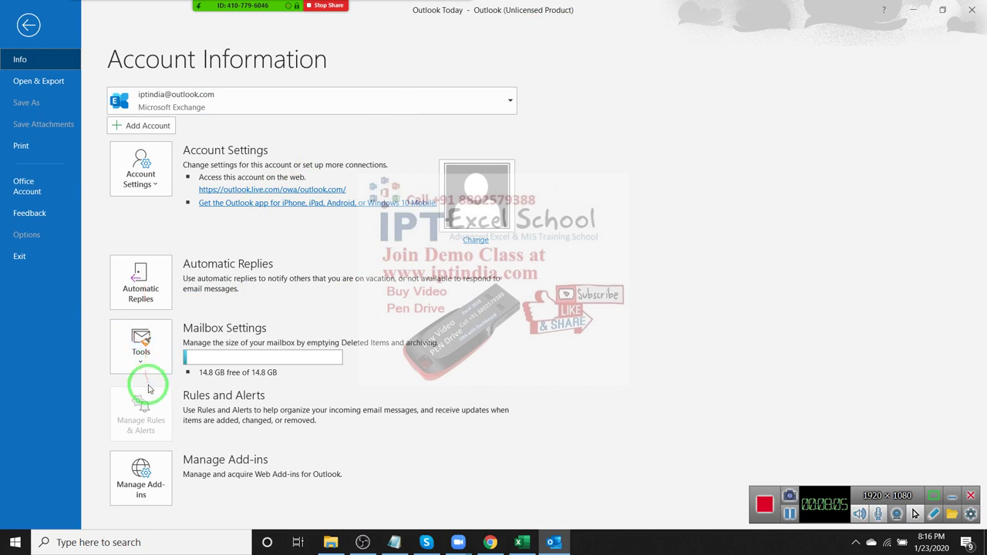
left_click(45, 192)
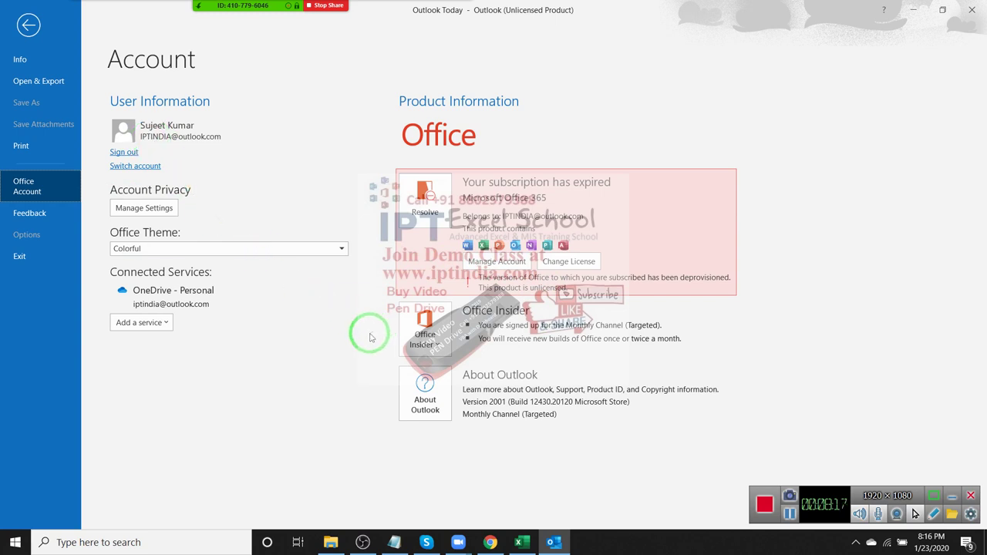
Attempt to reactivate the expired subscription via Resolve, Sign In and Next.
left_click(425, 340)
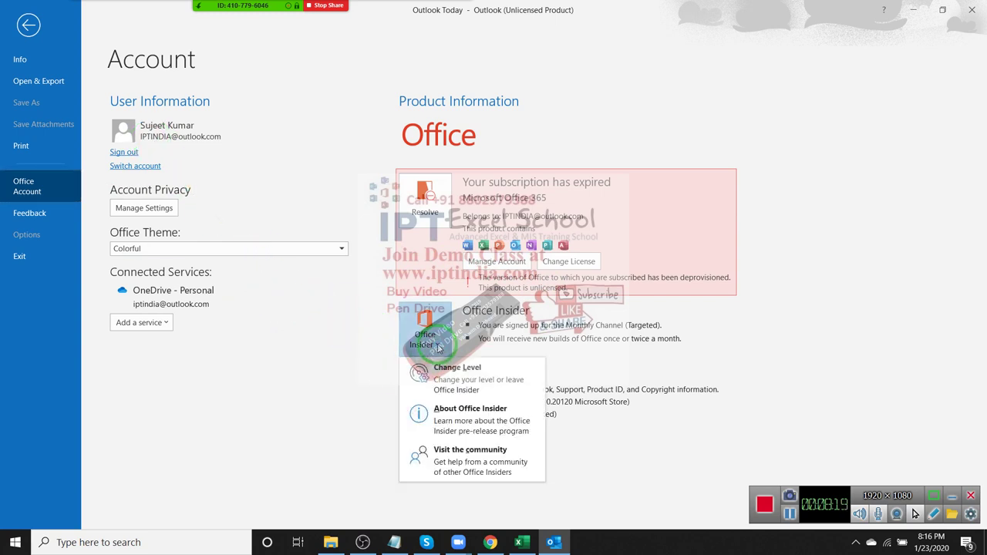
left_click(351, 337)
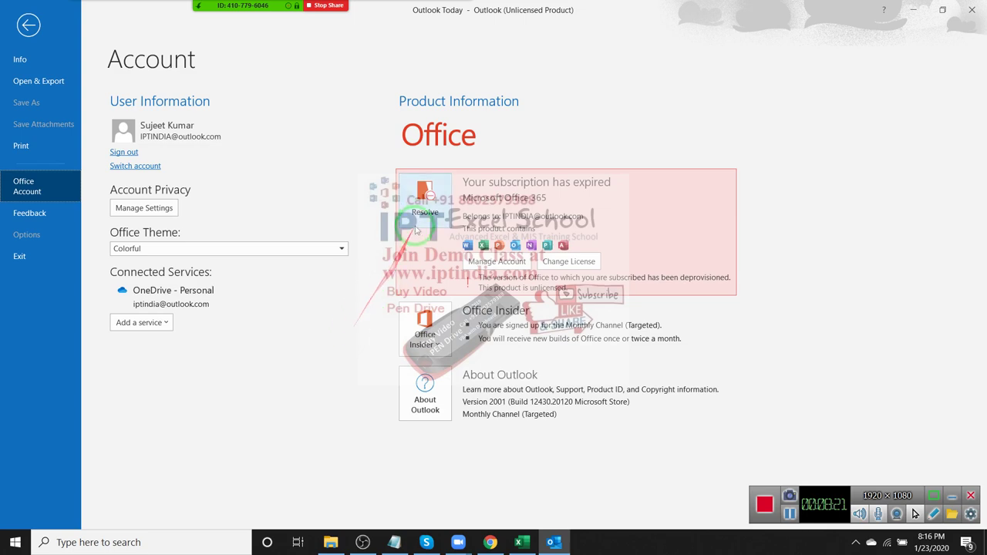
left_click(420, 223)
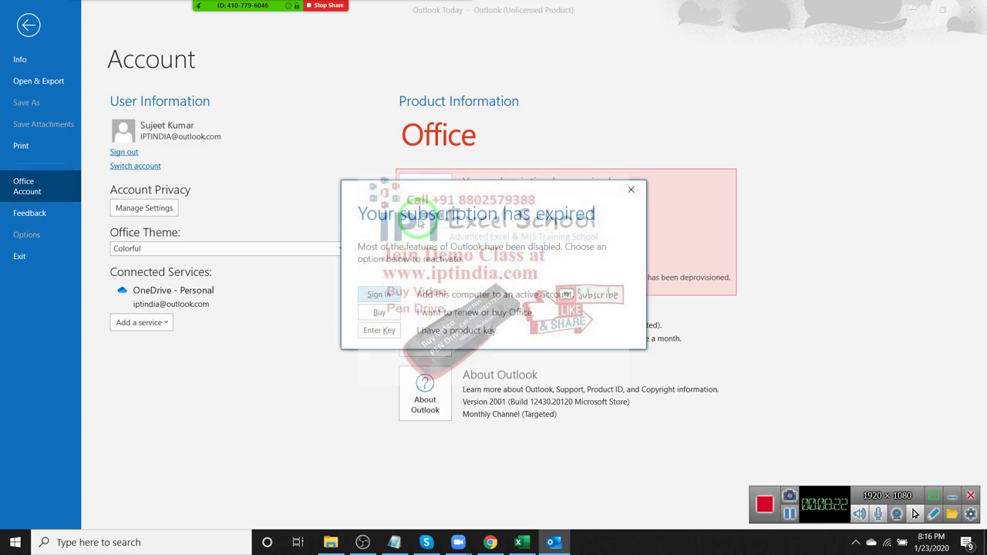
left_click(379, 300)
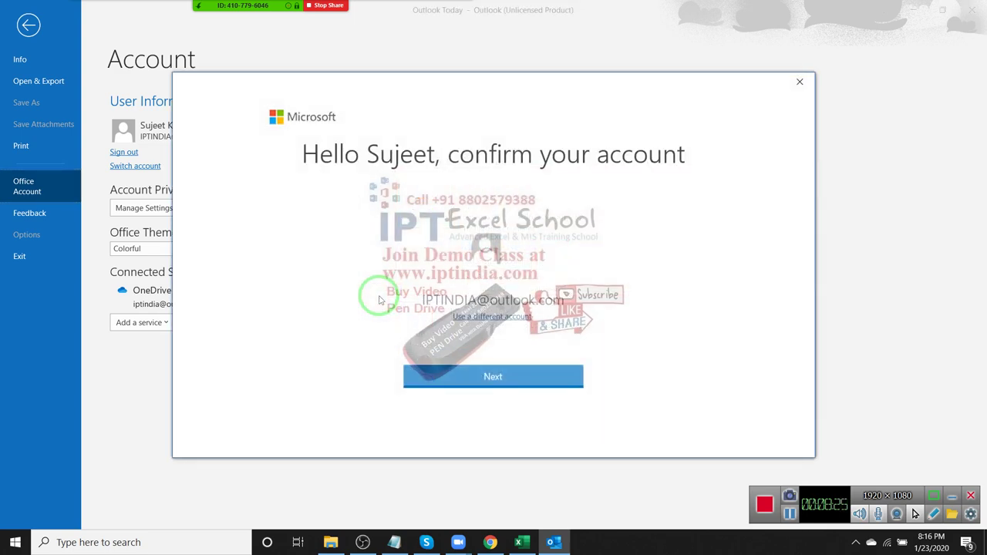
left_click(501, 378)
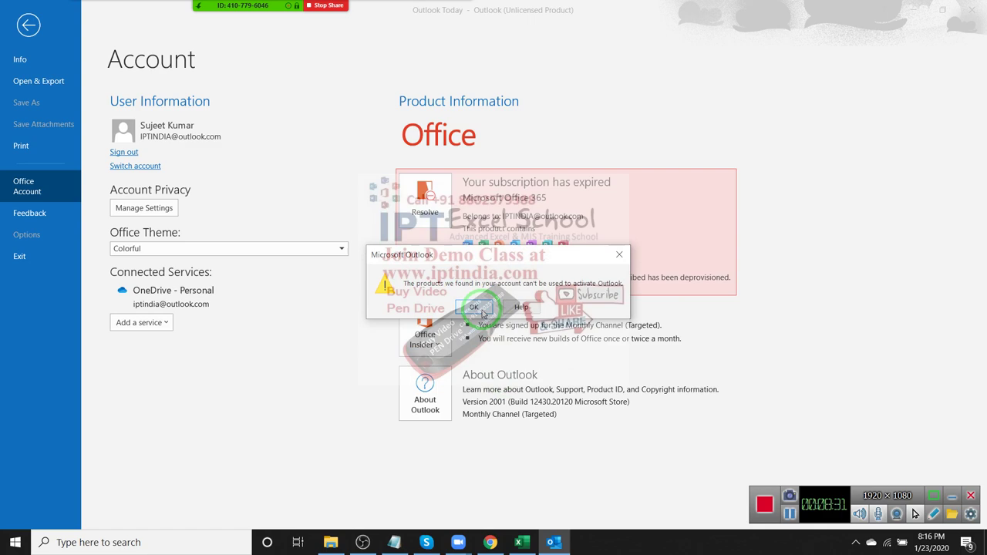
Dismiss the activation failure and Sign in dialog, then close Outlook.
left_click(482, 313)
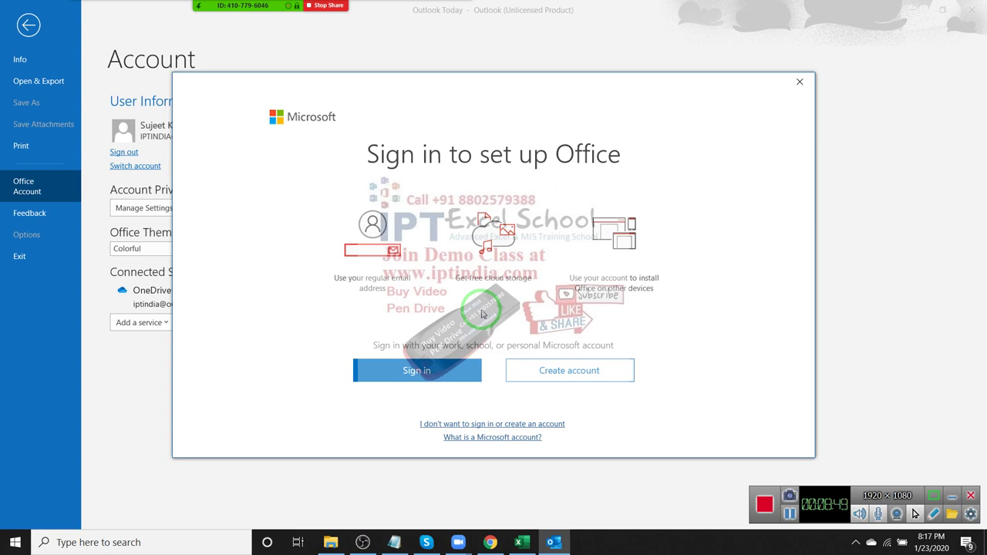
left_click(799, 81)
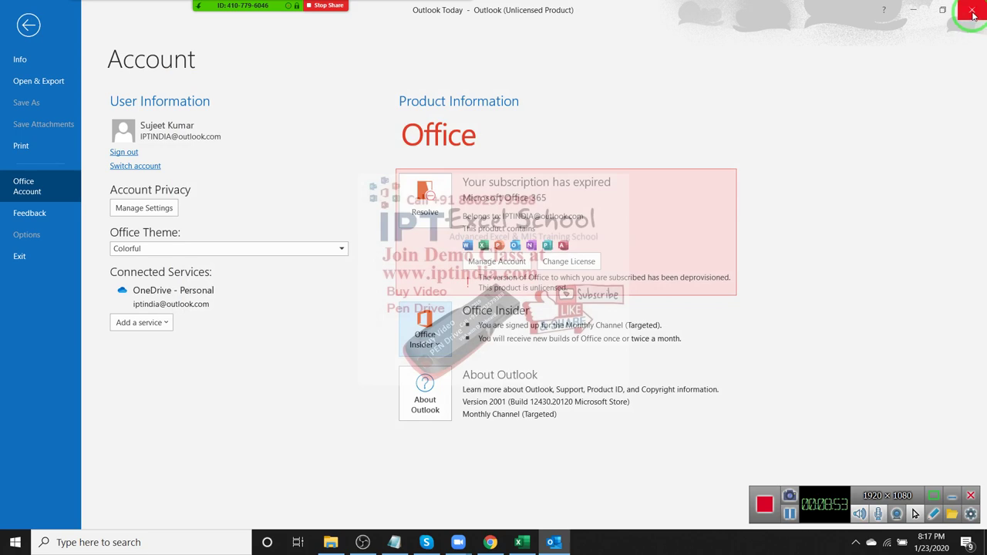
left_click(973, 17)
left_click(143, 200)
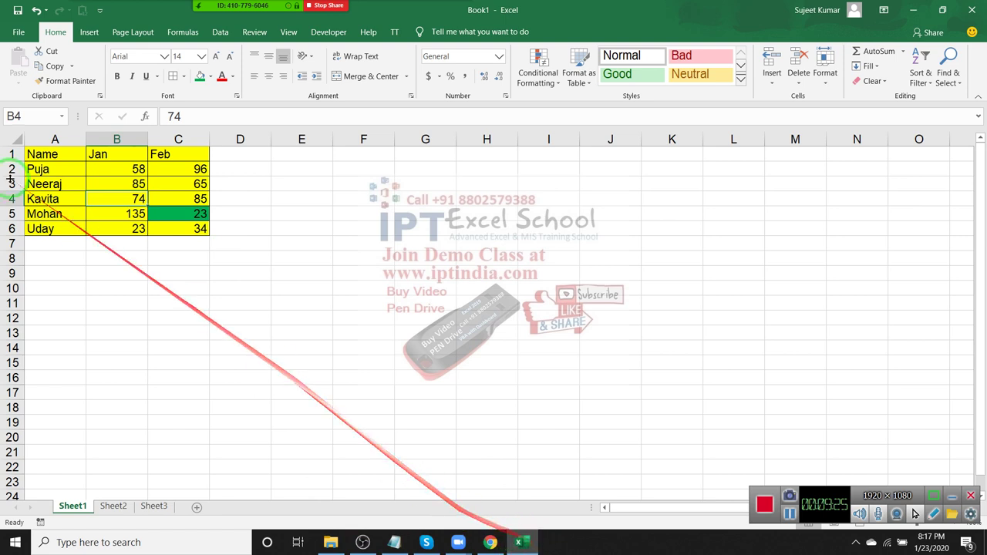
Select the Name/Jan/Feb table range A1:C6 on Sheet1.
left_click_drag(58, 155, 186, 226)
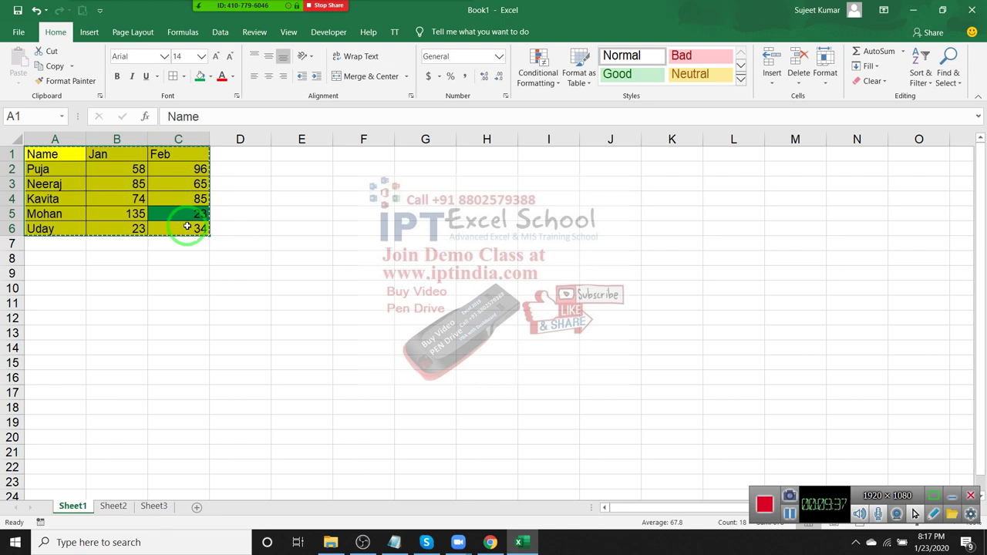
Paste the copied A1:C6 table near G4 as a Linked Picture and nudge it left.
key("ctrl+c")
left_click(426, 200)
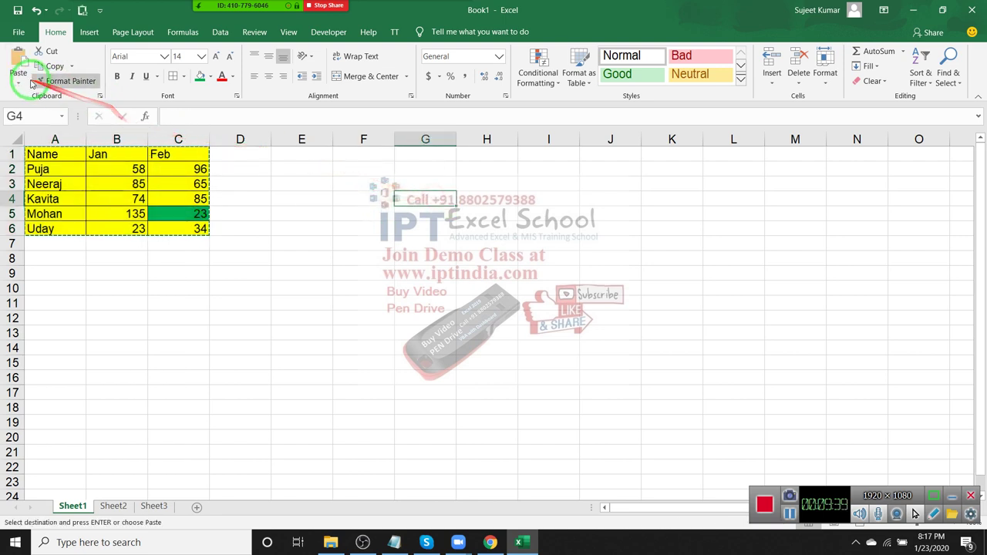
left_click(19, 86)
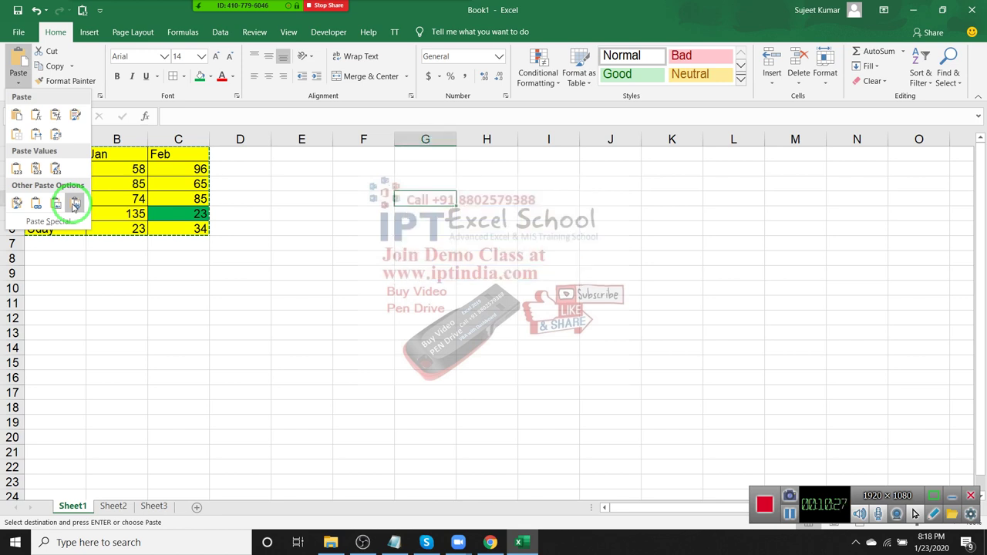
left_click(237, 192)
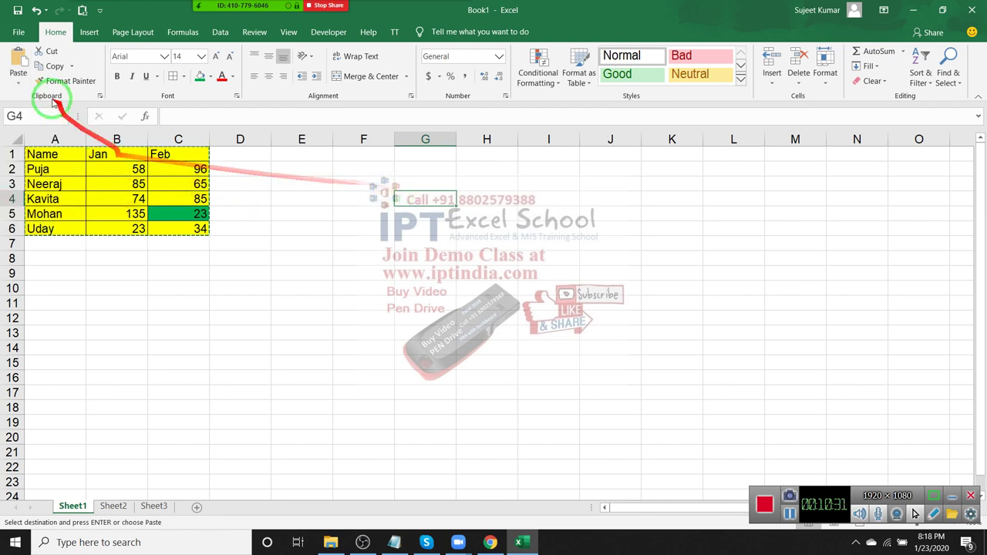
left_click(18, 82)
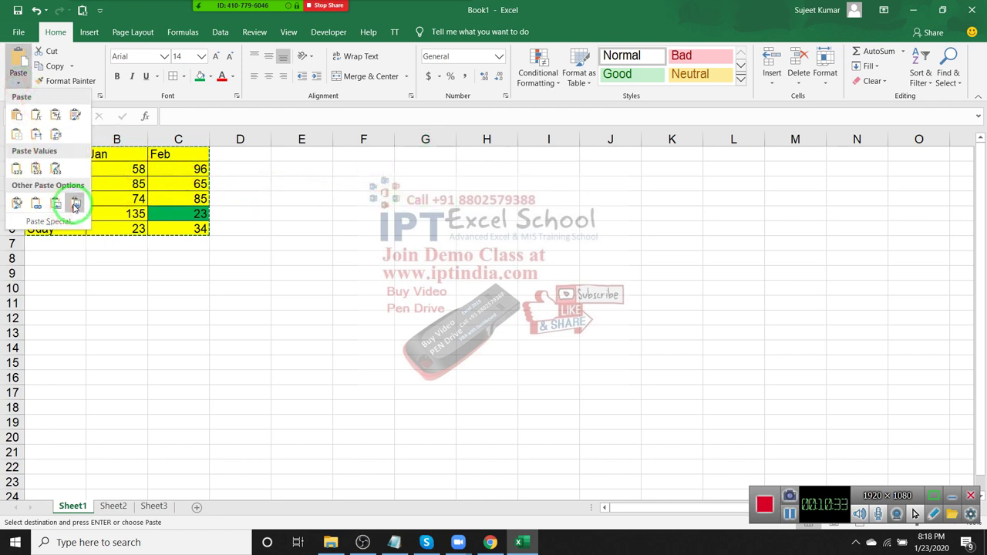
left_click(75, 203)
left_click(416, 231)
left_click_drag(416, 230, 406, 229)
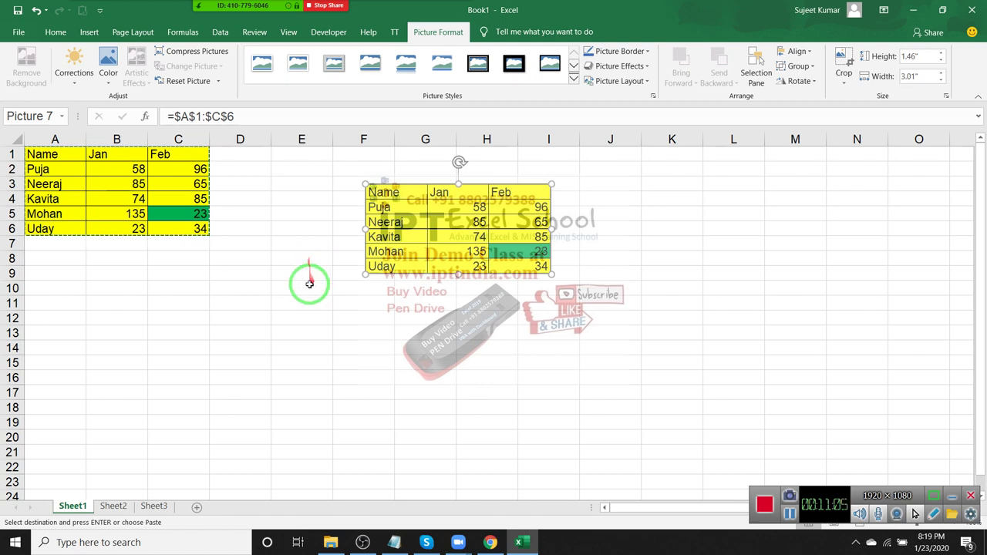
Enter Mohan, 85 and 653 into row 7 (A7:C7).
left_click(42, 244)
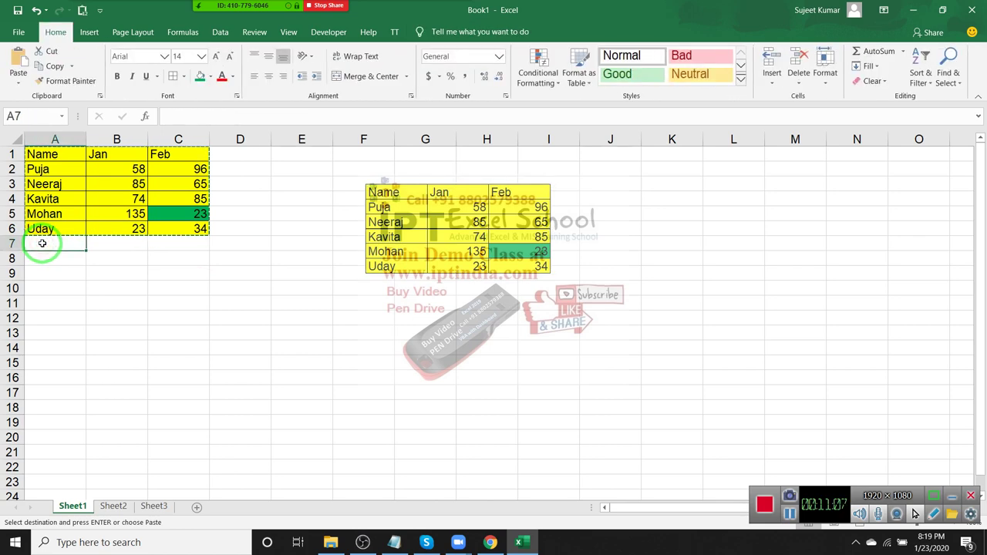
type("Mohan")
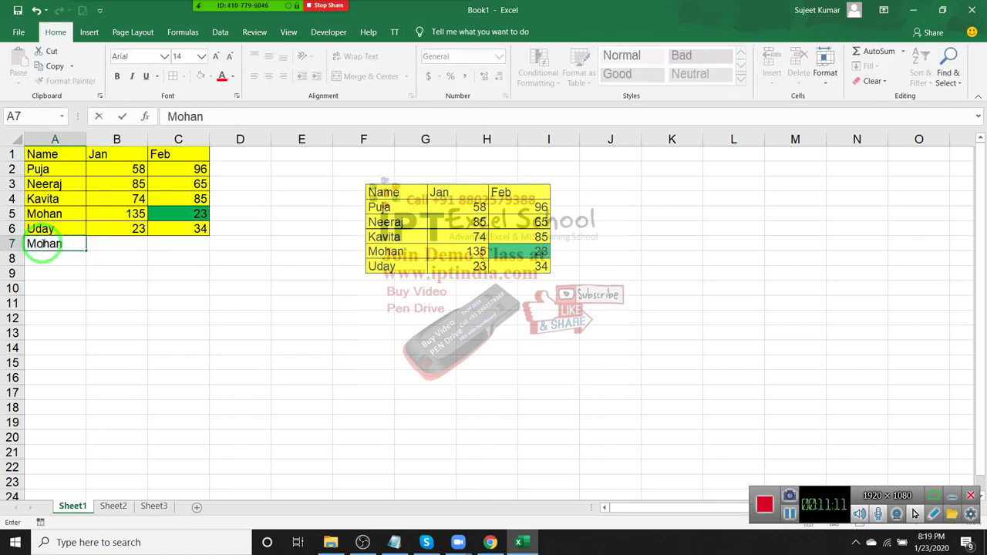
key("Tab")
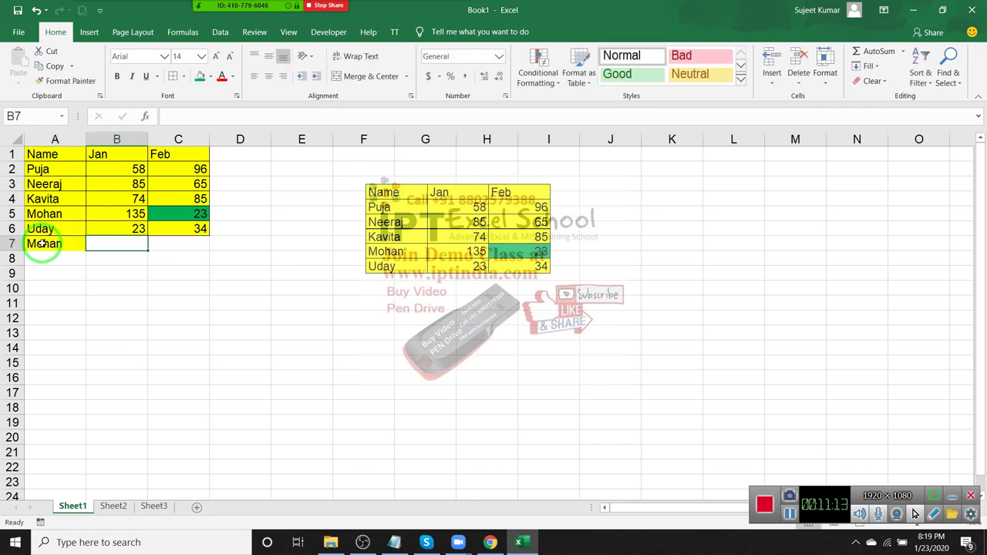
type("85")
key("Tab")
type("653")
key("Return")
Select the linked table picture to check its range.
left_click_drag(47, 256, 95, 305)
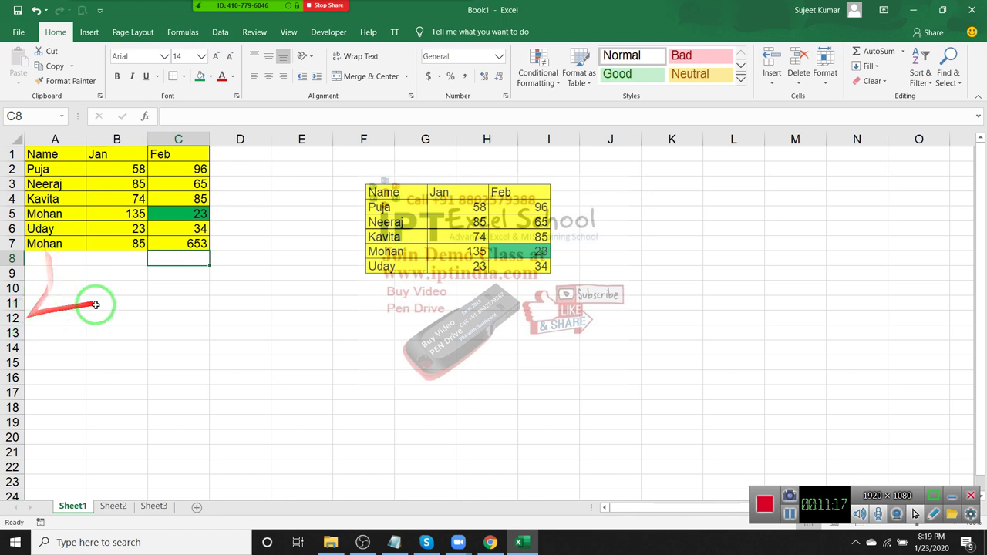
left_click(95, 306)
left_click(386, 266)
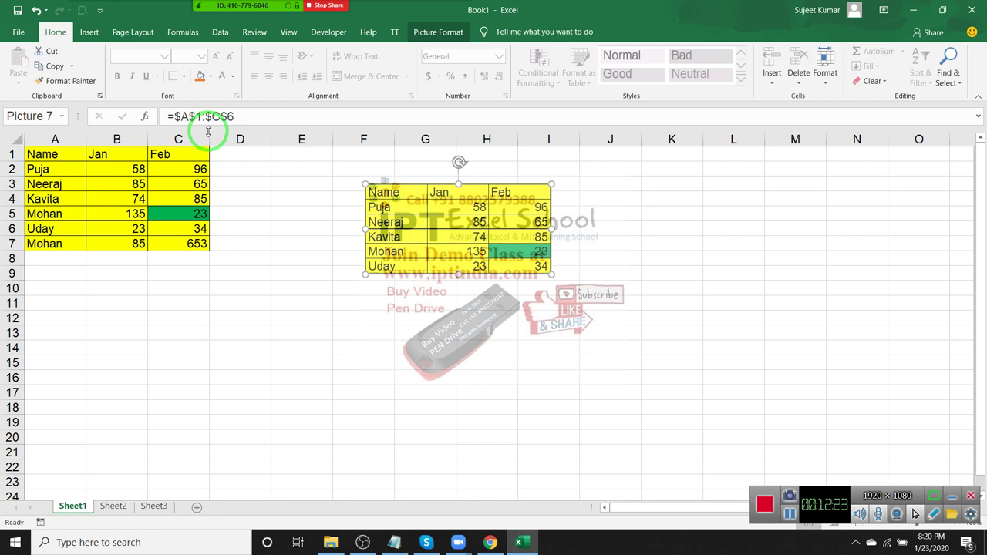
Change the linked picture's formula from =$A$1:$C$6 to =$A$1:$C$7, then delete the picture.
left_click(254, 111)
key("BackSpace")
type("7")
key("Return")
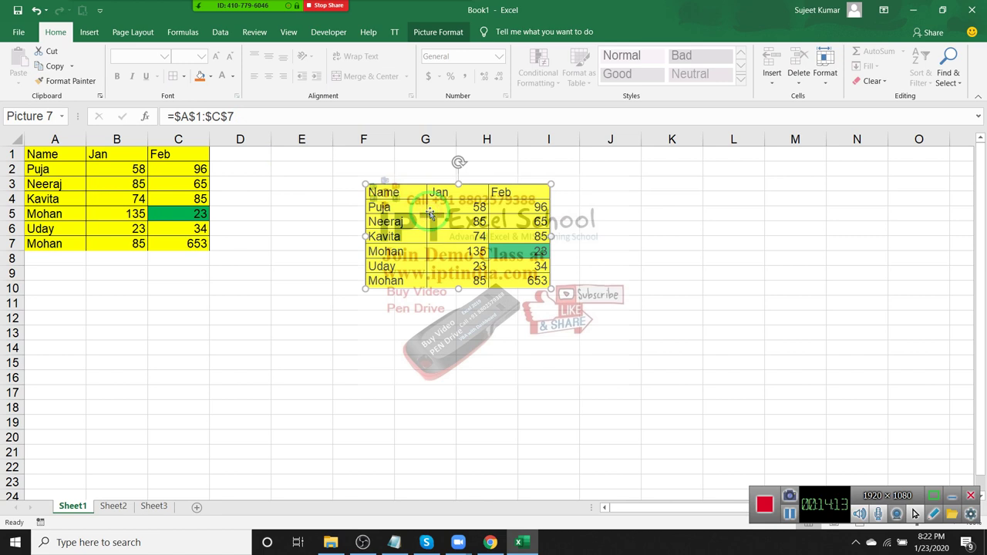
key("Delete")
left_click(202, 230)
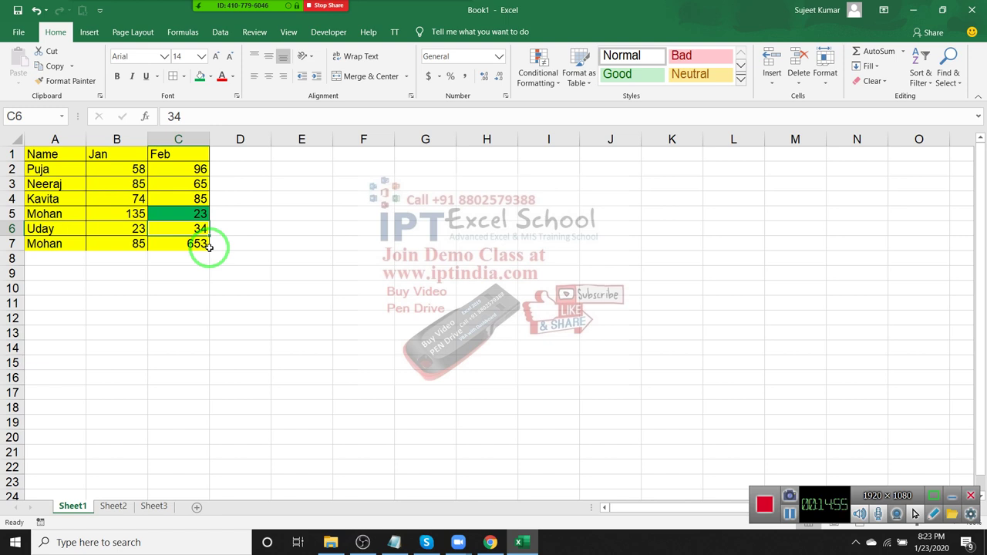
Select the empty range F4:J15, clear the selection, and switch to the empty Sheet2.
left_click_drag(363, 199, 583, 359)
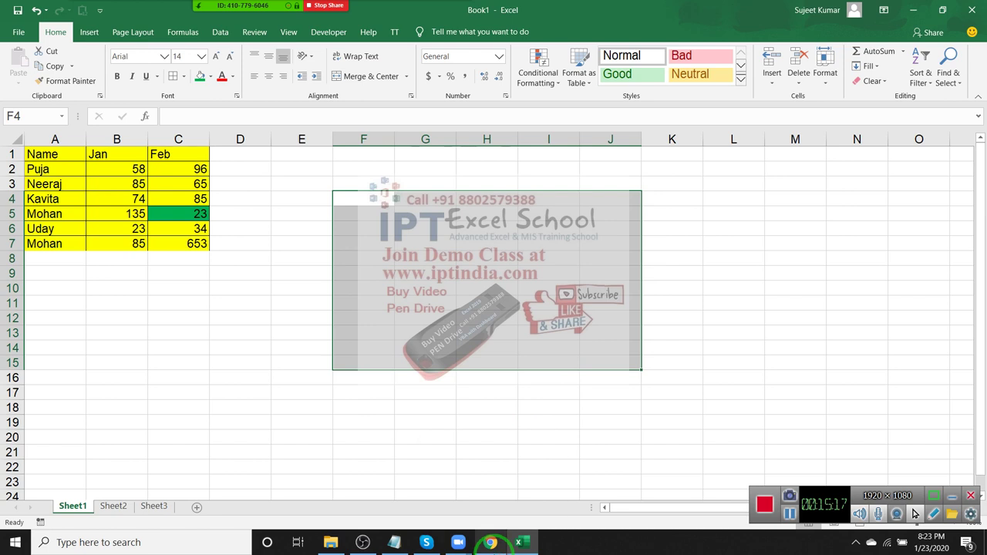
mouse_move(490, 543)
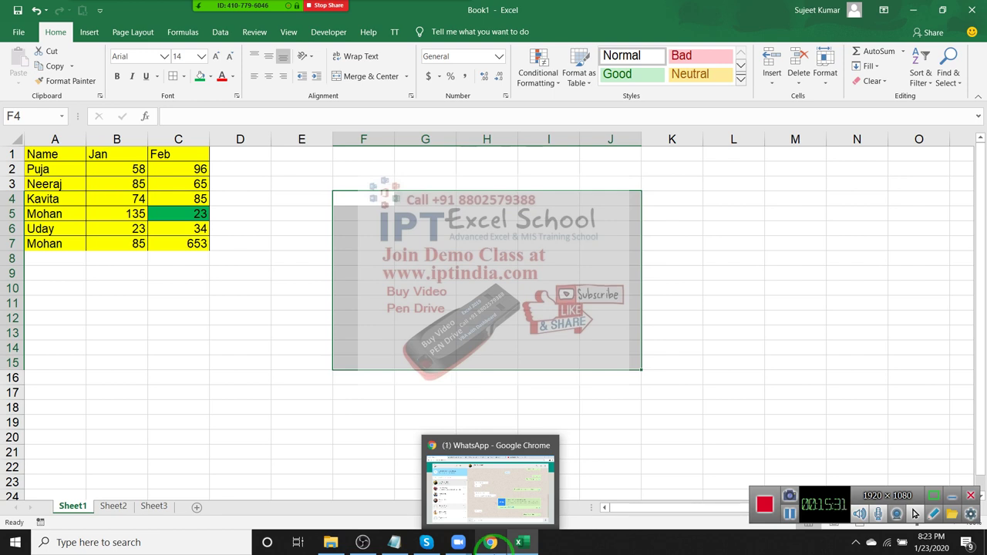
left_click(343, 213)
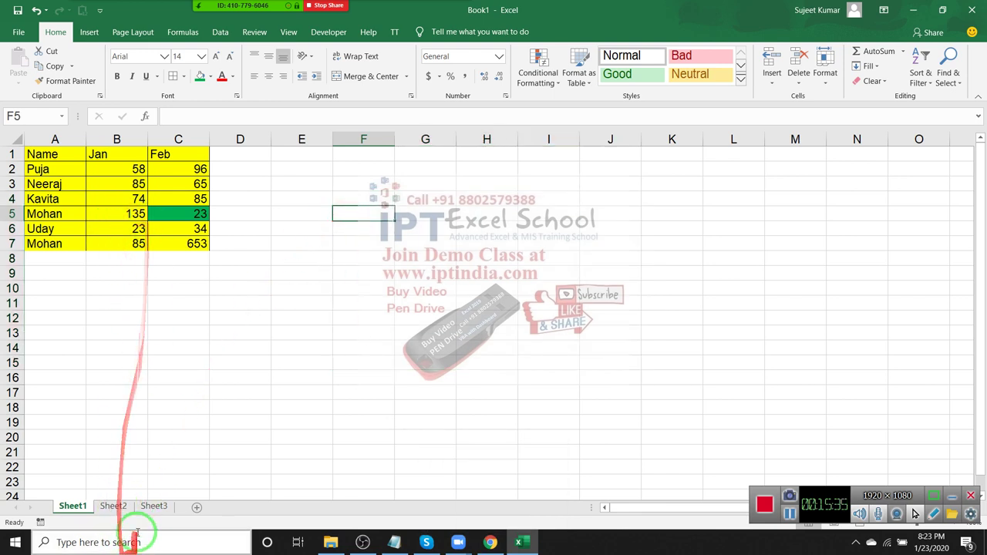
left_click(118, 507)
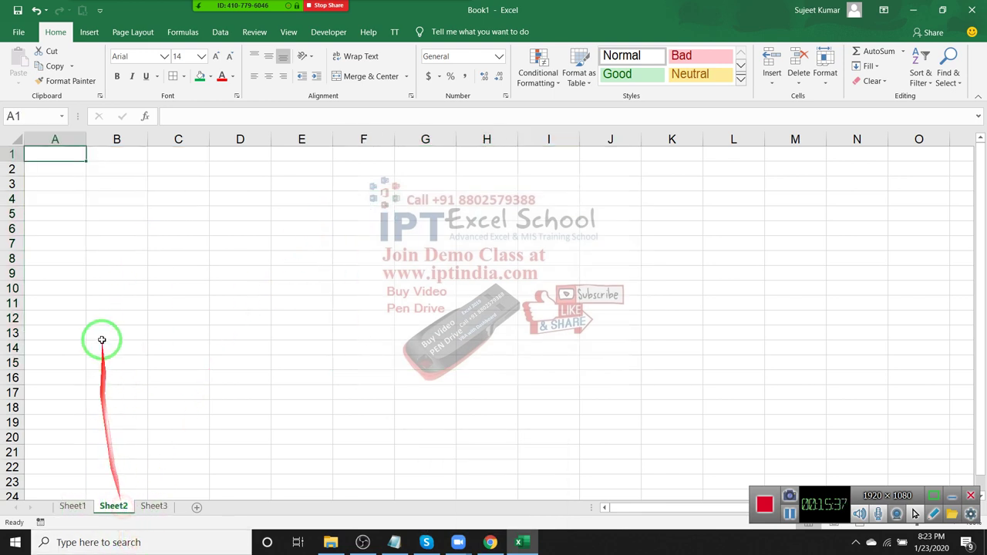
Enter the Name header in A2 and Puja in A3, then auto-fill the names down to A7.
key("Down")
key("Down")
key("Up")
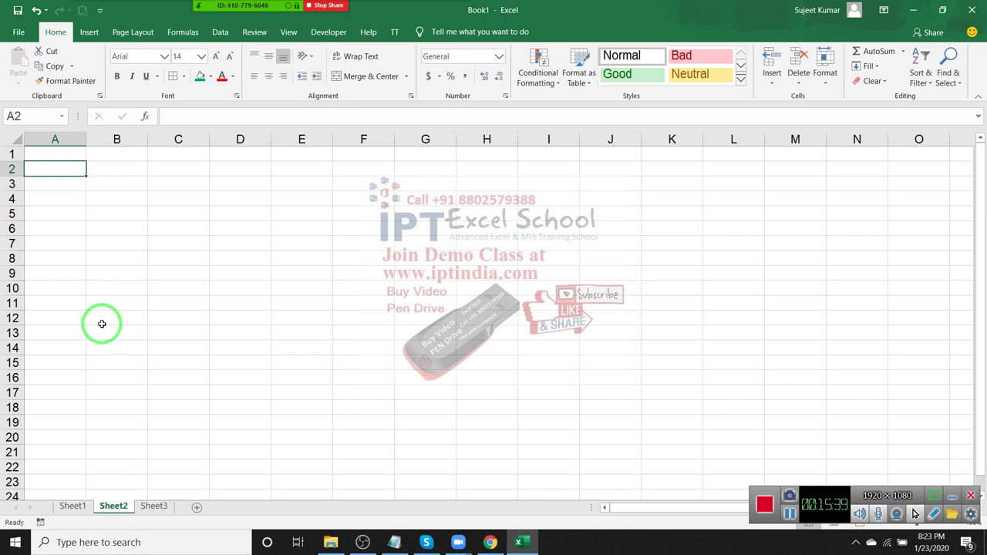
type("Name")
key("Return")
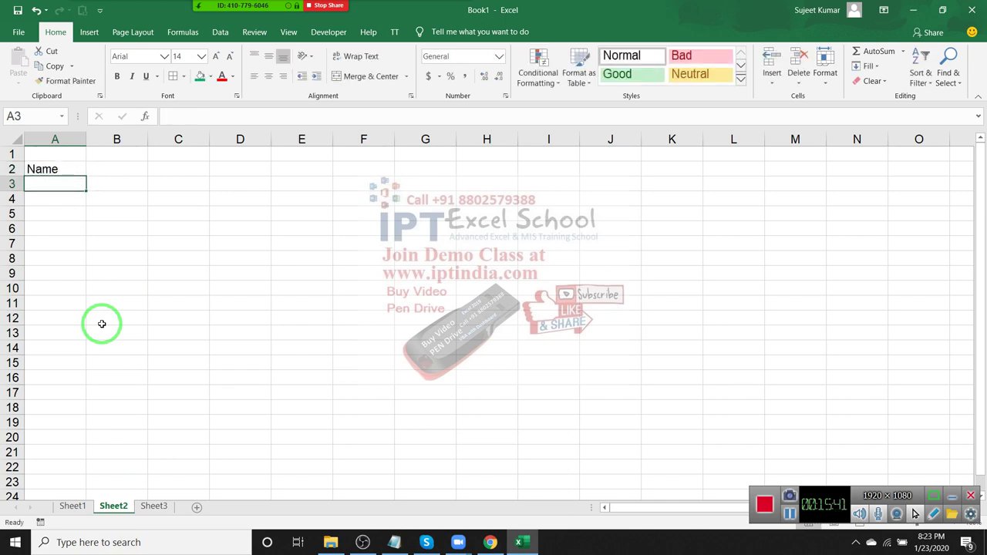
type("Puja")
key("Return")
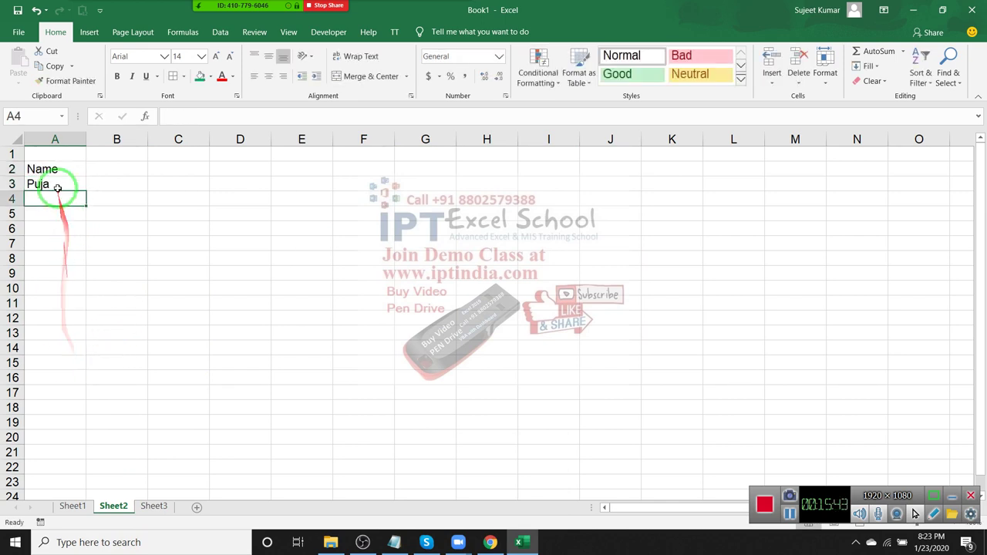
left_click(57, 189)
left_click_drag(85, 192, 77, 250)
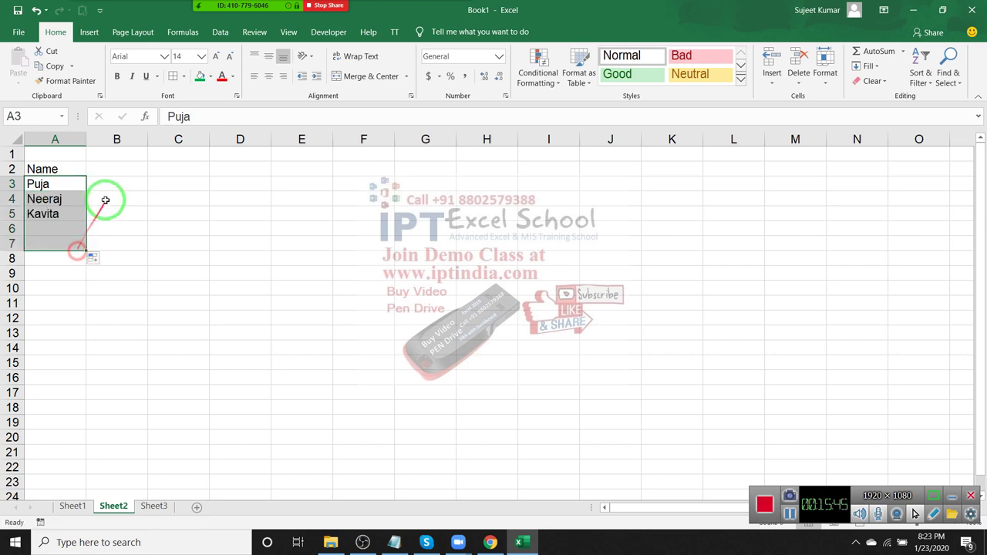
Add the Sales header in B2 and fill B3:B7 with =RANDBETWEEN(10,90).
left_click(117, 168)
type("SAle")
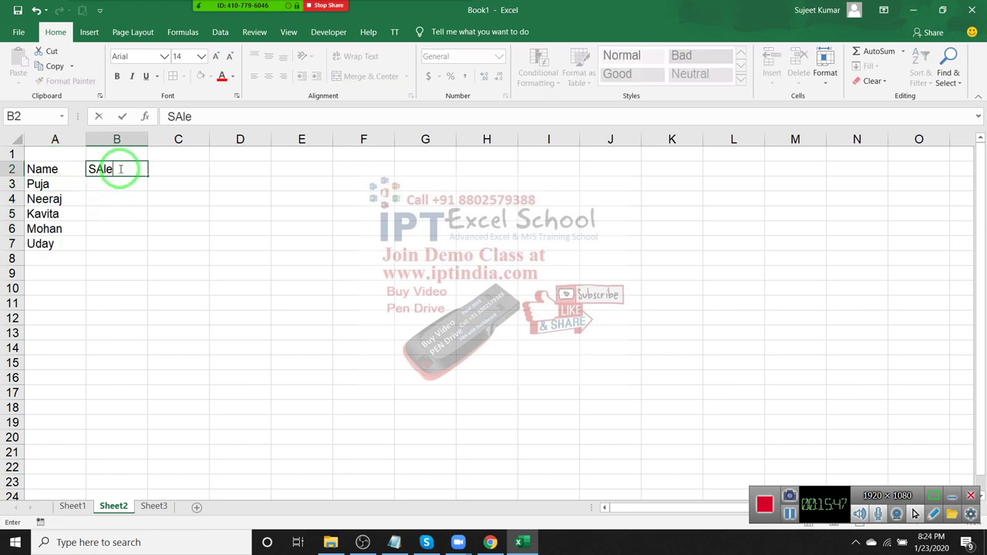
type("s")
key("Return")
type("=ra")
key("Down")
key("Down")
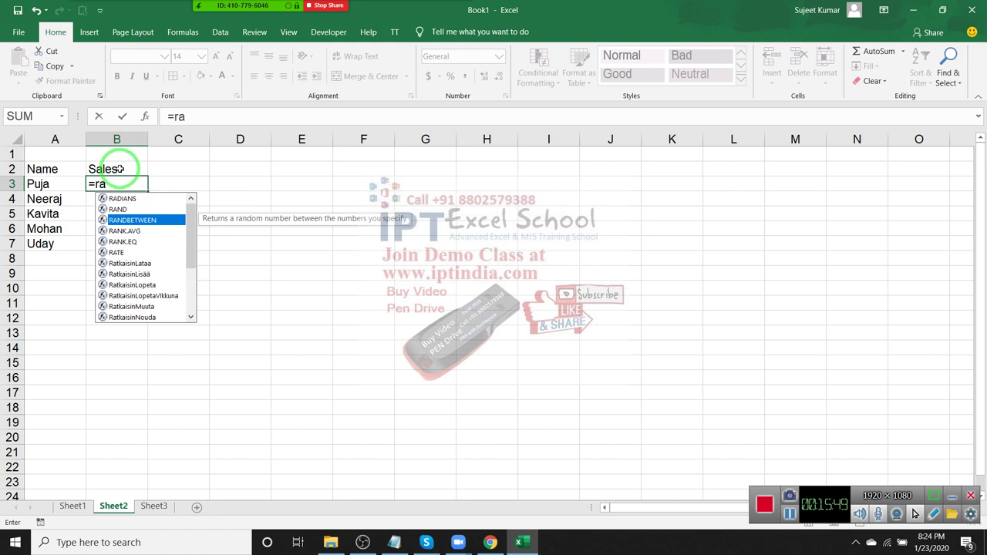
key("Tab")
type("10n")
key("BackSpace")
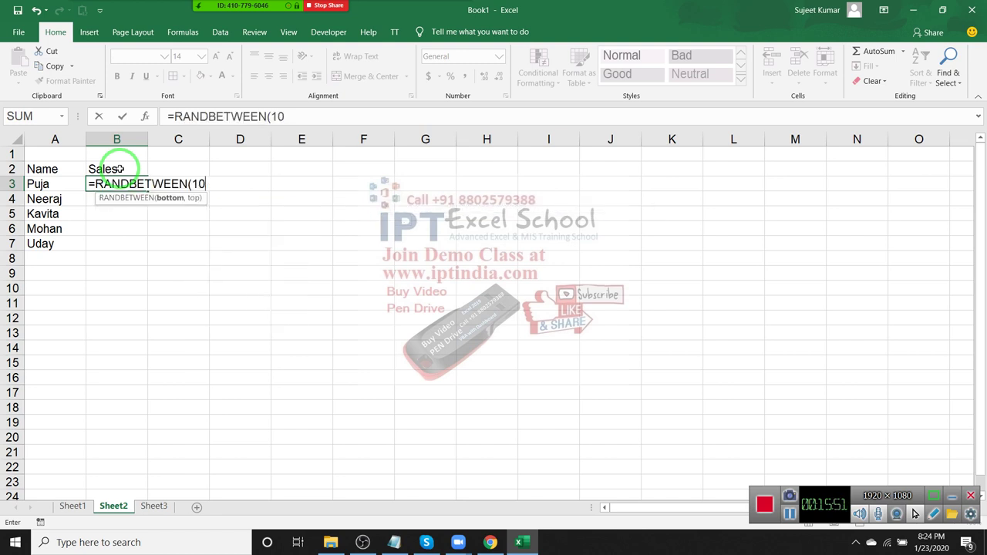
type(",90")
key("Return")
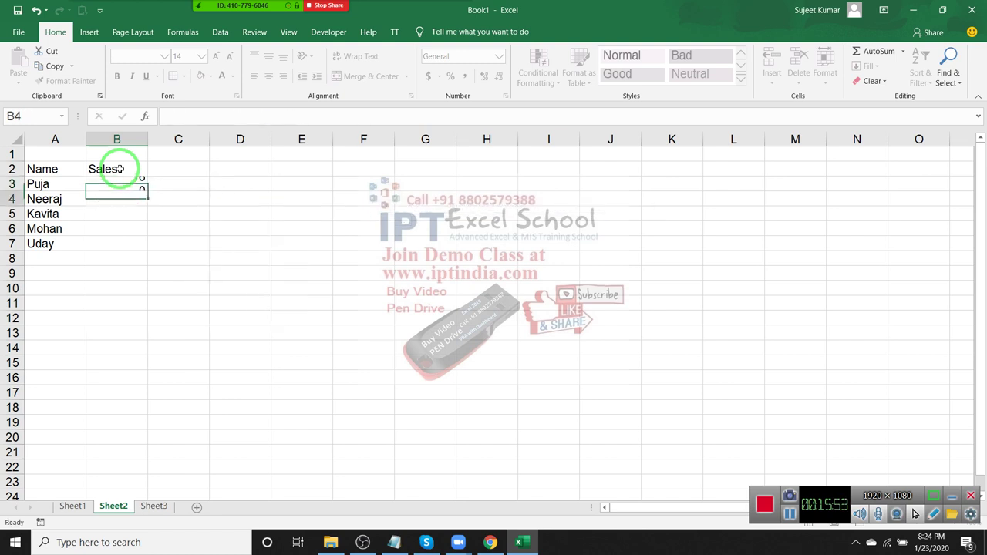
left_click_drag(134, 185, 123, 239)
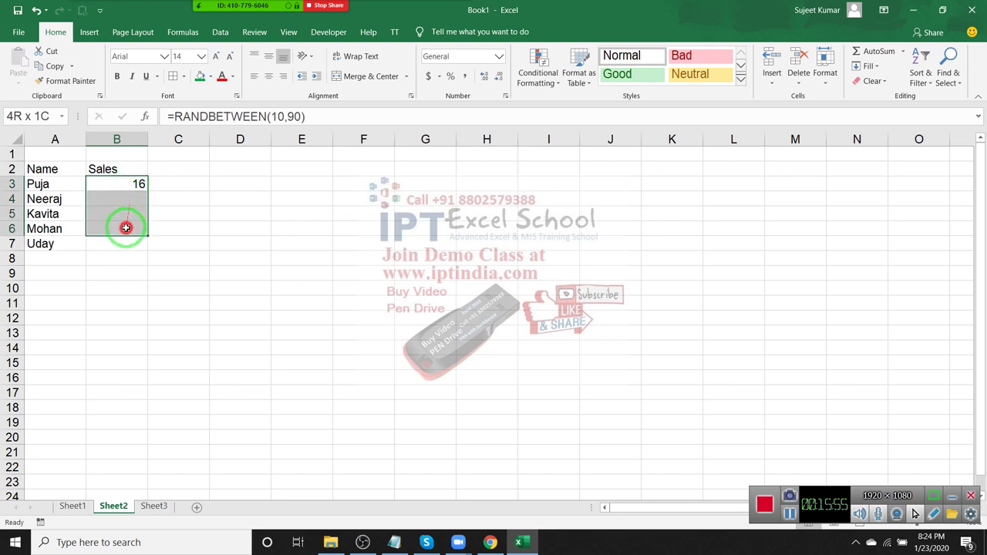
key("ctrl+d")
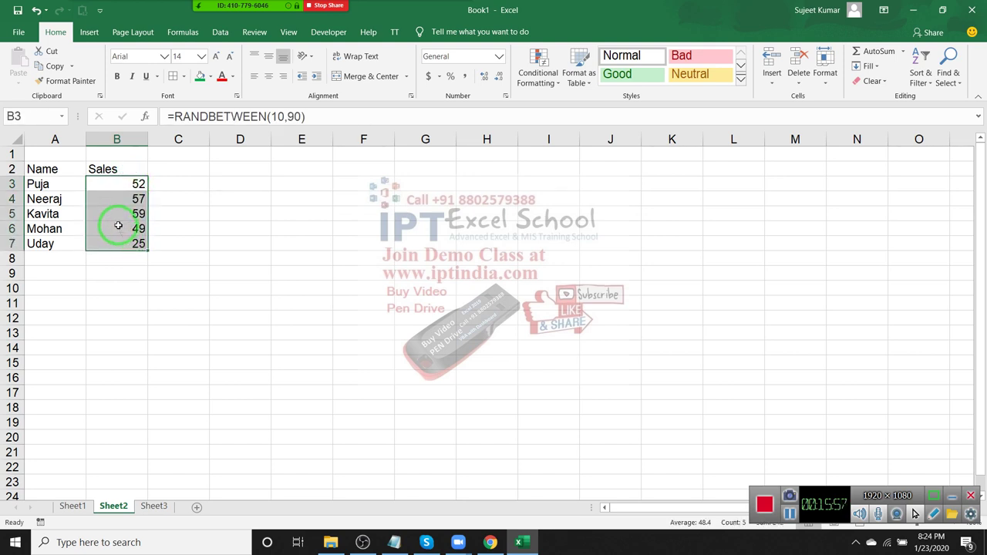
Copy the Name/Sales table in A2:B7.
left_click(54, 169)
left_click_drag(83, 194, 116, 241)
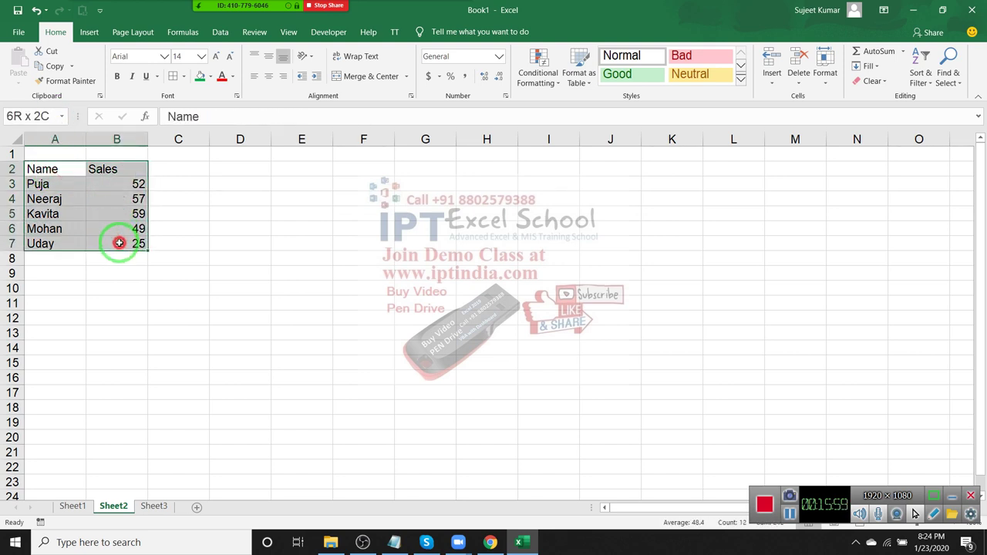
key("ctrl+c")
left_click(18, 80)
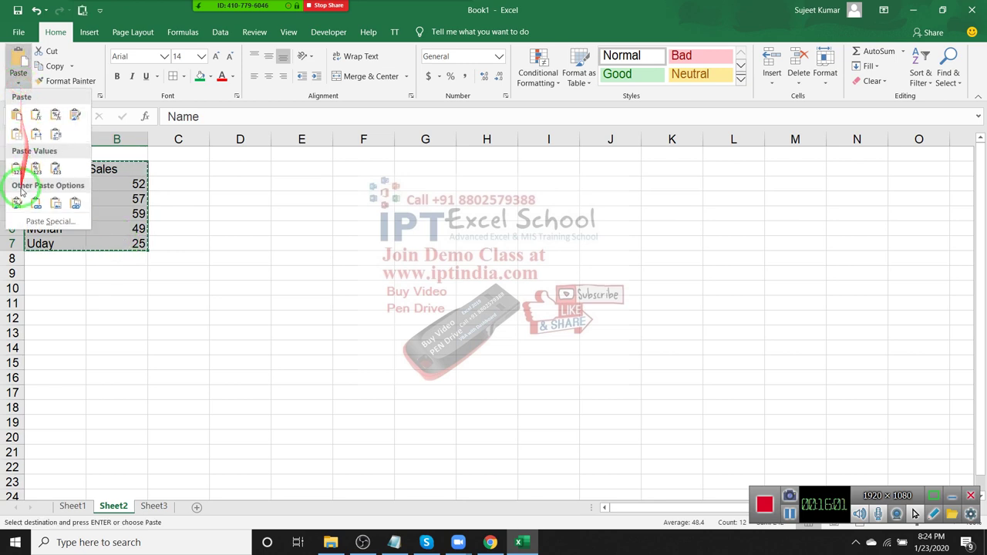
Paste the table back as values, then insert a clustered column chart of sales and widen it beside the table.
left_click(18, 171)
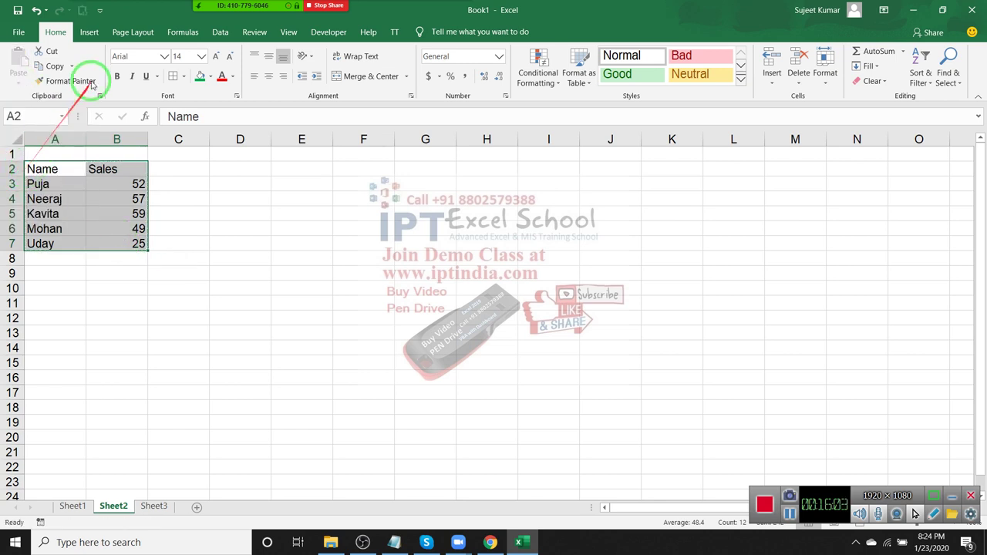
left_click(89, 31)
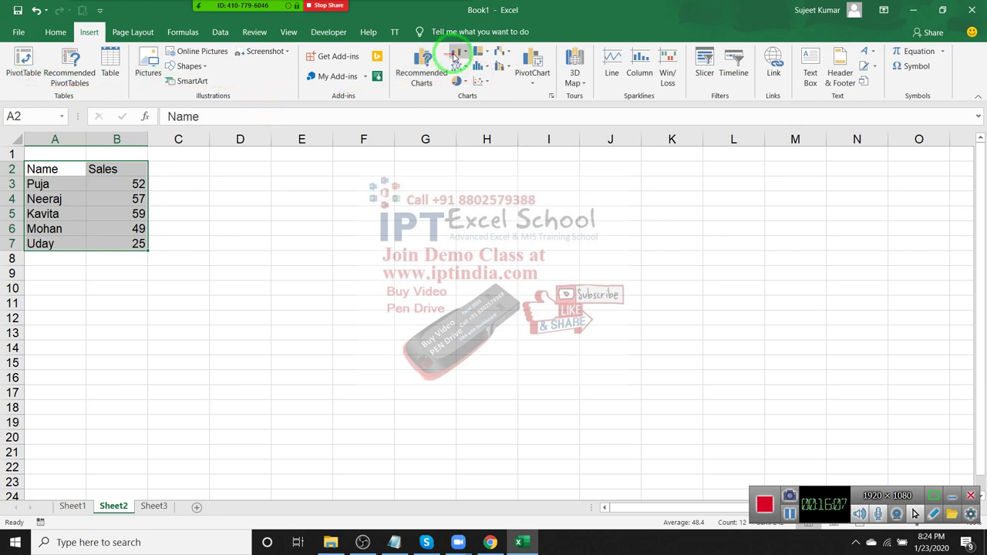
left_click(460, 52)
left_click(467, 92)
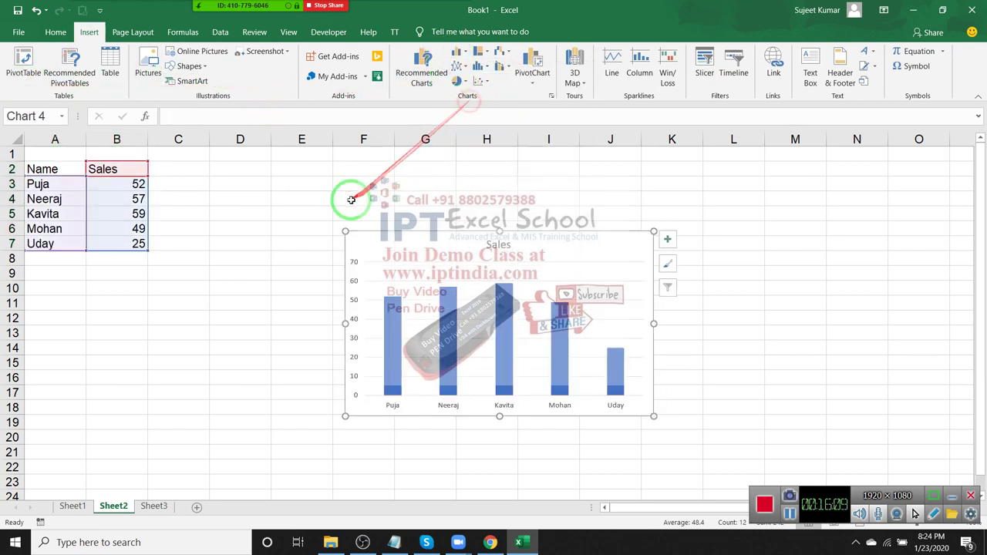
mouse_move(353, 197)
left_mouse_down()
mouse_move(244, 178)
mouse_move(194, 154)
left_mouse_up()
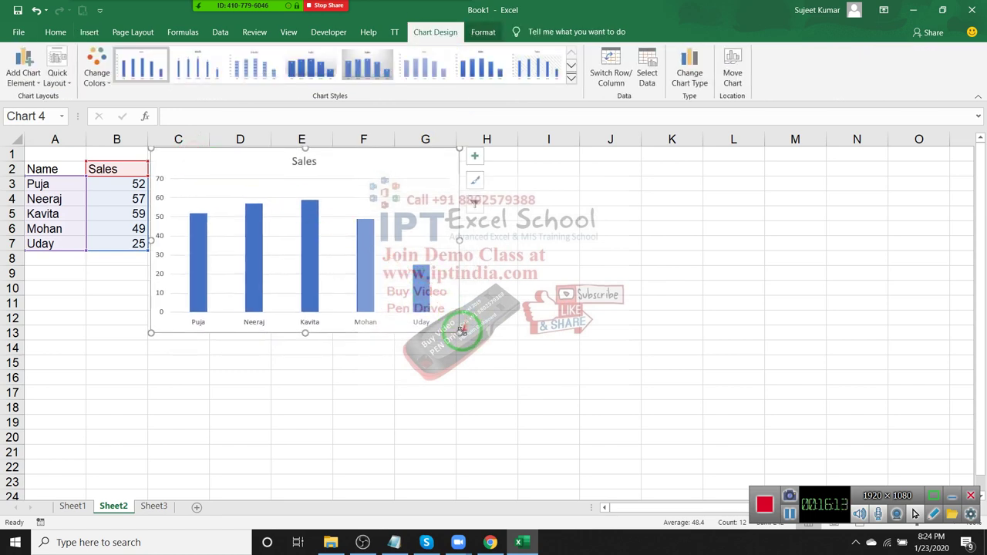
mouse_move(460, 333)
left_mouse_down()
mouse_move(482, 301)
mouse_move(494, 253)
mouse_move(484, 257)
left_mouse_up()
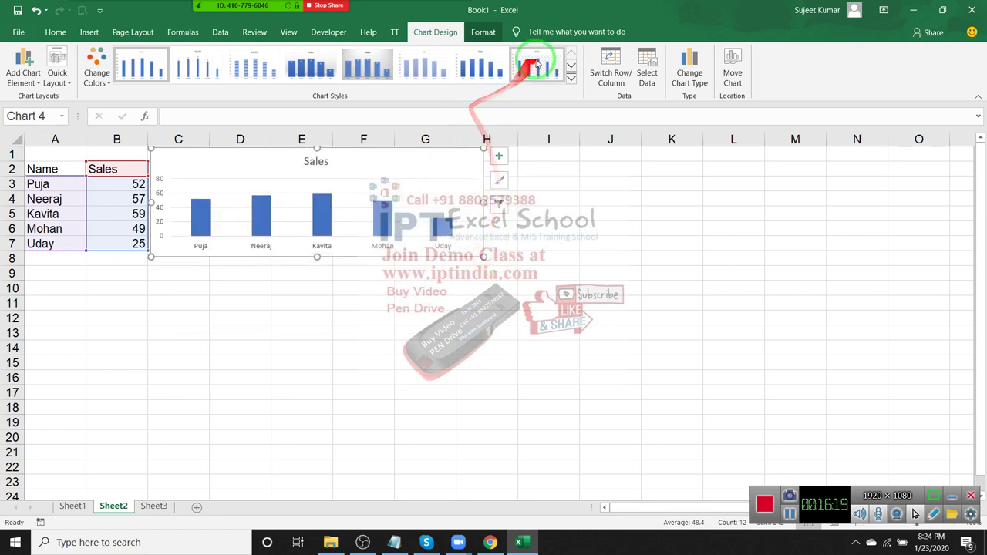
Apply a dark chart style to the sales column chart.
left_click(570, 77)
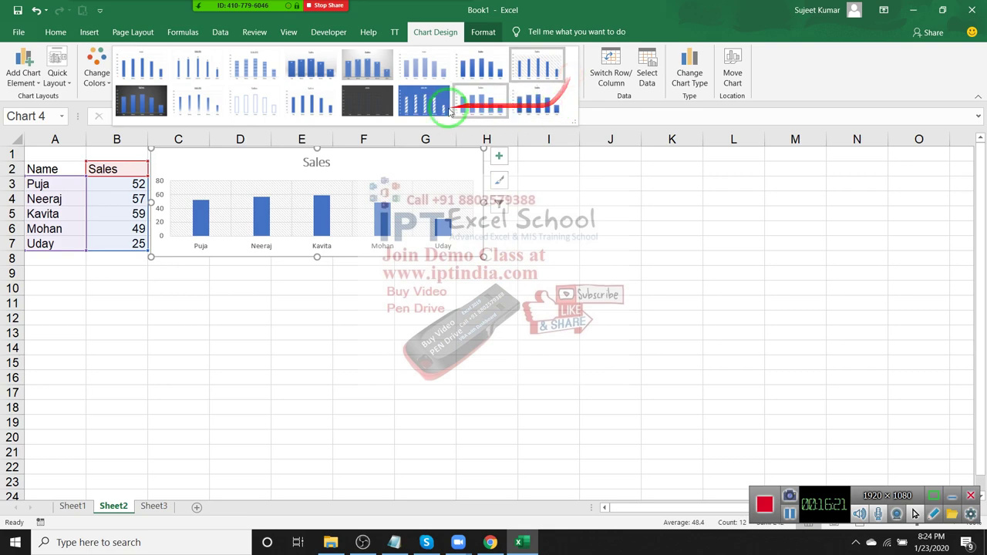
left_click(372, 99)
left_click(487, 287)
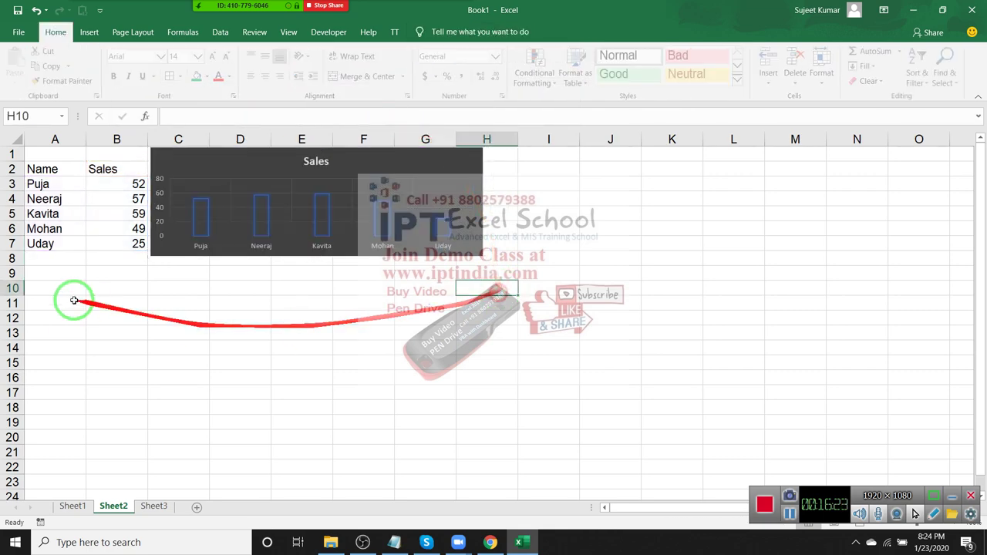
left_click(52, 339)
Enter the Month heading in A13 and fill Jan through May into A14:A18.
type("Month")
key("Return")
type("JAn")
key("Return")
left_click(51, 348)
left_click_drag(86, 355, 86, 414)
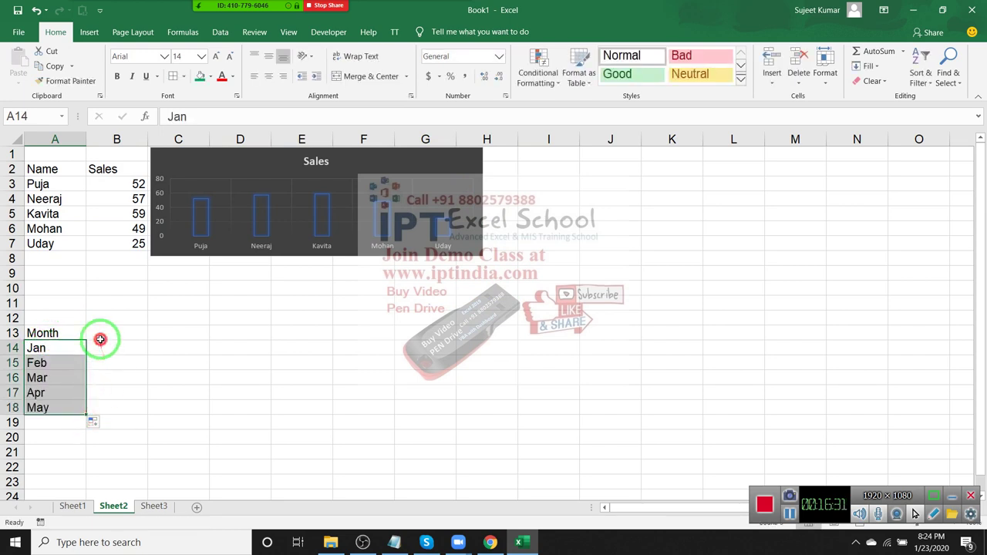
Add the Sales heading in B13 with 85 as the Jan sales.
left_click(101, 334)
type("Sales")
key("Return")
type("85")
key("Return")
type("366")
key("Return")
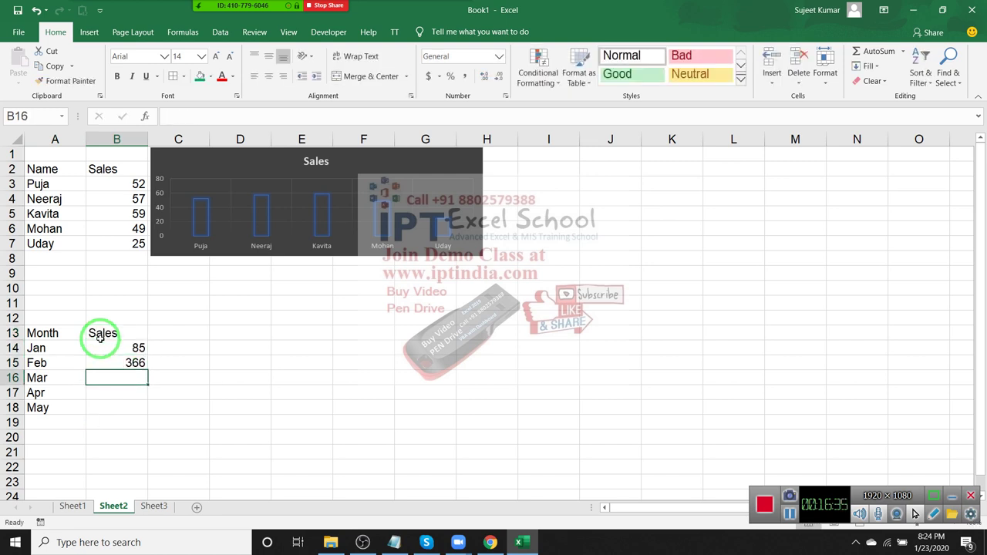
Correct Feb sales to 45, add 62, 36 and 93, and select A13:B18.
key("Up")
key("F2")
type("45")
key("Return")
type("62")
type("6")
key("Return")
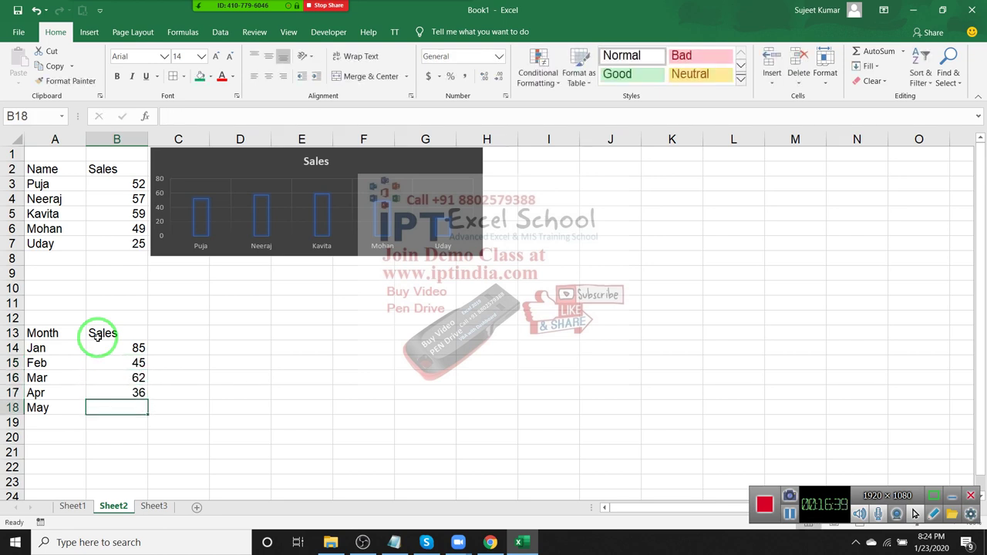
left_click(176, 430)
mouse_move(39, 333)
left_mouse_down()
mouse_move(116, 383)
mouse_move(131, 407)
left_mouse_up()
left_click(89, 32)
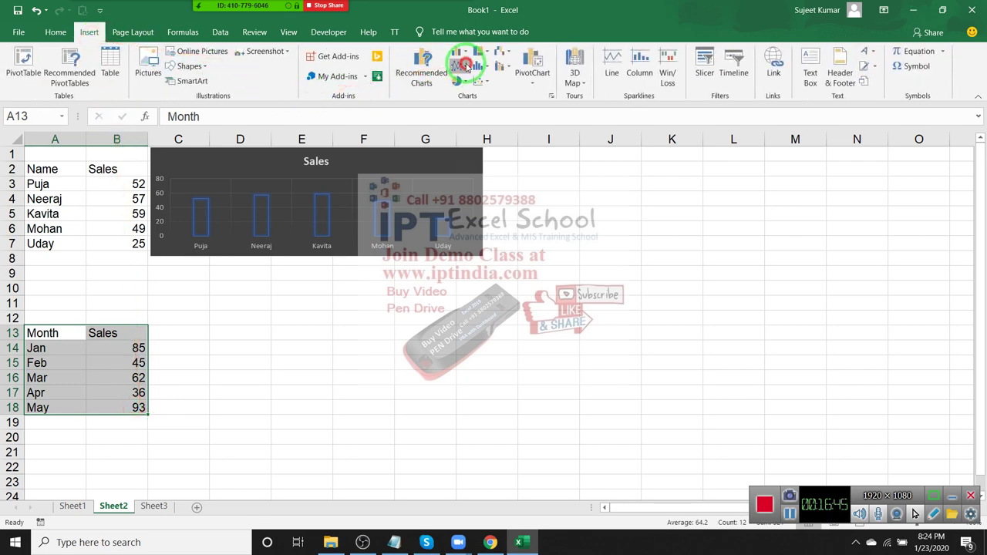
Insert a 2-D line chart of Jan–May sales and shrink it beside the Month/Sales table.
left_click(465, 66)
left_click(473, 107)
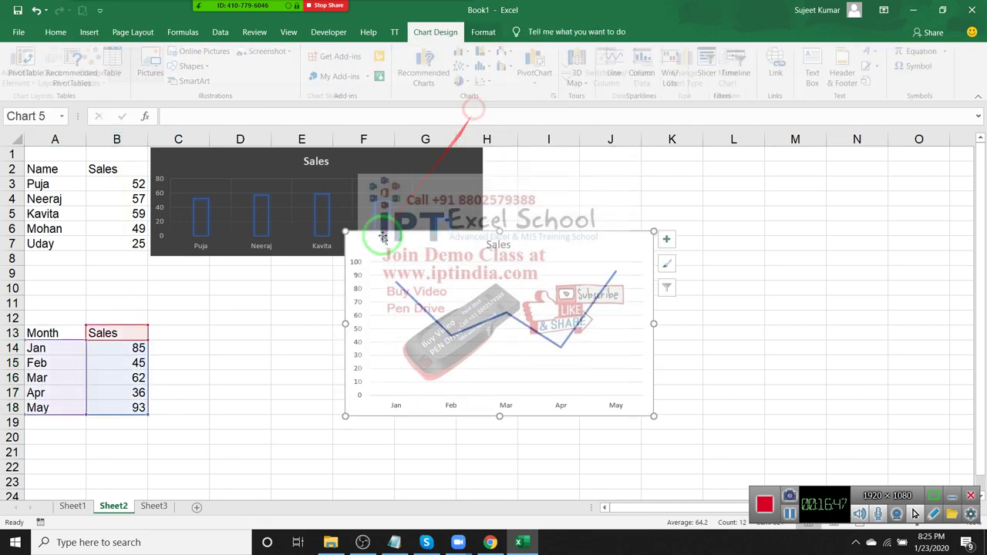
left_click_drag(383, 236, 189, 311)
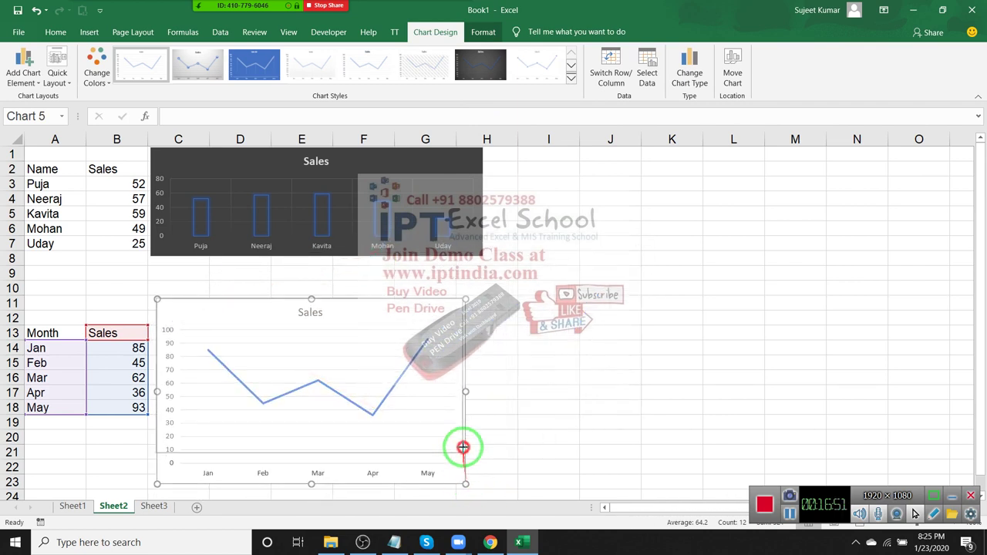
left_click_drag(467, 483, 455, 416)
left_click_drag(269, 308, 246, 311)
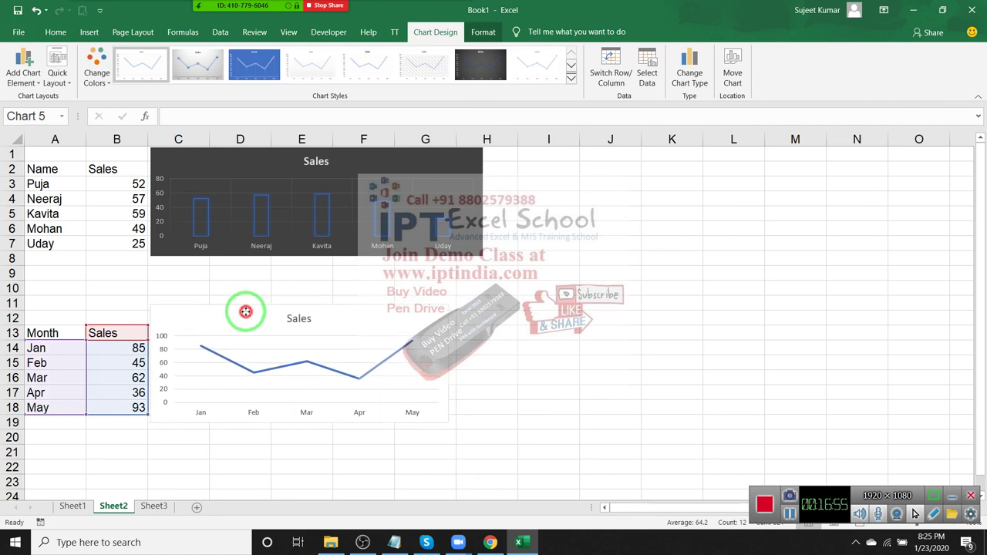
left_click_drag(246, 311, 243, 318)
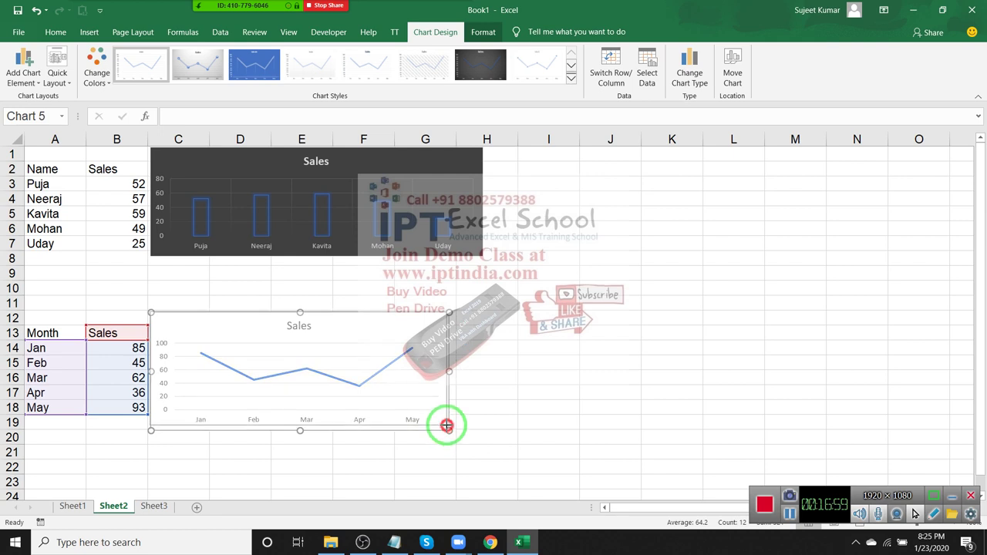
Trim the line chart's height slightly and apply the blue chart style with data labels.
left_click_drag(448, 431, 448, 426)
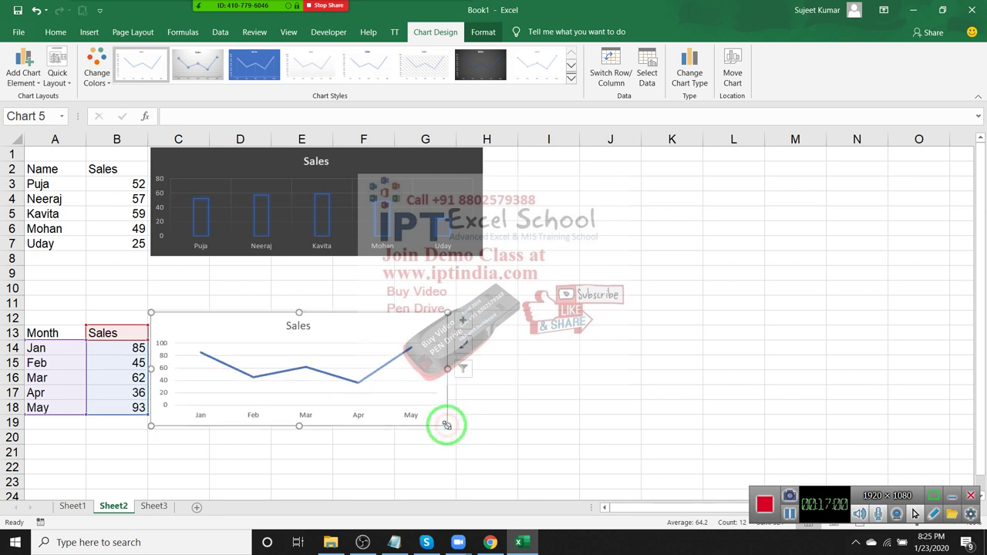
left_click(572, 79)
left_click(308, 100)
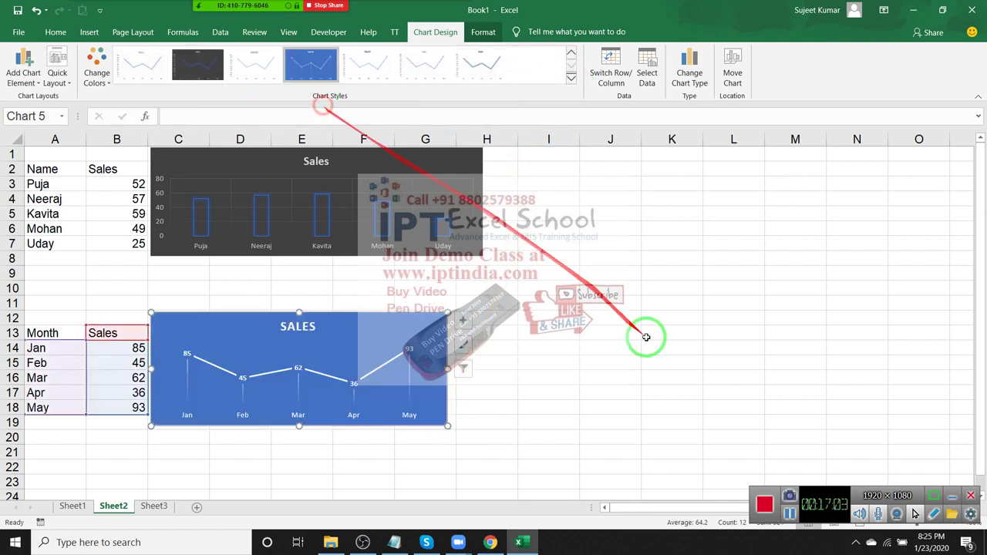
left_click(609, 333)
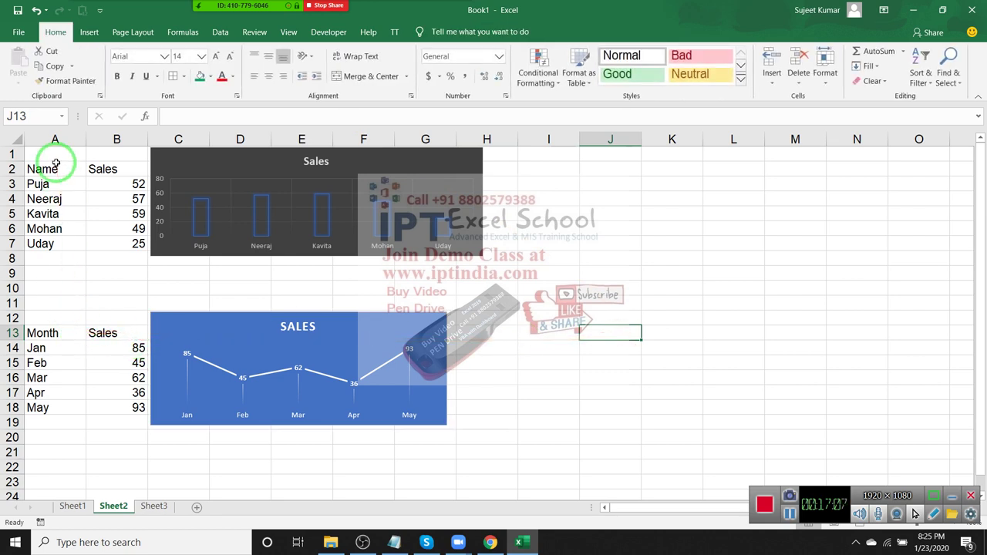
View the Custom Lists under Excel Options > Advanced, then close both windows.
left_click(19, 35)
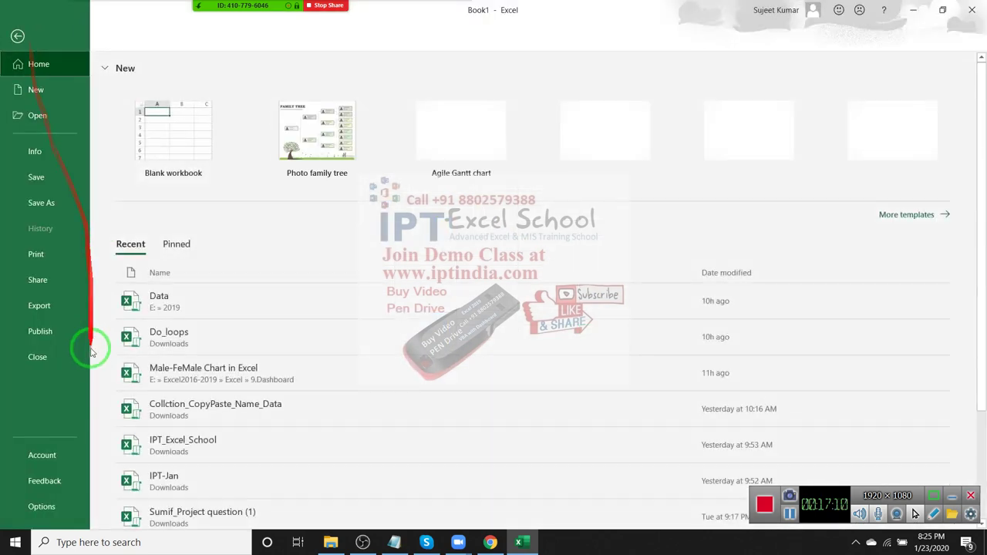
left_click(49, 525)
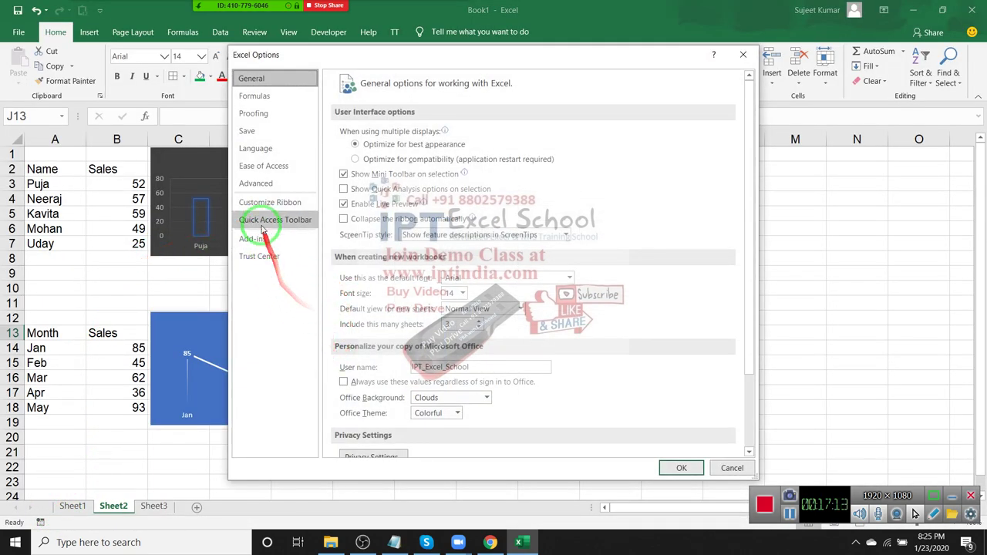
left_click(255, 183)
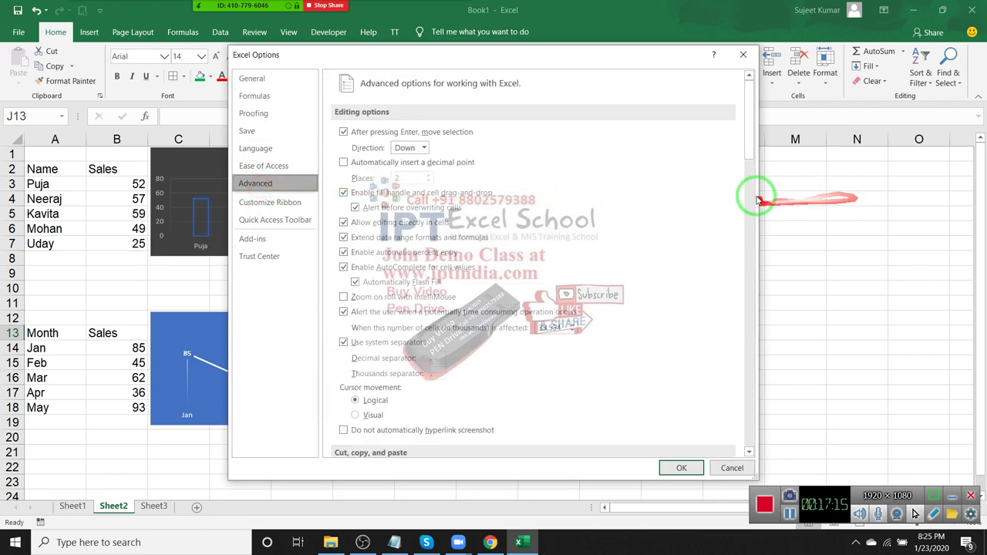
left_click_drag(749, 145, 752, 407)
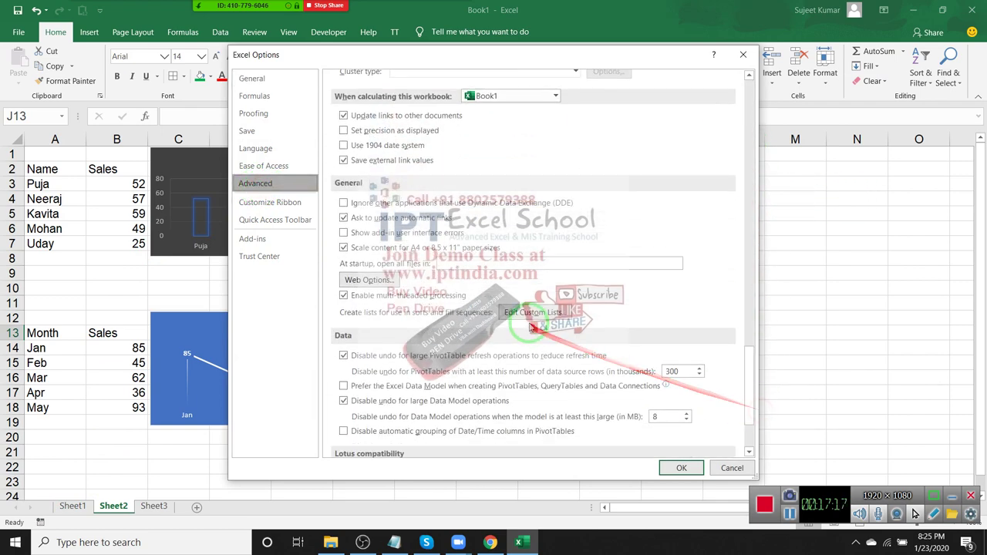
left_click(532, 313)
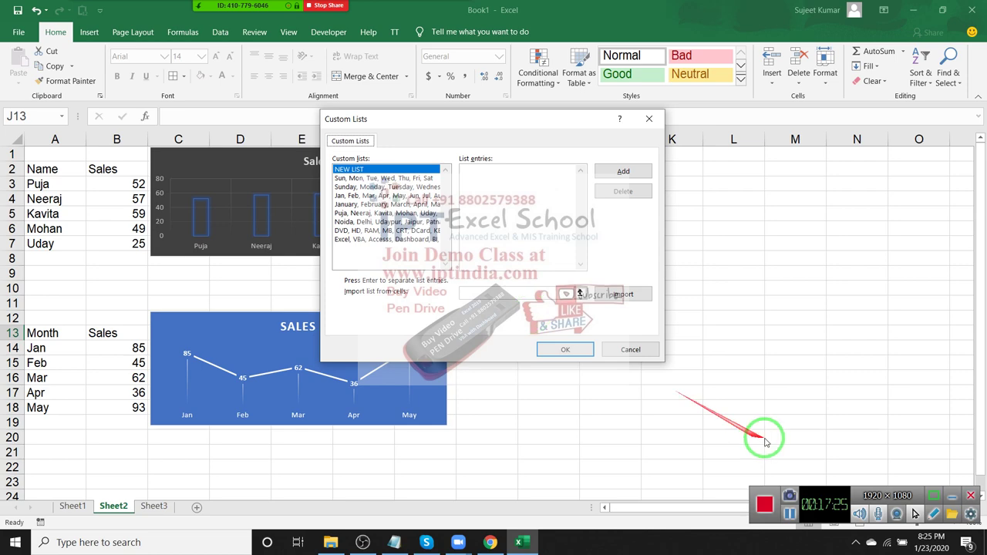
key("Escape")
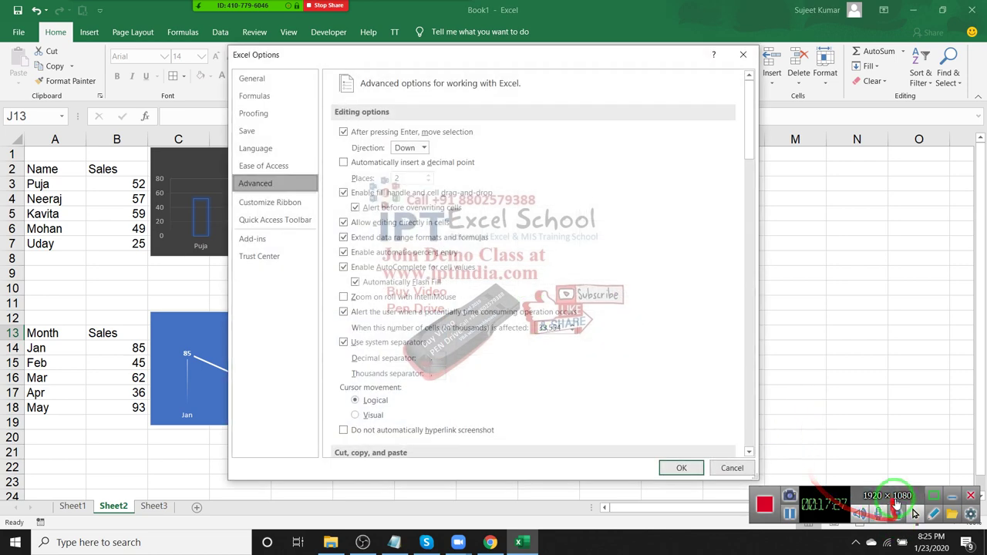
key("Escape")
mouse_move(43, 304)
left_mouse_down()
mouse_move(508, 367)
mouse_move(466, 421)
left_mouse_up()
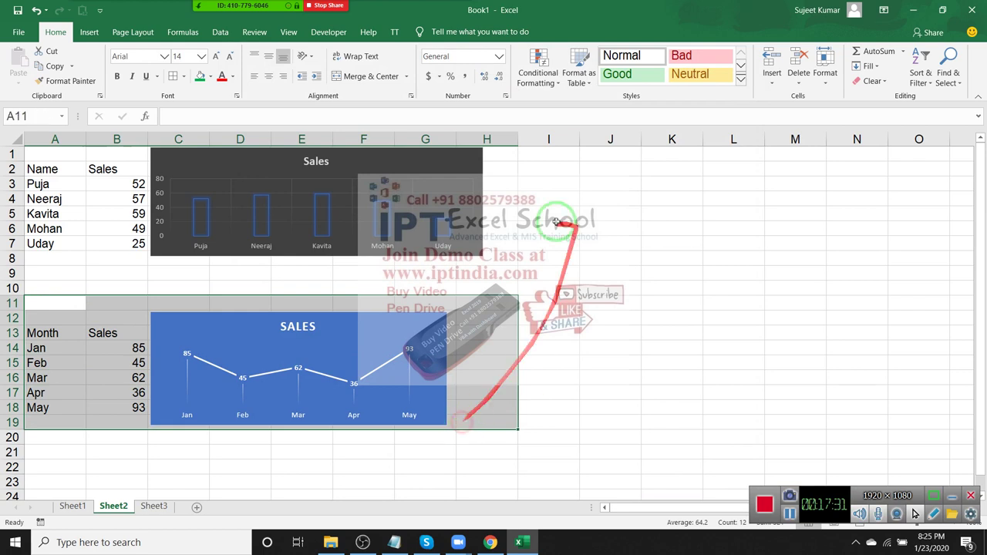
Narrow column H, hide Sheet2's gridlines, and switch to the empty Sheet3.
left_click_drag(516, 145, 495, 143)
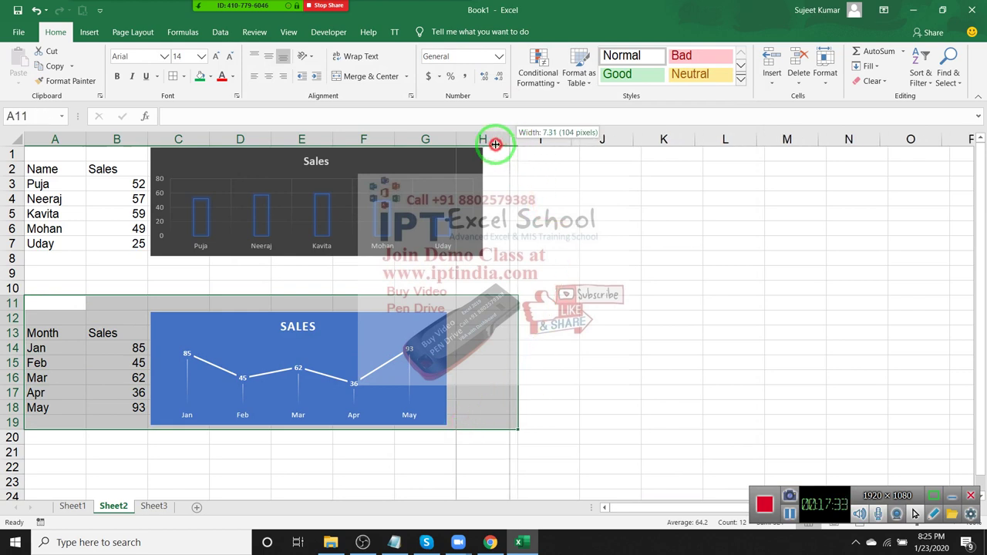
left_click(576, 234)
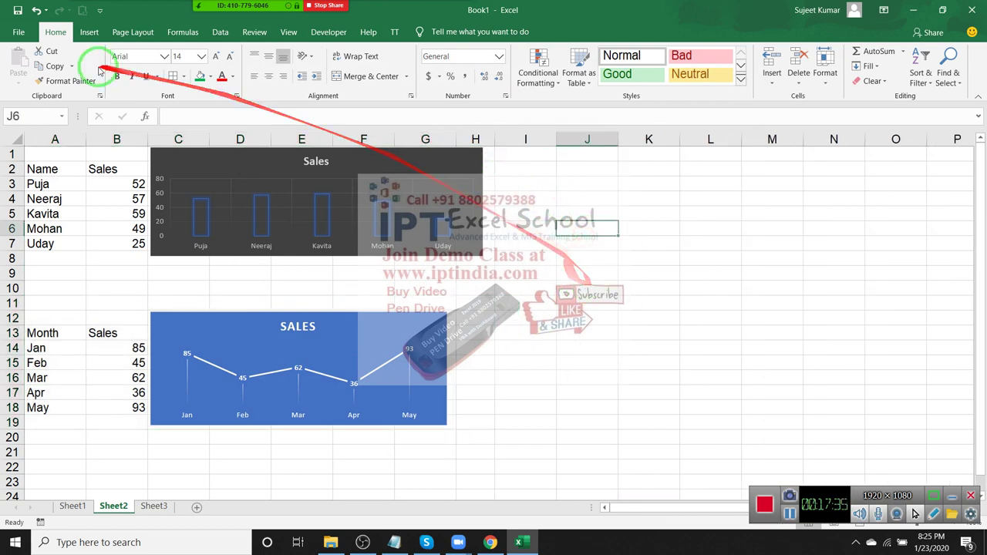
left_click(89, 32)
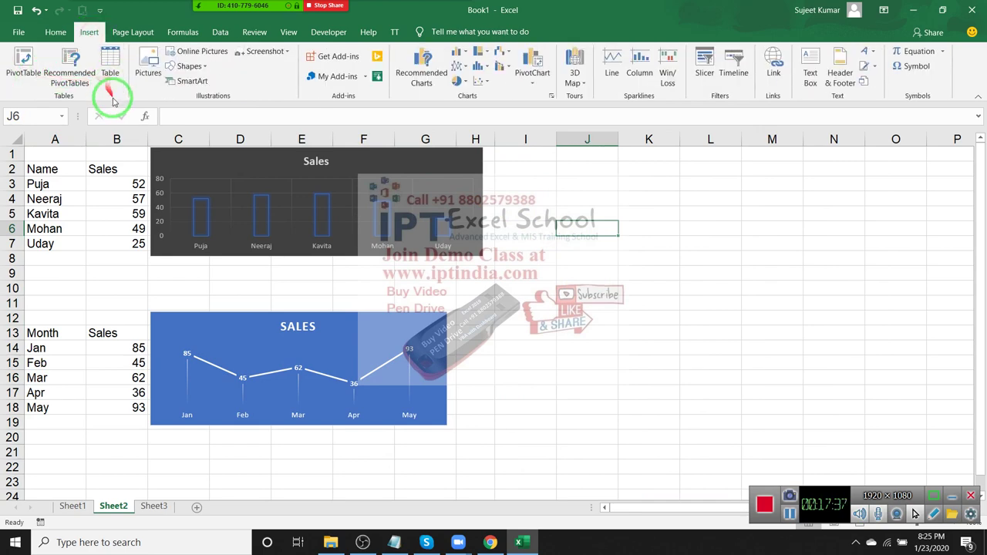
left_click(133, 31)
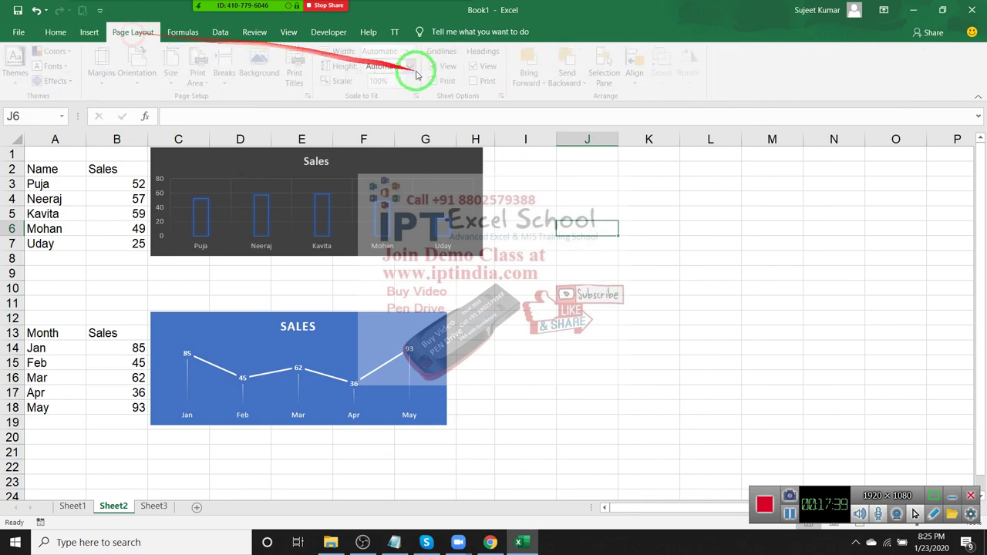
left_click(437, 67)
left_click(580, 348)
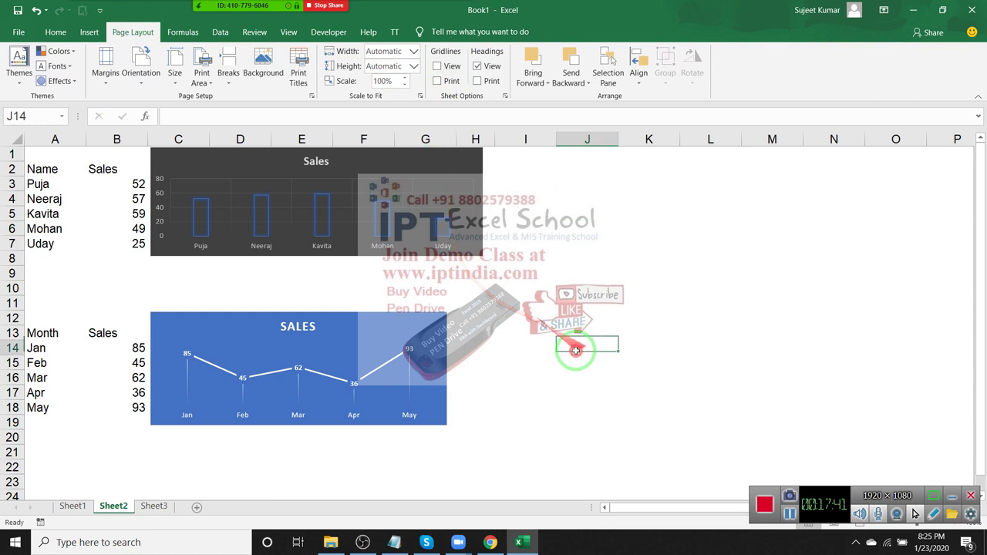
left_click(161, 505)
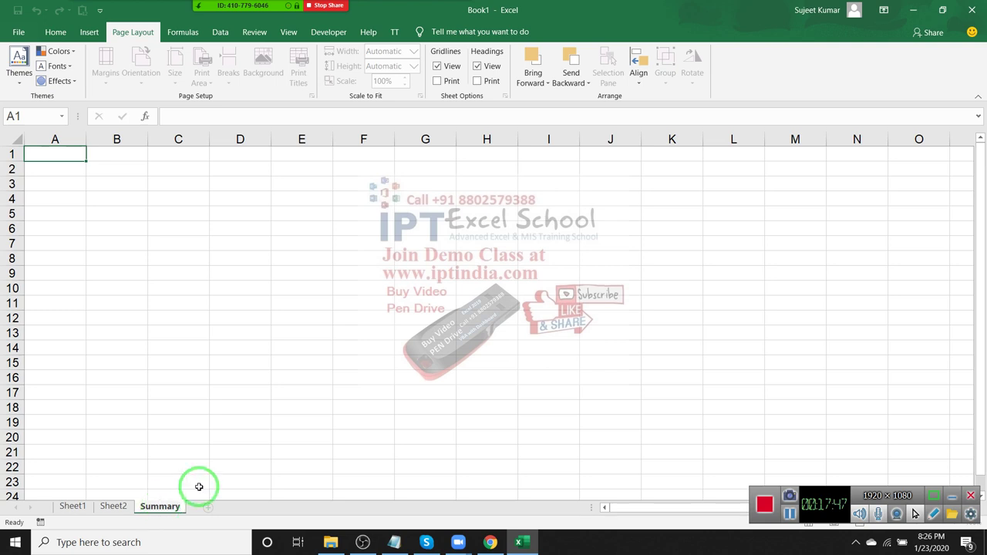
Name the third sheet Summary and add a Select label in A2.
left_click(193, 301)
left_click(66, 169)
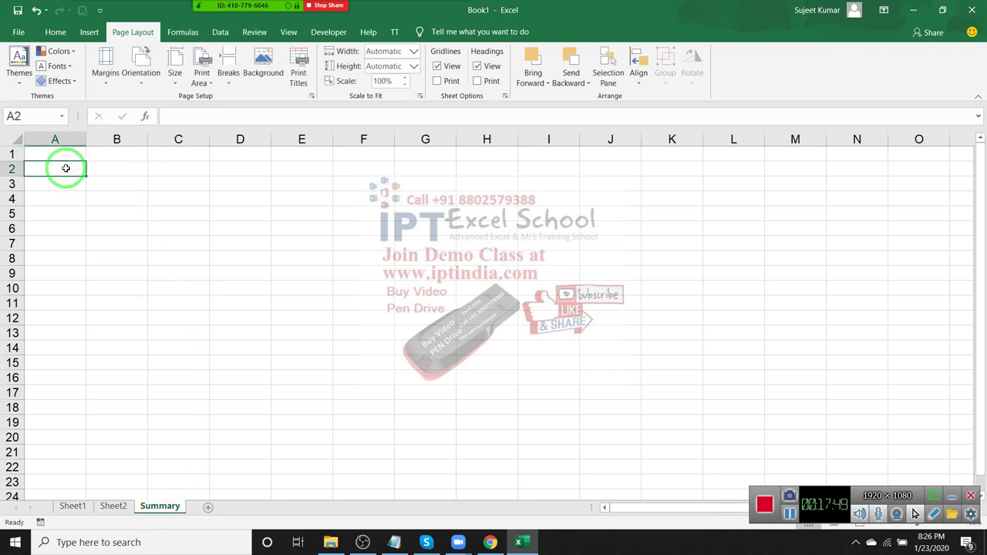
type("s")
key("Tab")
Restrict B2 to a Name,Month list, pick Name, then select Sheet2's Name table and chart.
left_click(91, 30)
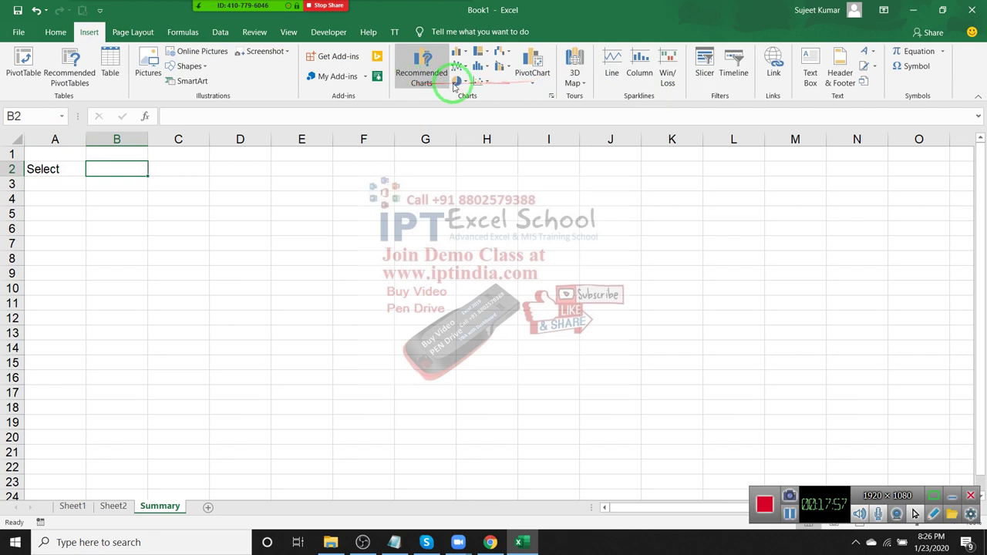
left_click(220, 31)
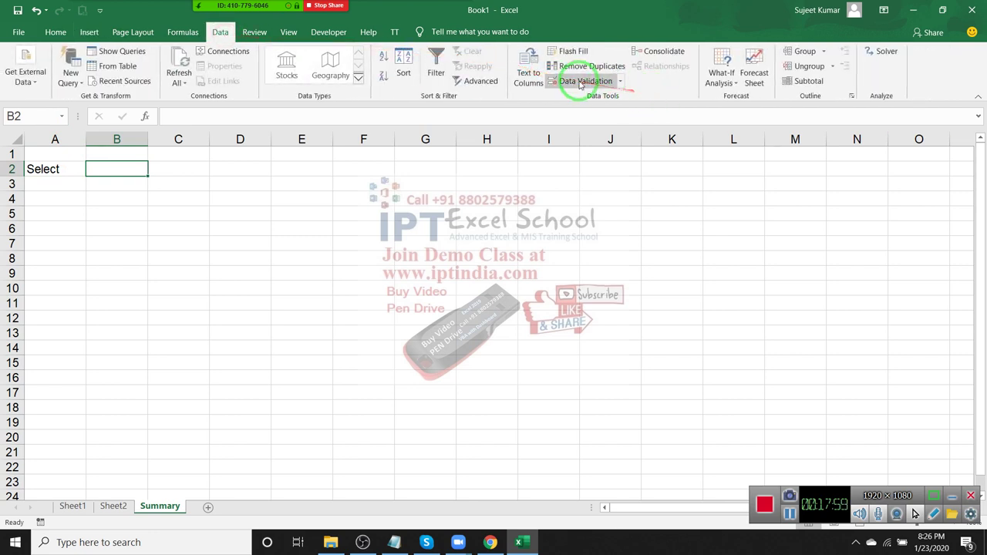
left_click(582, 81)
left_click(401, 207)
left_click(389, 247)
type("Name,Month")
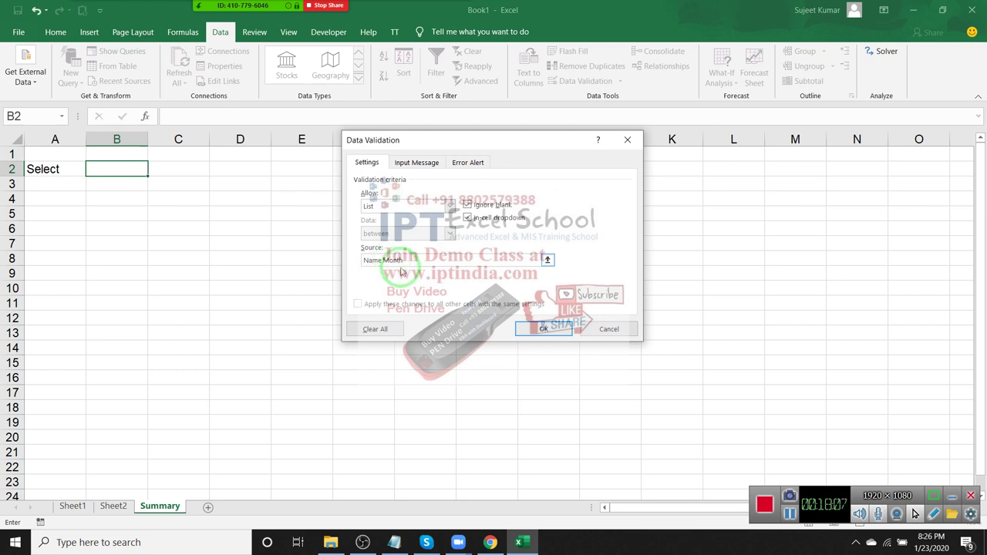
left_click(567, 330)
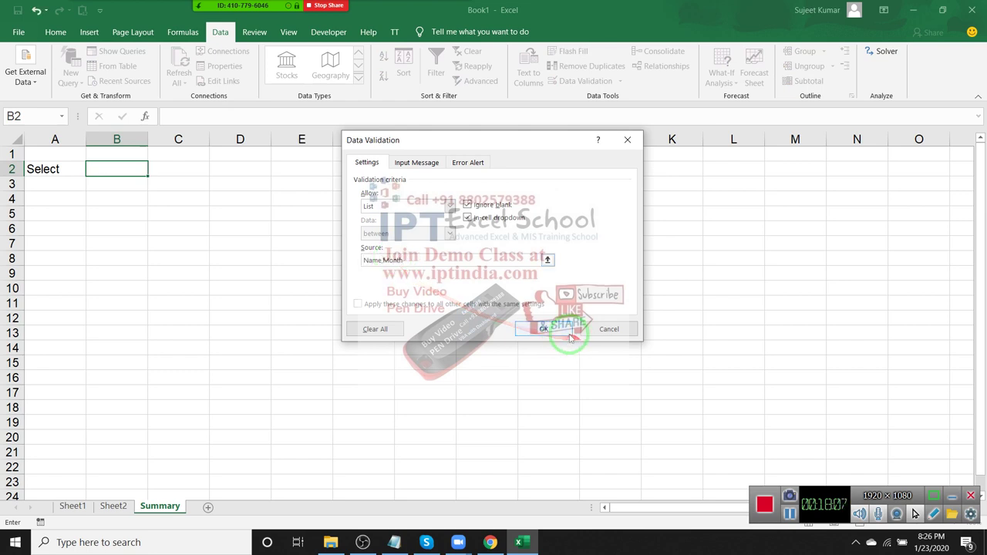
left_click(153, 170)
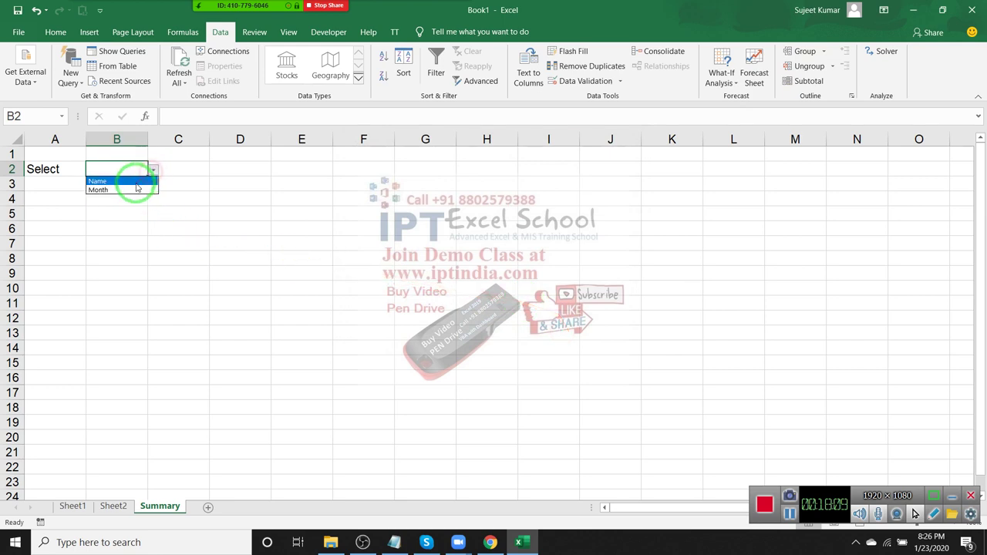
left_click(132, 183)
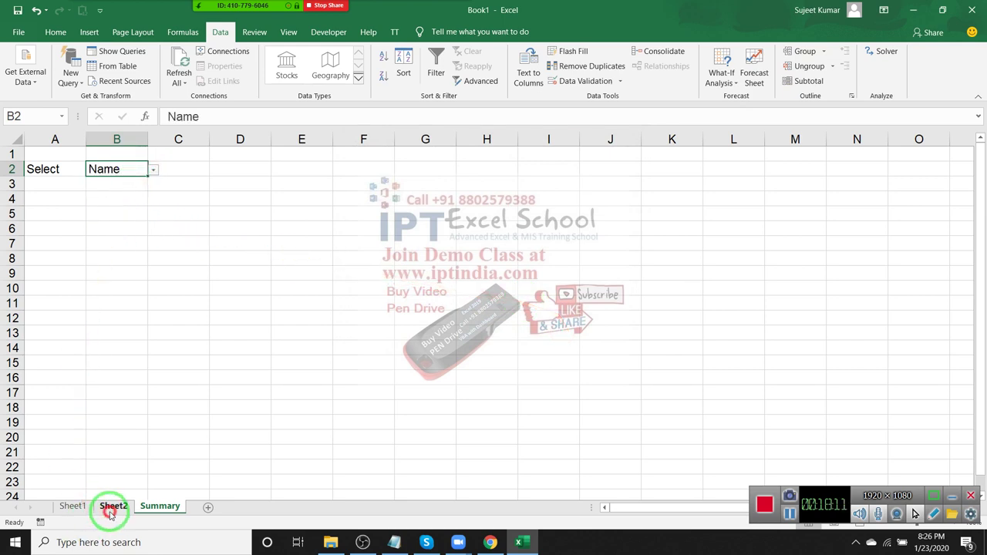
left_click(113, 506)
left_click_drag(44, 154, 466, 255)
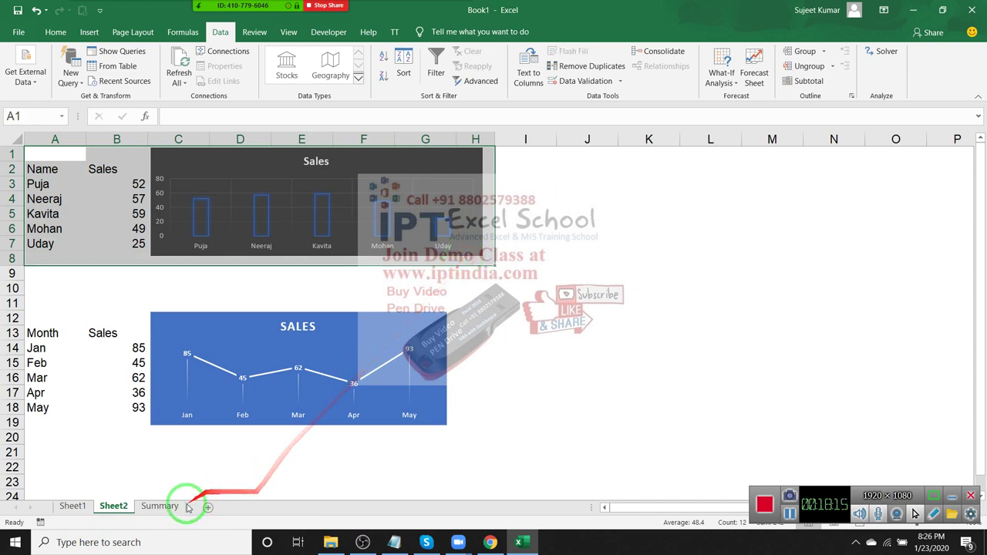
Choose Month from the dropdown in Summary cell B2.
left_click(159, 506)
left_click(153, 170)
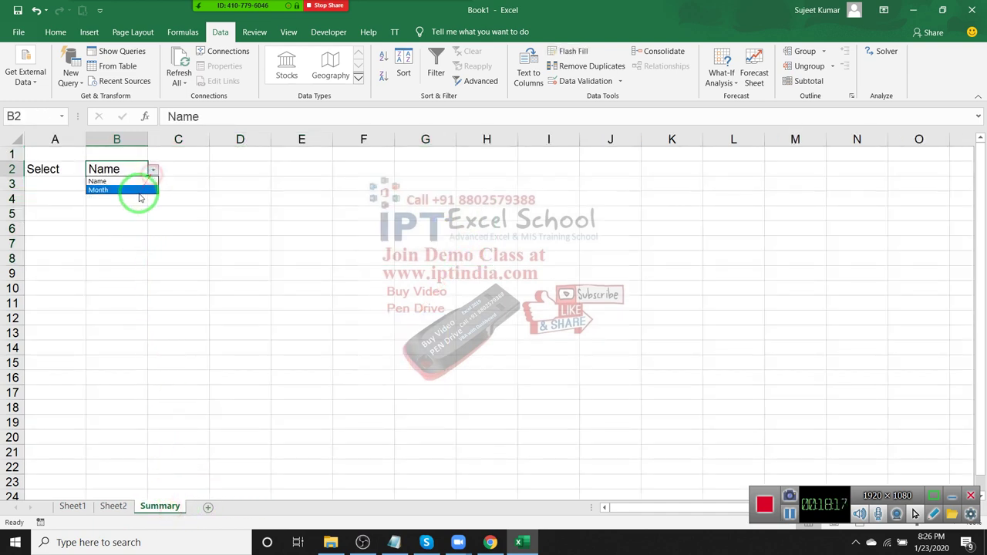
left_click(135, 190)
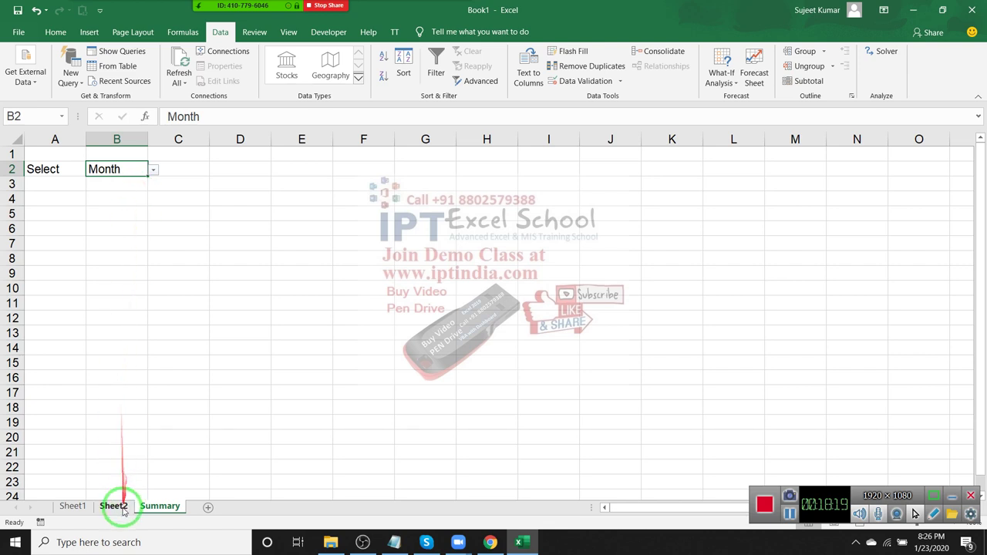
Name Sheet2's A1:H8 block Name and its A12:G19 block Month, then copy the Month block.
left_click(114, 506)
left_click_drag(56, 309, 432, 421)
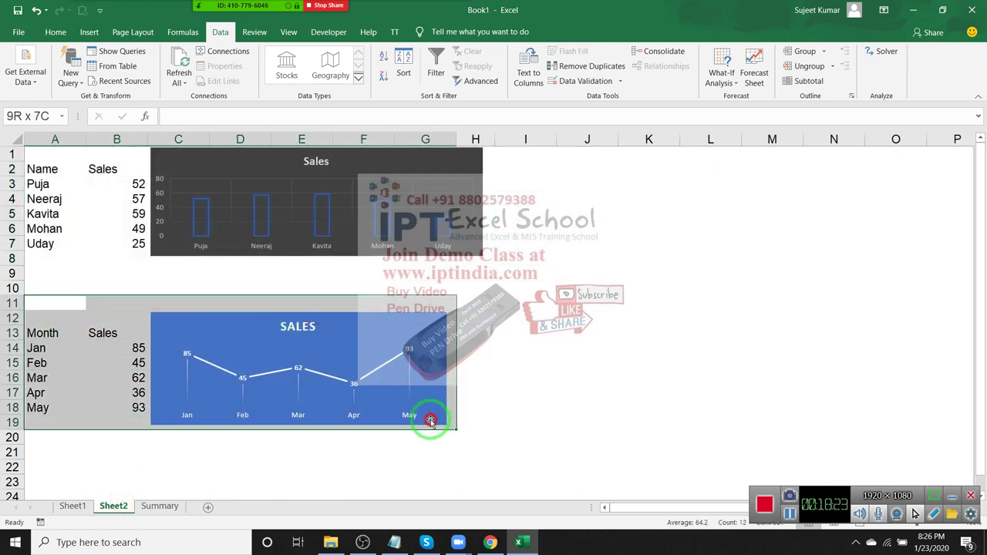
mouse_move(29, 151)
left_mouse_down()
mouse_move(436, 226)
mouse_move(476, 252)
left_mouse_up()
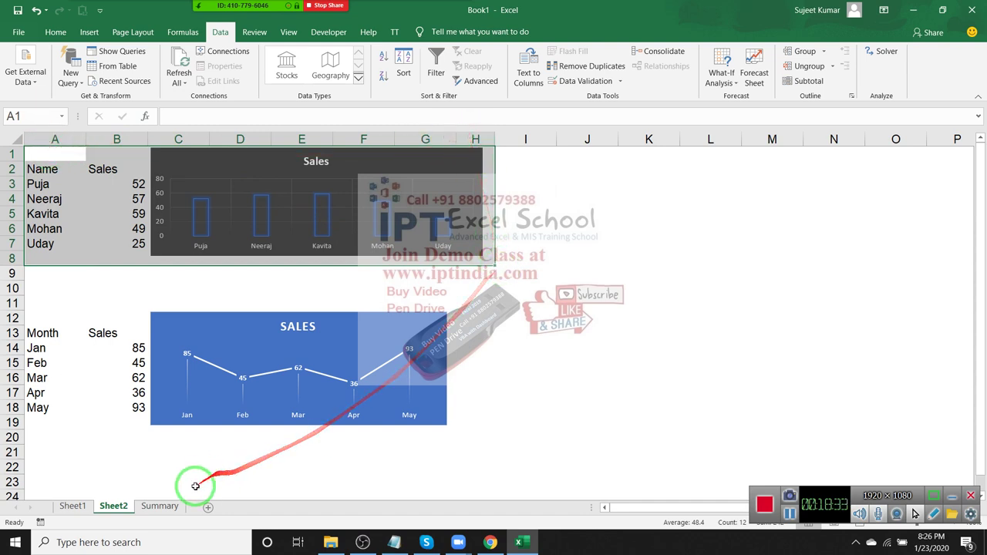
left_click(190, 35)
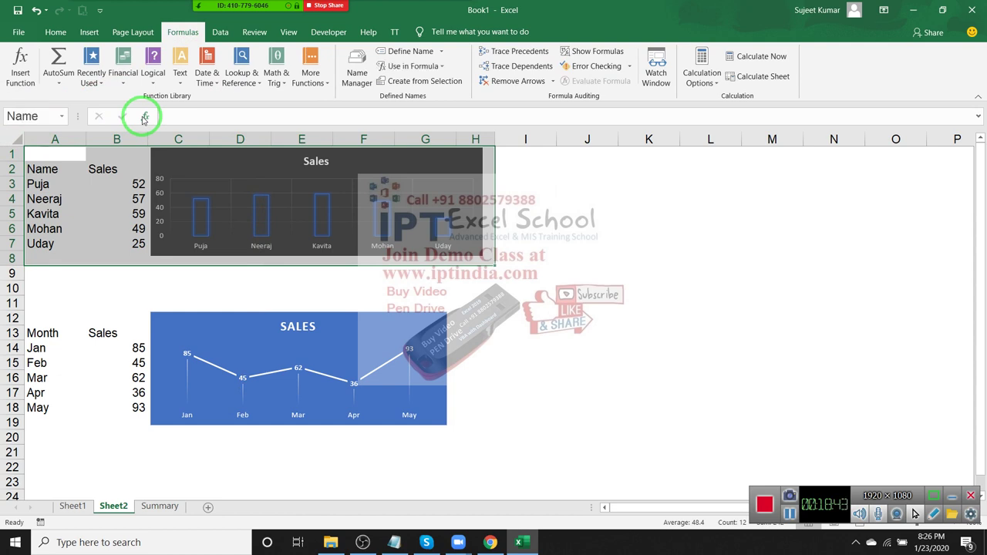
left_click_drag(462, 158, 32, 208)
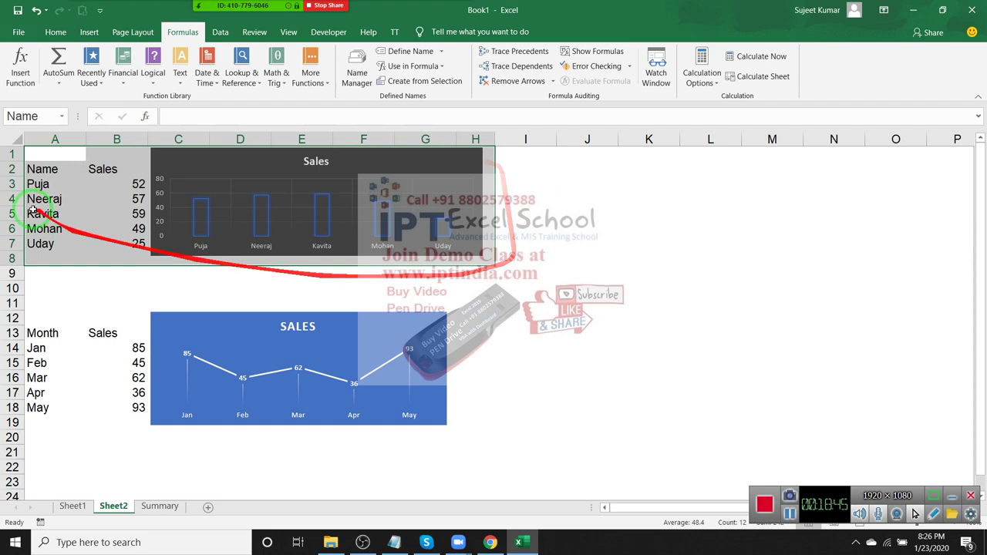
mouse_move(45, 312)
left_mouse_down()
mouse_move(433, 407)
mouse_move(432, 421)
left_mouse_up()
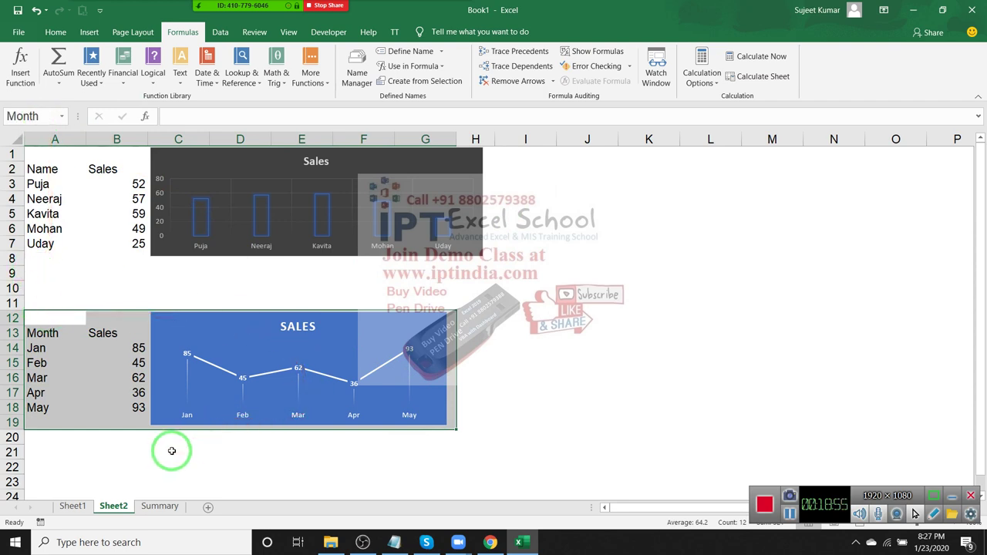
key("ctrl+c")
Paste the copied block onto Summary at A6 as a linked picture and hide gridlines.
left_click(160, 506)
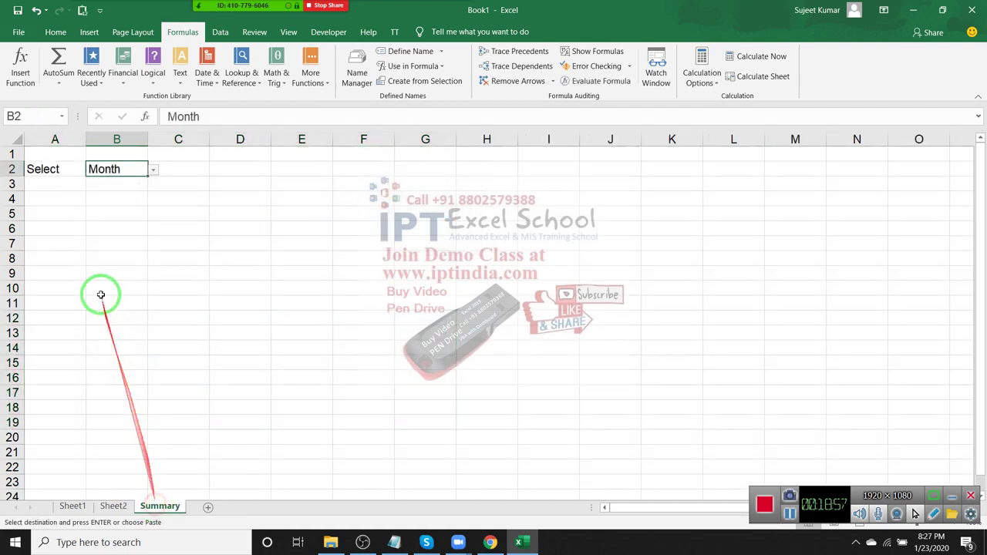
left_click(58, 228)
left_click(54, 32)
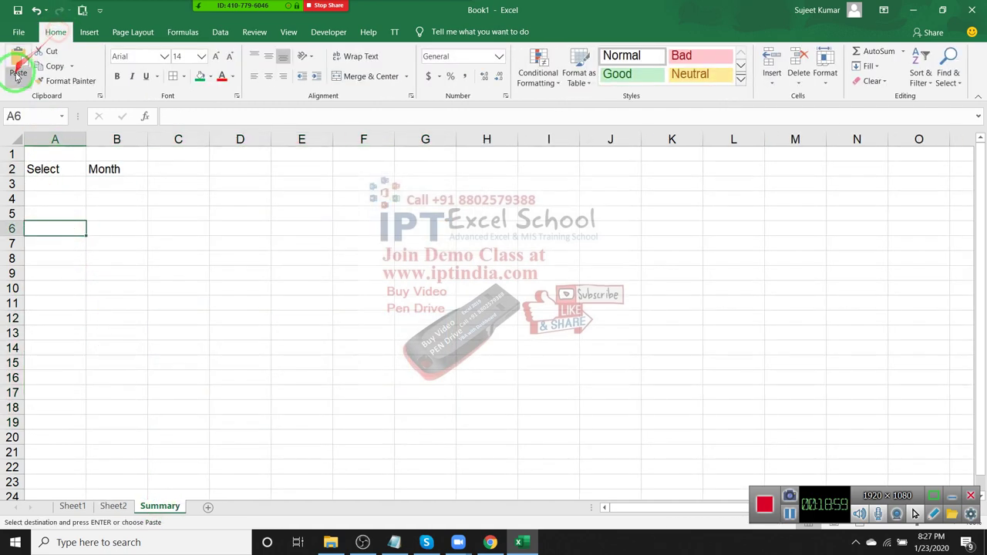
left_click(17, 90)
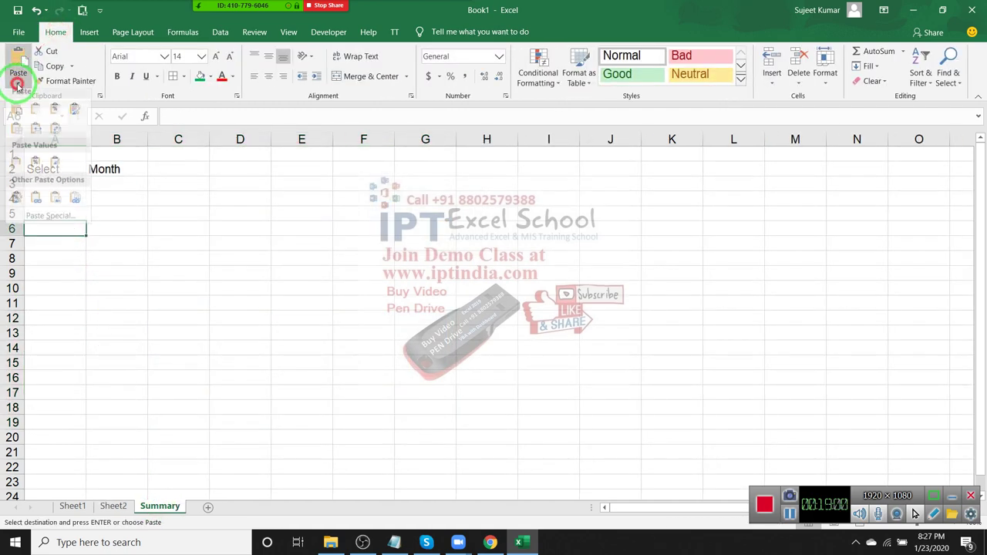
left_click(72, 207)
mouse_move(205, 246)
left_mouse_down()
mouse_move(213, 259)
mouse_move(262, 110)
left_mouse_up()
left_click(133, 31)
left_click(438, 68)
Change the linked picture's formula to =Month, then to =Name.
left_click(585, 184)
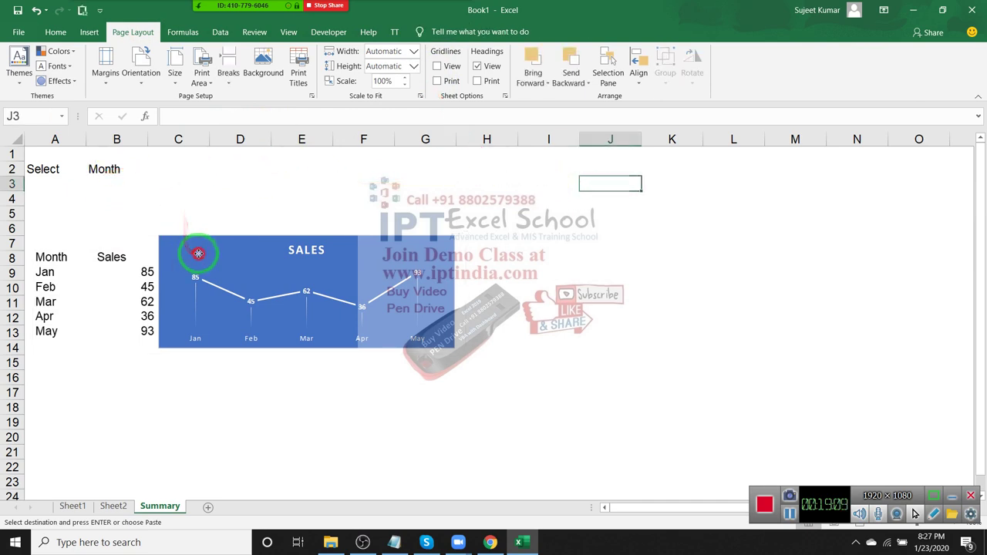
left_click(199, 249)
left_click_drag(173, 115, 335, 115)
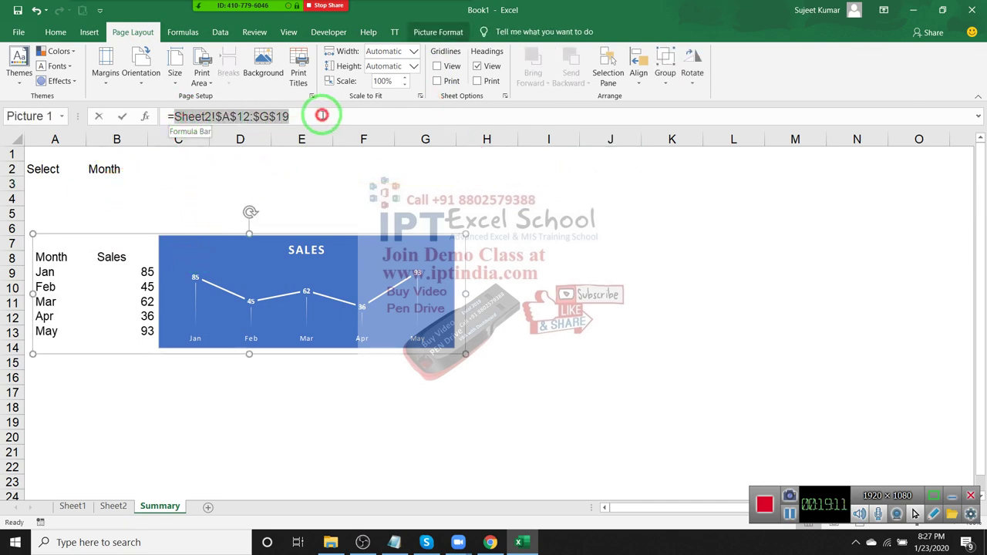
type("Month")
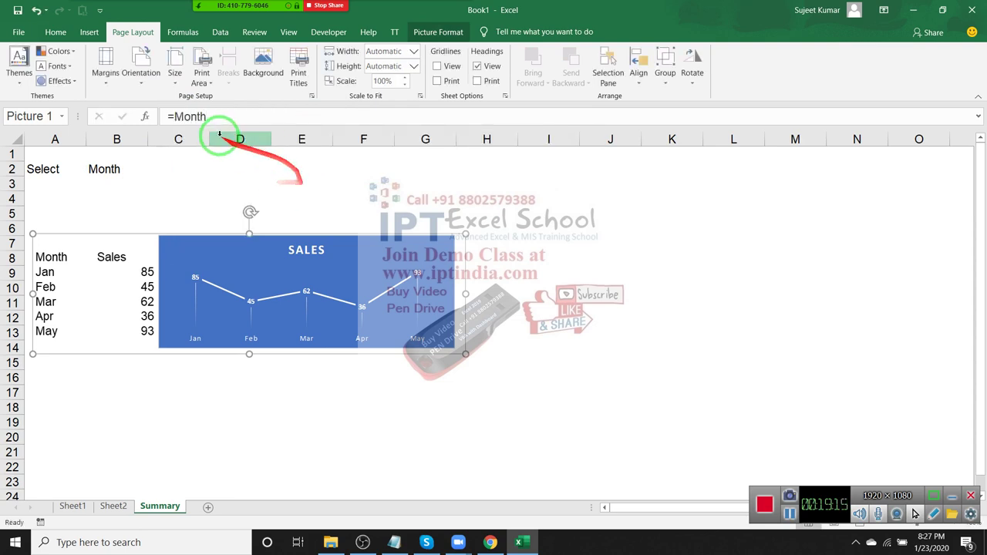
double_click(193, 118)
type("Name")
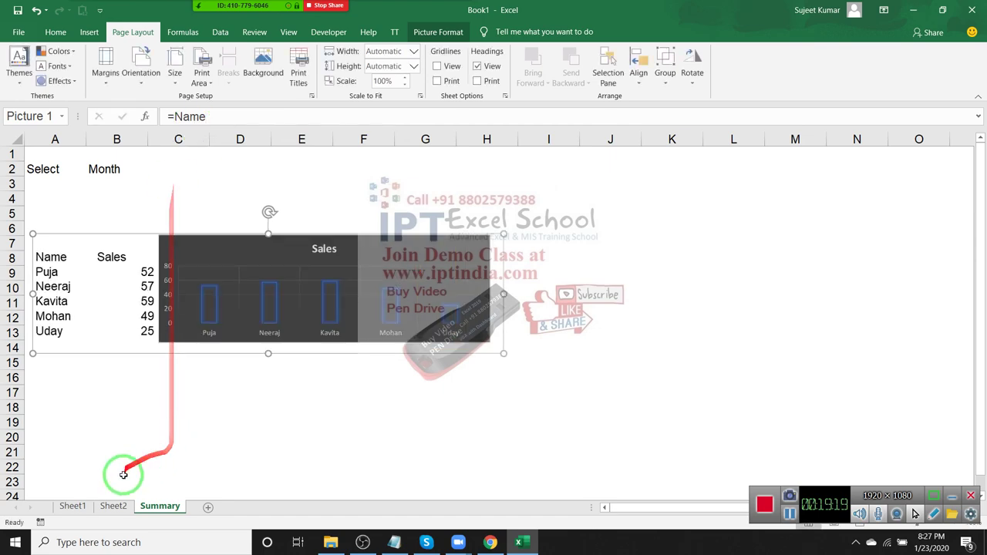
left_click(74, 507)
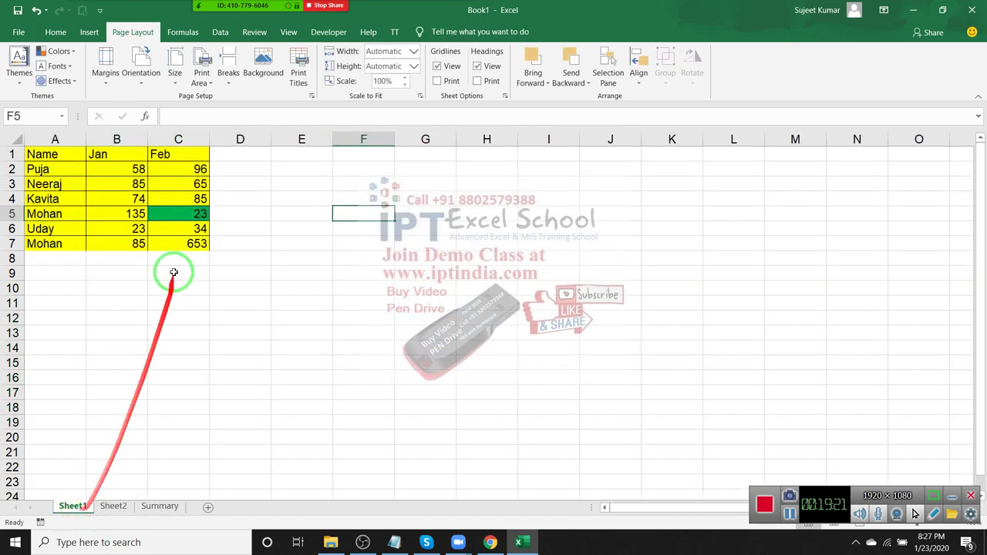
Paste Sheet1's Name/Jan/Feb table as a linked picture placed in columns E–G.
left_click_drag(46, 154, 163, 244)
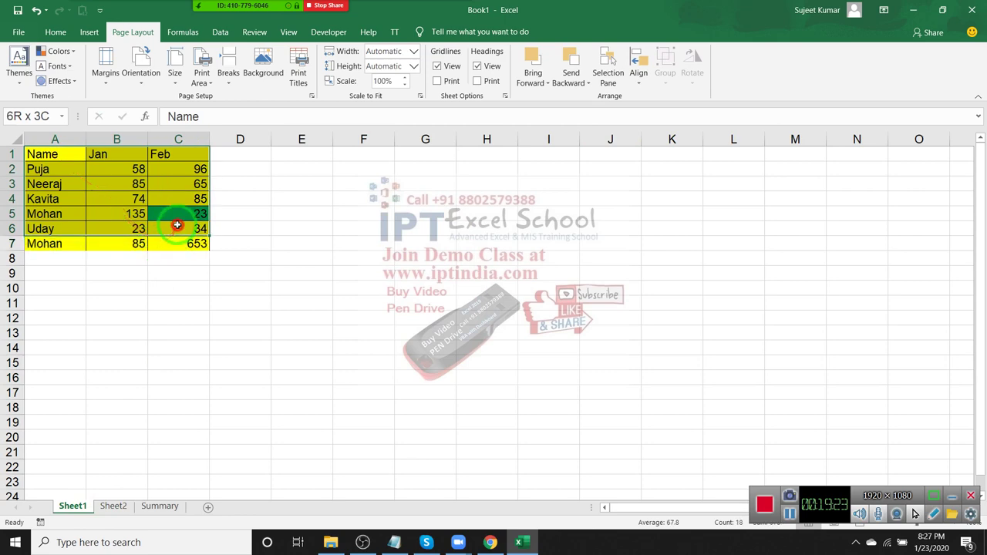
key("ctrl+c")
left_click(19, 62)
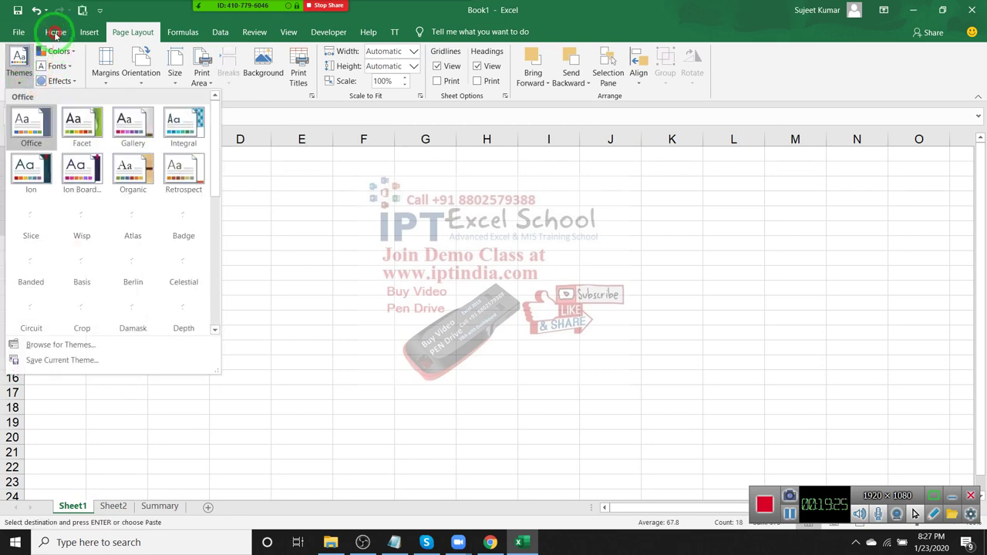
left_click(56, 32)
left_click(19, 77)
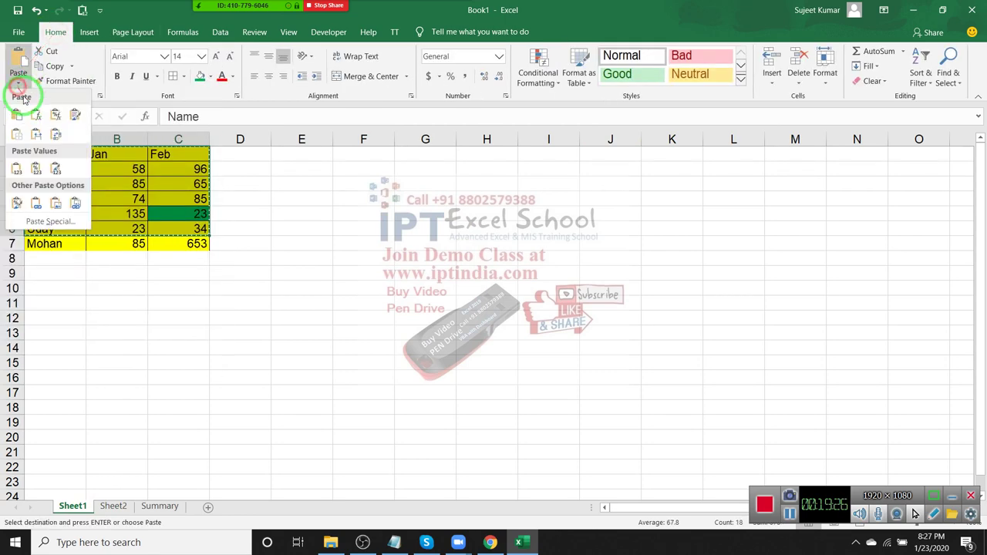
left_click(74, 204)
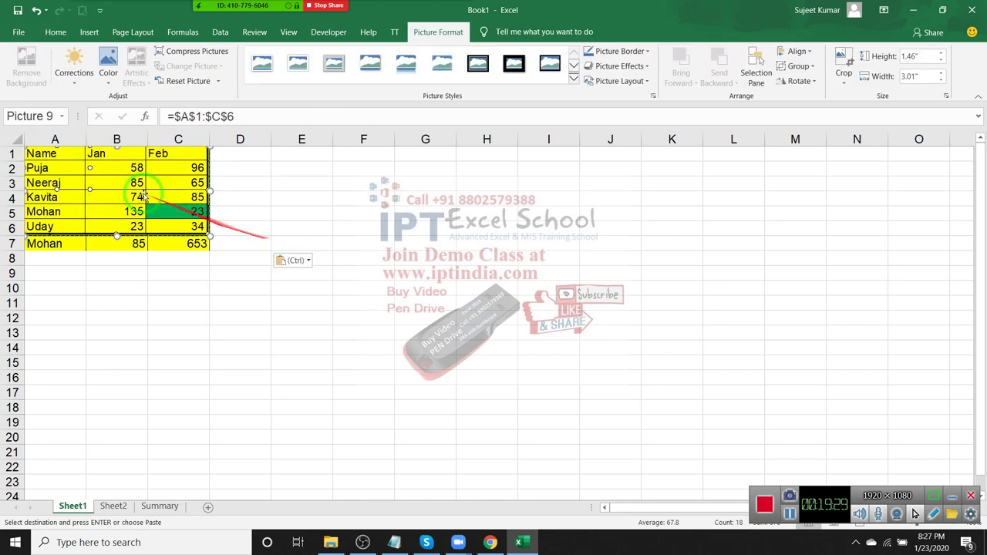
mouse_move(218, 225)
left_mouse_down()
mouse_move(337, 242)
mouse_move(325, 216)
left_mouse_up()
Extend the picture's range formula to =$A$1:$C$7 so it includes row 7.
left_click(74, 247)
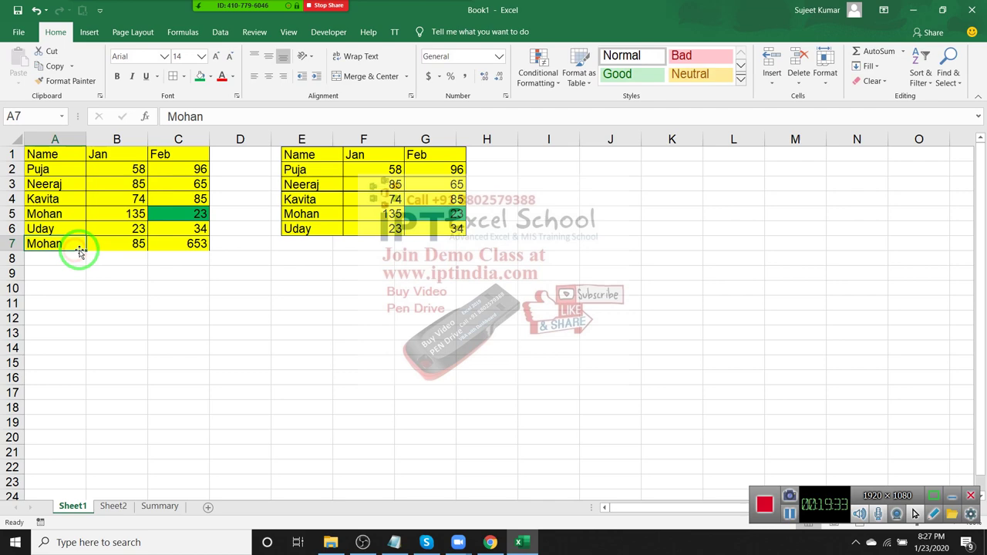
left_click(353, 221)
left_click(247, 117)
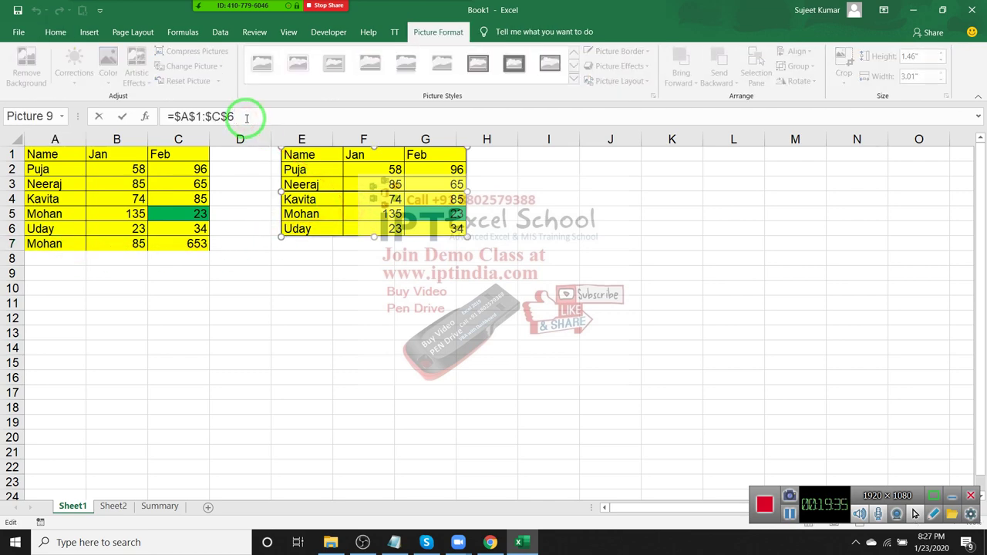
type("7")
key("Return")
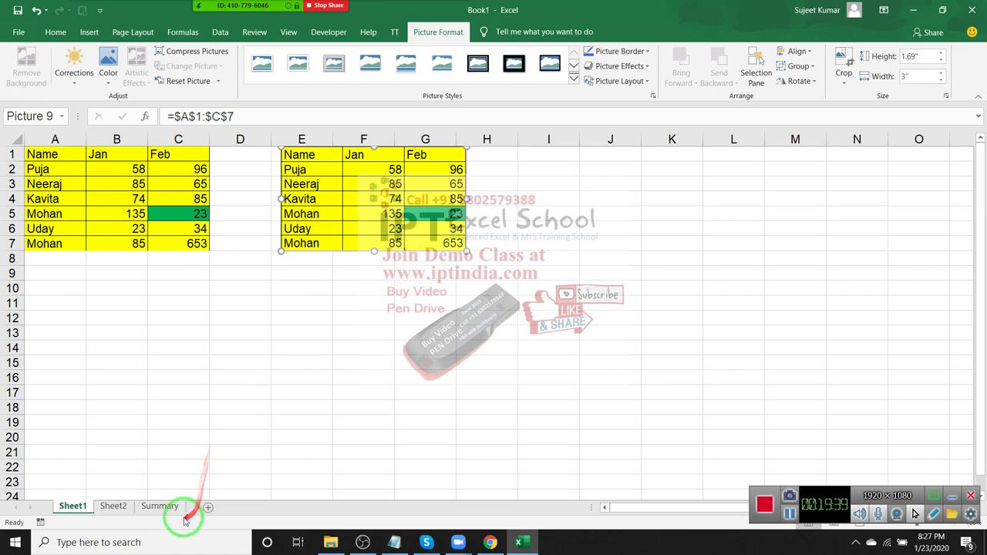
left_click(160, 506)
Switch the Summary picture's formula from =Name to =Month, then select Sheet2's Name table and chart.
left_click(281, 418)
left_click(249, 332)
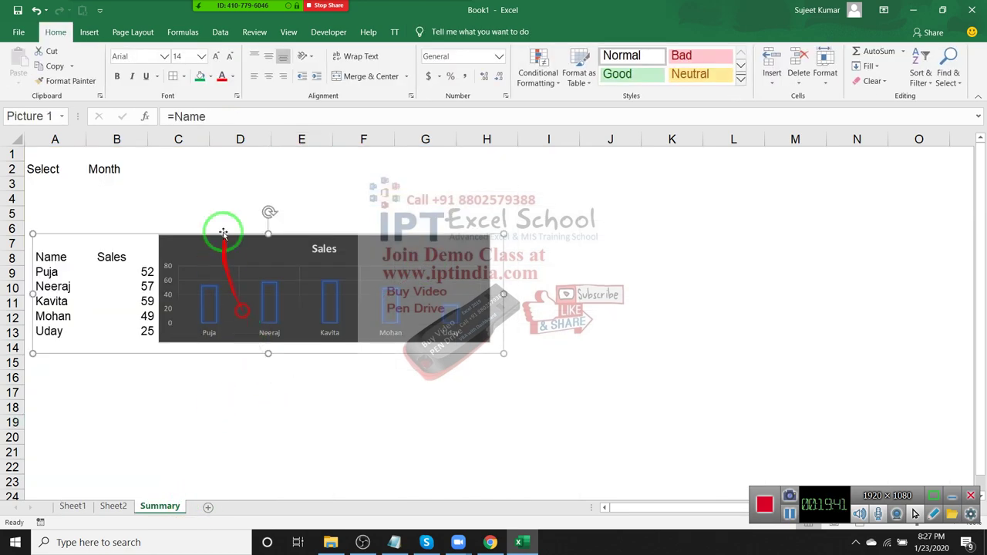
left_click(189, 116)
type("Month")
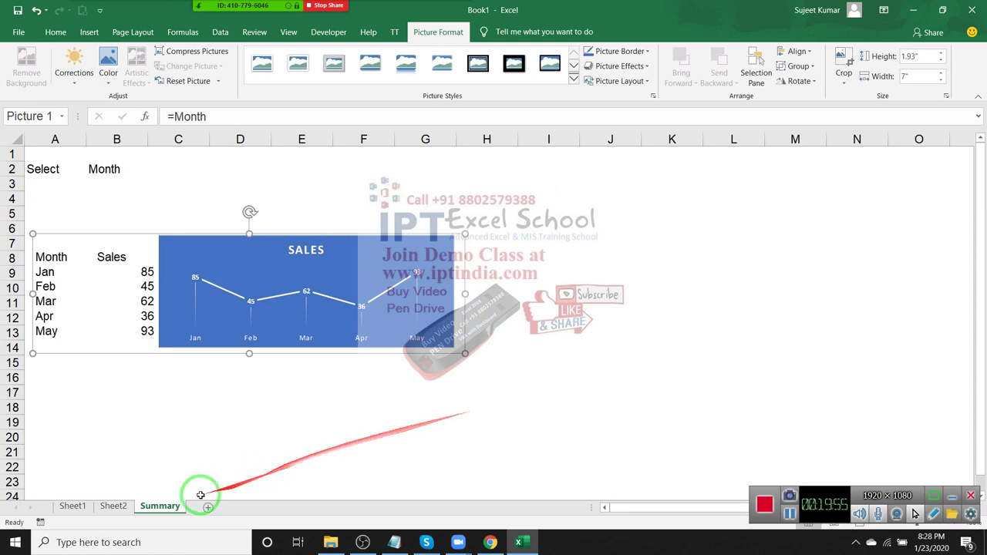
left_click(109, 506)
left_click_drag(55, 153, 452, 247)
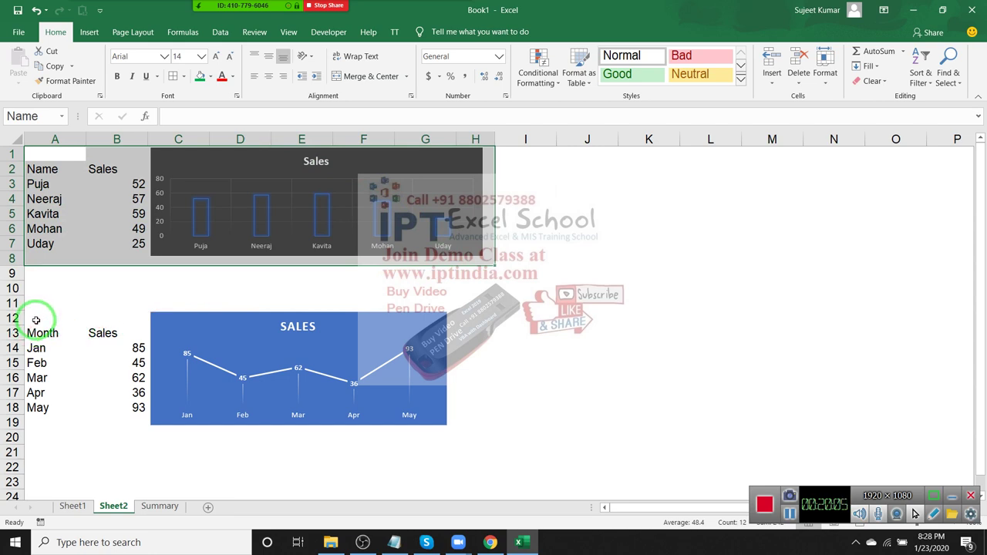
Paste a trial linked picture of Sheet2!$A$1:$H$8 on Summary, inspect its formula, then delete it.
key("ctrl+c")
left_click(160, 506)
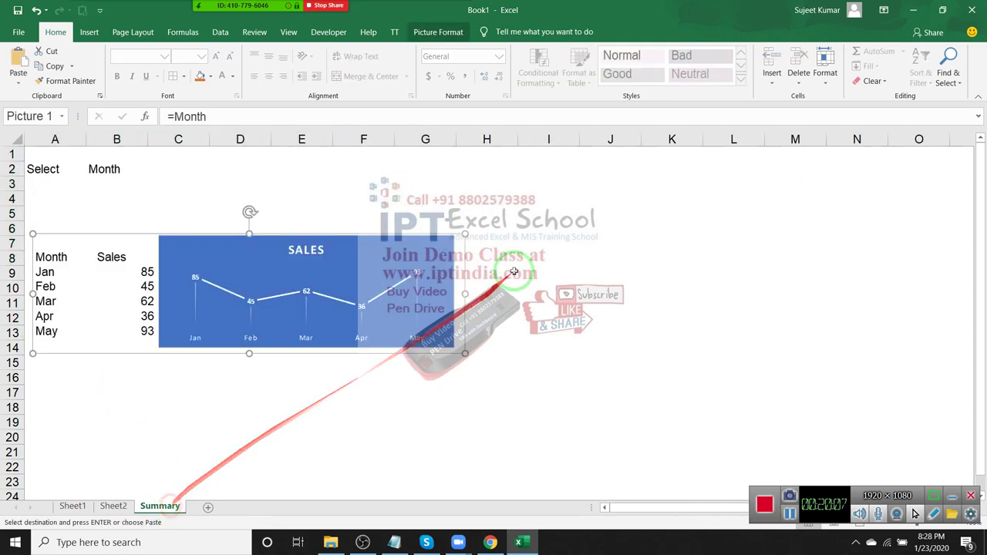
left_click(610, 214)
left_click(17, 77)
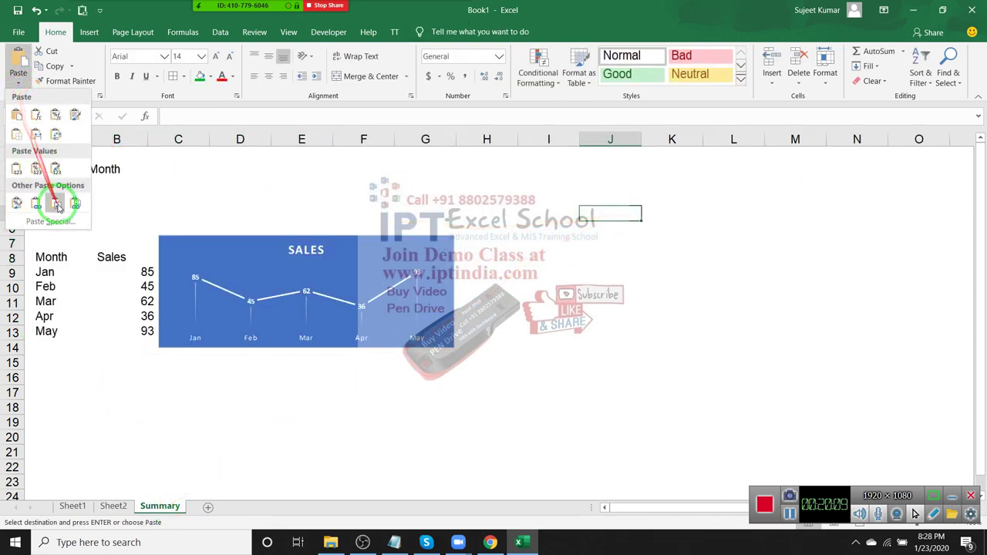
left_click(75, 205)
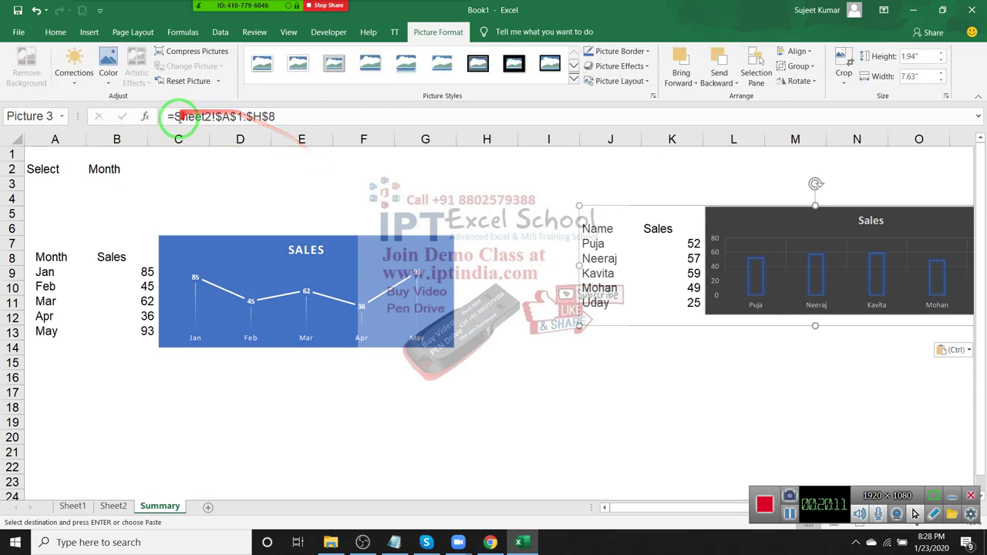
left_click_drag(174, 116, 296, 116)
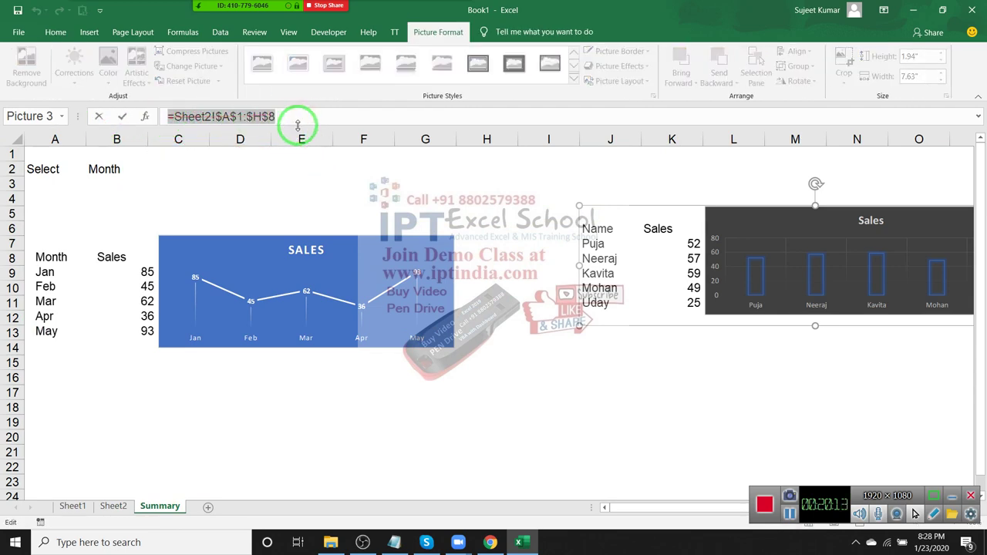
left_click_drag(742, 215, 640, 209)
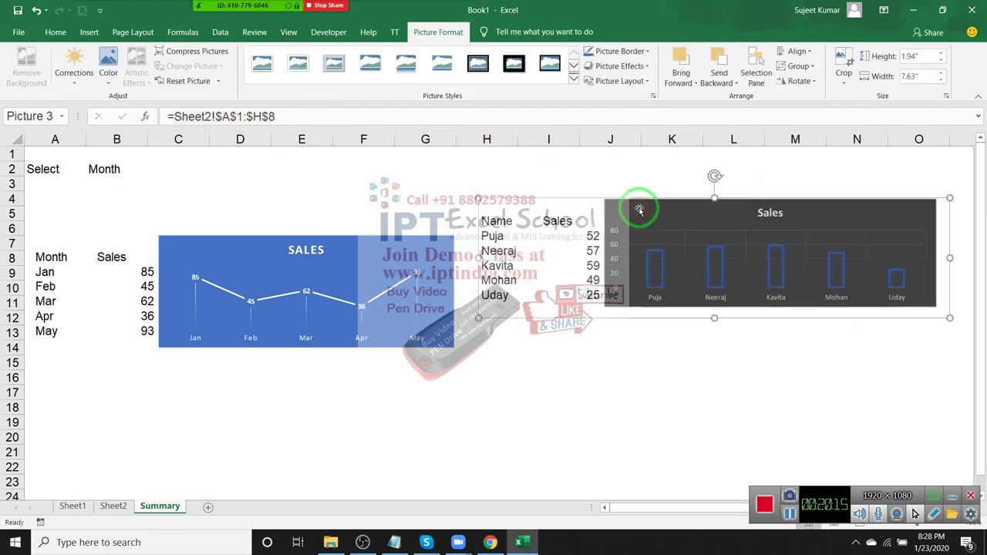
key("Delete")
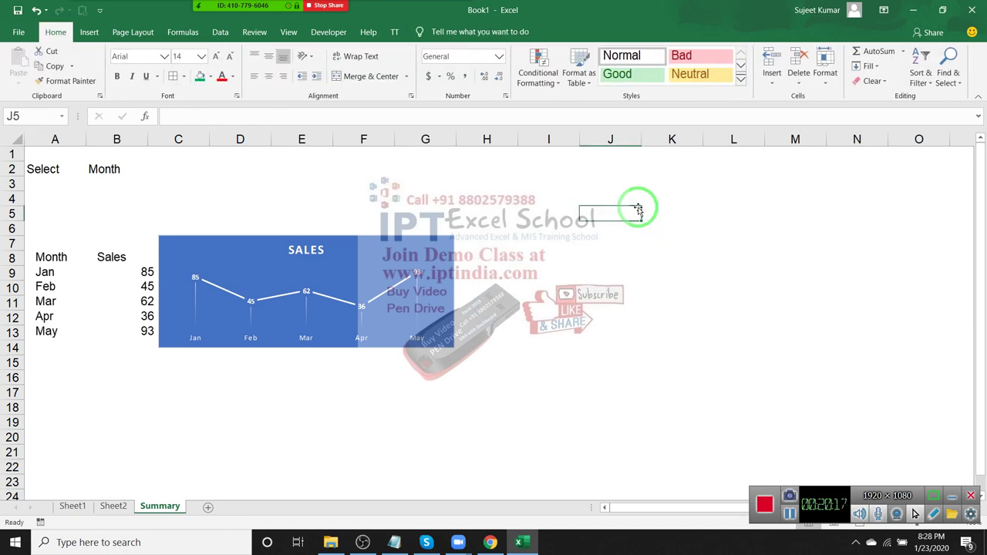
left_click(112, 506)
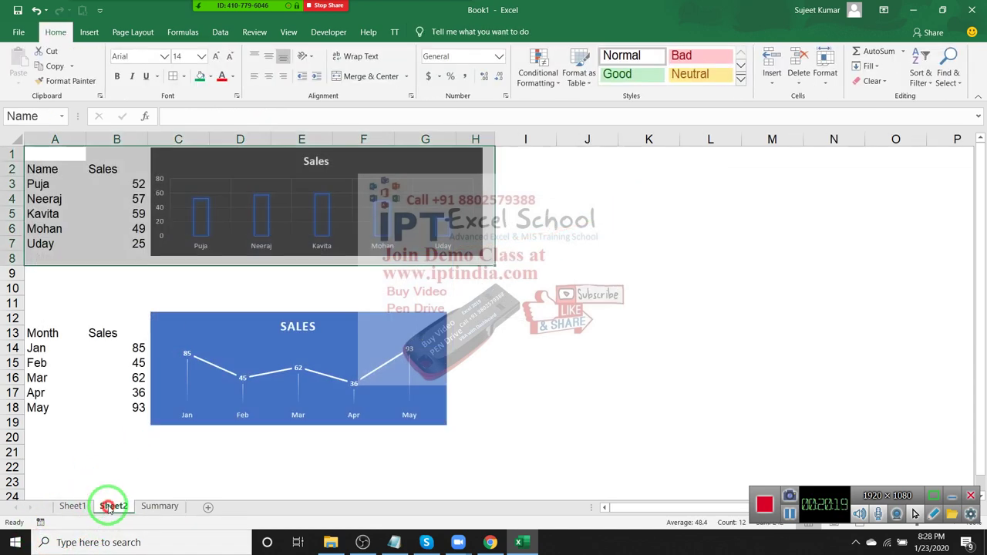
Look at the Define Name dialog, then return to the Summary sheet.
mouse_move(205, 231)
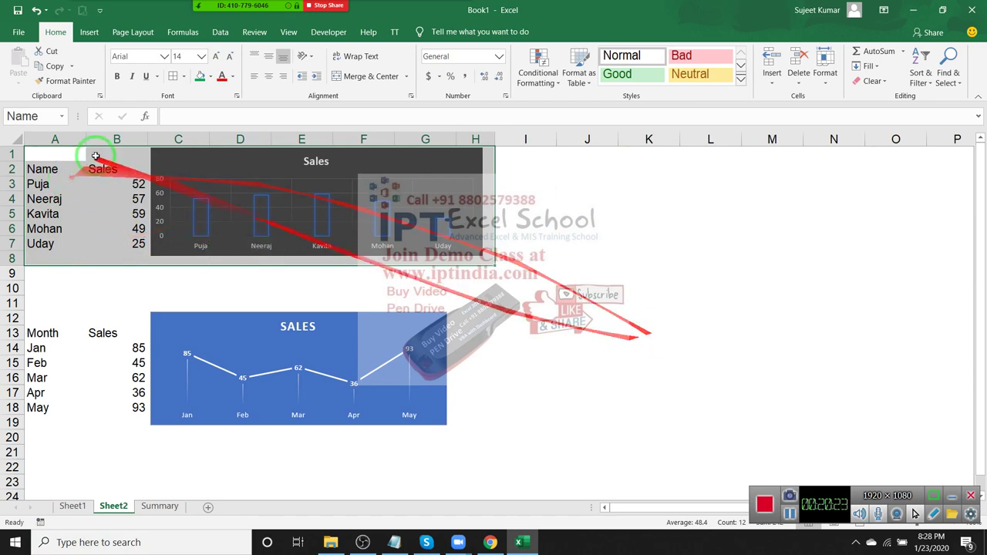
left_click(182, 32)
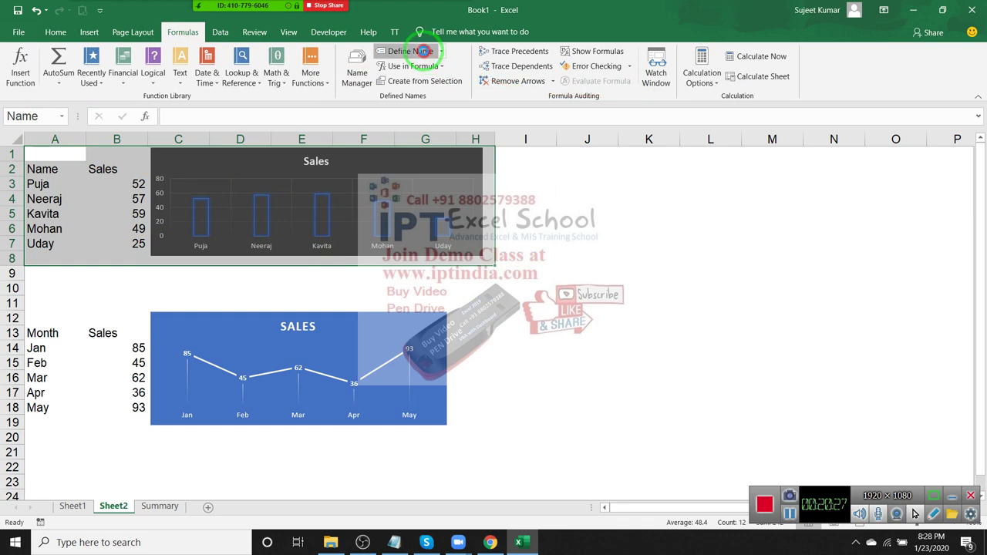
left_click(424, 52)
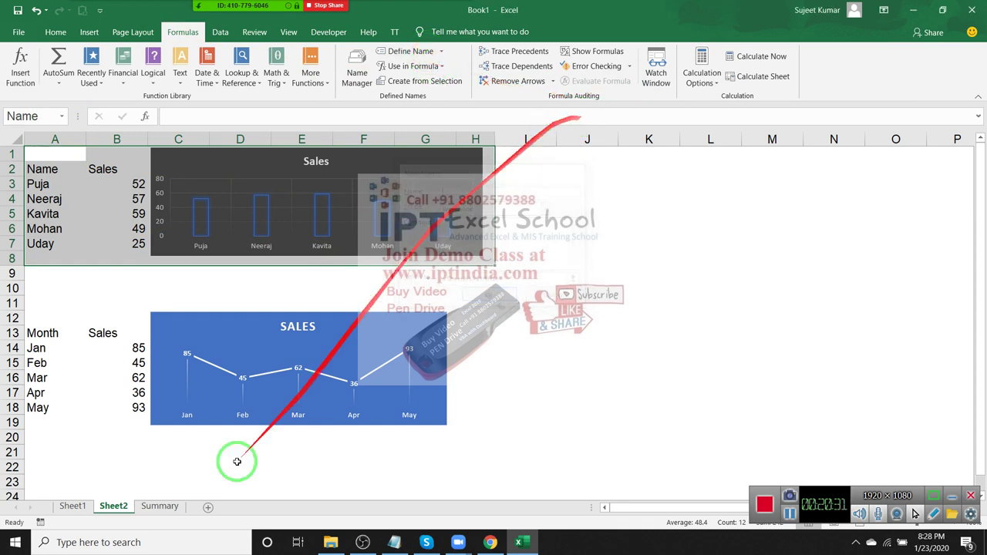
left_click(166, 510)
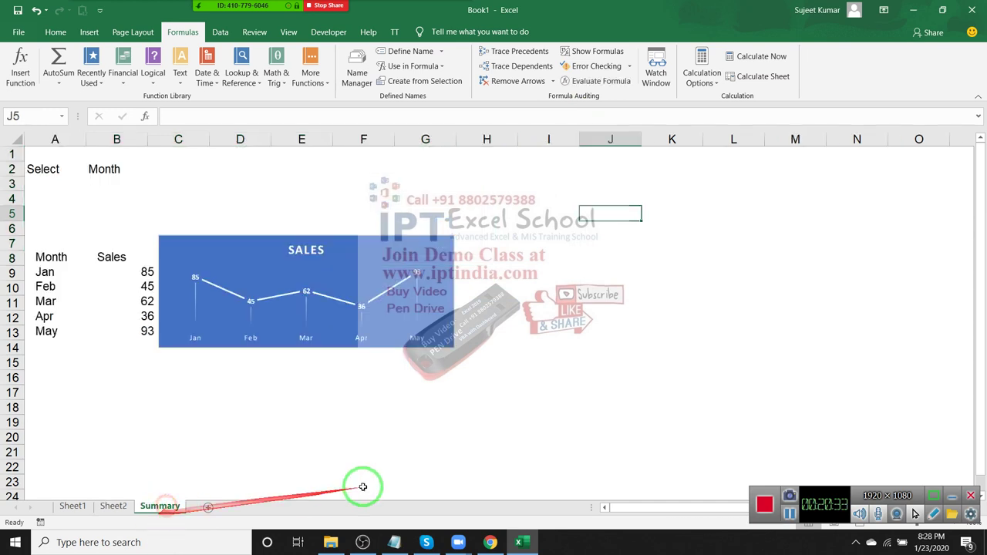
left_click(593, 378)
left_click(266, 288)
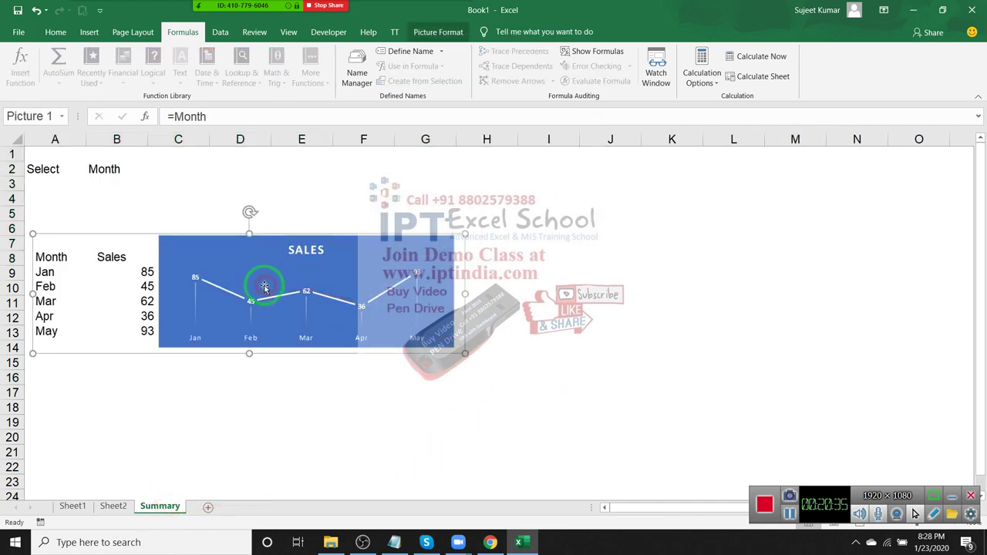
double_click(193, 116)
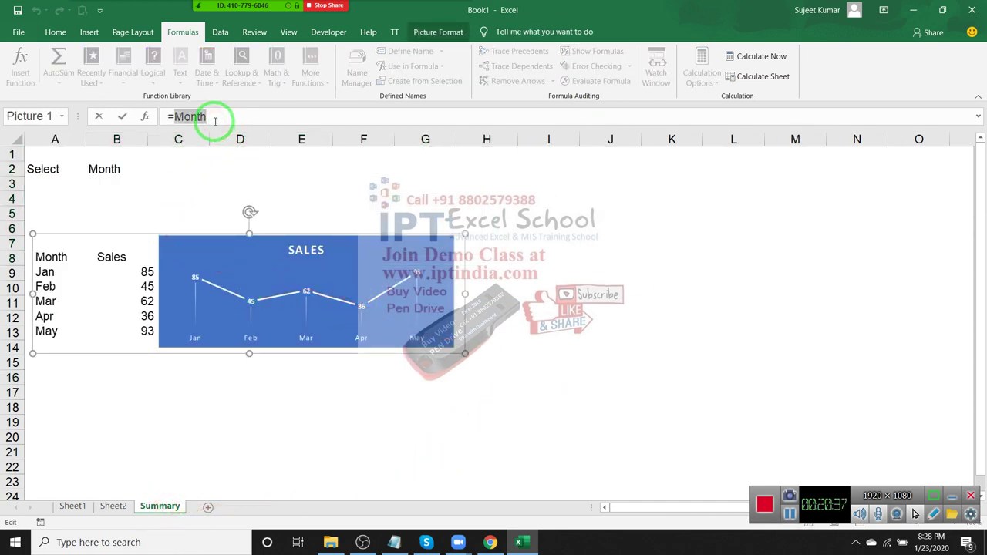
type("Name")
key("Return")
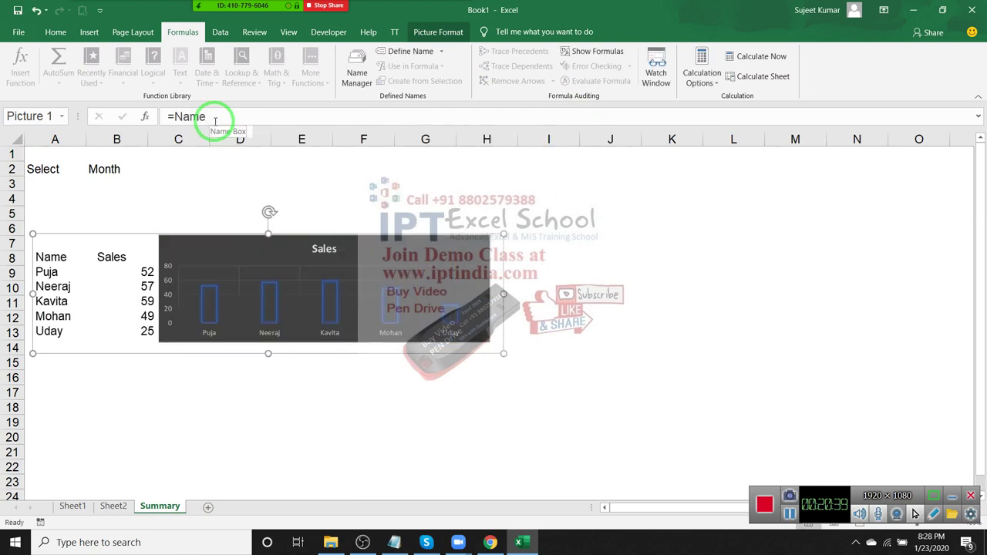
left_click(191, 199)
left_click(210, 251)
double_click(189, 116)
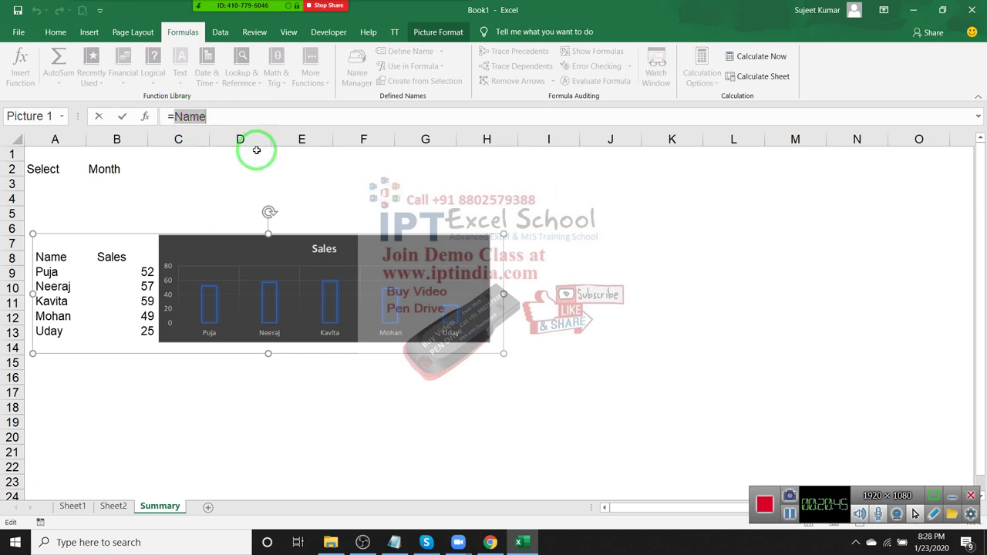
left_click(215, 168)
key("Escape")
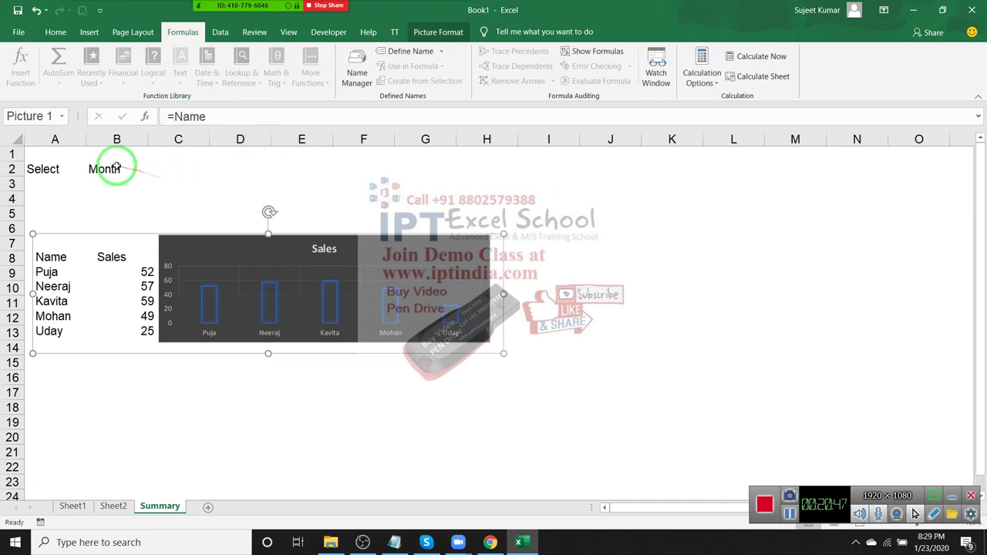
left_click(139, 169)
left_click(153, 169)
left_click(154, 181)
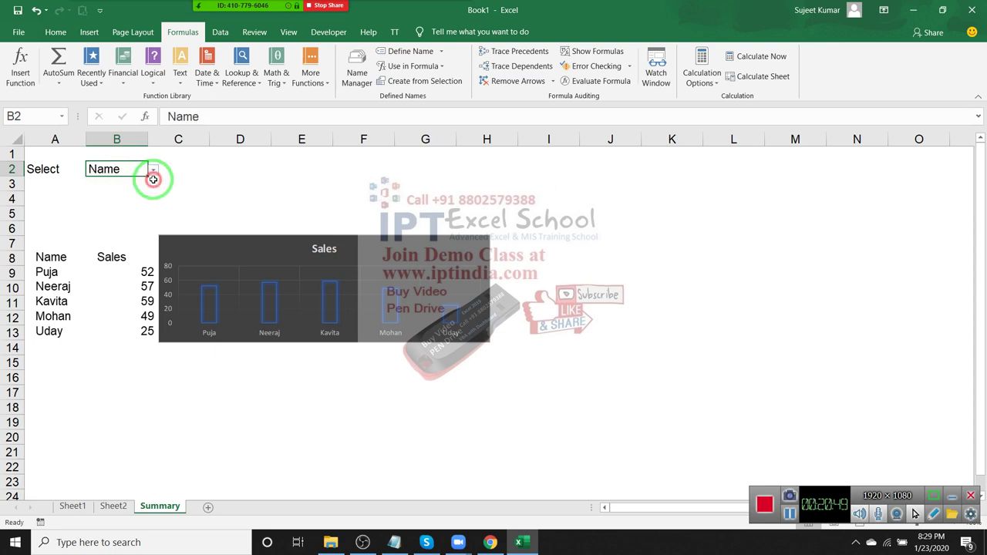
left_click(179, 251)
left_click(153, 169)
left_click(148, 189)
left_click(188, 120)
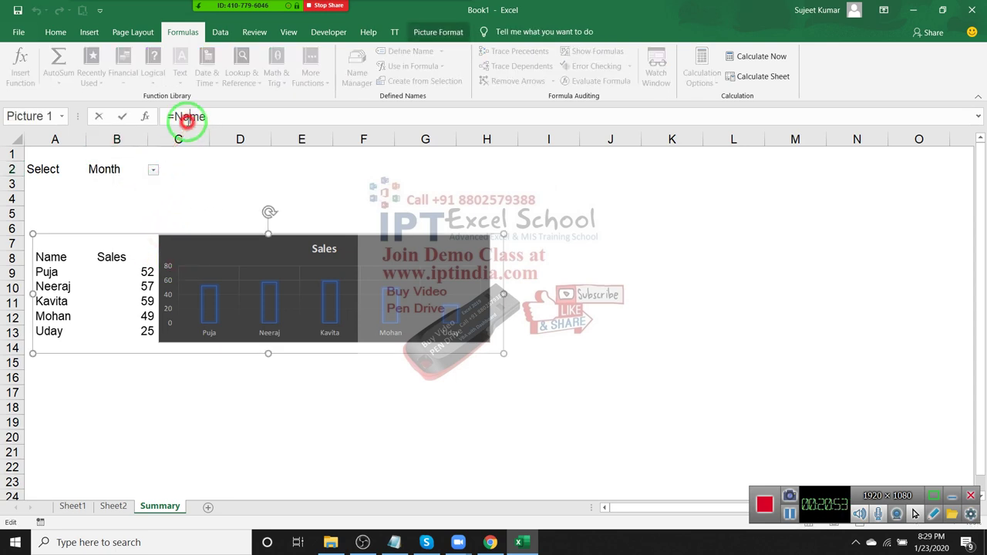
type("M")
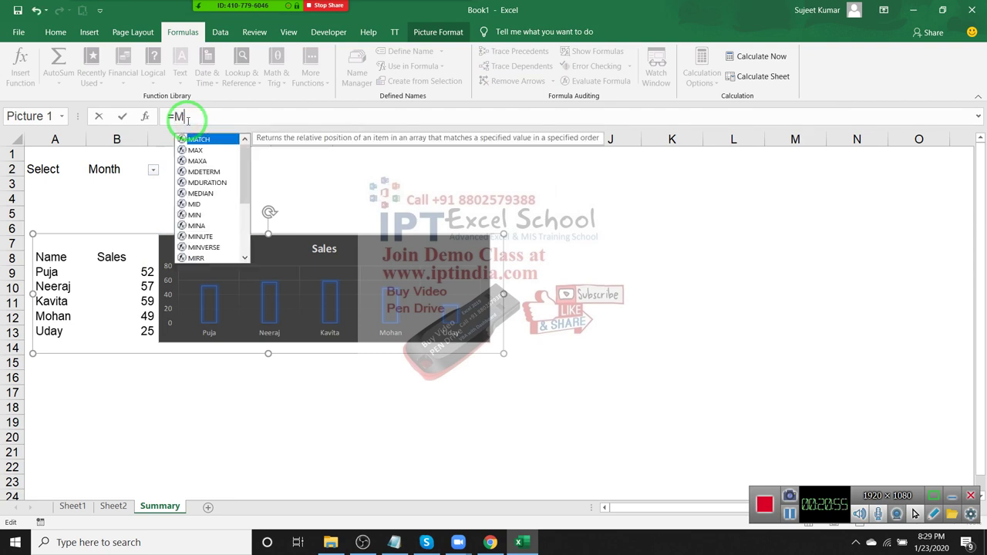
type("onth")
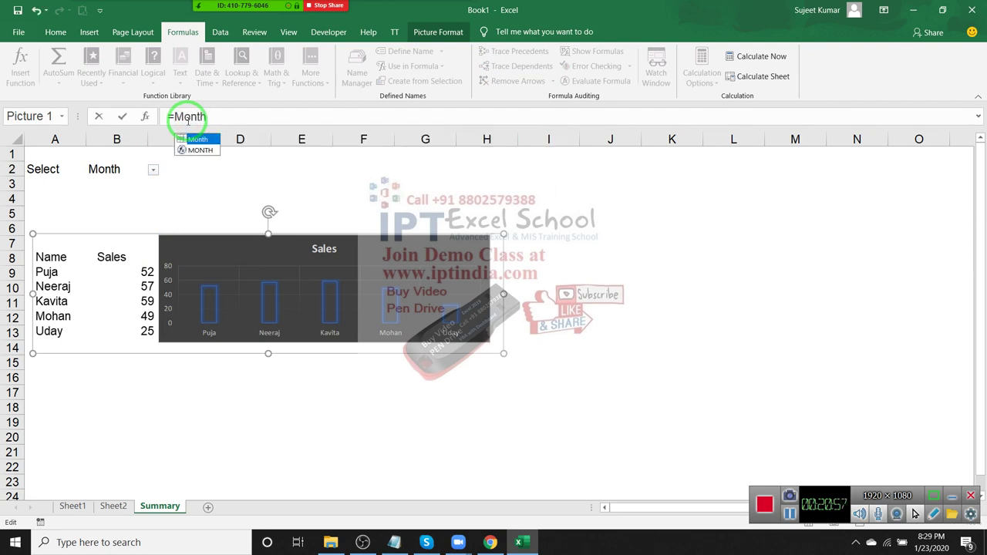
key("Return")
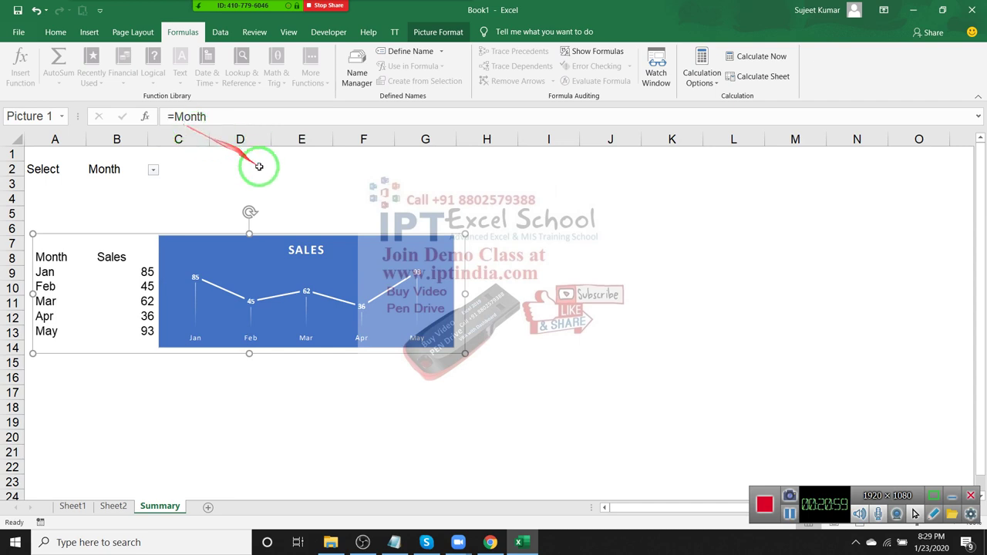
left_click(293, 195)
left_click(302, 228)
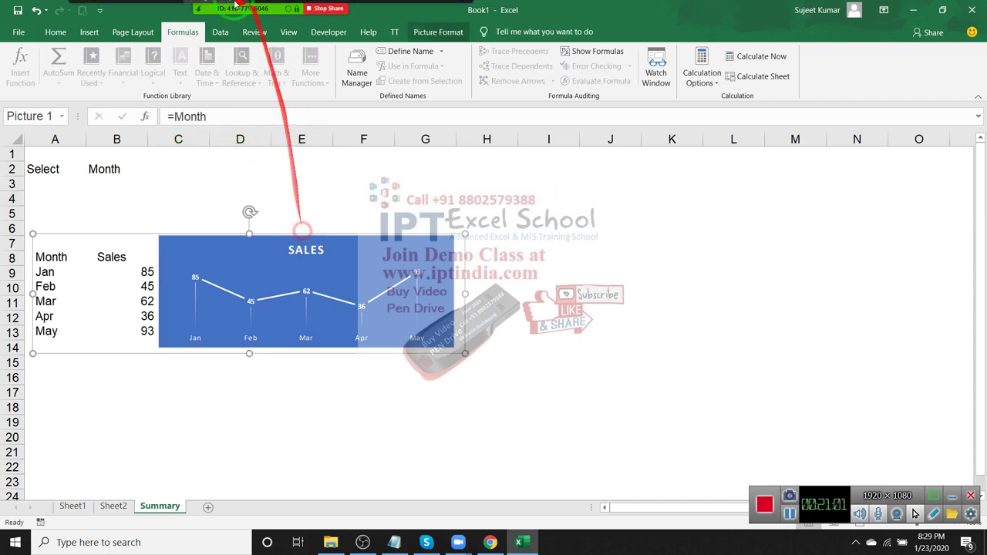
left_click(216, 12)
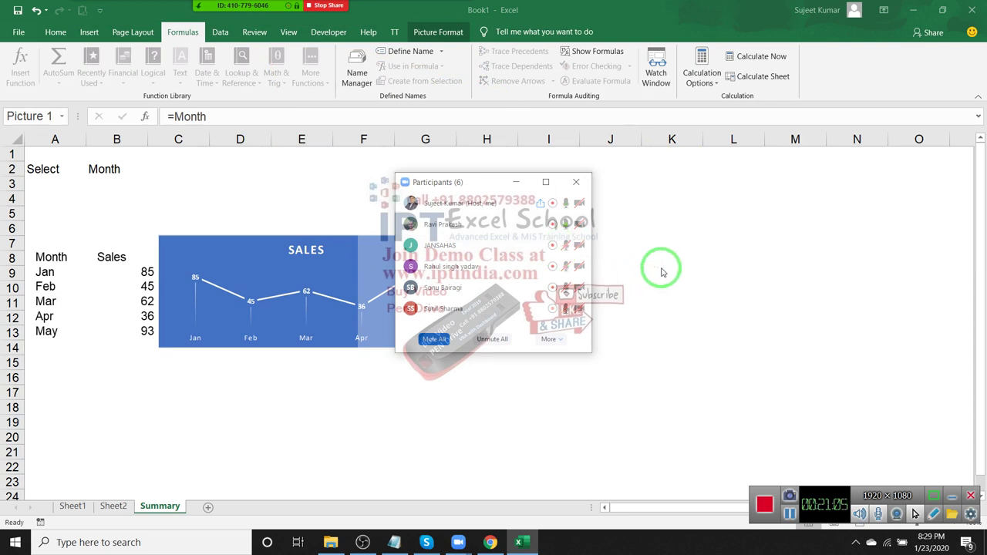
Bring up Zoom's Participants window listing six attendees.
mouse_move(517, 310)
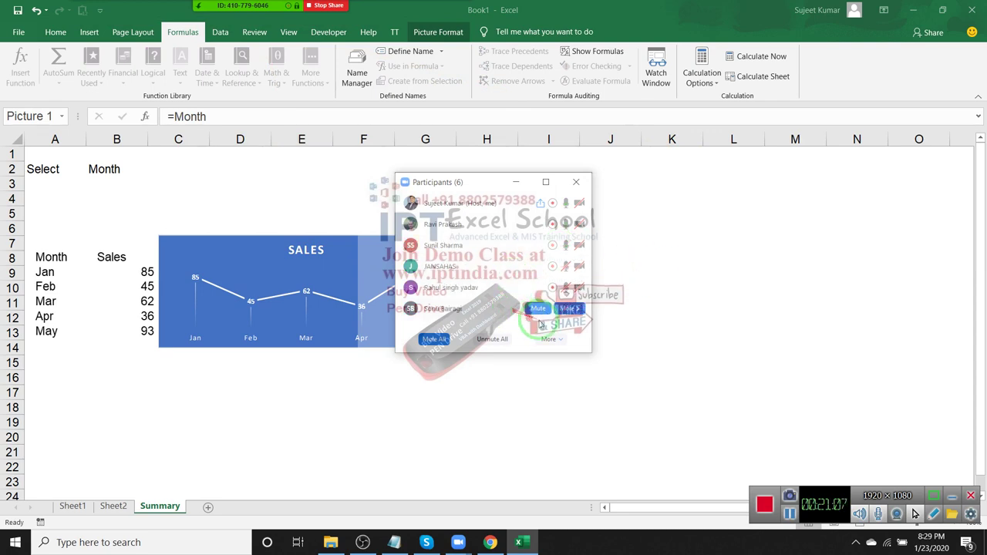
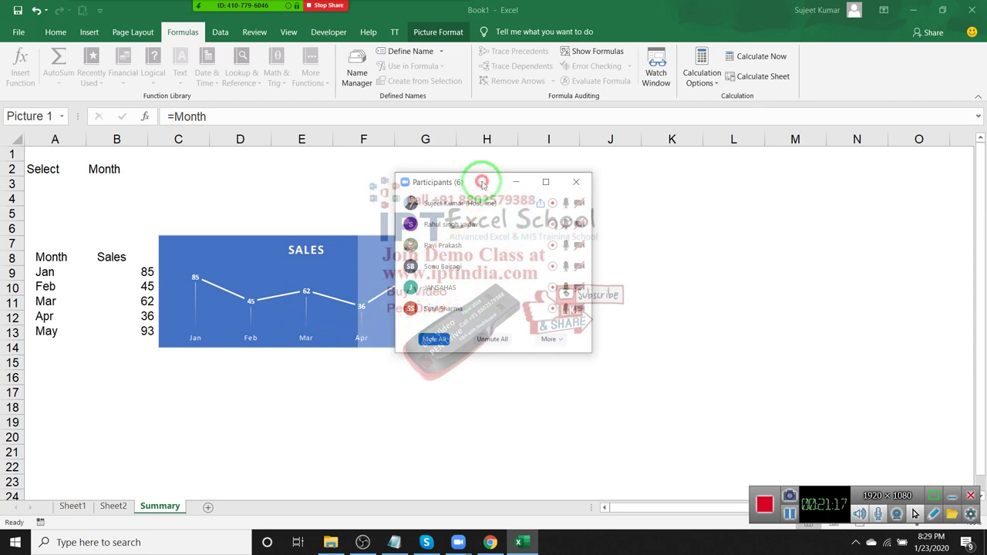
Close the Zoom participants list and bring up Sheet2's Name/Sales table.
left_click_drag(487, 181, 640, 183)
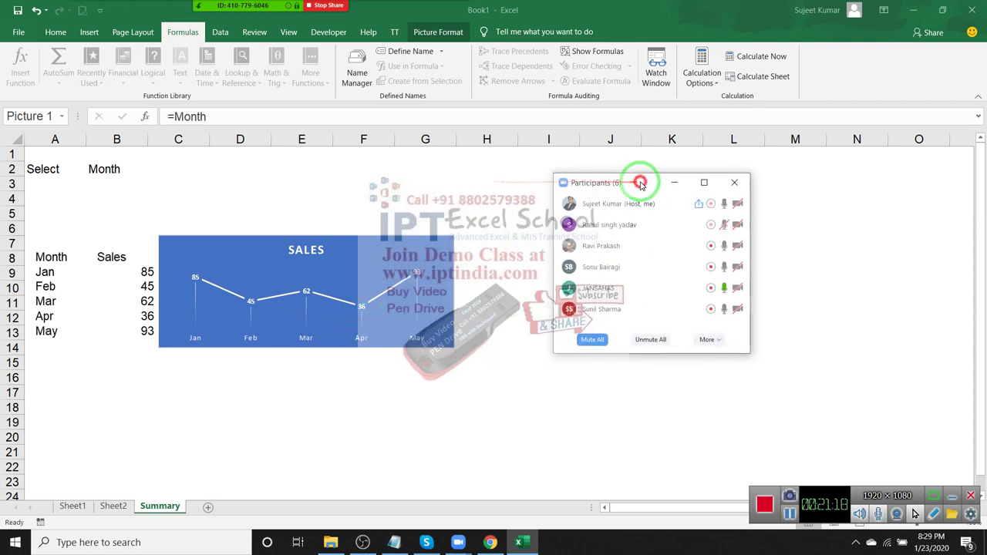
left_click(745, 187)
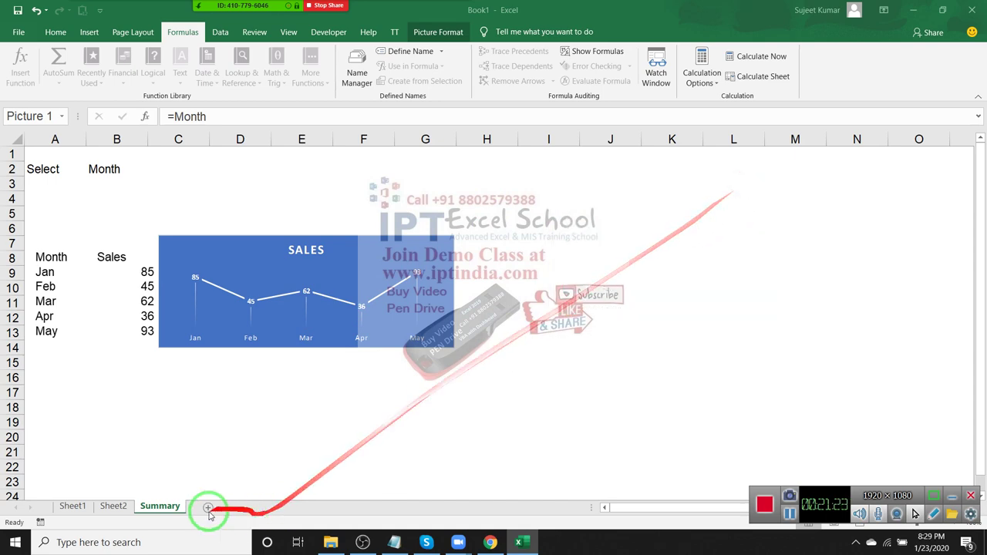
left_click(74, 506)
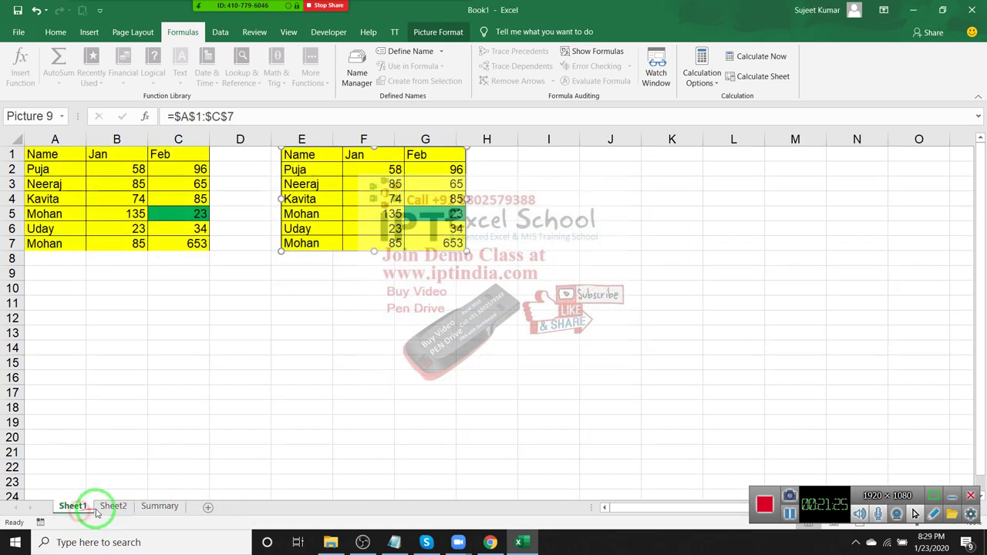
left_click(112, 506)
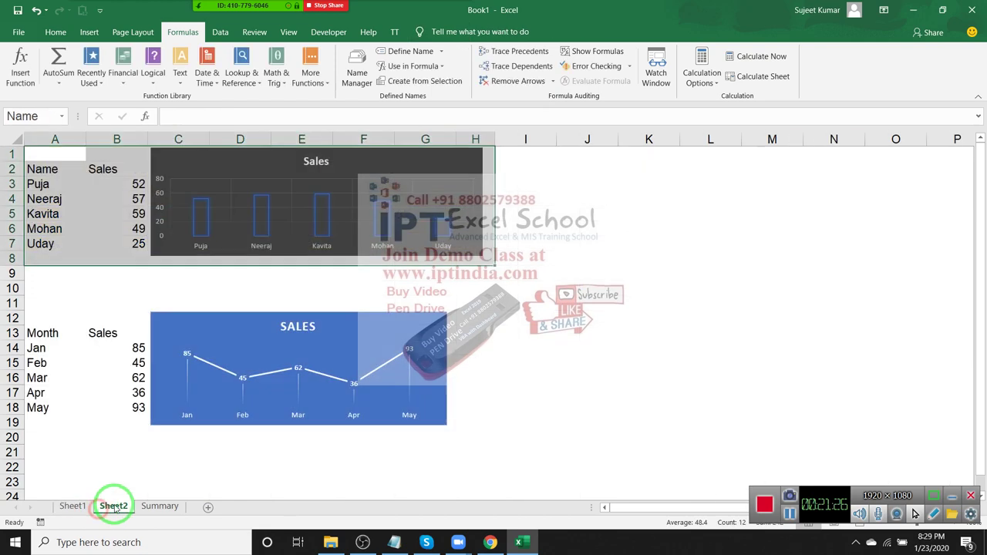
left_click(475, 273)
left_click_drag(46, 159, 487, 255)
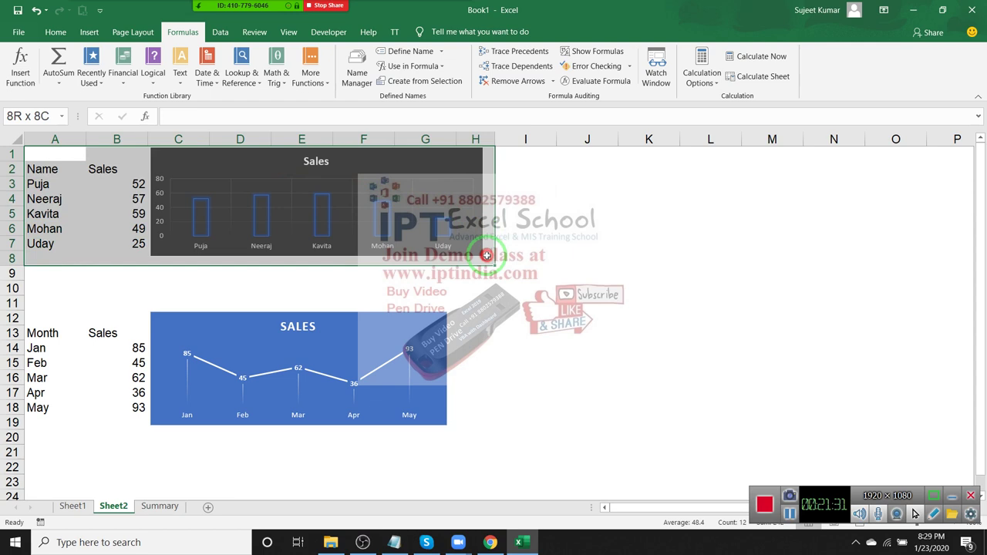
mouse_move(44, 169)
left_mouse_down()
mouse_move(116, 169)
mouse_move(121, 239)
left_mouse_up()
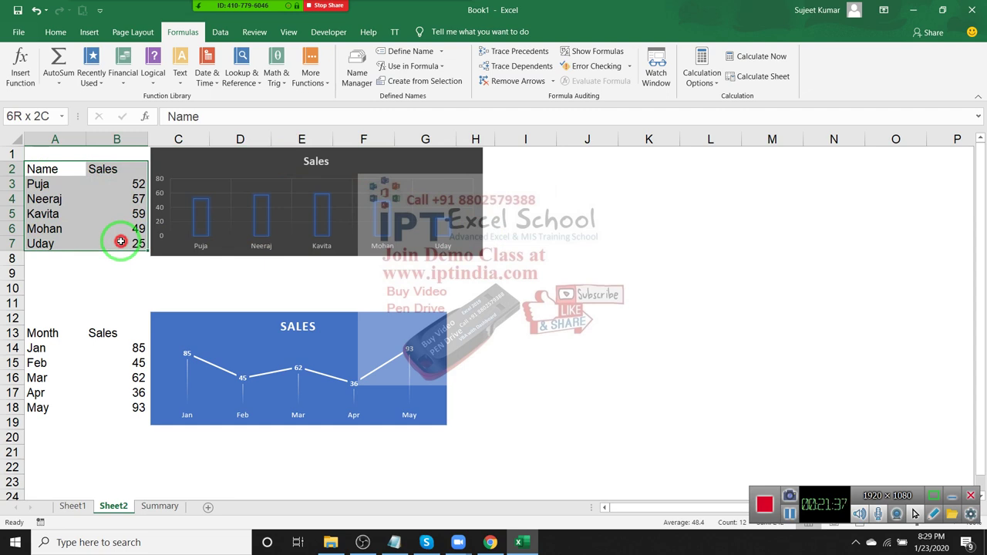
Delete the dark Sales column chart beside the Name/Sales table.
left_click(164, 247)
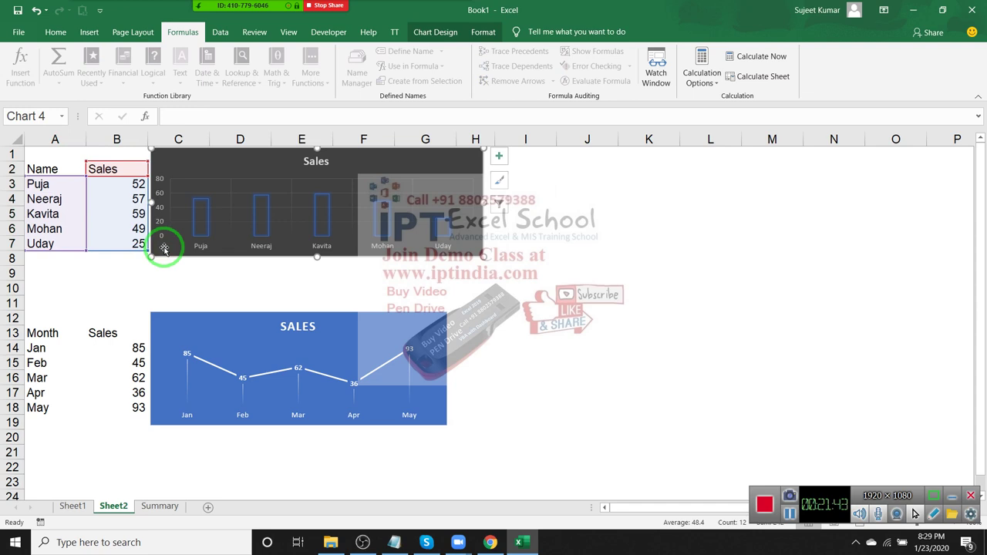
left_click_drag(38, 334, 117, 404)
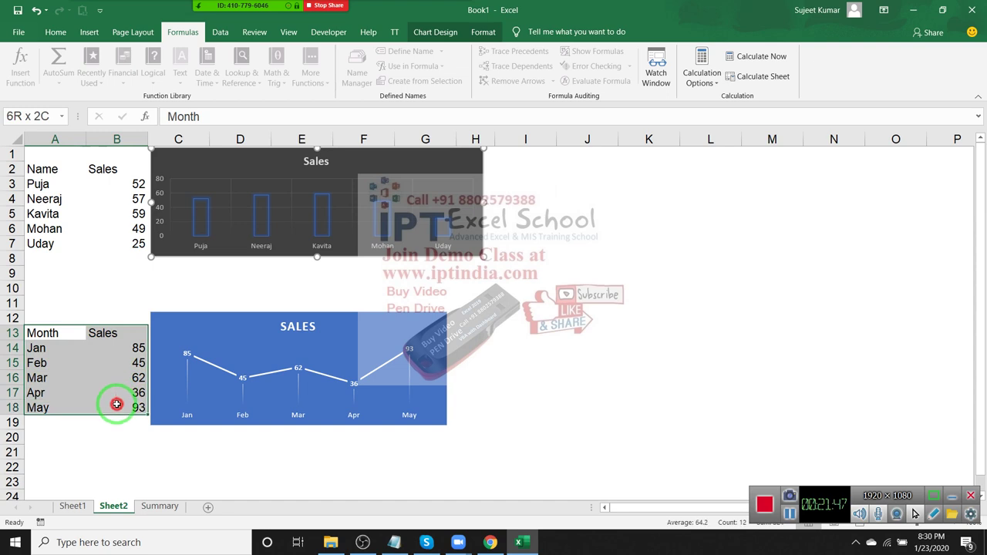
left_click(159, 284)
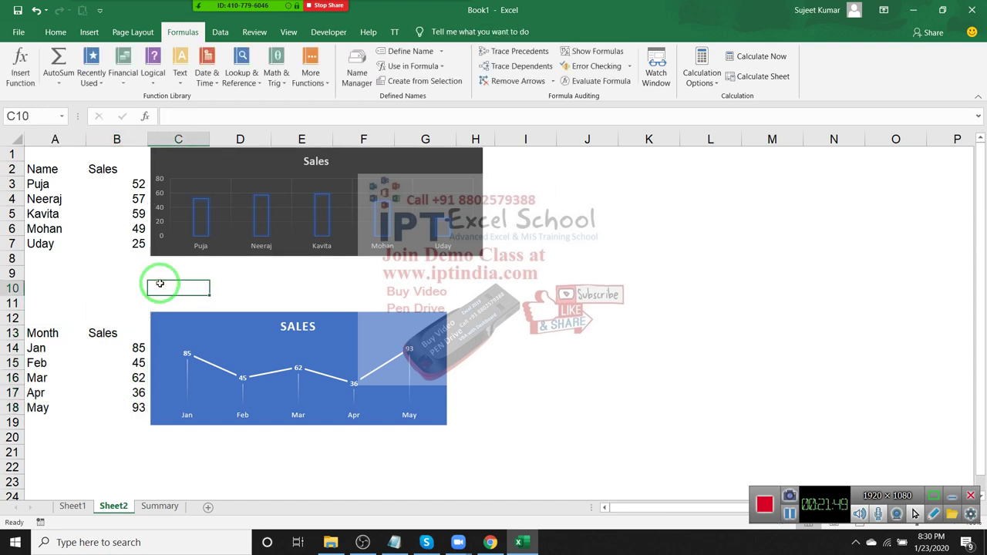
left_click(165, 257)
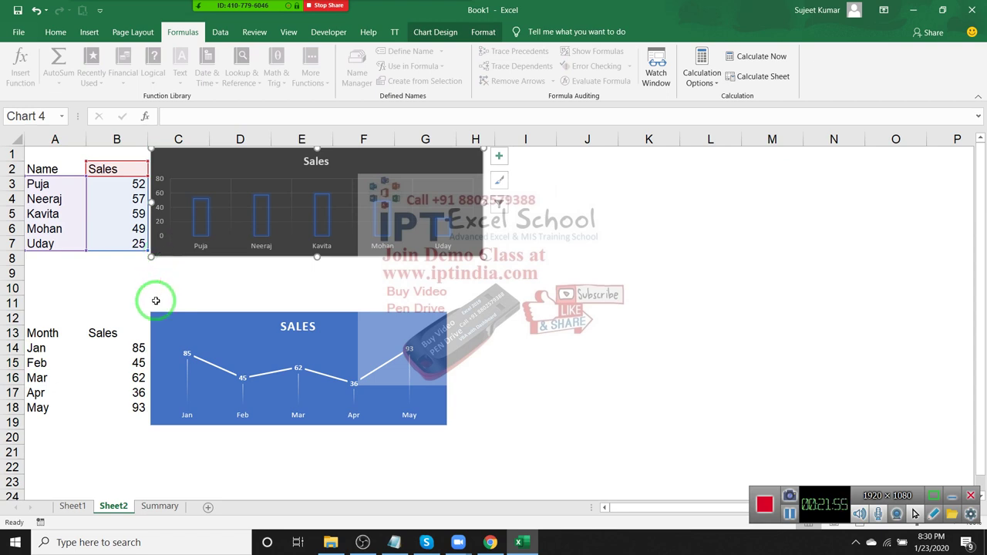
key("Delete")
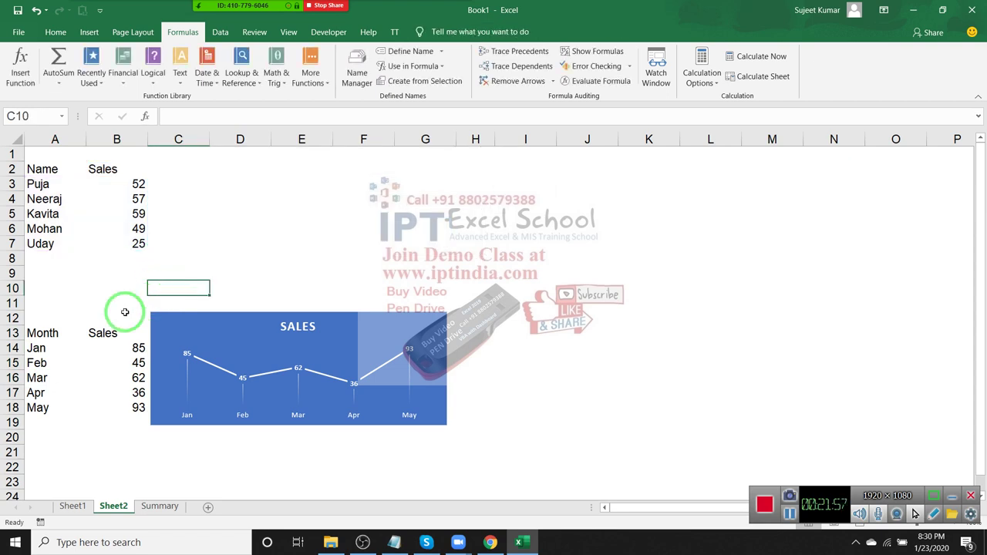
Insert a clustered column chart of A2:B7 and size it beside the Name table.
left_click_drag(39, 169, 139, 244)
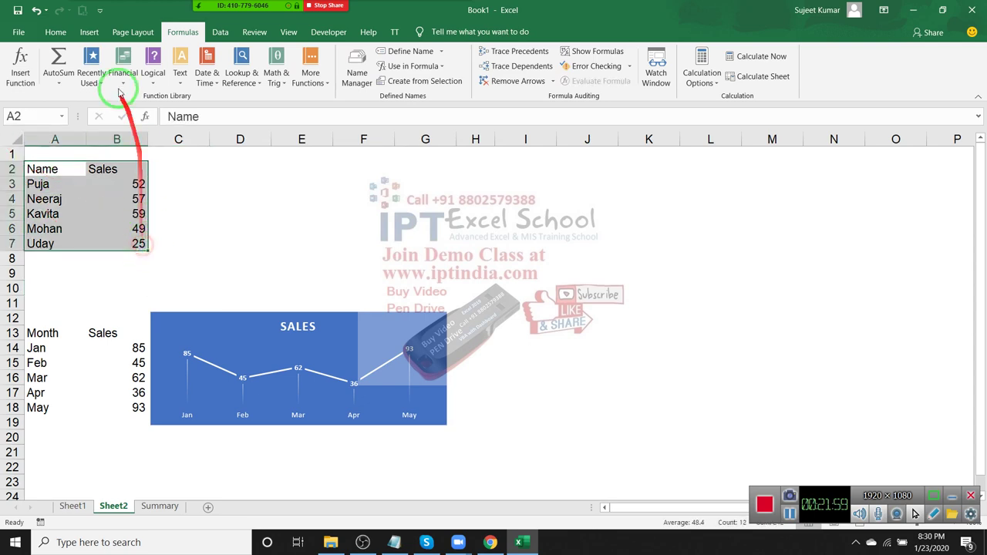
left_click(88, 32)
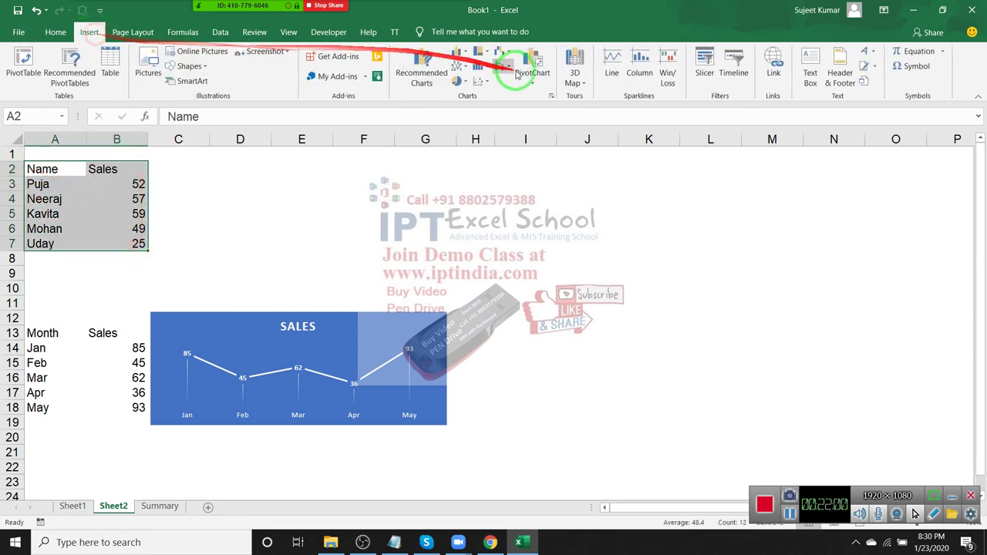
left_click(460, 54)
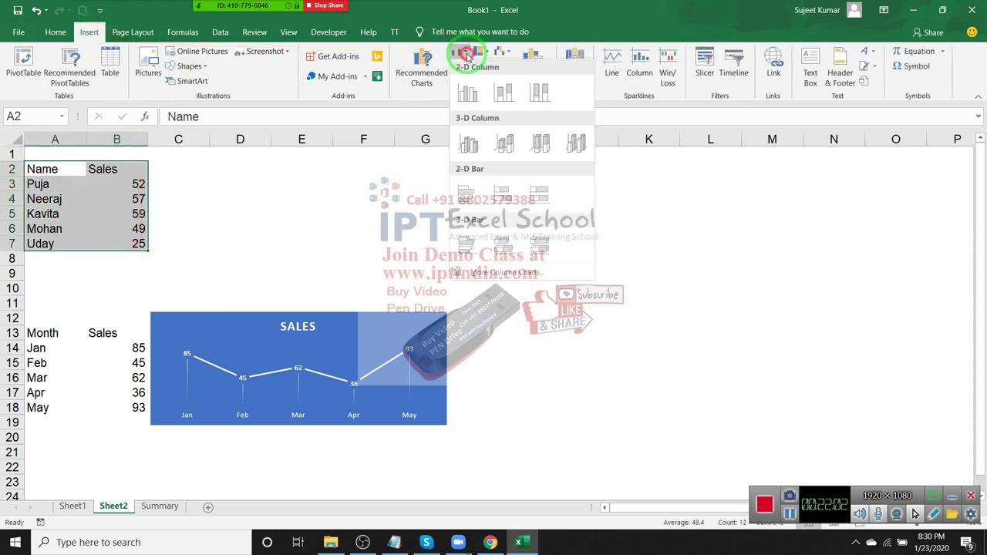
left_click(472, 98)
left_click_drag(404, 255, 221, 180)
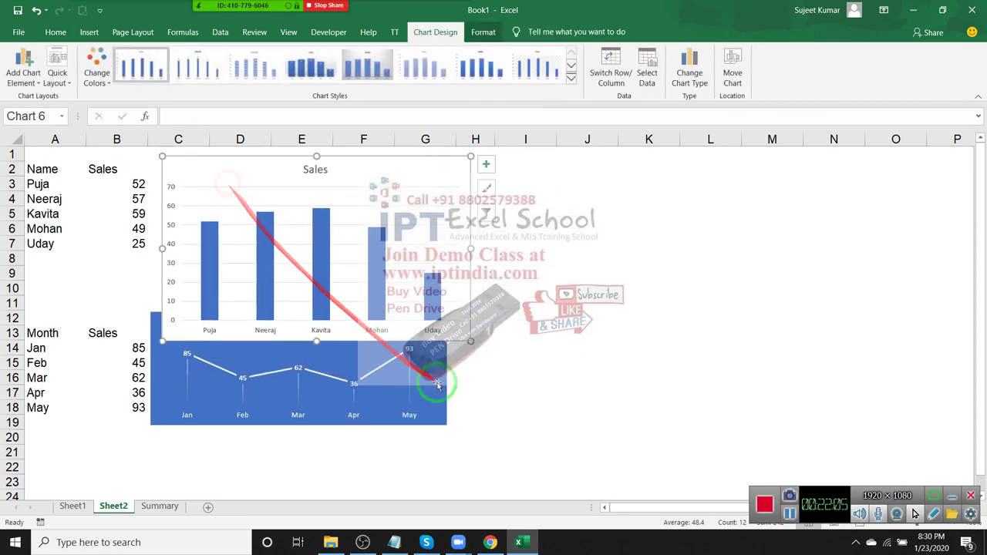
left_click_drag(471, 341, 435, 255)
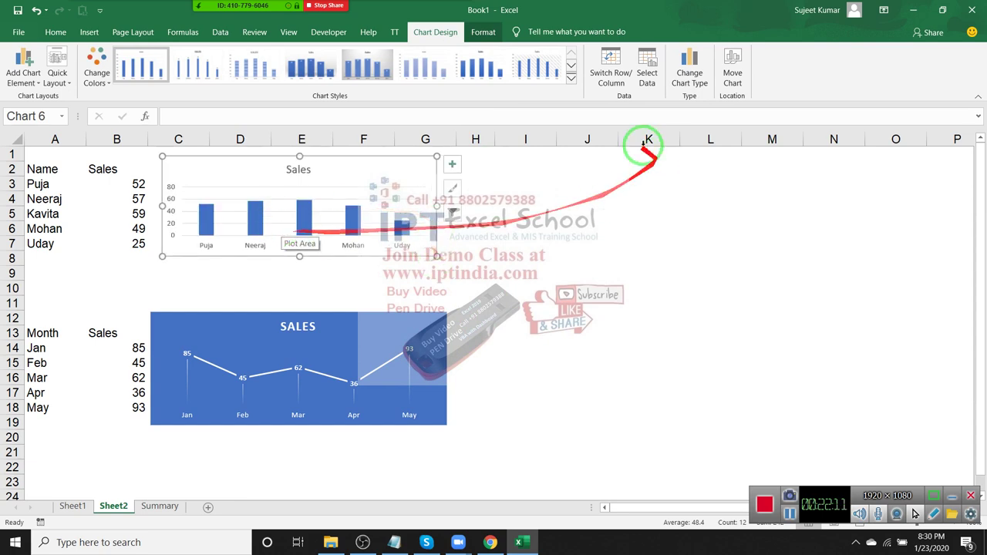
Apply a dark chart style to the new Sales column chart.
left_click(571, 77)
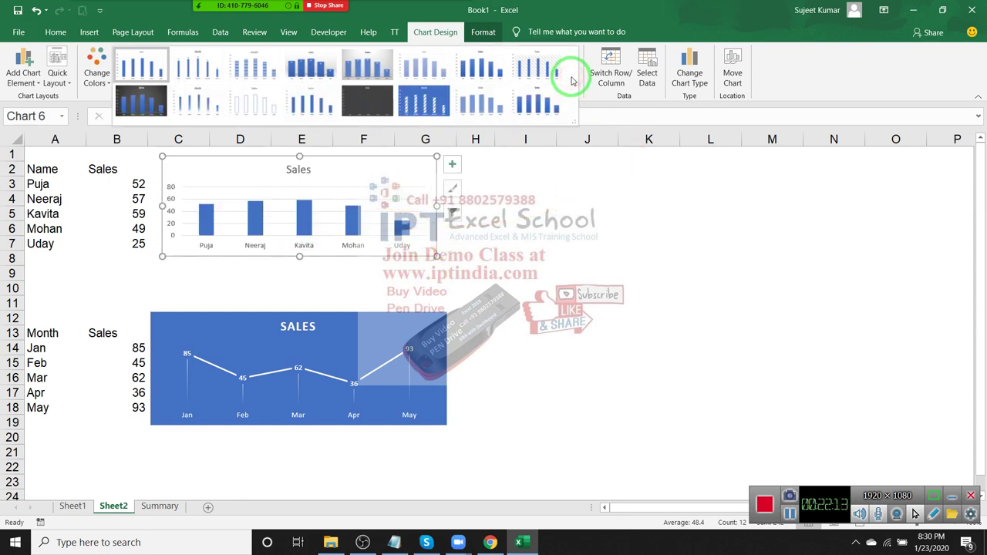
left_click(378, 119)
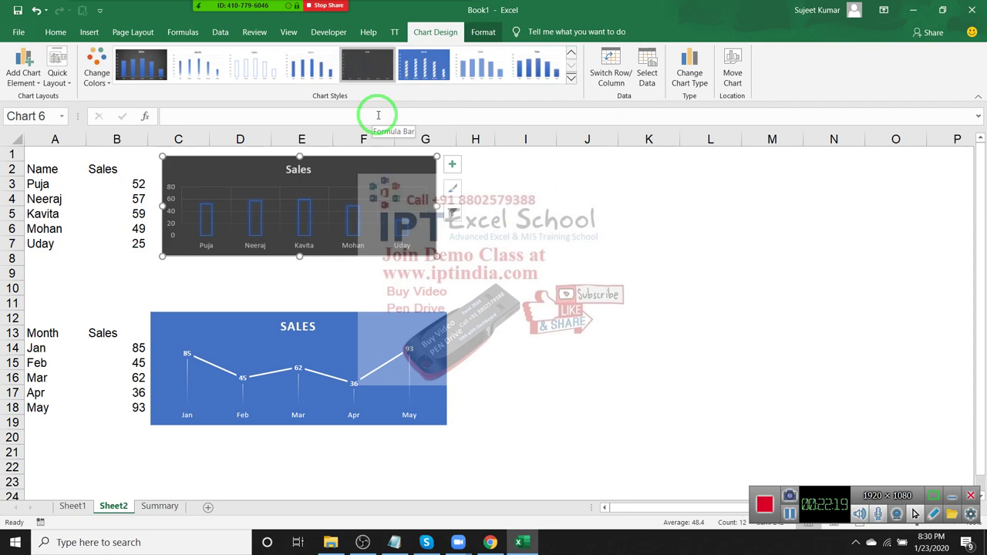
left_click(337, 318)
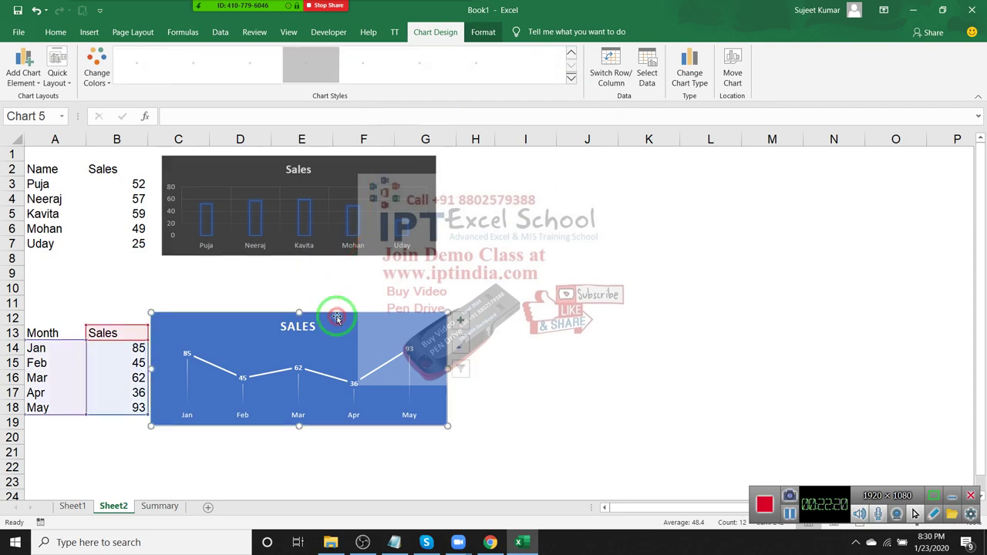
Inspect Sheet1's linked picture formula =$A$1:$C$7 and Sheet2's SALES line chart, then return to Summary.
left_click(266, 294)
left_click(72, 506)
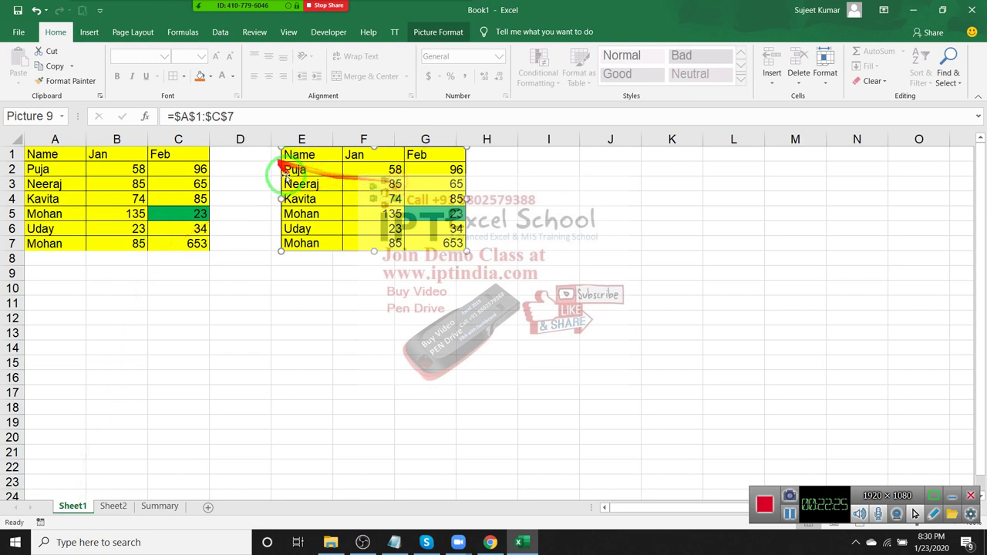
left_click(262, 112)
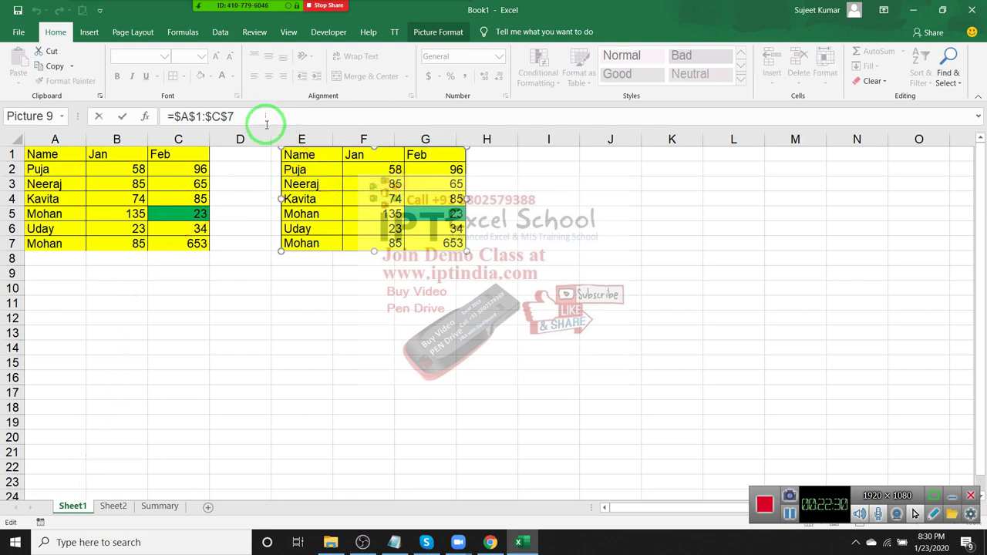
left_click(178, 169)
left_click(313, 179)
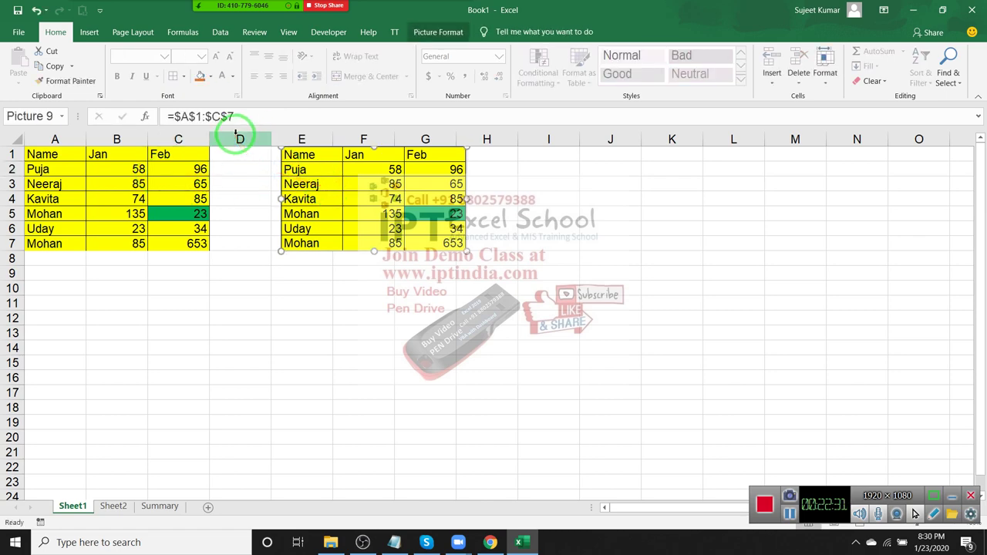
left_click(114, 506)
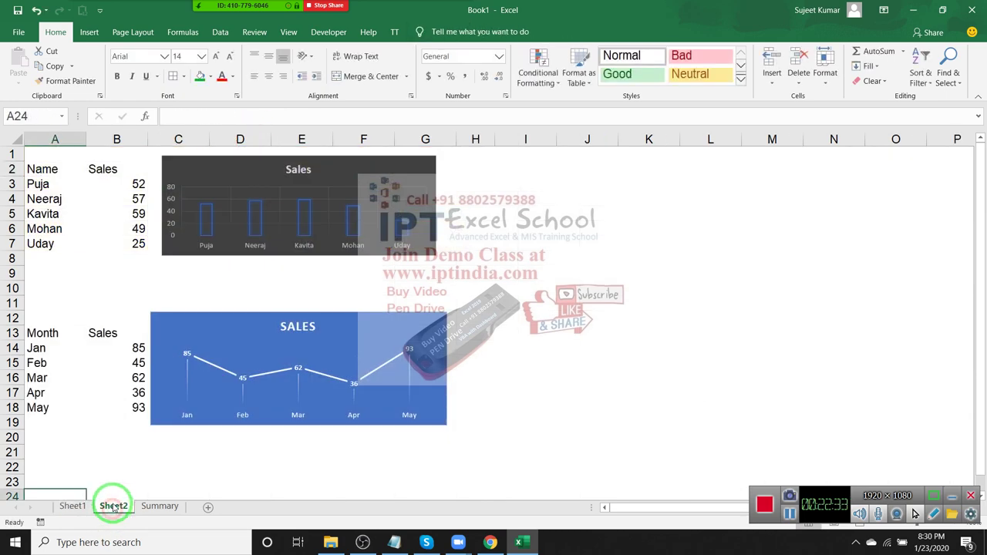
left_click(181, 337)
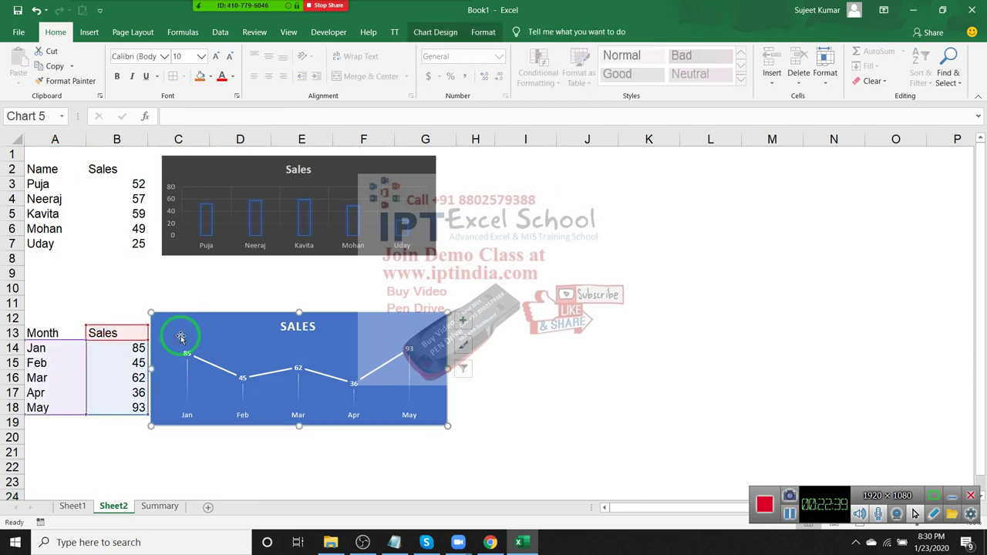
left_click(159, 506)
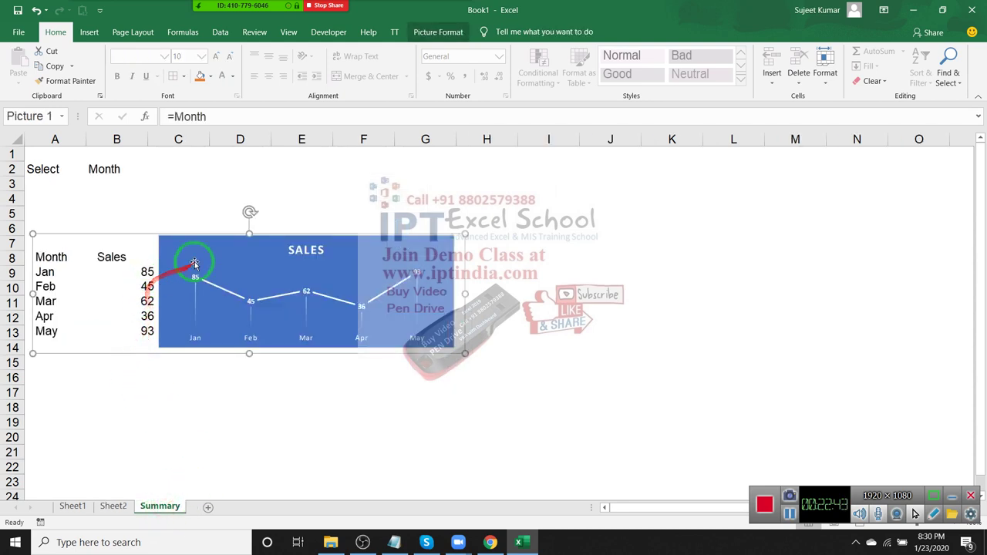
Nudge the linked picture higher on Summary and set Select cell B2 to Name.
left_click_drag(195, 264, 198, 233)
left_click(125, 168)
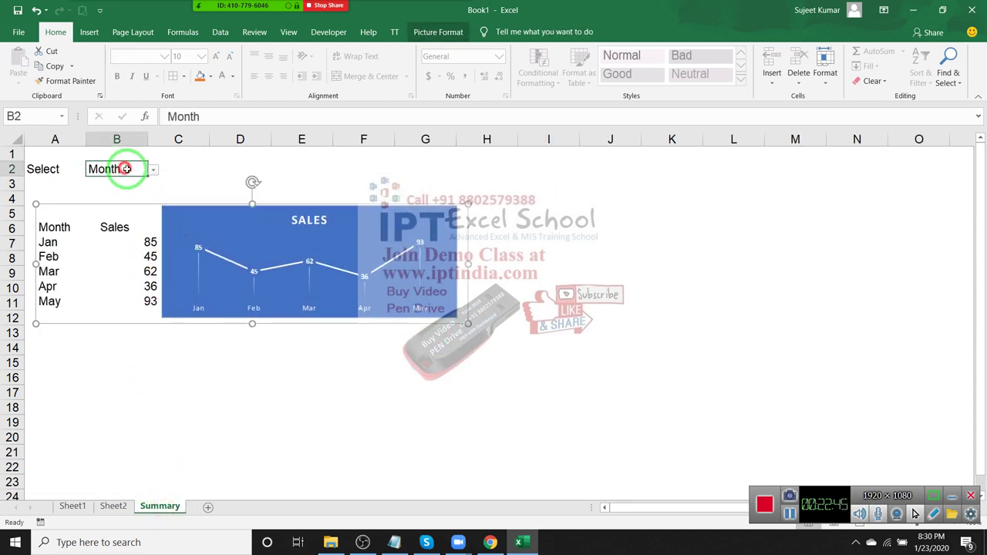
left_click(153, 170)
left_click(128, 182)
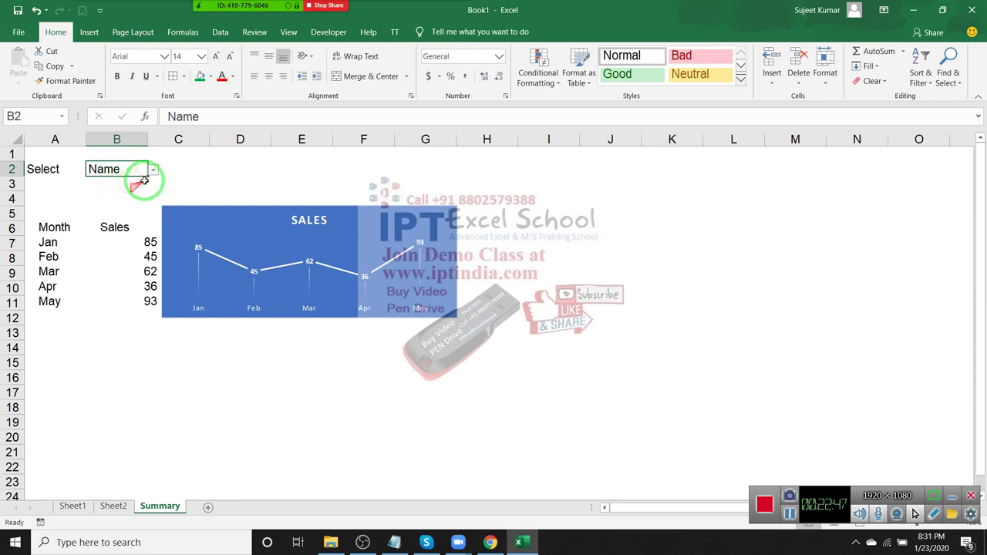
left_click_drag(89, 272, 210, 292)
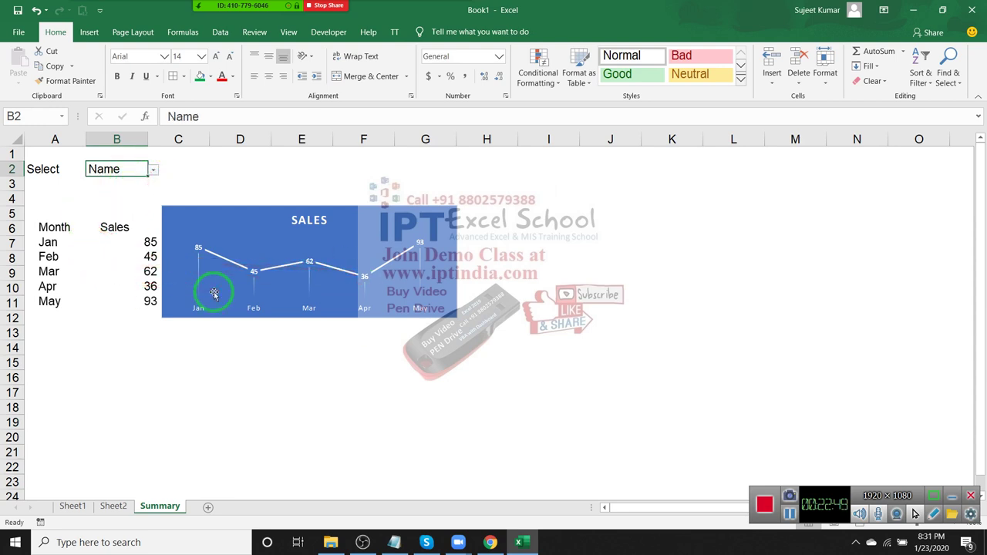
Look over Sheet2's sales values and the Month/Sales table.
left_click(113, 506)
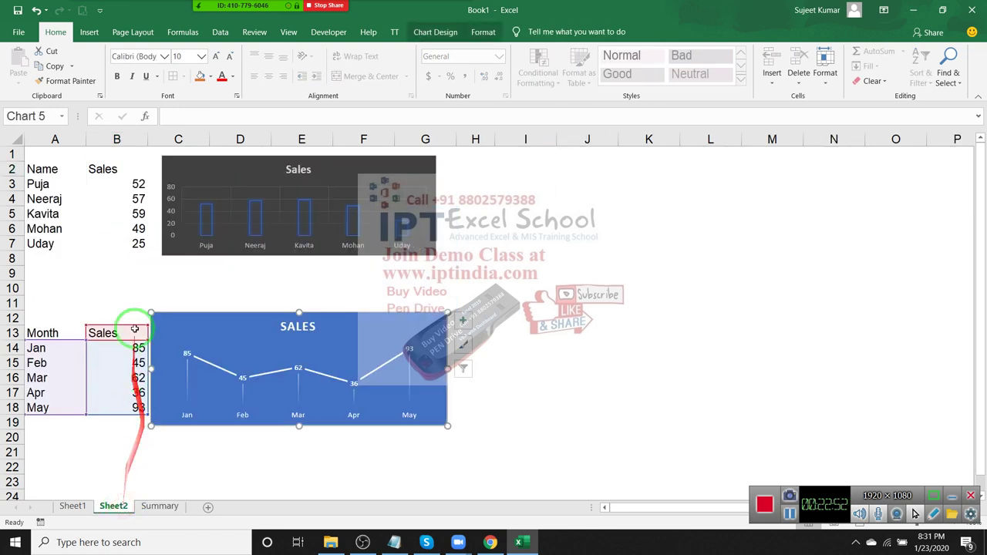
left_click(115, 169)
left_click(110, 231)
left_click_drag(110, 231, 119, 327)
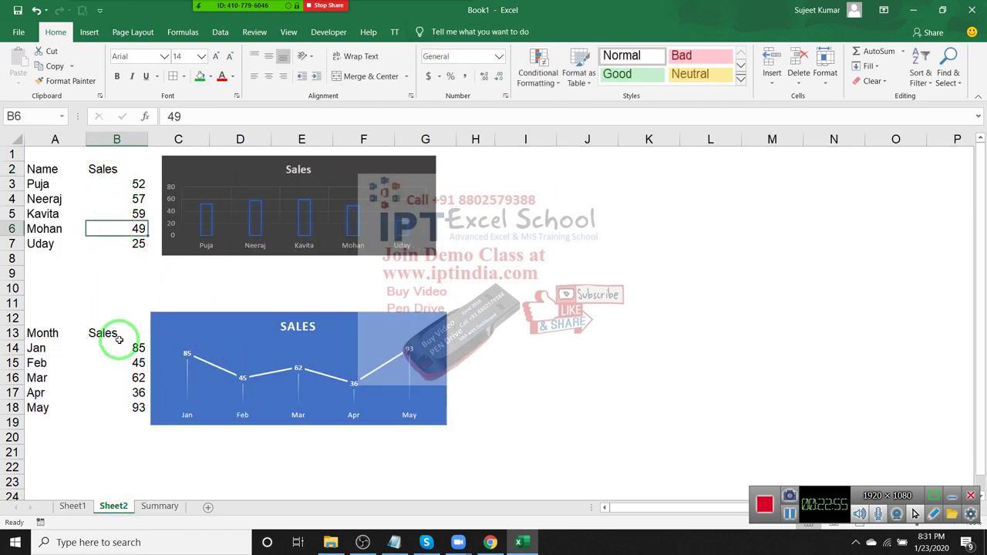
left_click(116, 335)
scroll(116, 337, "down", 5)
mouse_move(121, 338)
left_mouse_down()
mouse_move(51, 250)
mouse_move(395, 529)
left_mouse_up()
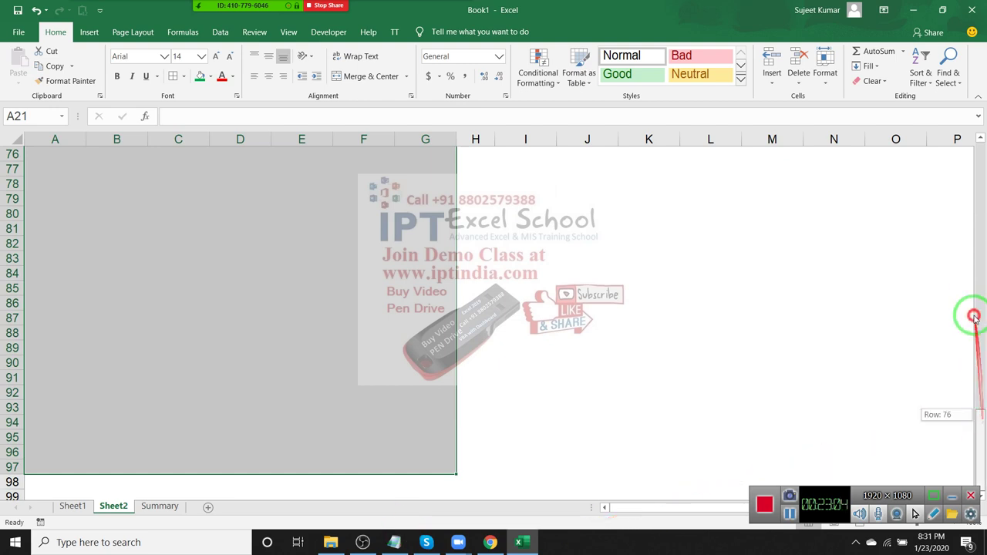
scroll(965, 251, "up", 16)
Select range A20:E23 on Sheet2, then return to Summary.
left_click_drag(979, 340, 980, 210)
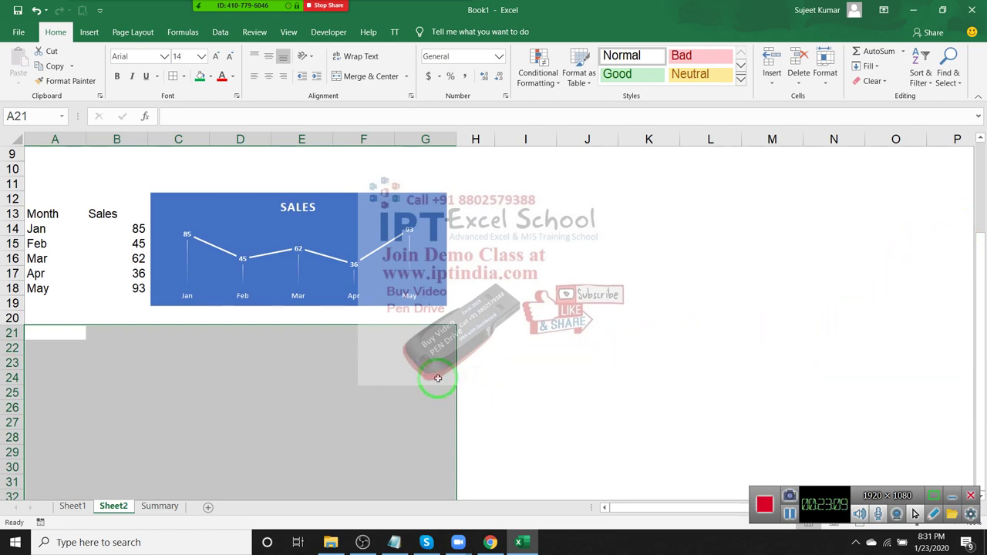
scroll(315, 370, "up", 3)
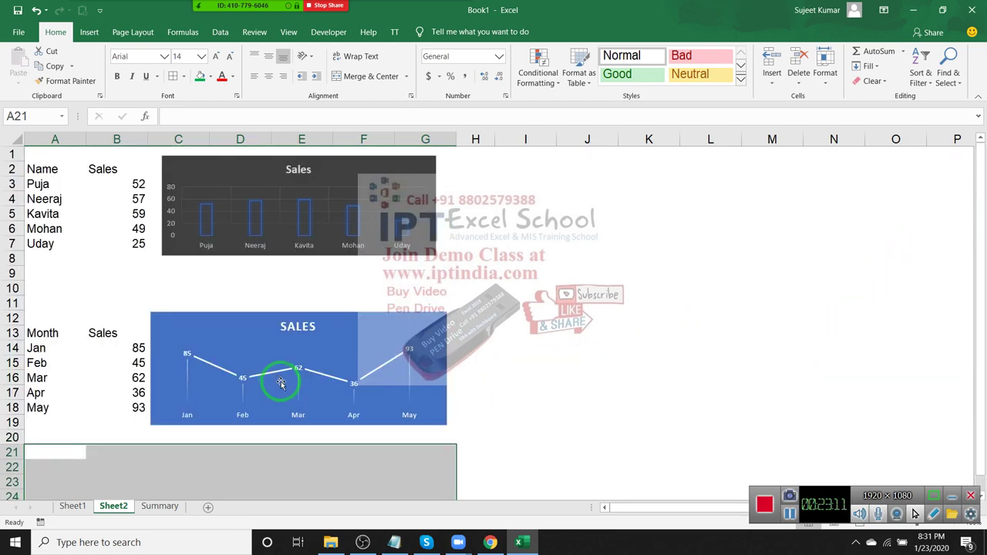
left_click(475, 288)
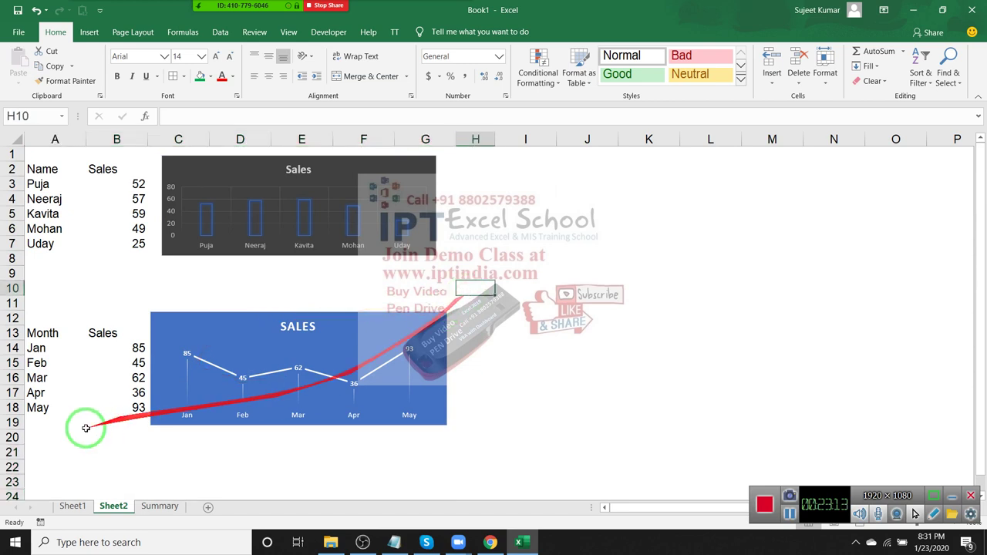
left_click(35, 442)
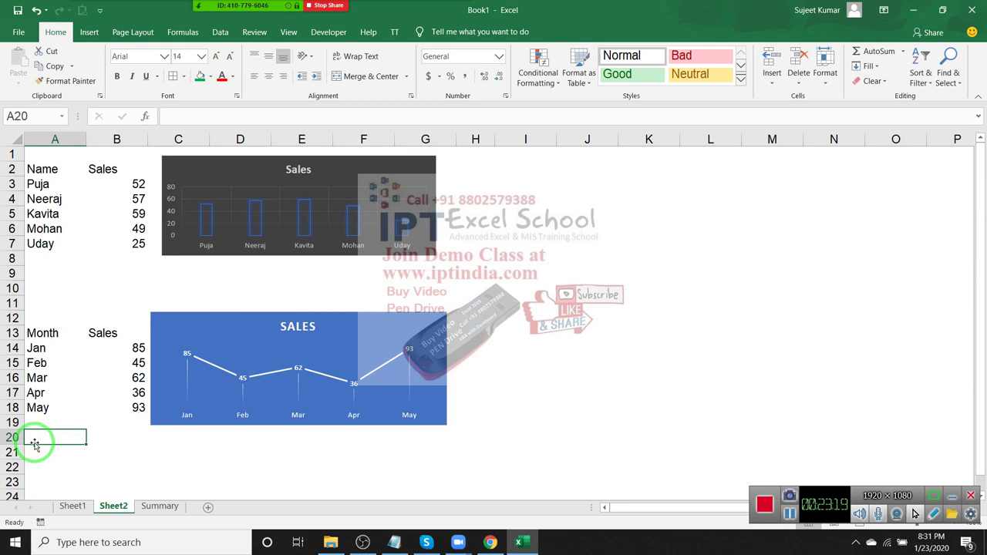
left_click_drag(35, 444, 297, 480)
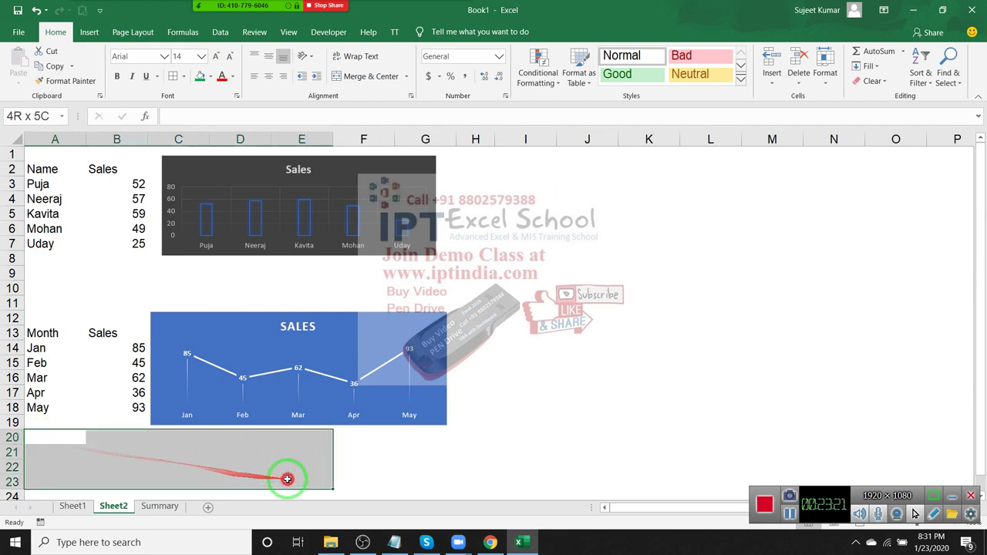
left_click(162, 508)
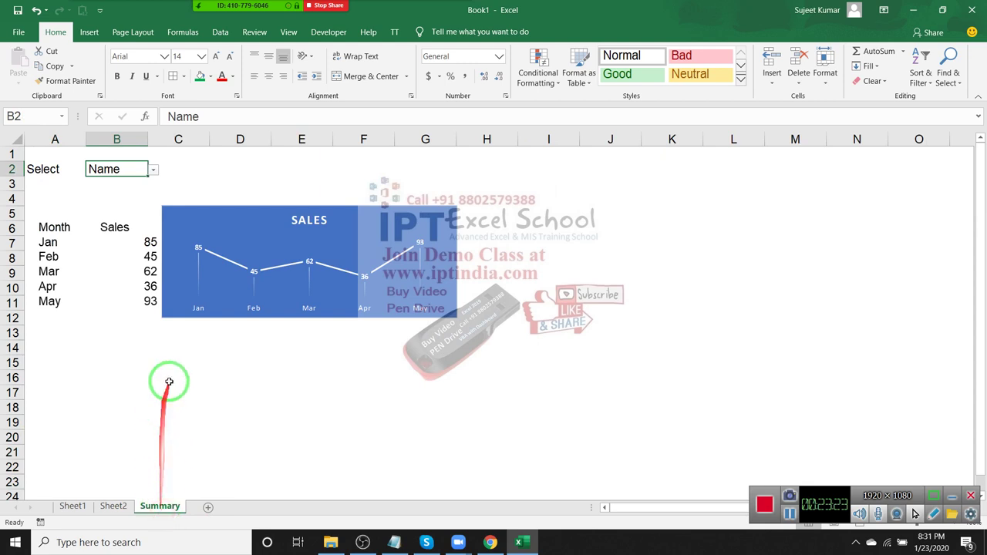
Review B2's Select choices on Summary, keeping Name, and the A1:E4 range on Sheet2.
left_click(188, 253)
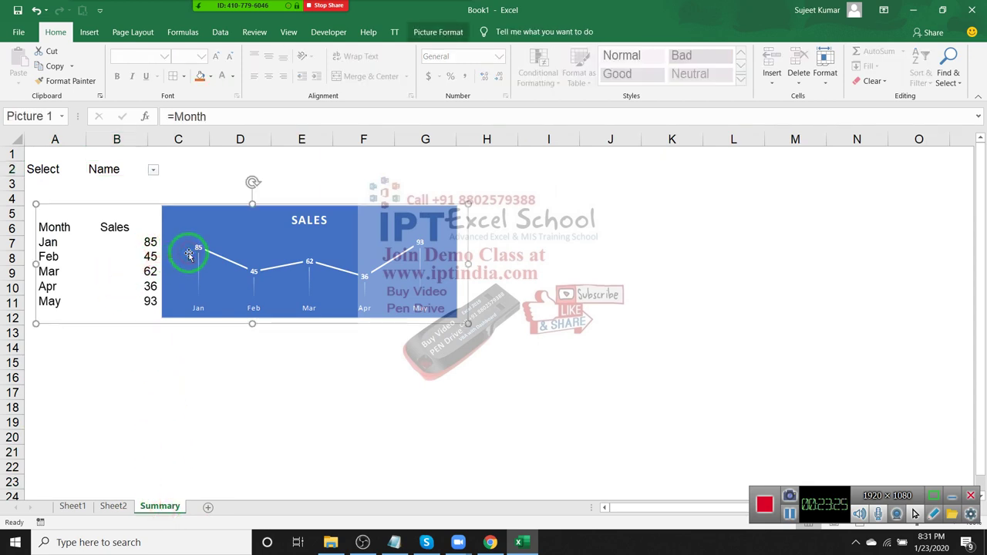
left_click(153, 171)
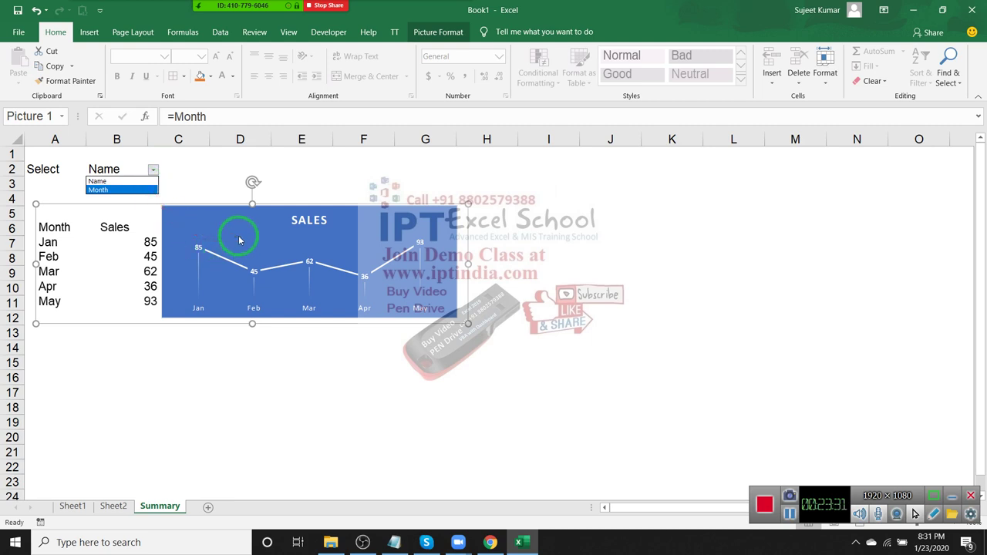
key("Escape")
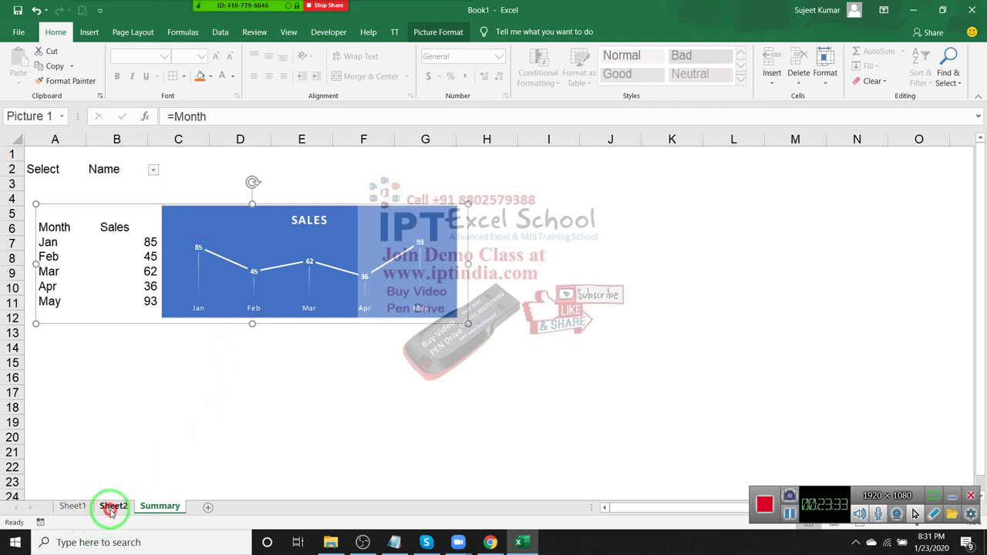
left_click(112, 511)
mouse_move(52, 153)
left_mouse_down()
mouse_move(325, 202)
mouse_move(413, 258)
left_mouse_up()
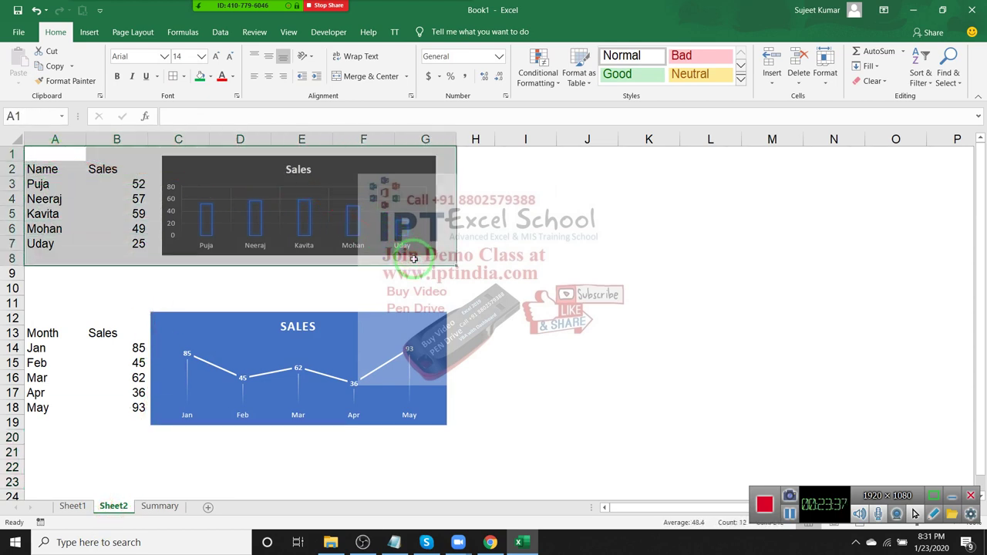
left_click(158, 507)
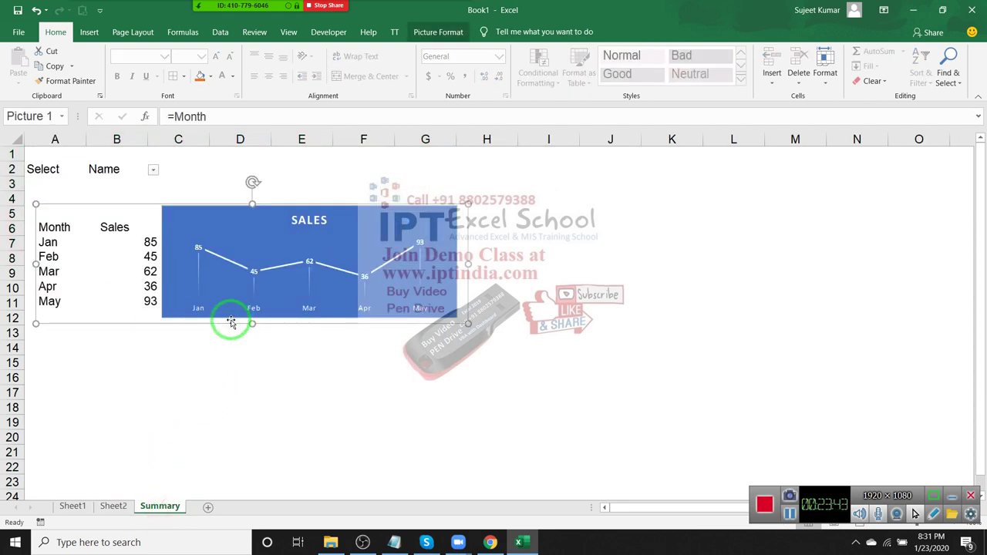
On Sheet1, select the linked picture of the Name/Jan/Feb table.
left_click(68, 509)
left_click(124, 212)
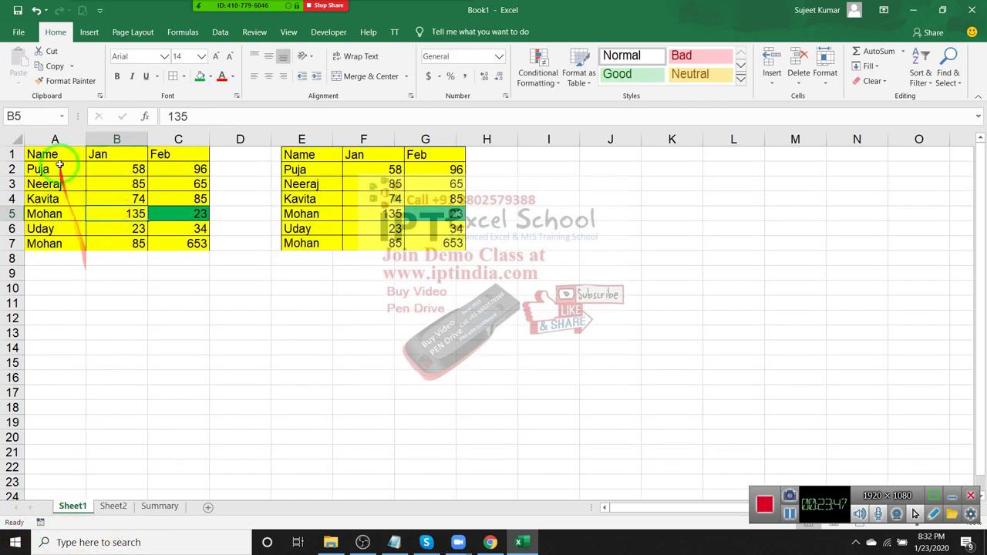
left_click(349, 245)
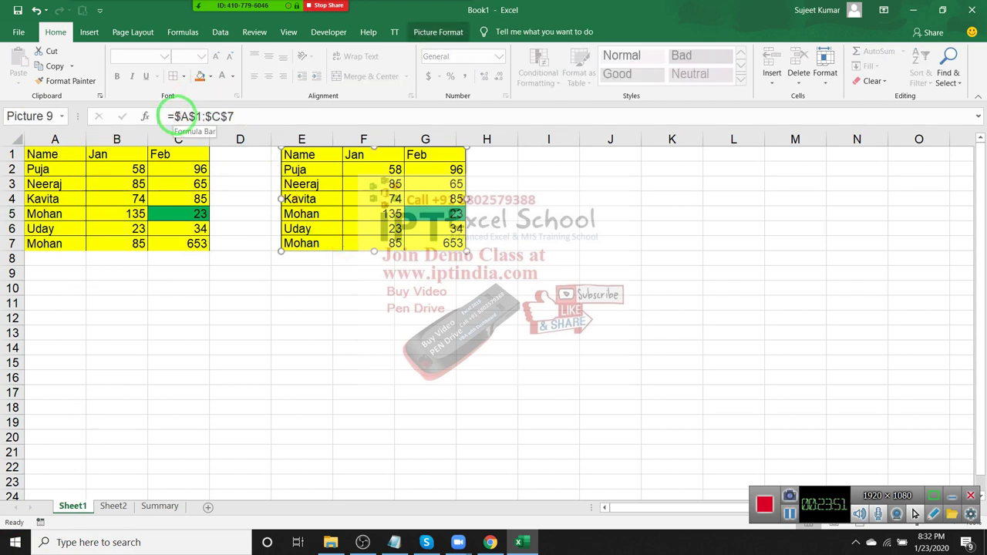
Change the Sheet1 linked picture's reference to =$A$1:$C$6.
left_click_drag(173, 116, 259, 117)
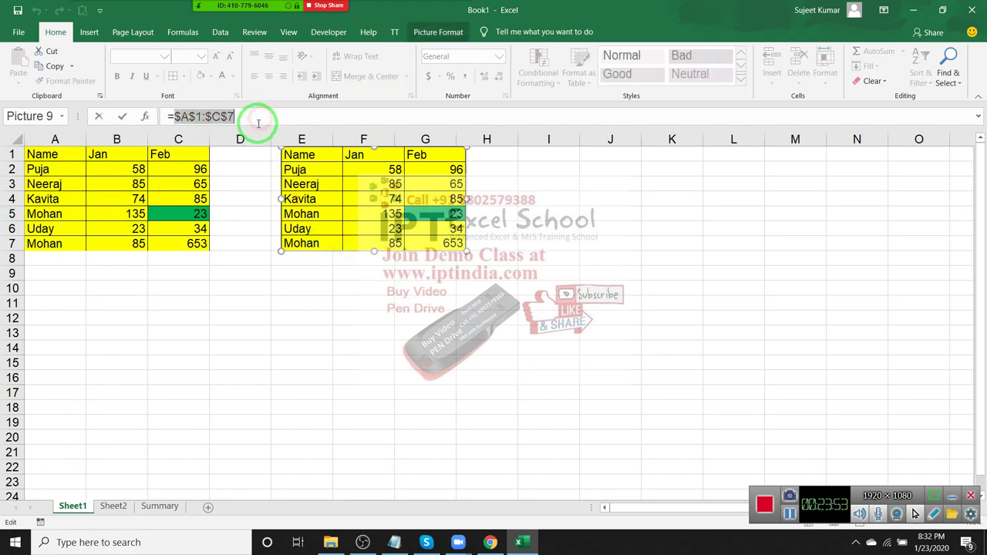
left_click(258, 123)
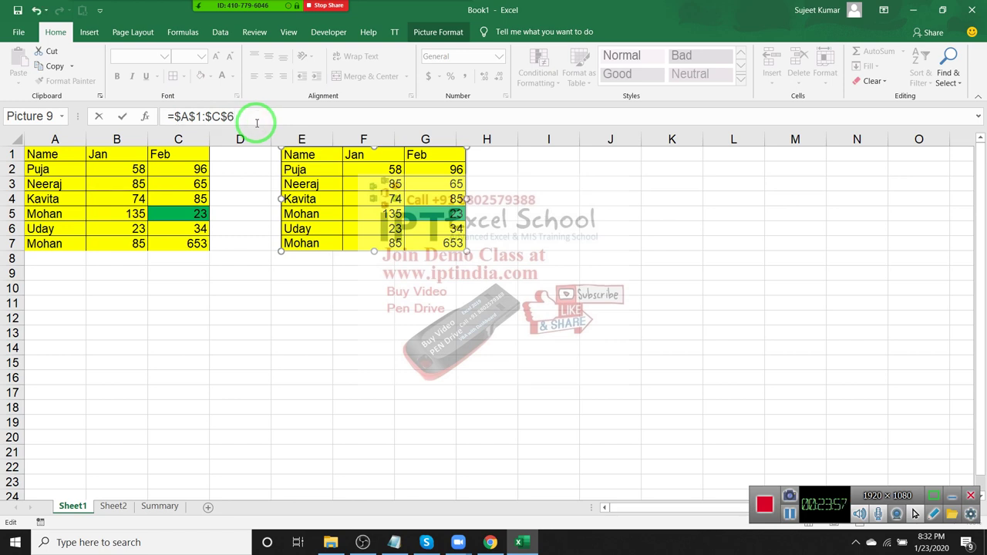
key("Return")
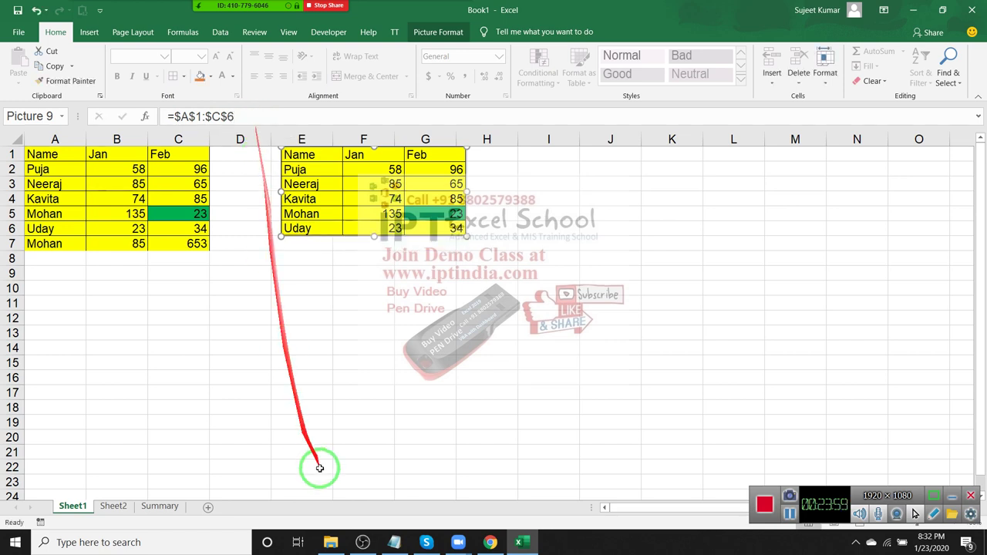
Dismiss the meeting time-limit popup in the browser and return to the Excel workbook.
mouse_move(425, 547)
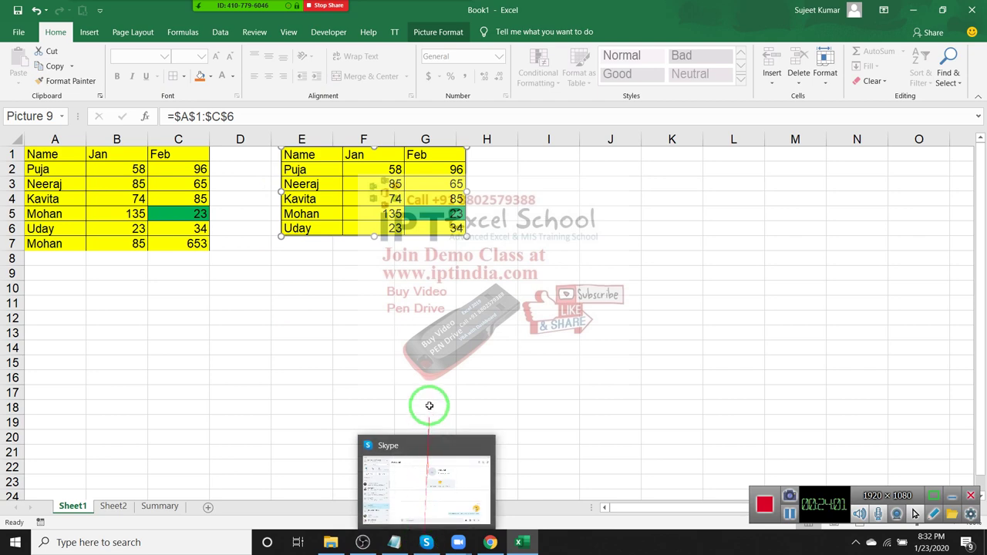
mouse_move(482, 546)
left_click(484, 545)
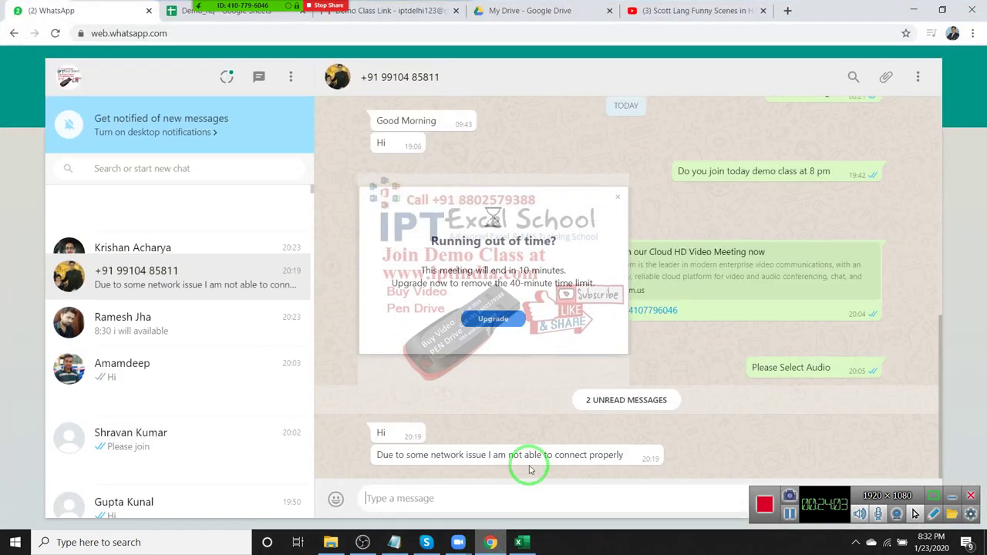
left_click(620, 199)
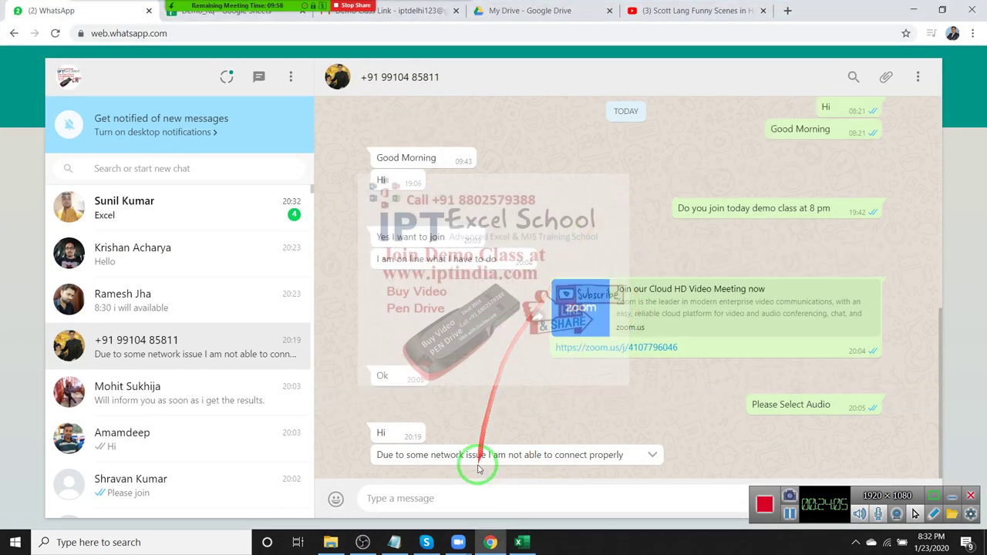
left_click(494, 543)
left_click(520, 544)
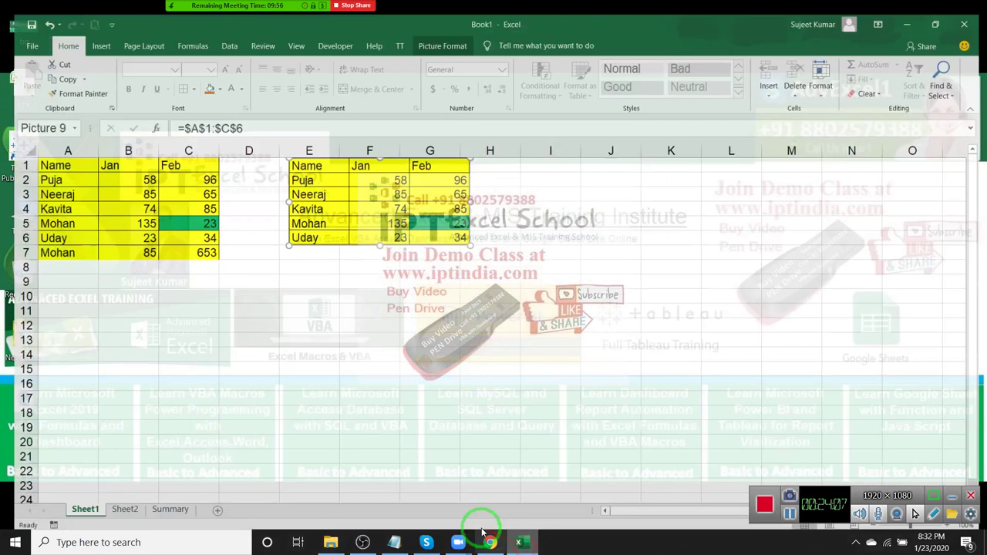
Paste Sheet2's A1:G8 onto Summary as a linked picture beside the SALES chart.
left_click(162, 507)
left_click(113, 507)
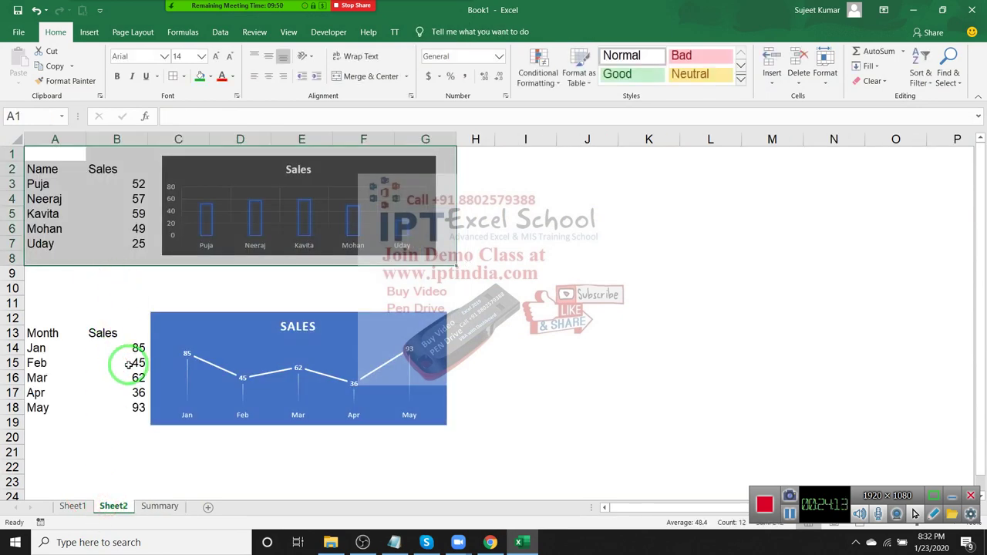
key("ctrl+c")
left_click(162, 507)
left_click(590, 243)
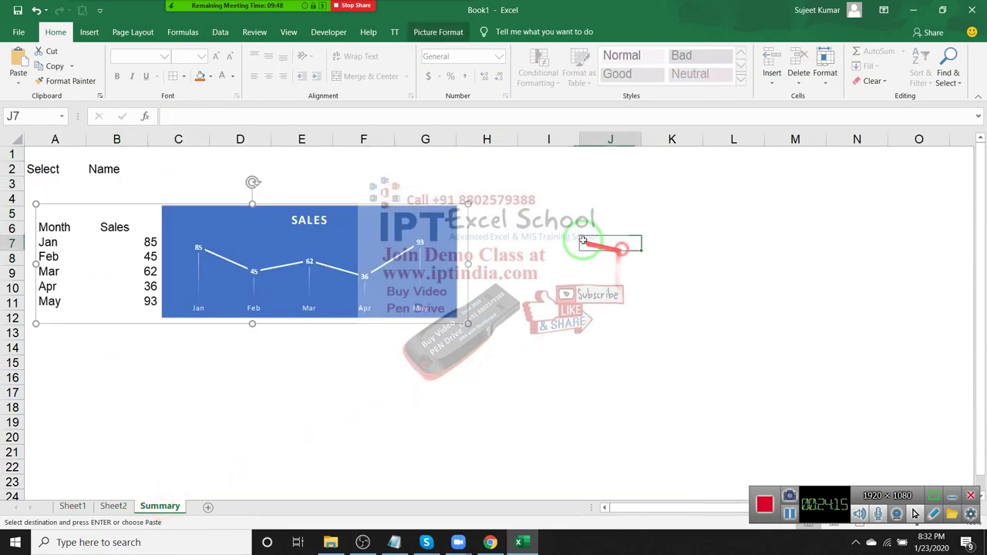
left_click(26, 84)
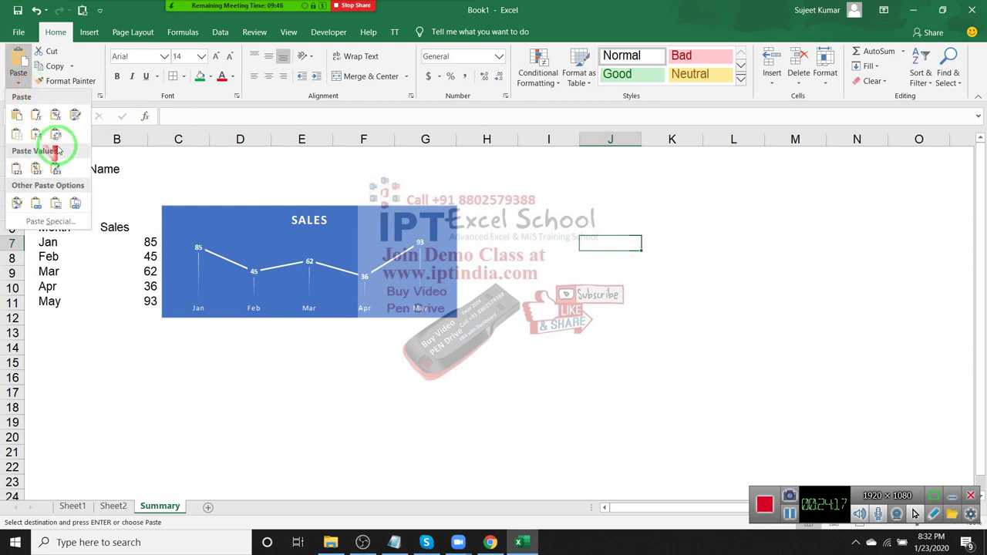
left_click(77, 200)
left_click_drag(655, 253, 345, 210)
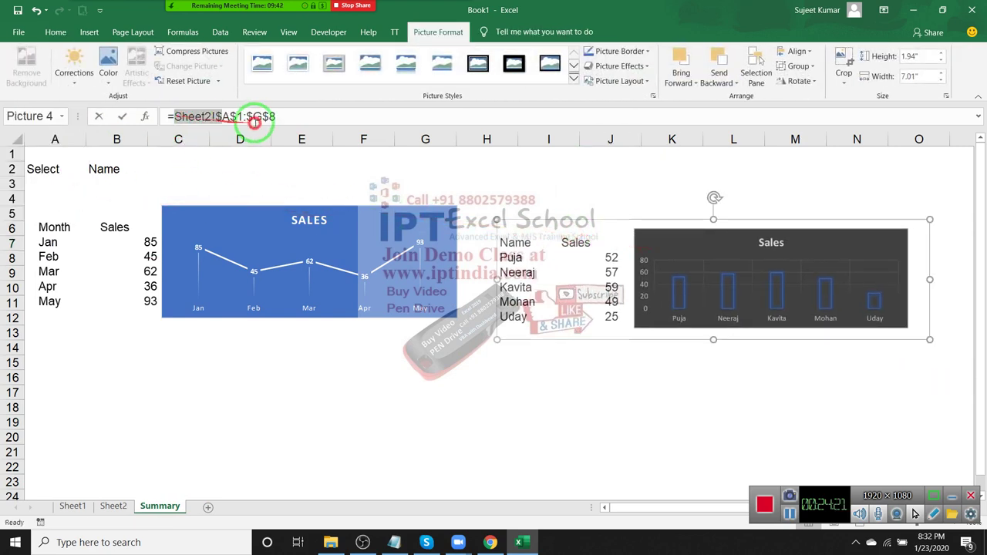
Abandon editing the picture's Sheet2!$A$1:$G$8 reference and delete the extra linked picture.
left_click_drag(175, 115, 301, 122)
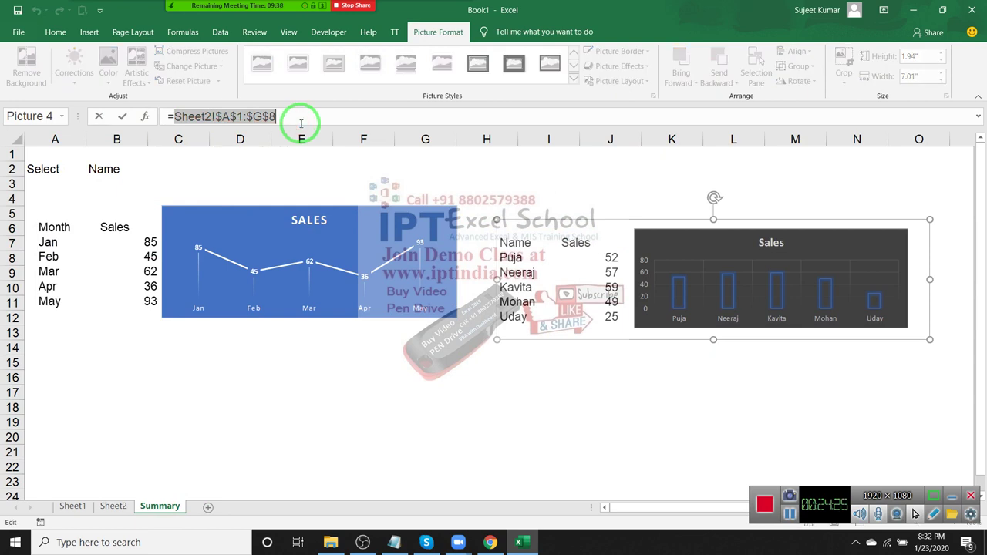
left_click(116, 507)
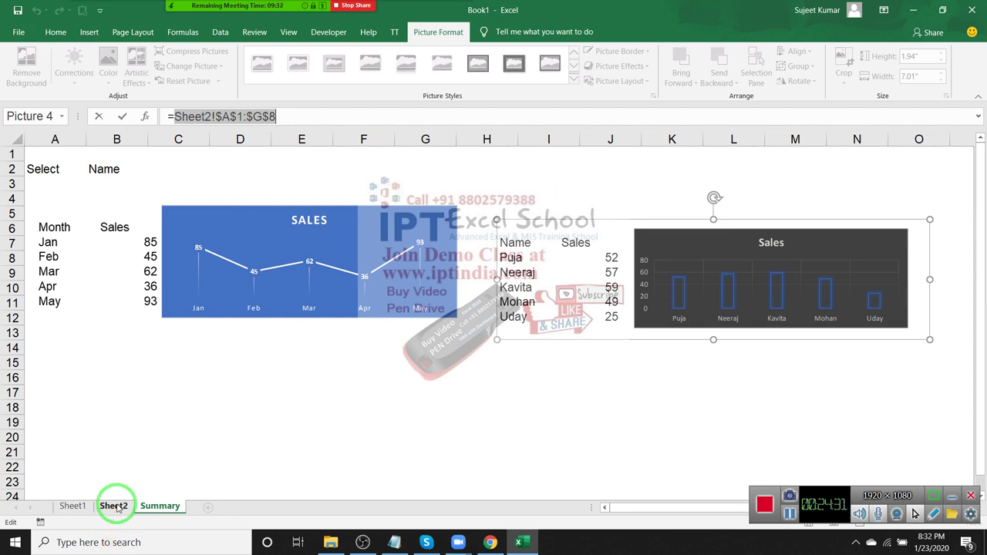
key("BackSpace")
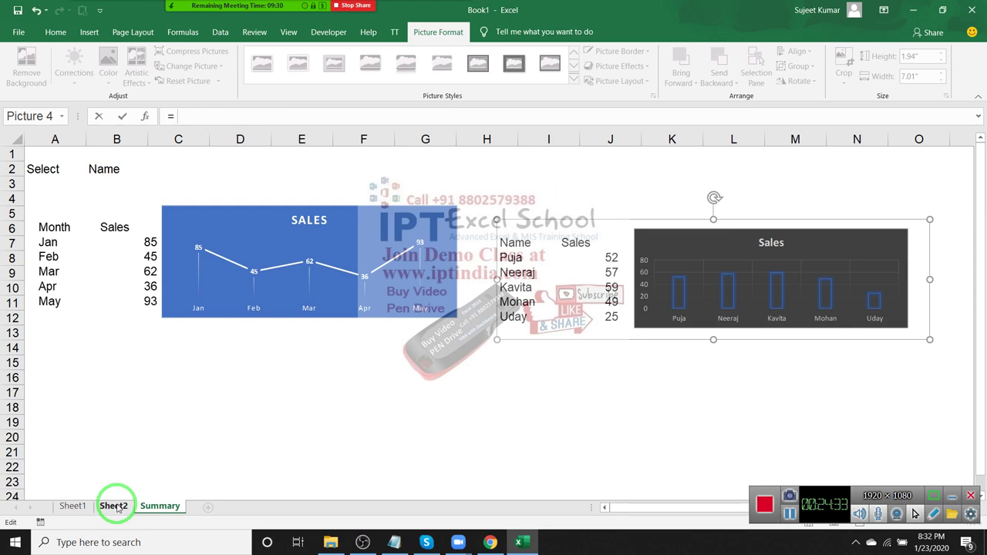
key("Escape")
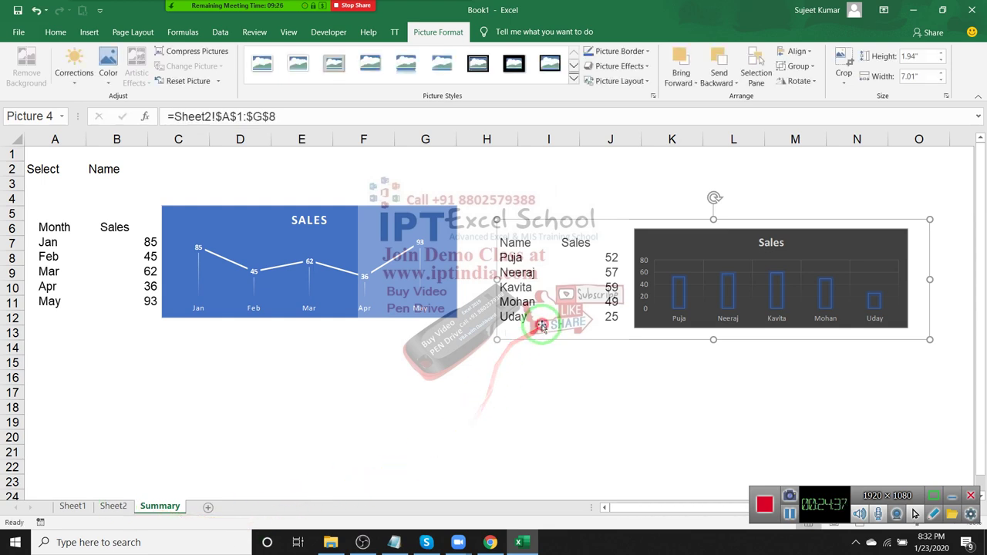
key("Delete")
left_click(113, 507)
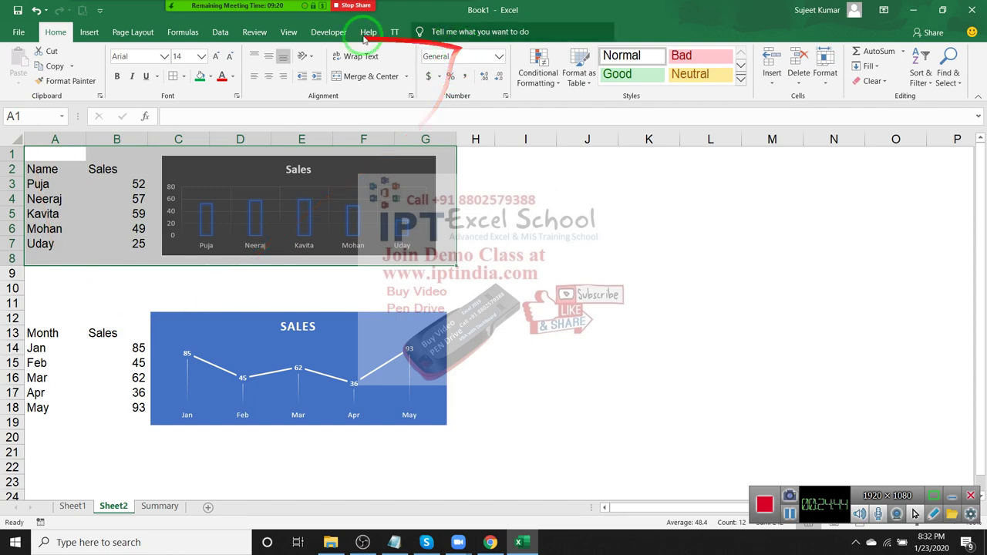
Start defining a new range name via Formulas > Define Name.
left_click(250, 35)
left_click(183, 32)
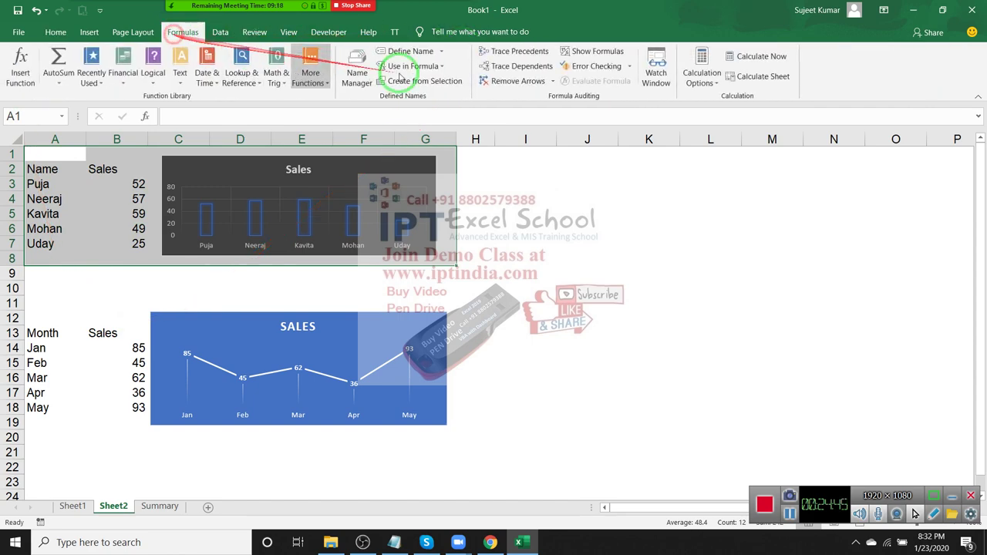
left_click(410, 51)
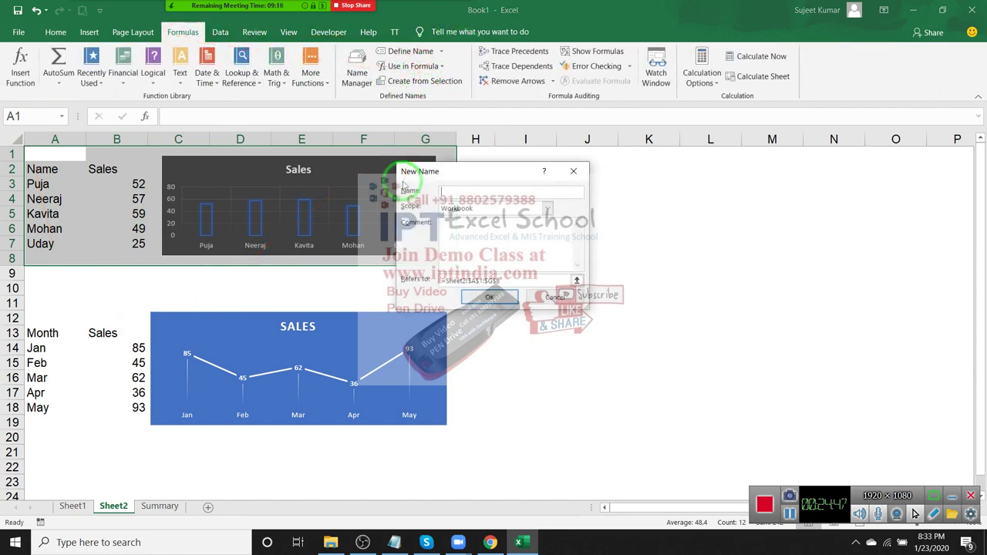
Change the Summary linked picture's formula from =Month to =Name.
left_click(159, 506)
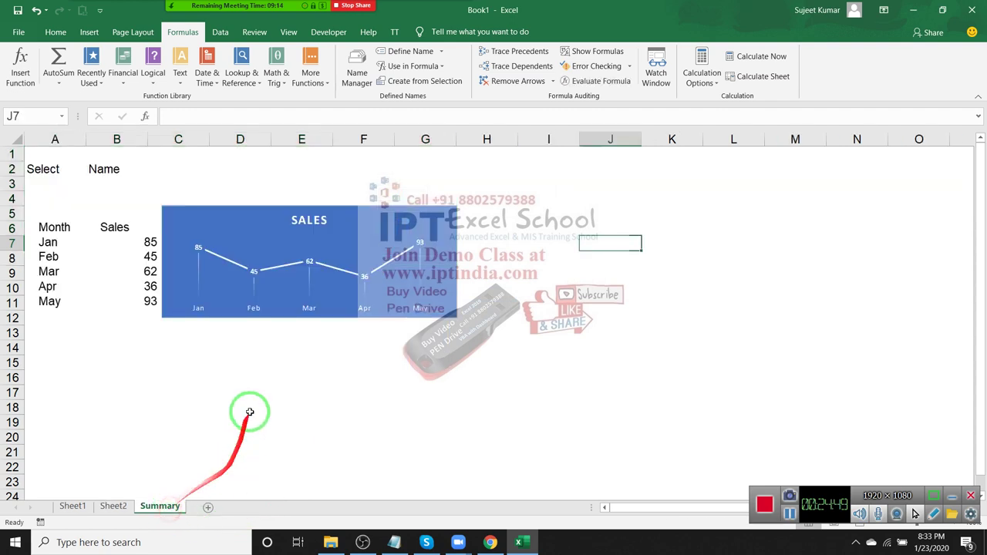
left_click(238, 297)
left_click_drag(177, 115, 221, 120)
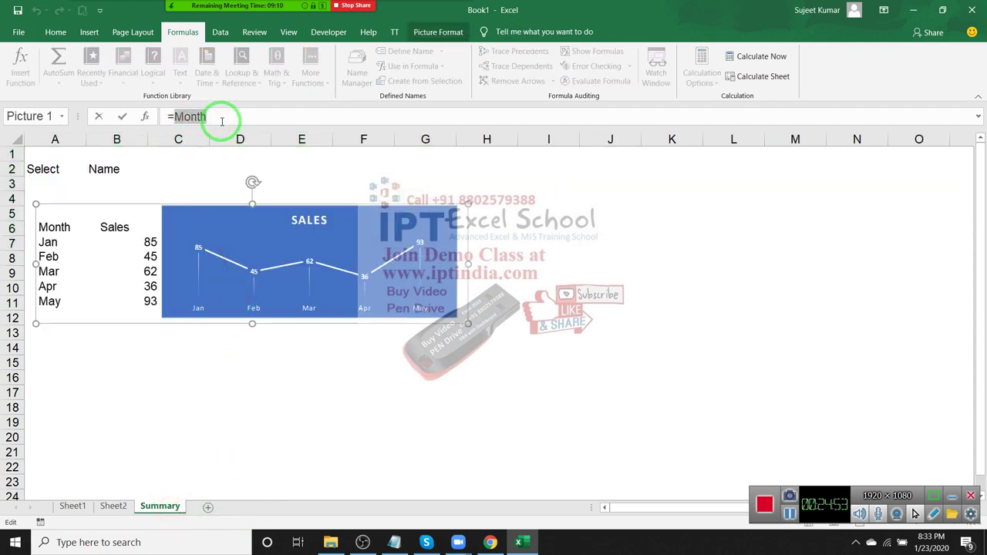
type("Name")
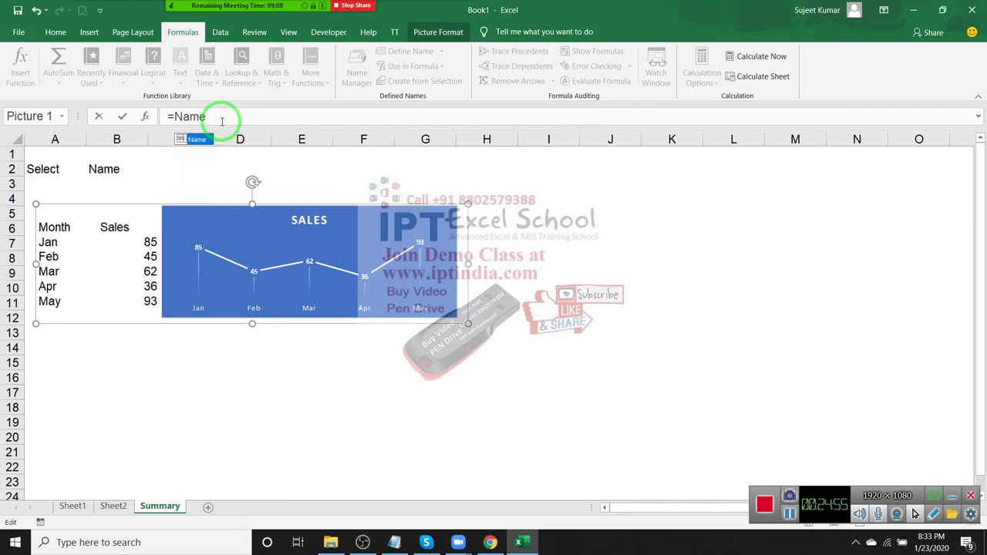
key("Return")
Check the A12:G19 Month range on Sheet2, then return to Summary.
left_click(114, 506)
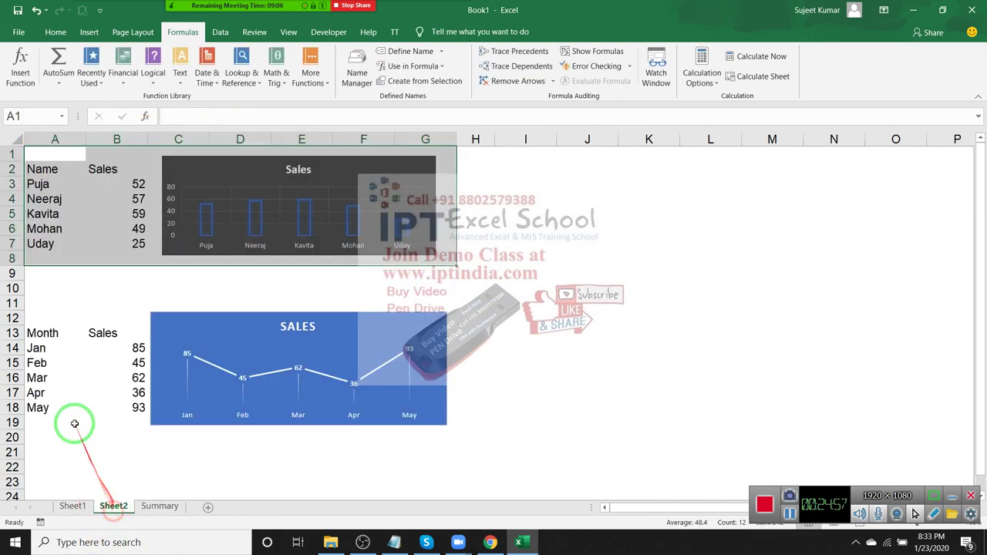
left_click_drag(35, 318, 441, 429)
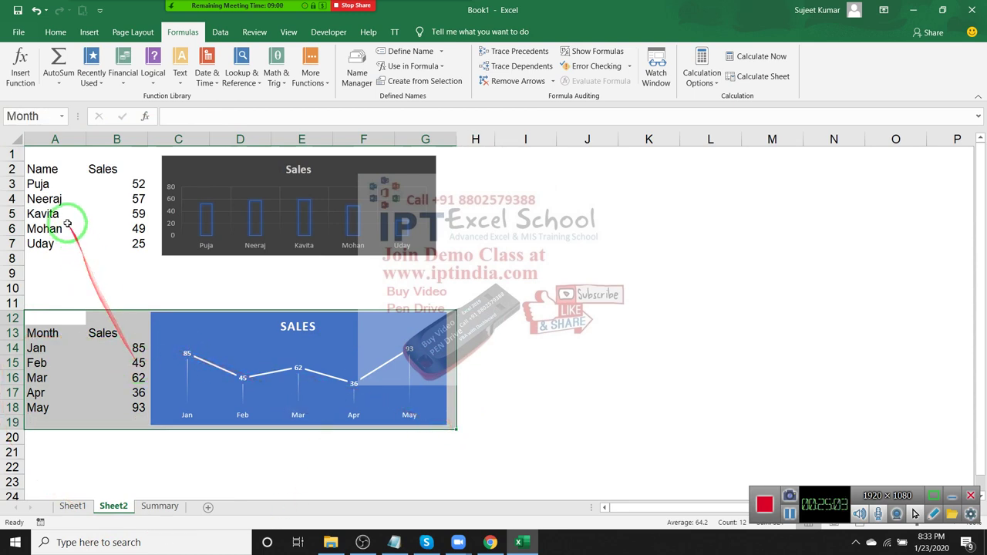
left_click_drag(49, 164, 173, 532)
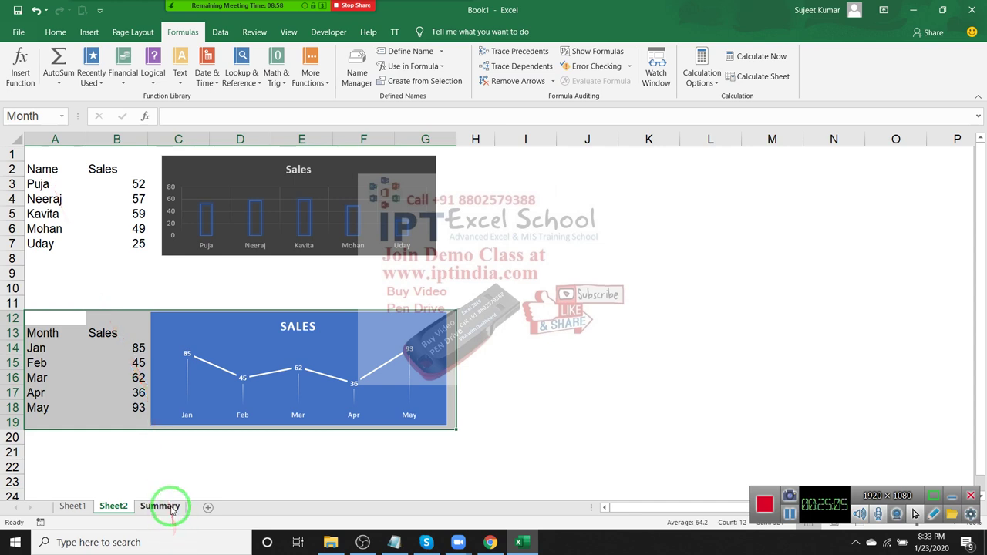
left_click(162, 506)
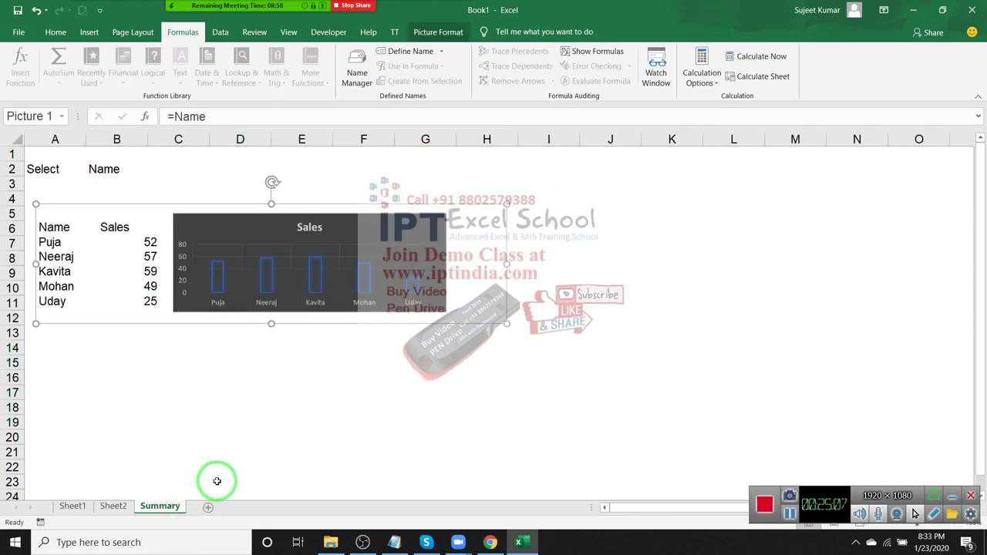
Switch Select cell B2 to Month and back to Name.
left_click(139, 425)
left_click(106, 178)
left_click(111, 169)
left_click(176, 220)
left_click(131, 171)
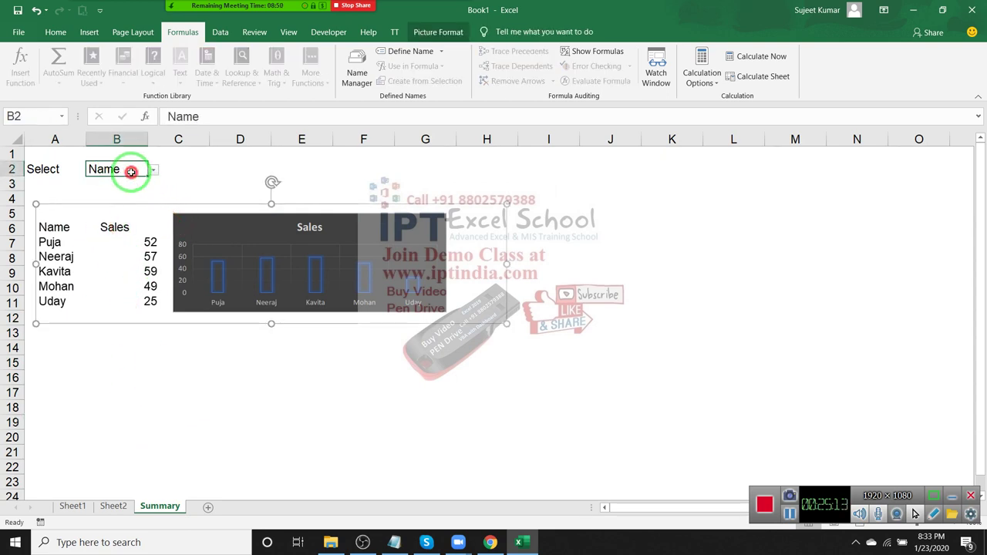
left_click(152, 169)
left_click(141, 189)
left_click(152, 170)
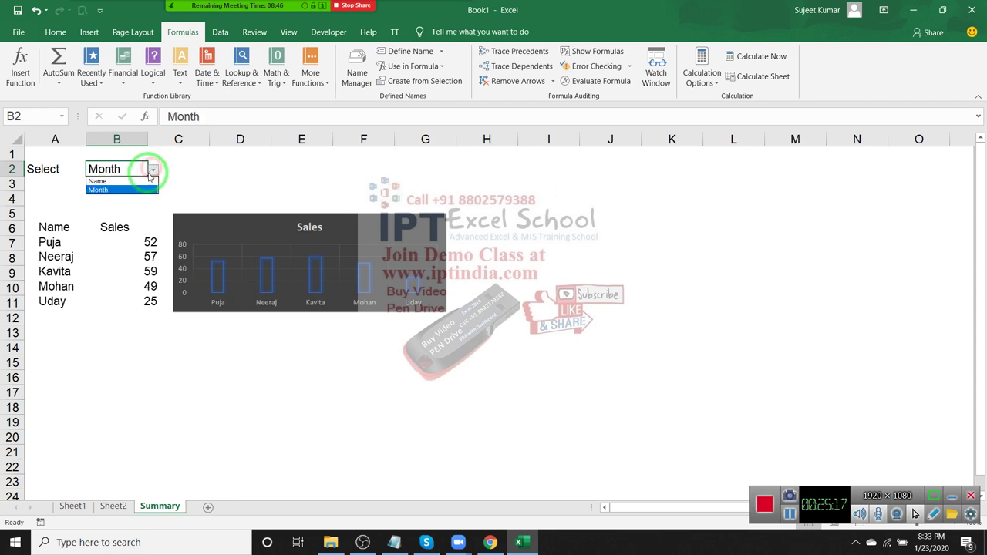
left_click(144, 179)
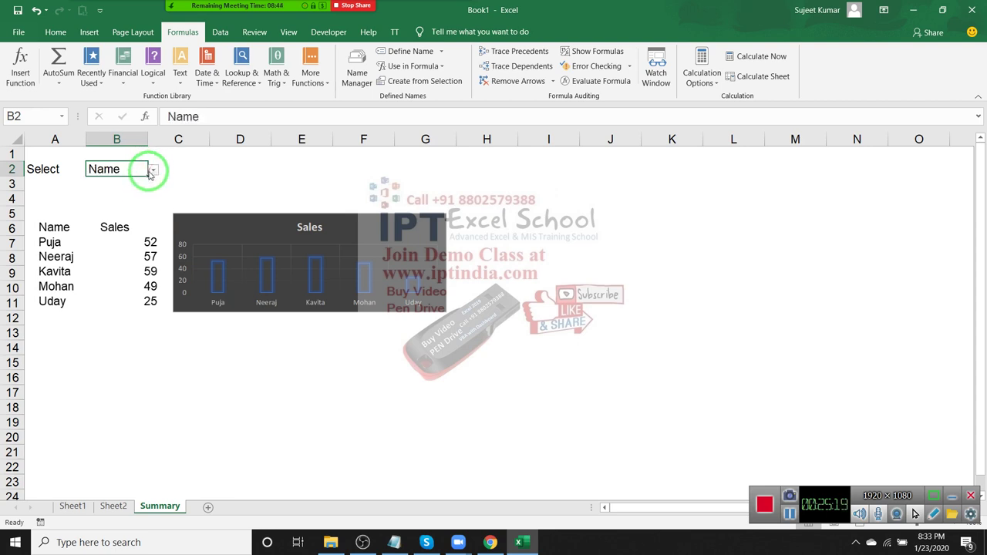
Change the linked picture's formula from =Name to =Month.
left_click(193, 224)
double_click(186, 116)
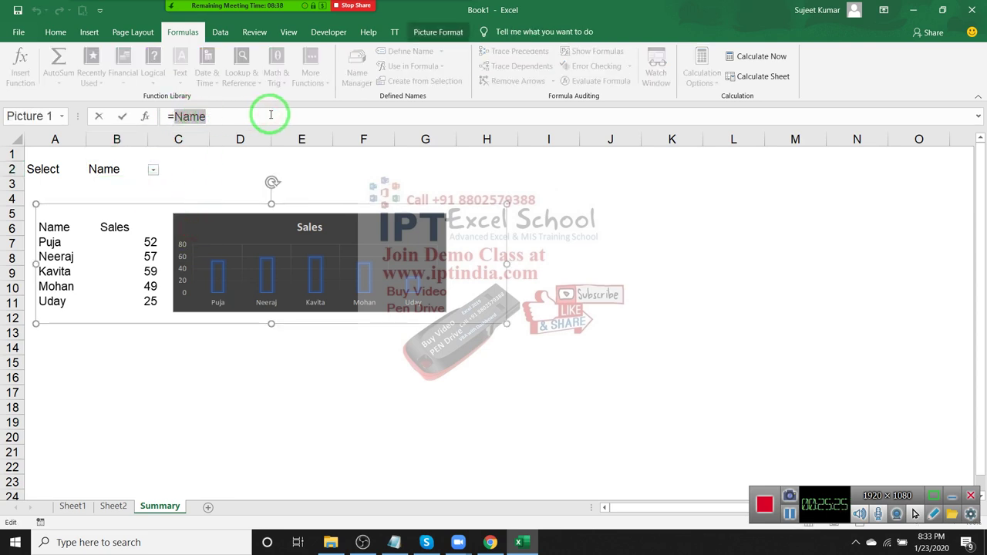
type("Month")
key("Return")
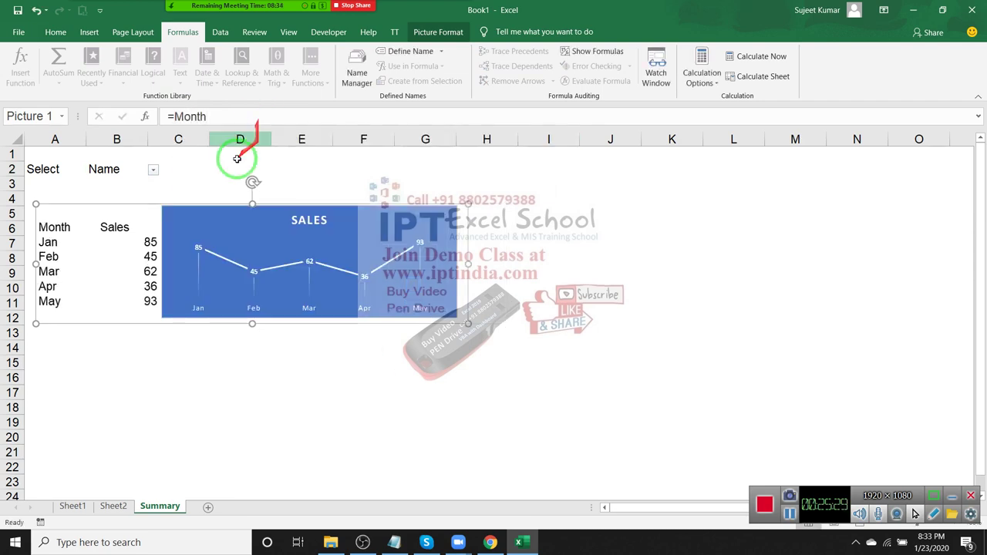
Recheck B2's choices, keeping Name, and go to Sheet1.
left_click(145, 169)
left_click(154, 170)
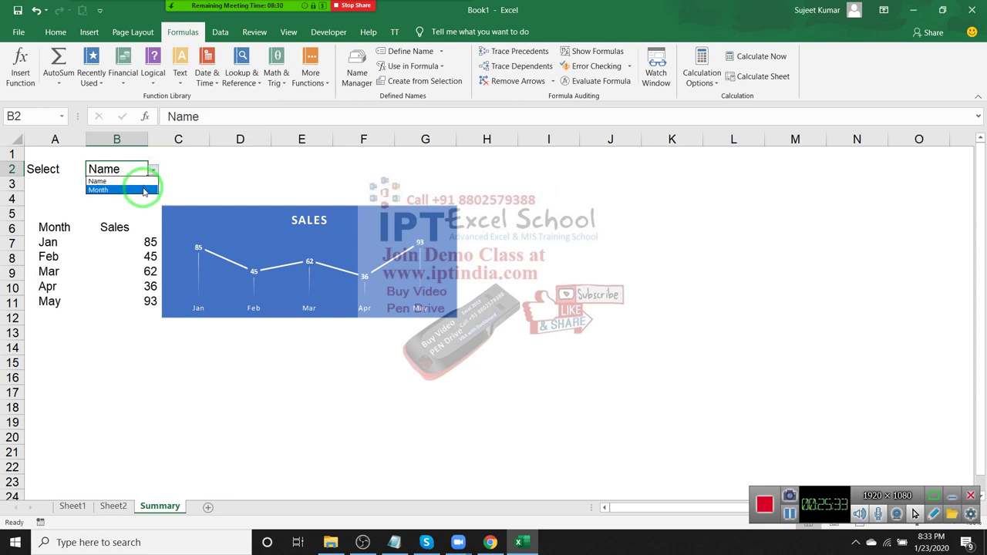
left_click(232, 167)
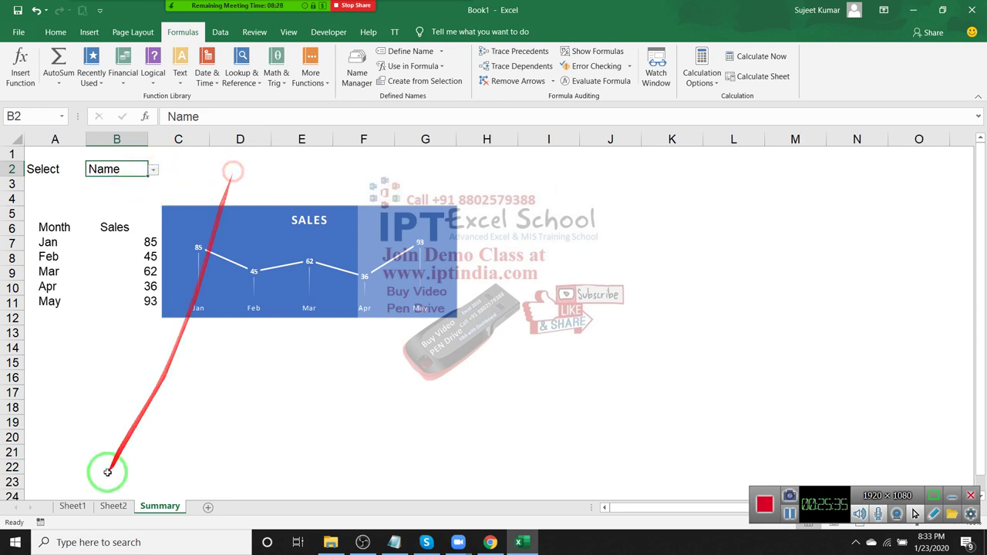
left_click(73, 506)
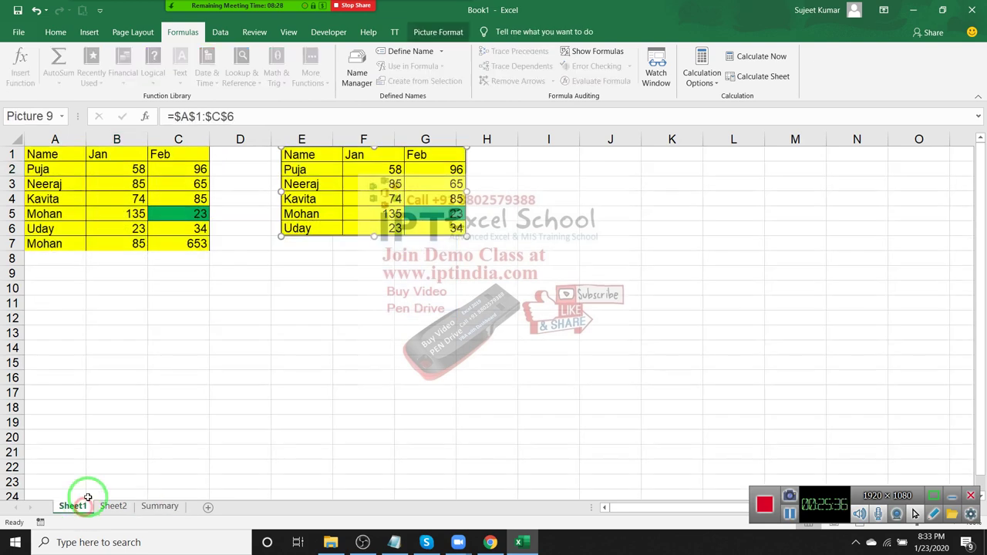
Enter the formula =B2 in Sheet1 cell C13.
left_click(183, 328)
type("=")
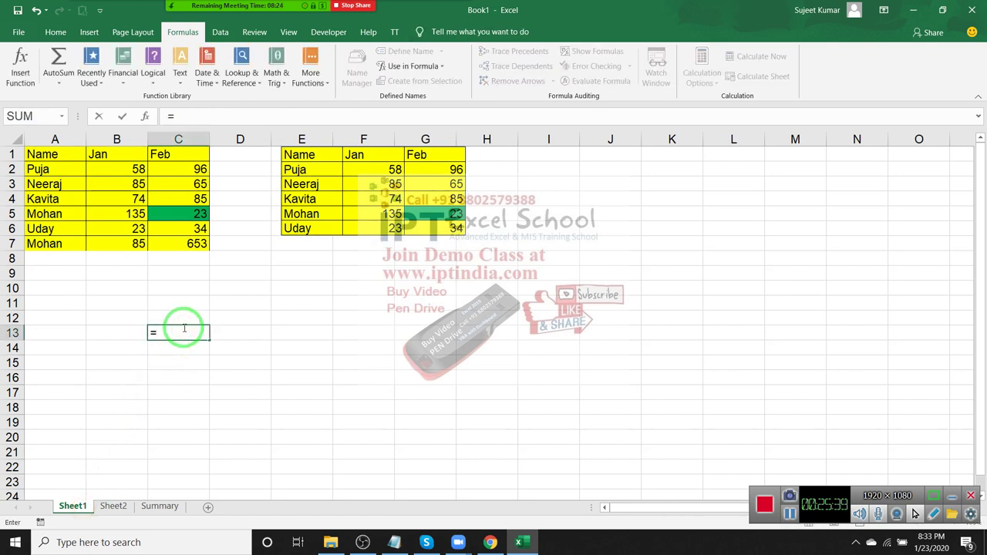
type("B")
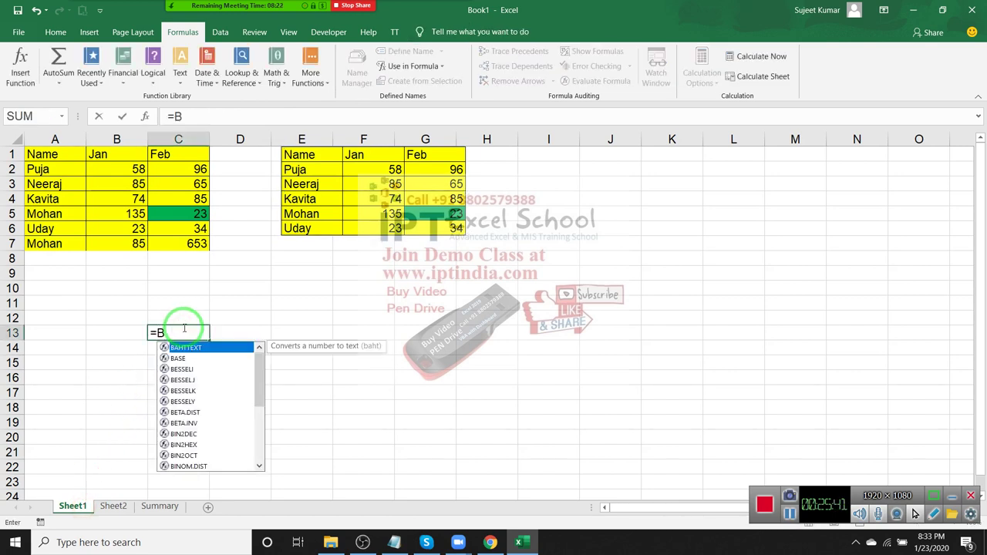
type("2")
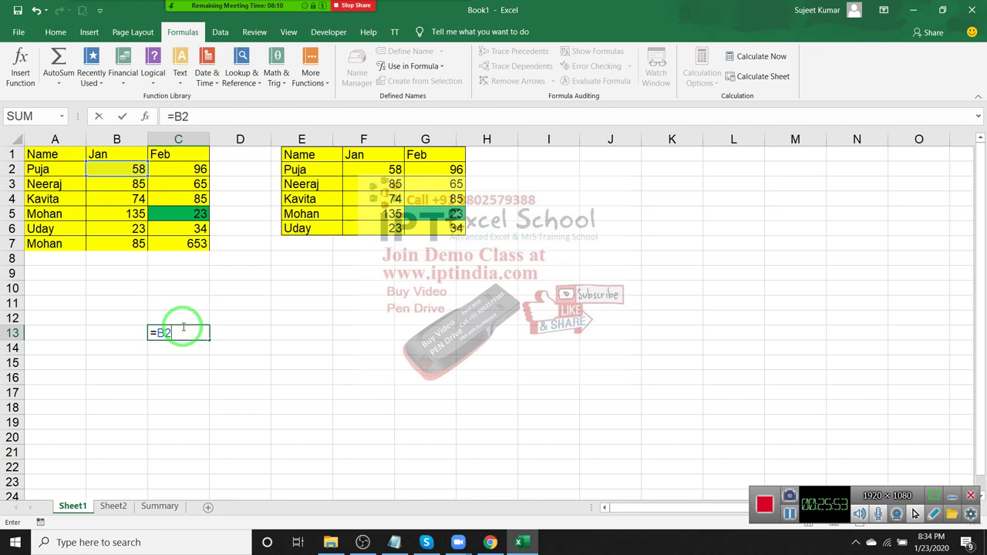
left_click_drag(104, 202, 147, 312)
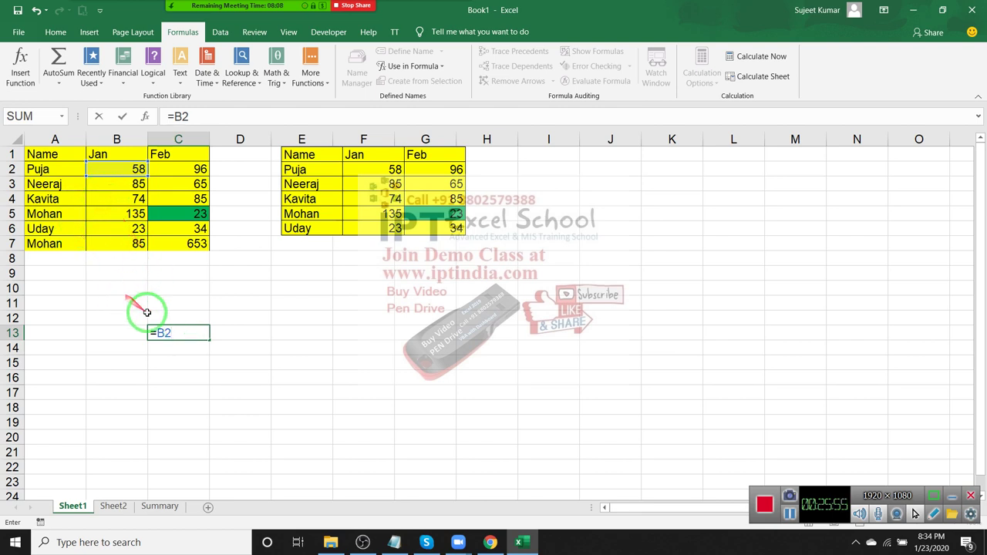
left_click_drag(153, 332, 235, 340)
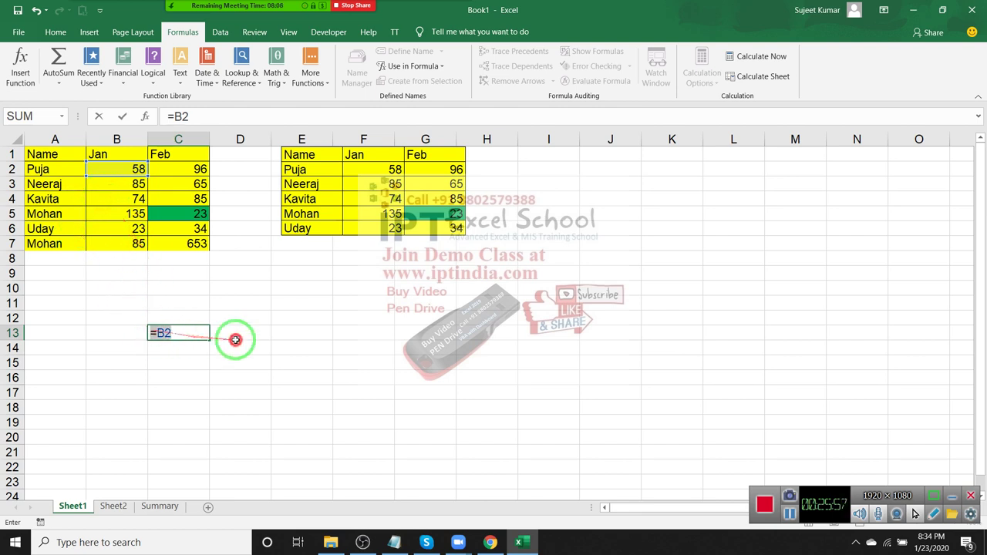
key("BackSpace")
type("b2")
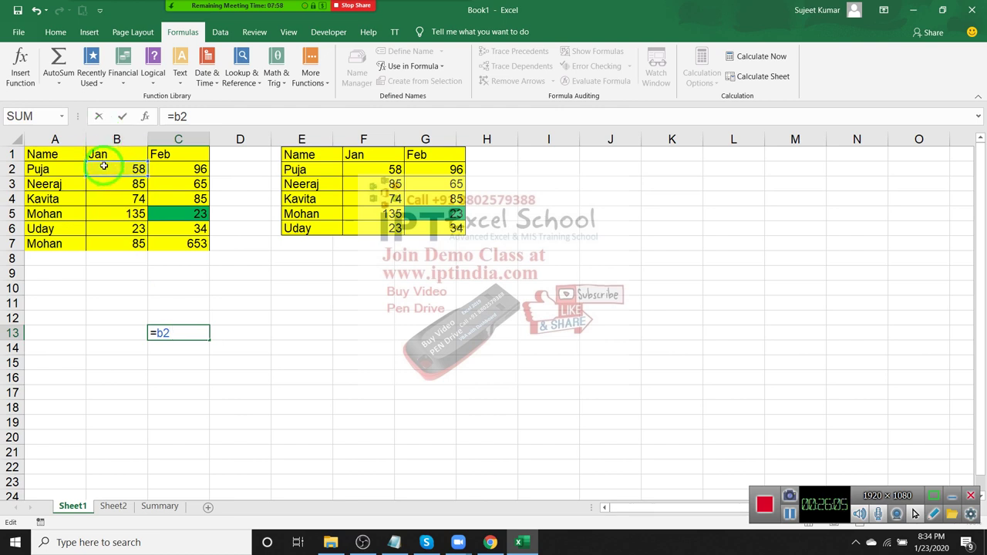
key("Return")
key("Up")
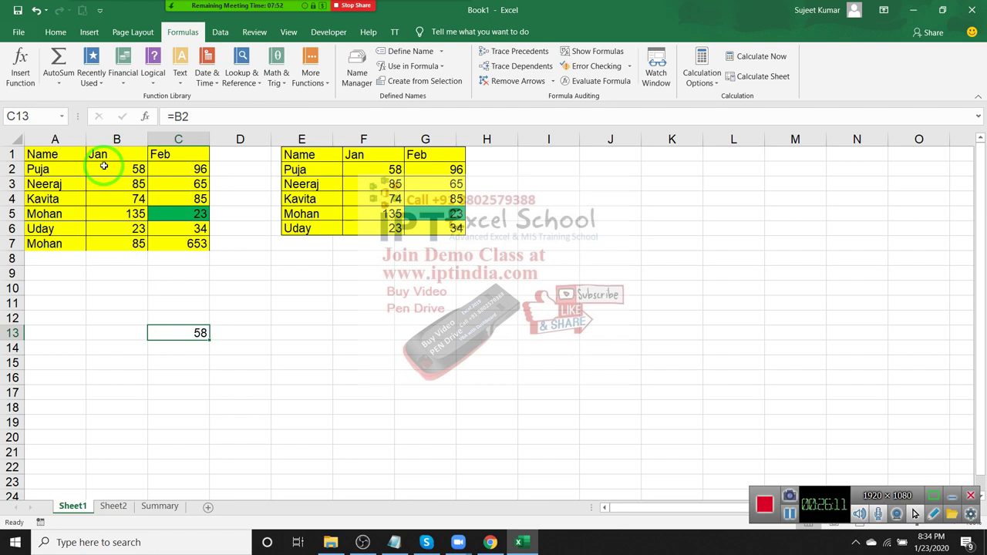
Type B2 as text in D13 and enter =D13 in E13.
key("Right")
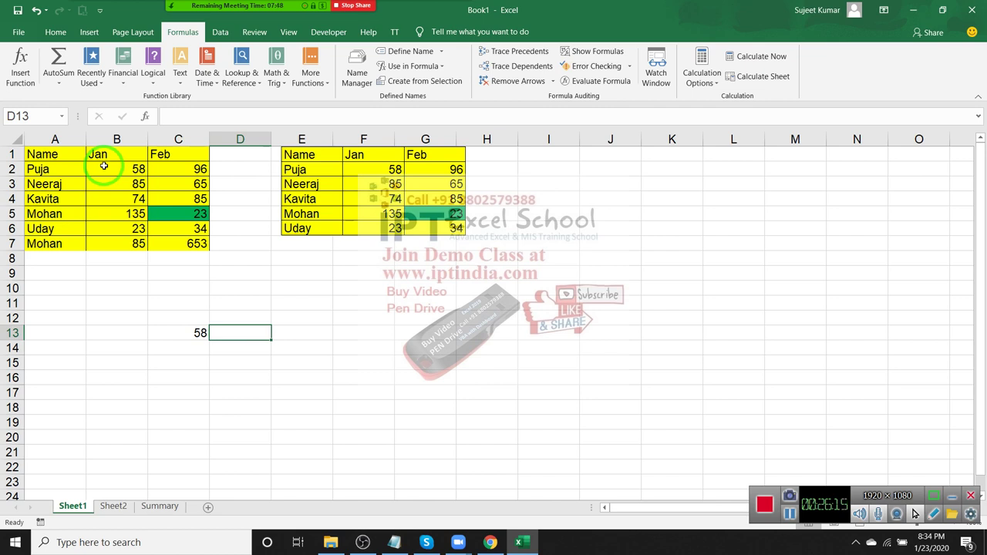
type("B2")
key("Right")
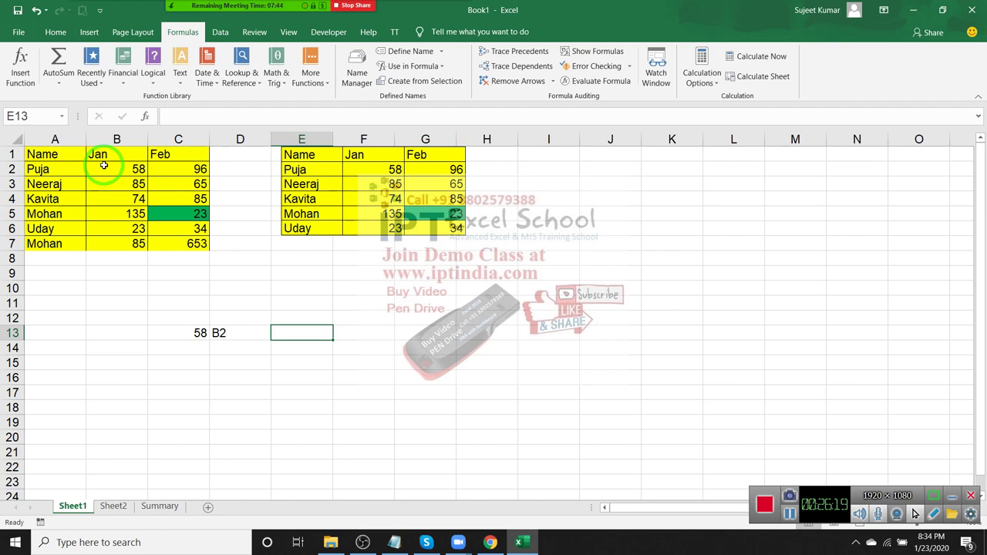
type("=")
key("Left")
key("ctrl+Return")
Recommit C13's =B2 formula and clear cells D13 and E13.
key("Left")
key("Left")
key("F2")
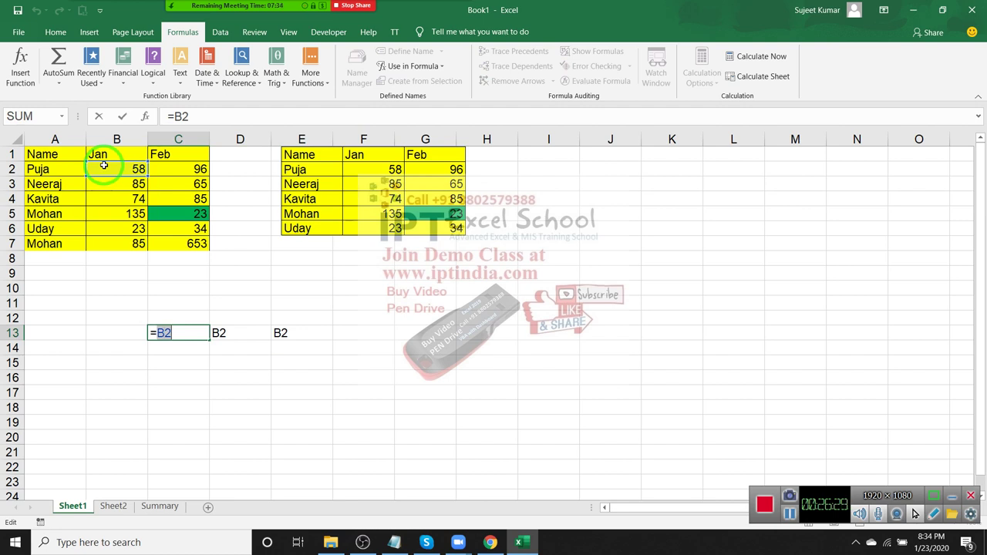
key("ctrl+Return")
key("Right")
key("Delete")
key("Right")
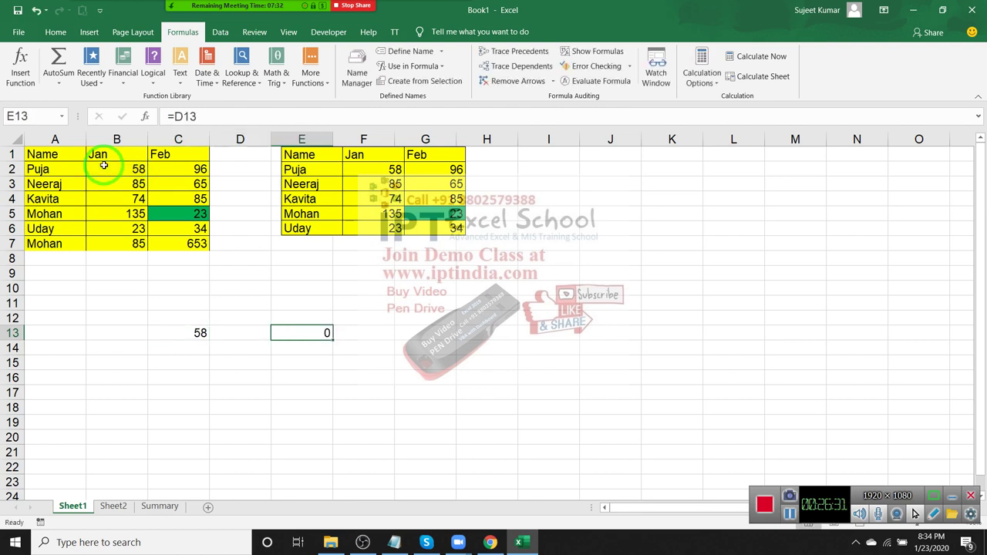
key("Delete")
key("Left")
Enter ="B2" in D13, then replace it with the plain text B2.
type("=\"")
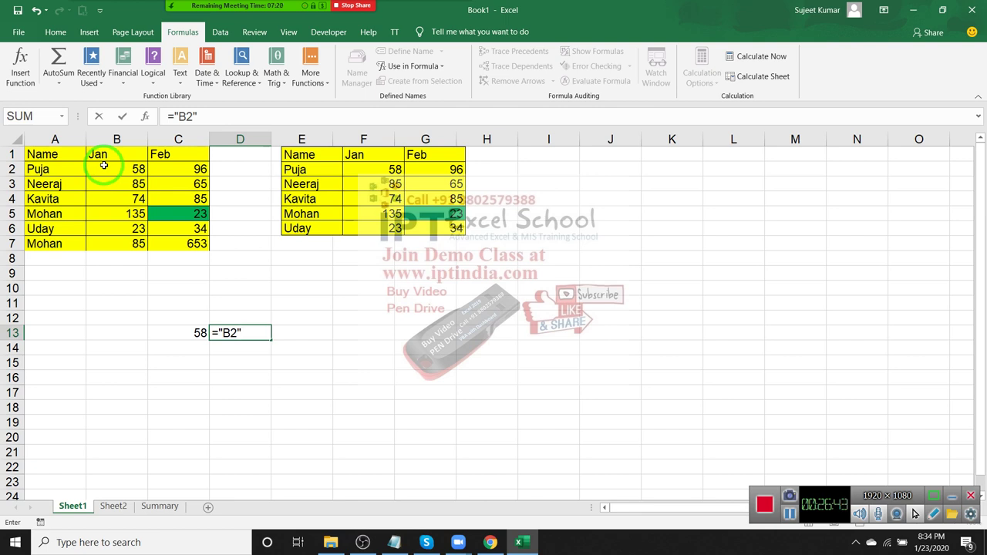
key("Return")
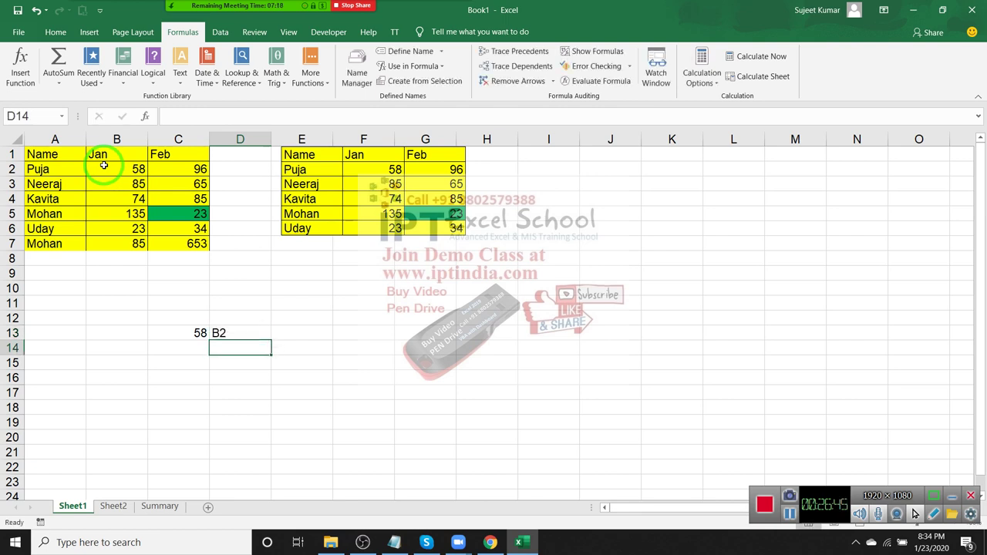
key("Up")
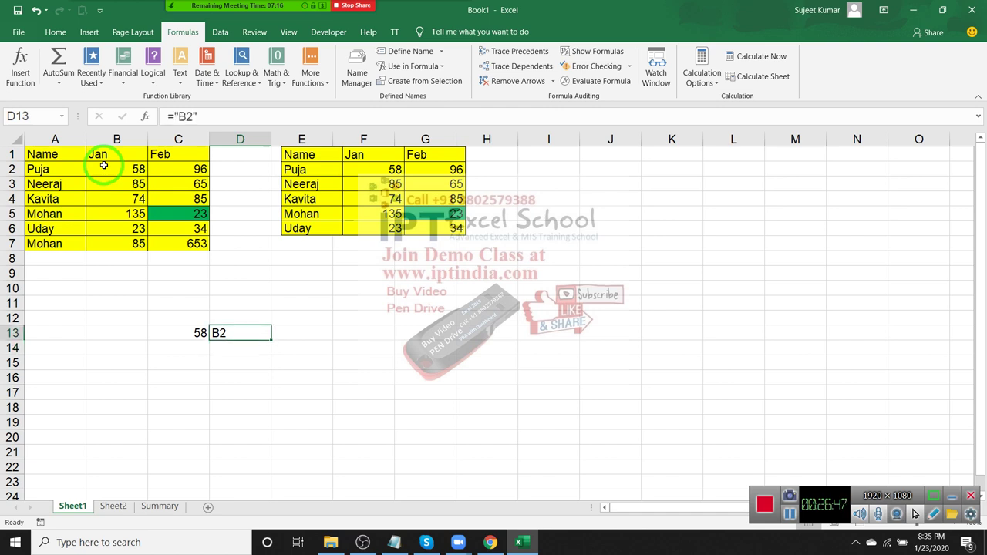
type("B")
key("Return")
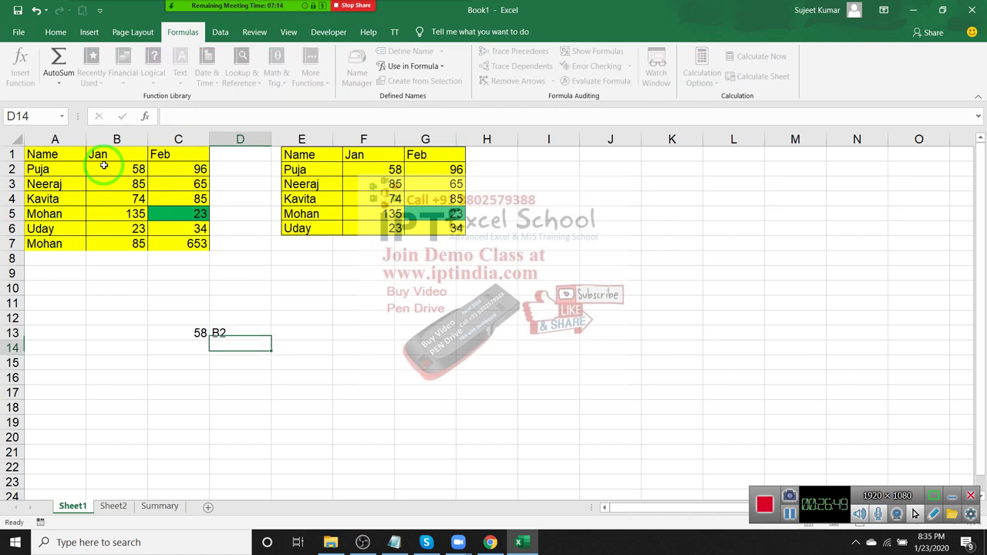
key("Up")
Enter =INDIRECT(D13) in E13, returning 58, then go back to Summary.
key("Right")
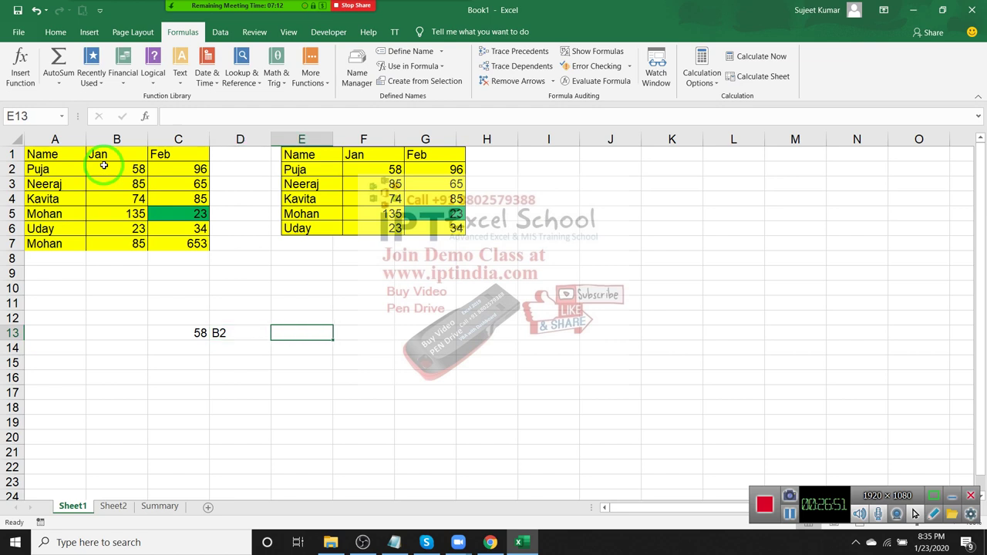
type("=in")
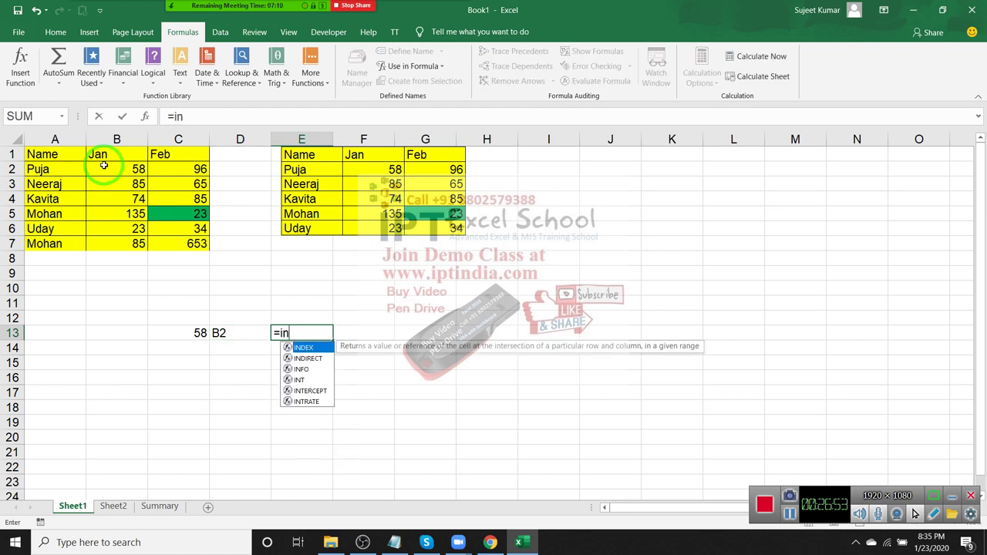
type("d")
key("Down")
key("Tab")
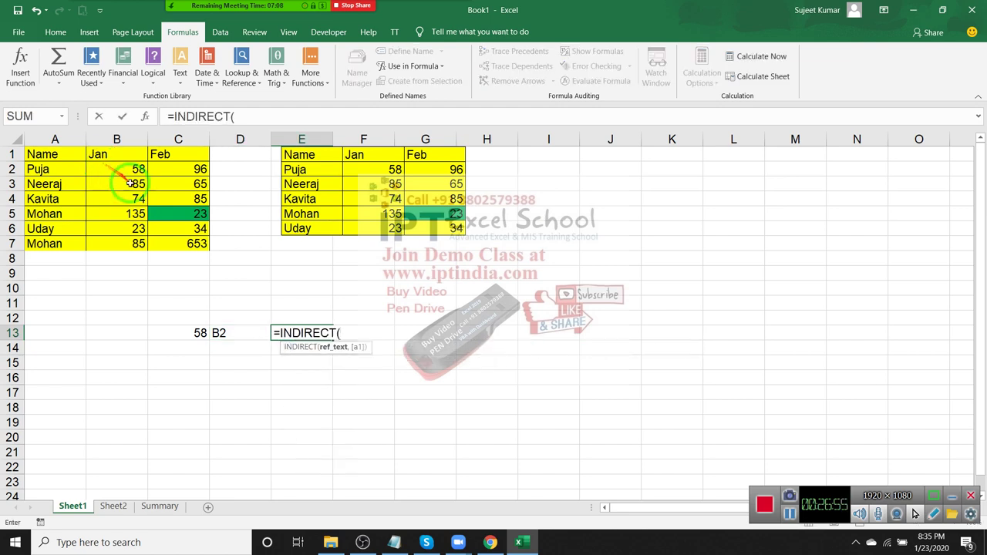
left_click(225, 332)
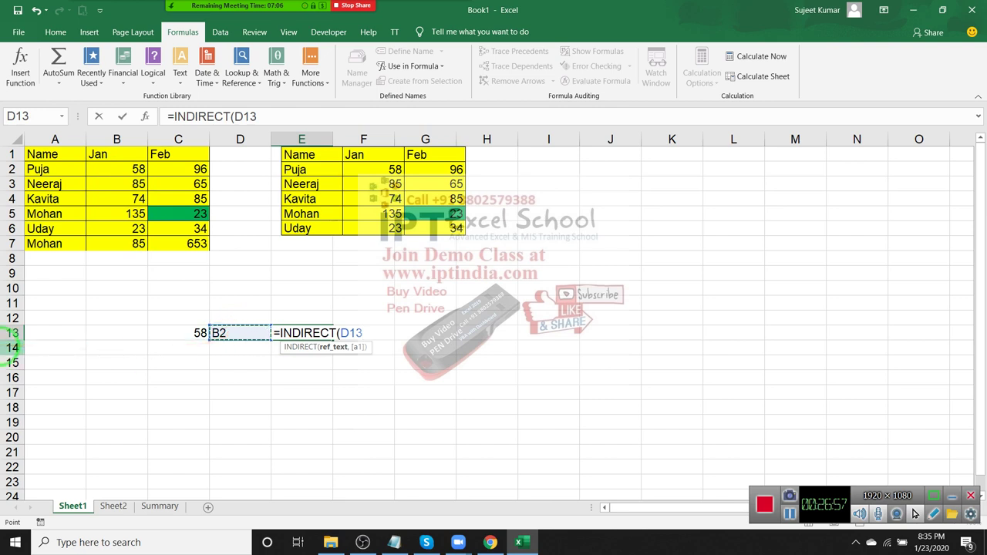
type(")")
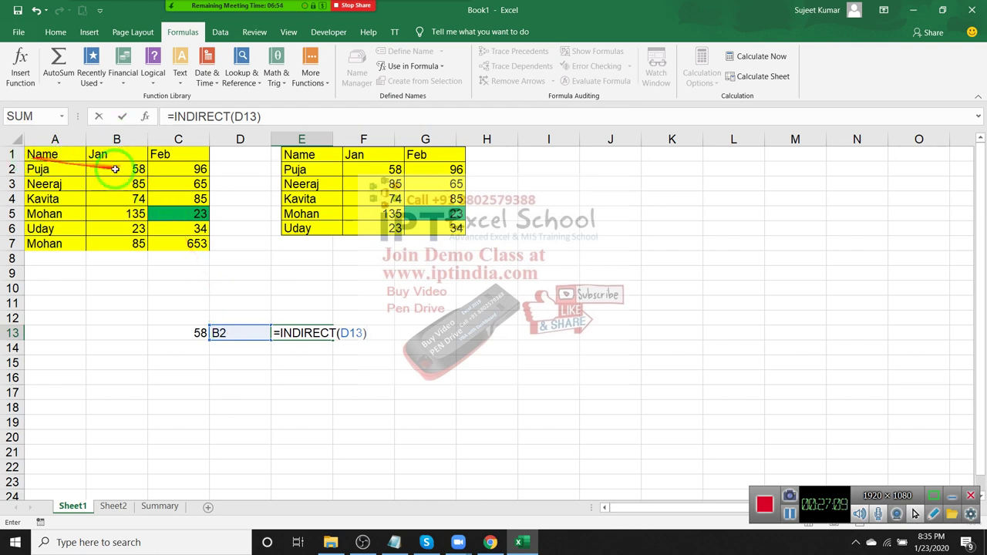
key("Return")
left_click(319, 333)
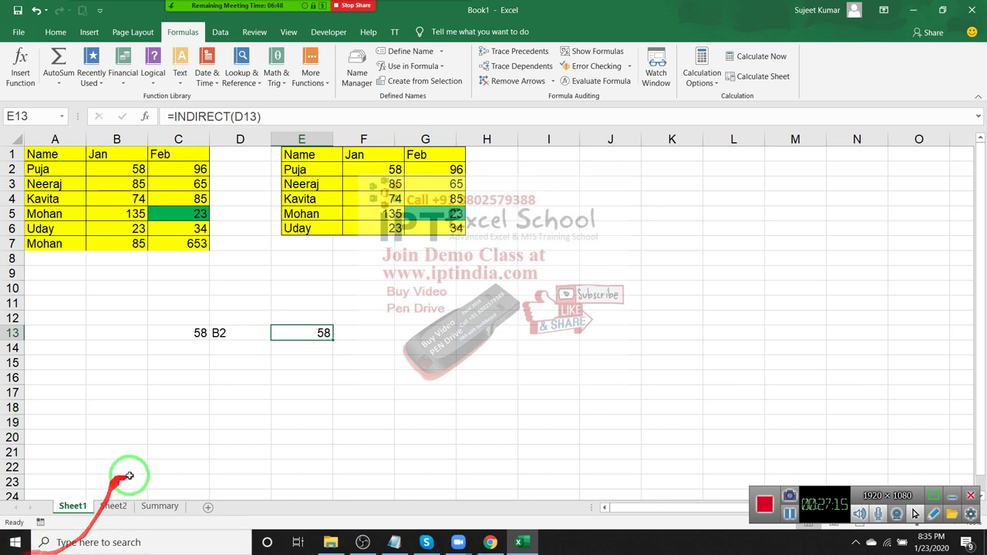
left_click(158, 506)
Try a first =SUM(B2) formula in Summary cell C2.
left_click(102, 180)
left_click(101, 169)
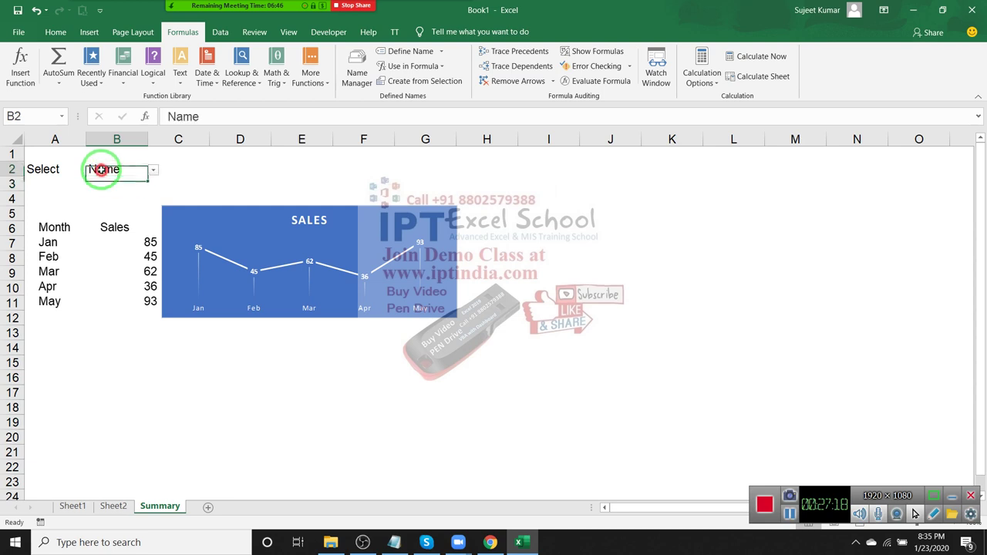
left_click(182, 171)
type("=sum(")
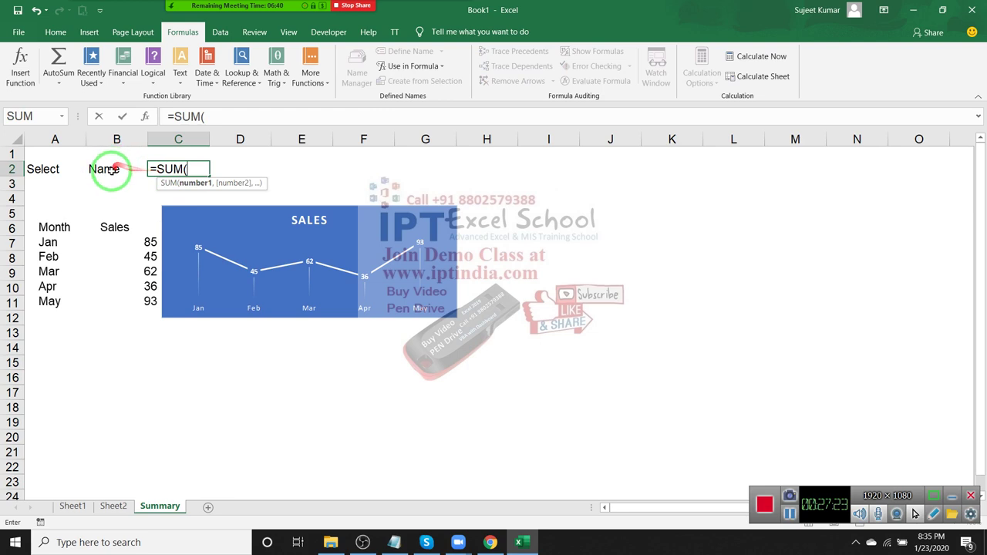
left_click(108, 170)
type(")")
key("Return")
key("Up")
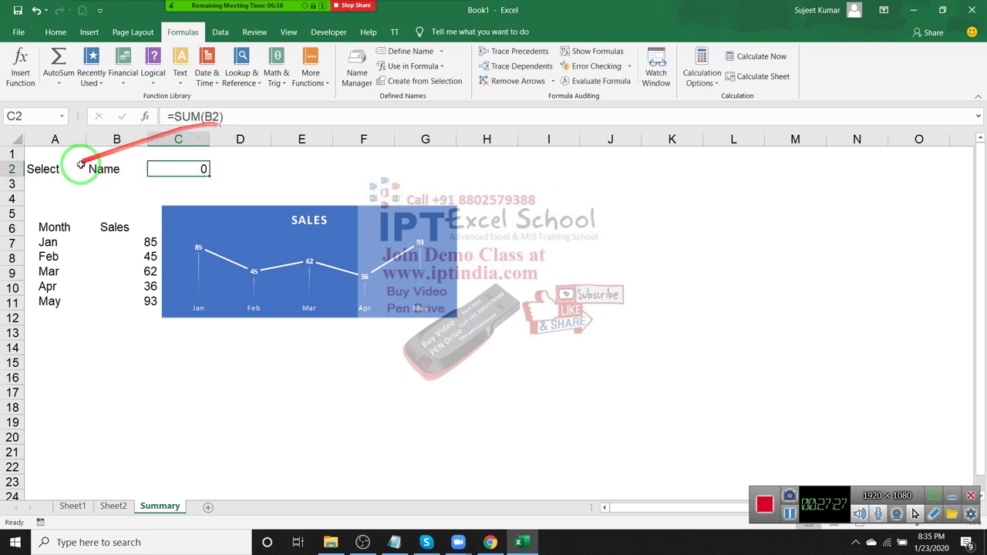
left_click(96, 169)
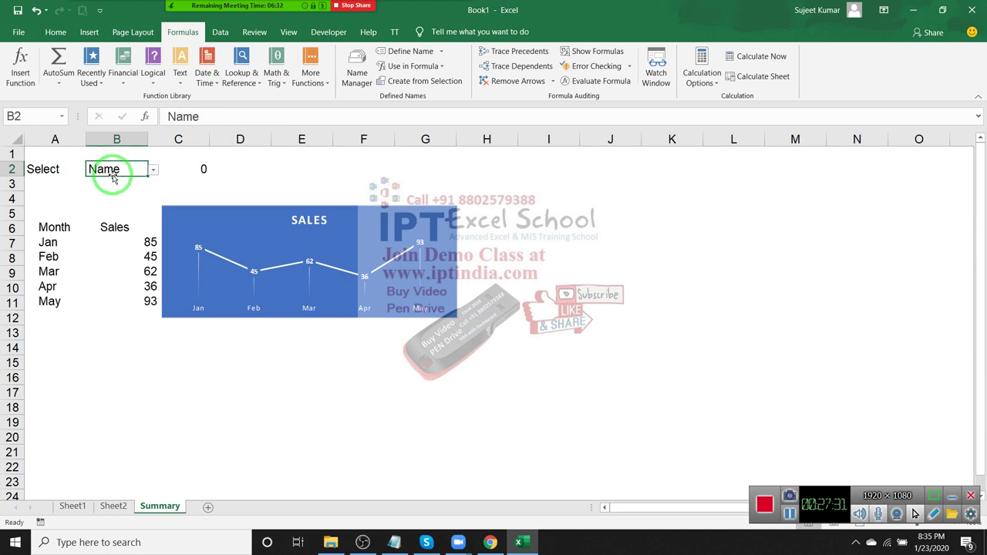
After checking Sheet2's Name range A1:G7, rewrite C2 as =SUM(INDIRECT(B2)), giving 242.
left_click(114, 506)
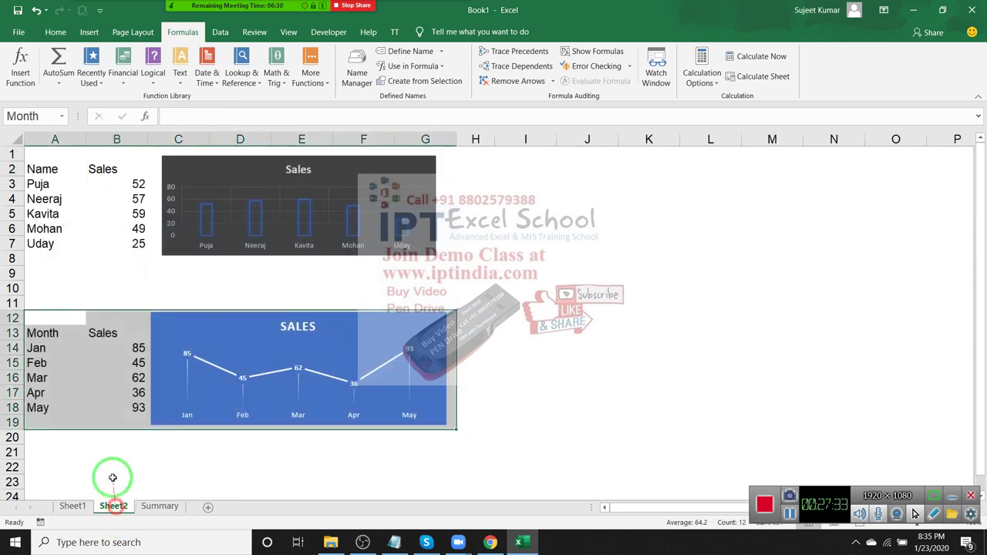
mouse_move(31, 153)
left_mouse_down()
mouse_move(434, 247)
mouse_move(434, 263)
left_mouse_up()
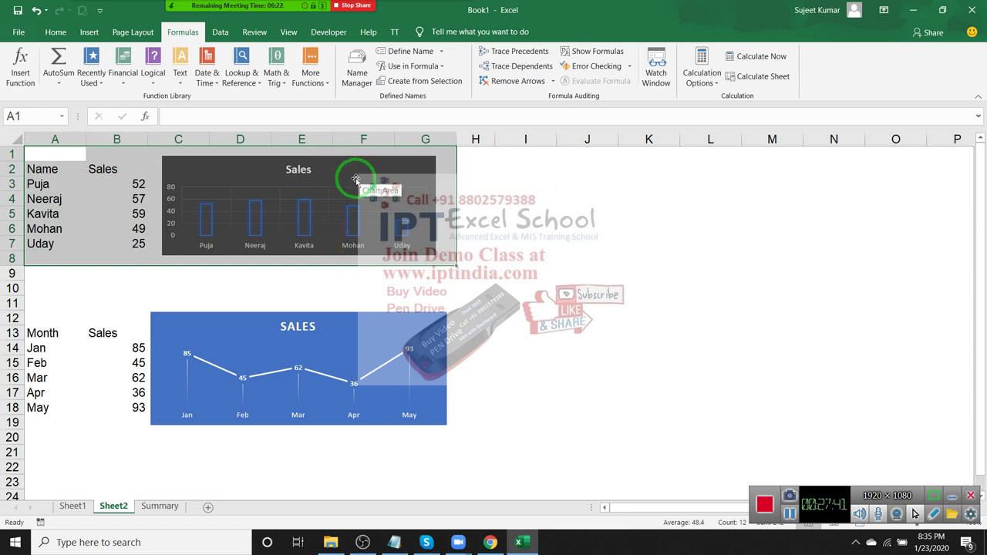
left_click(159, 506)
left_click(206, 169)
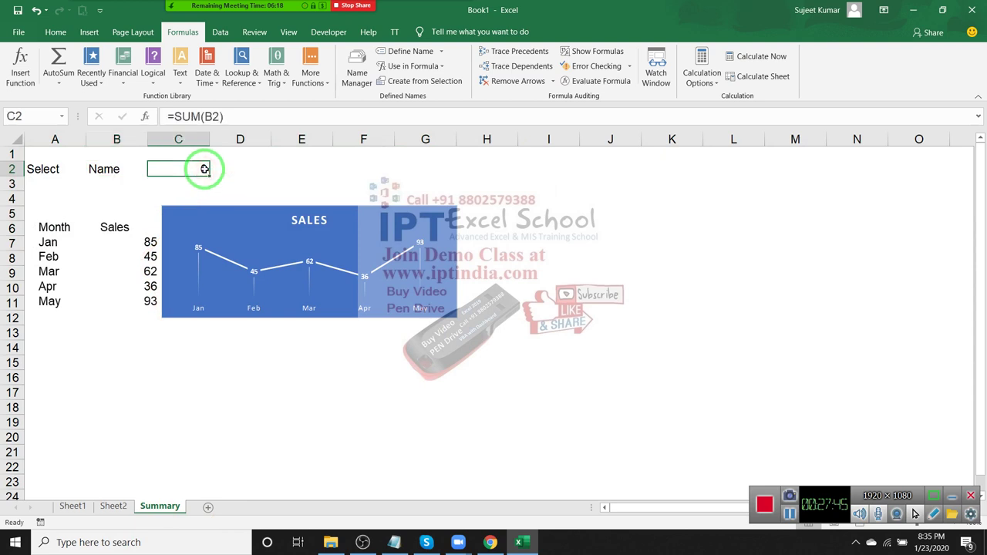
type("=sum")
key("Tab")
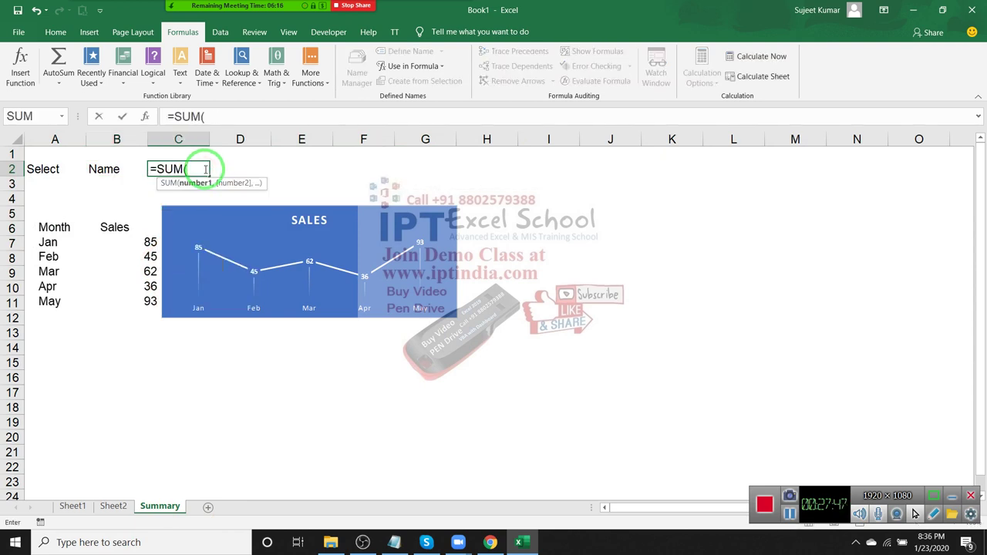
type("ind")
key("Down")
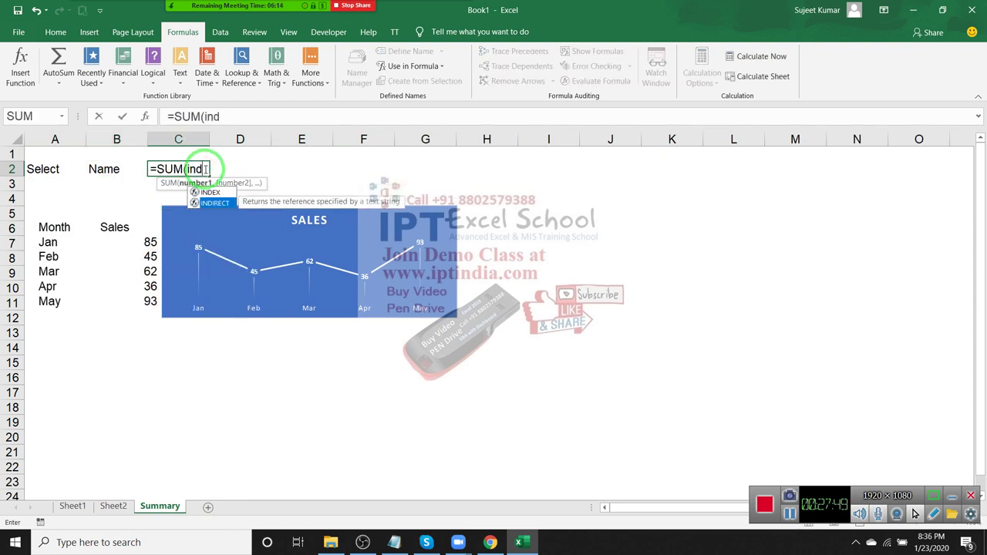
key("Tab")
left_click(114, 169)
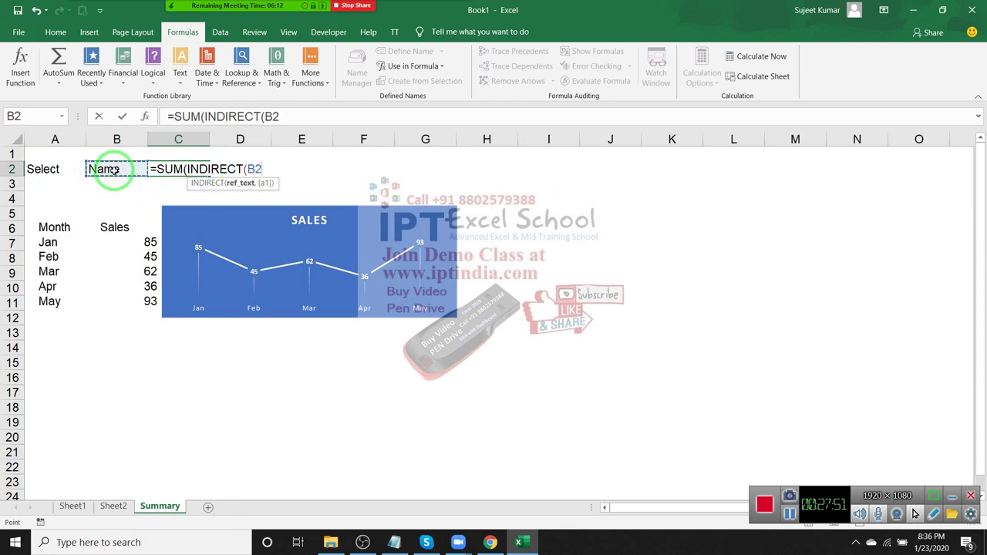
type("))")
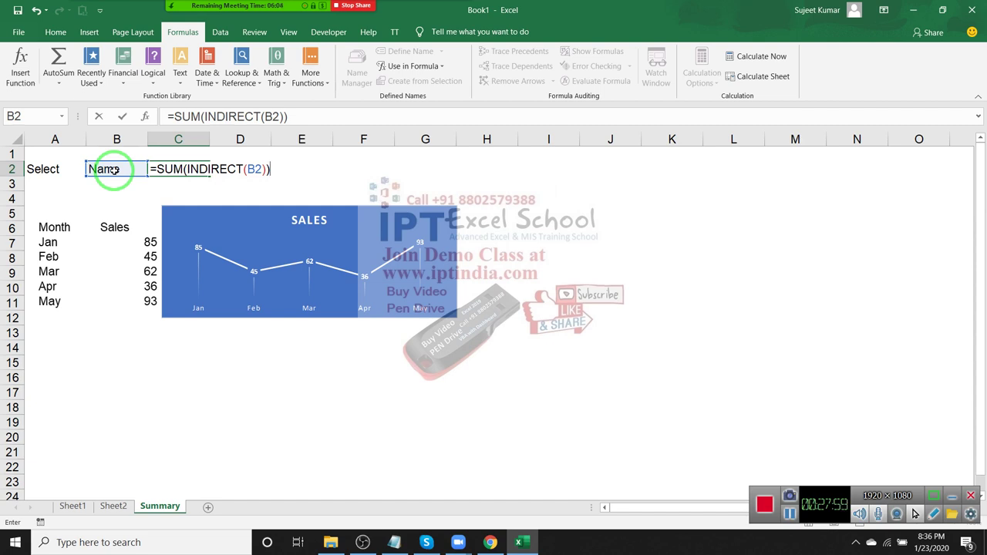
key("Return")
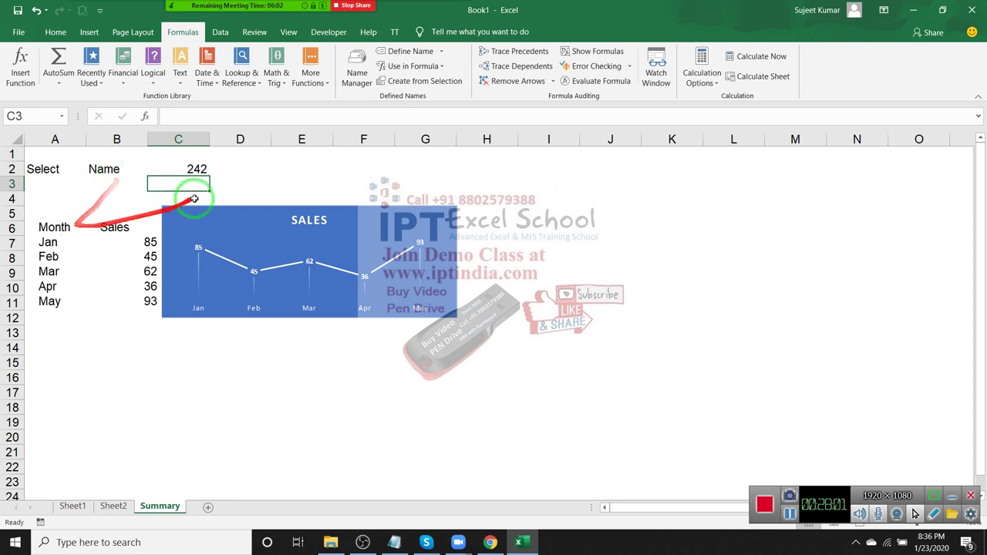
left_click(356, 69)
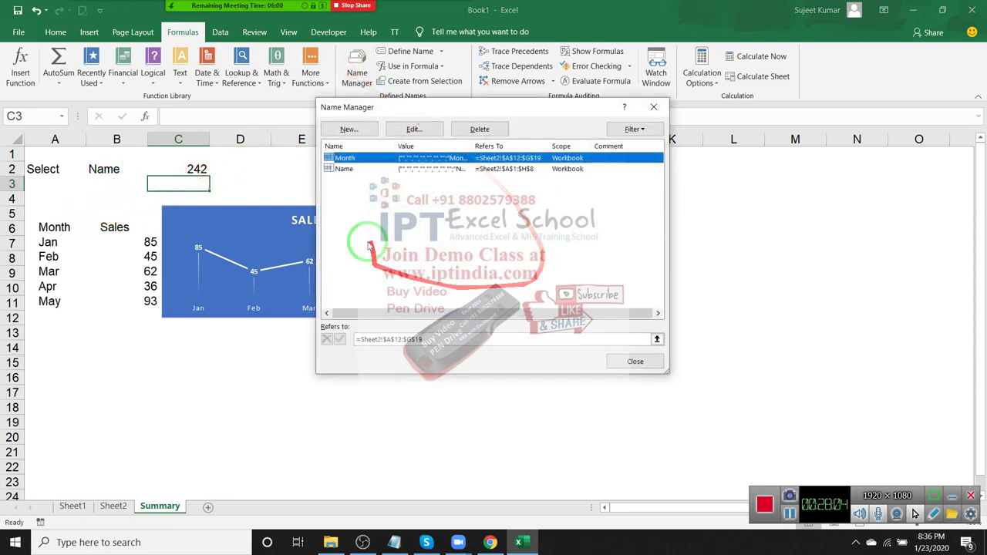
left_click(347, 169)
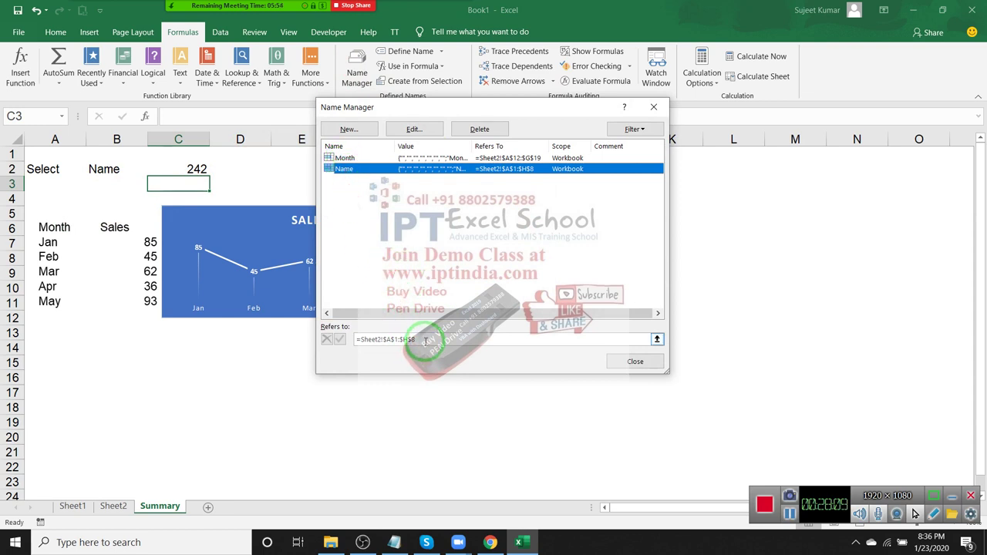
left_click(426, 340)
left_click(341, 173)
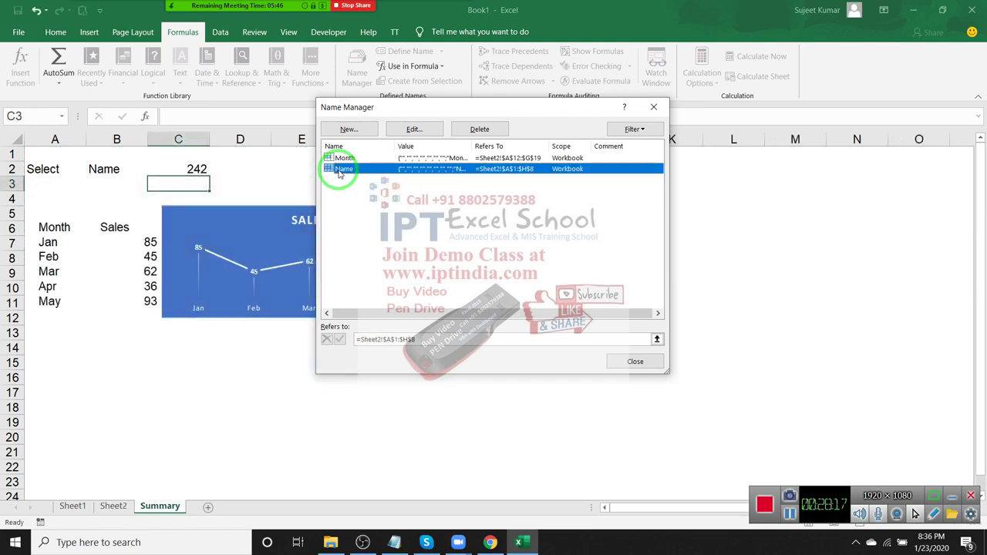
key("Escape")
left_click(169, 164)
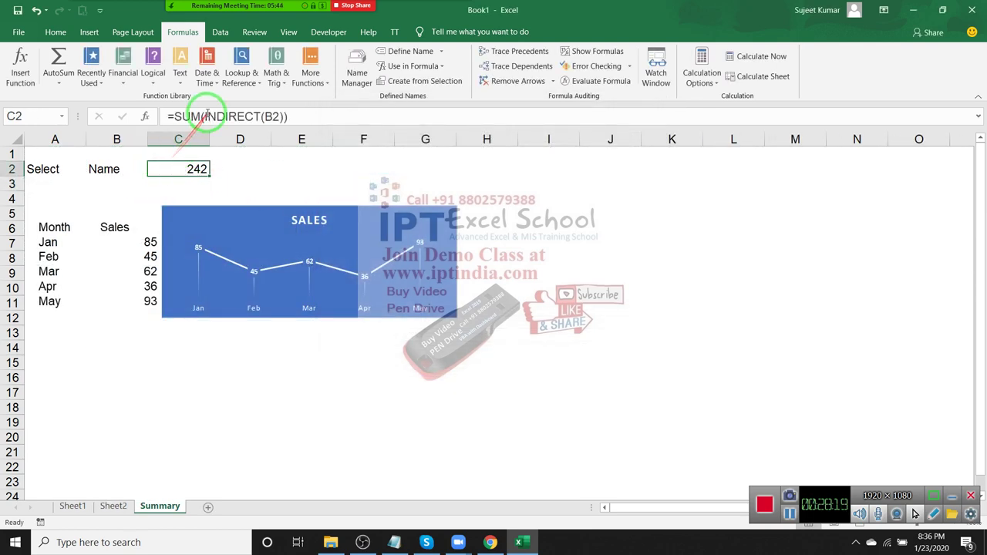
Try linking the SALES picture to =INDIRECT($B$2) and dismiss the resulting formula error.
left_click_drag(188, 117, 262, 117)
key("Escape")
left_click(268, 221)
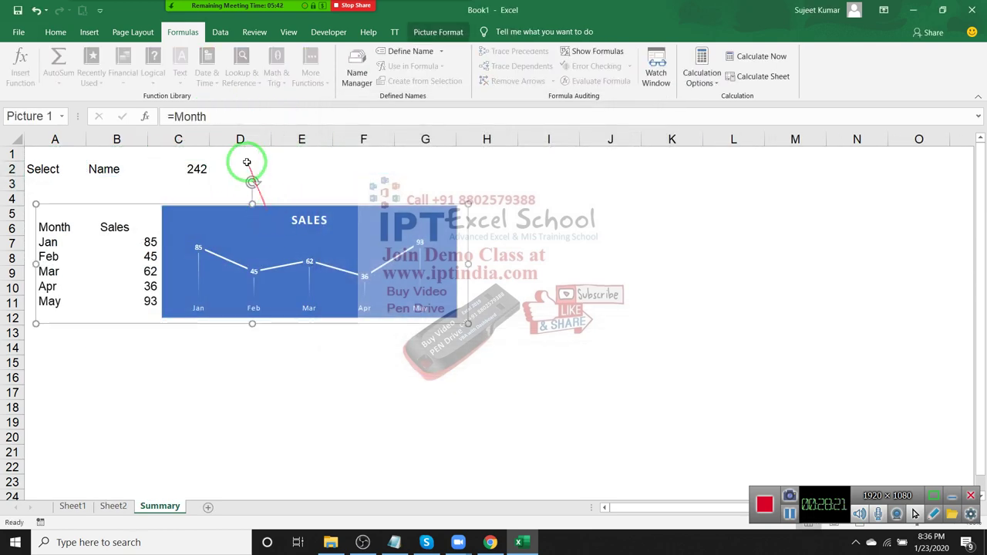
left_click(185, 116)
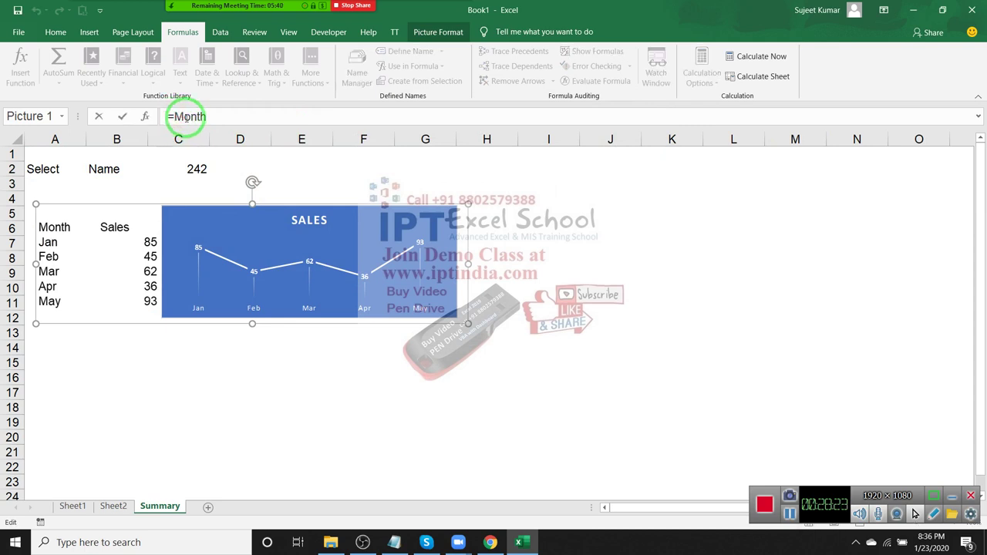
type("ind")
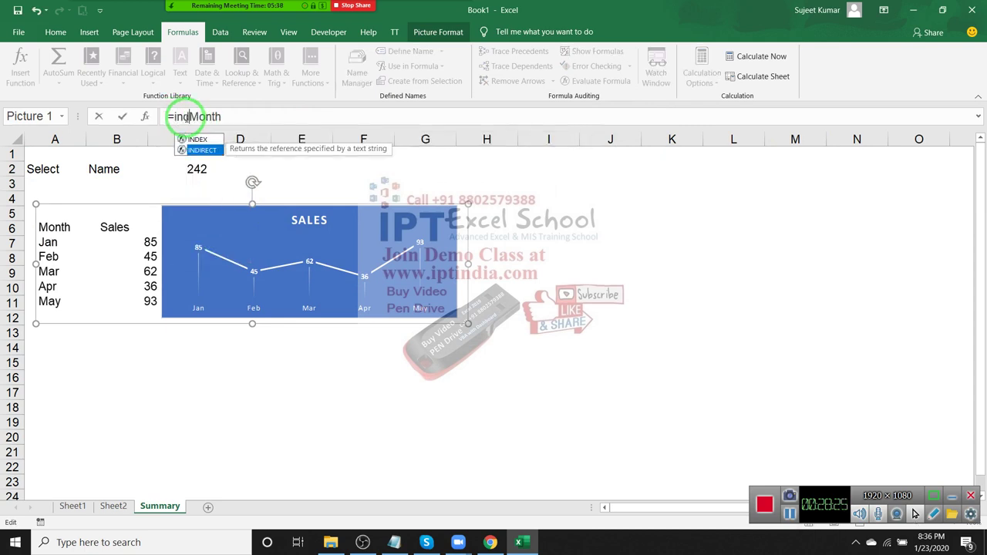
key("Tab")
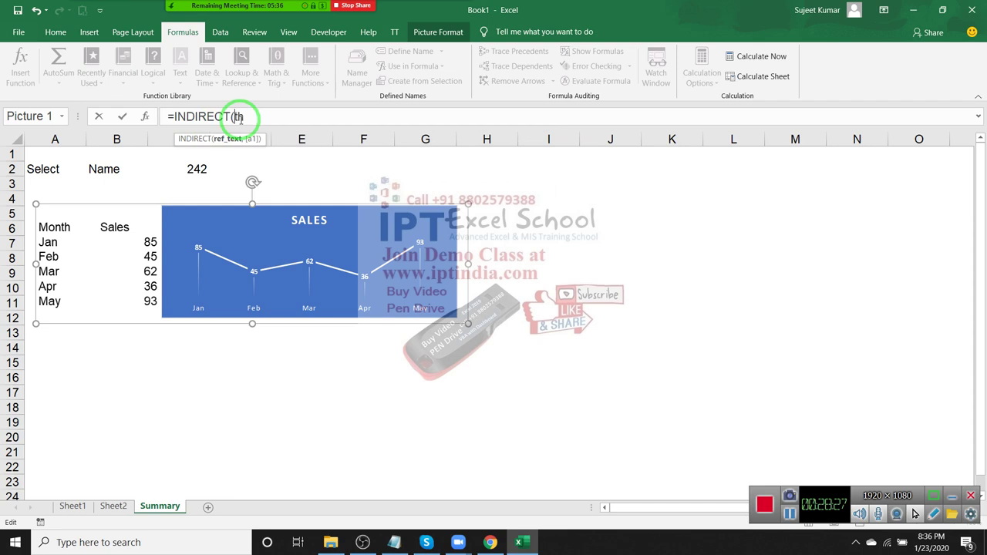
left_click(108, 169)
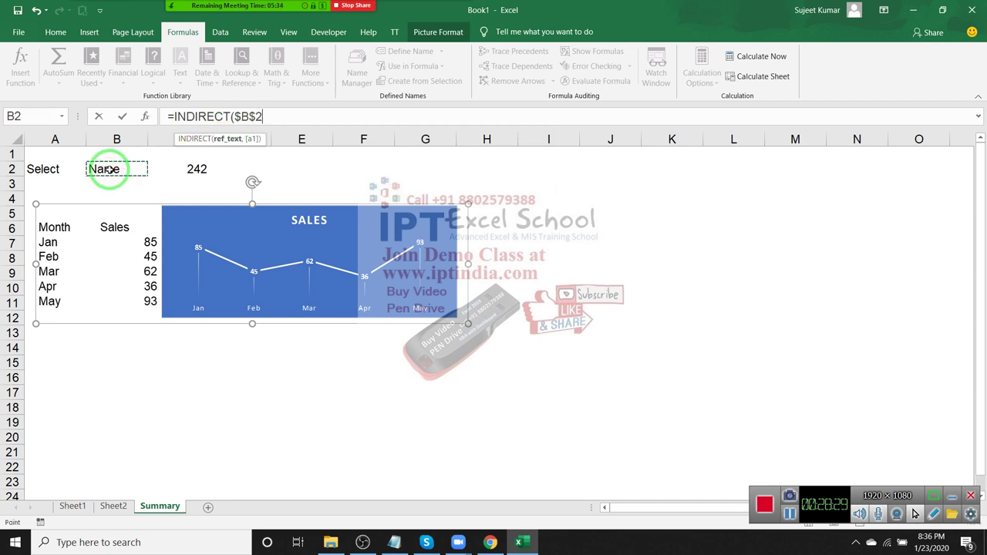
type(")")
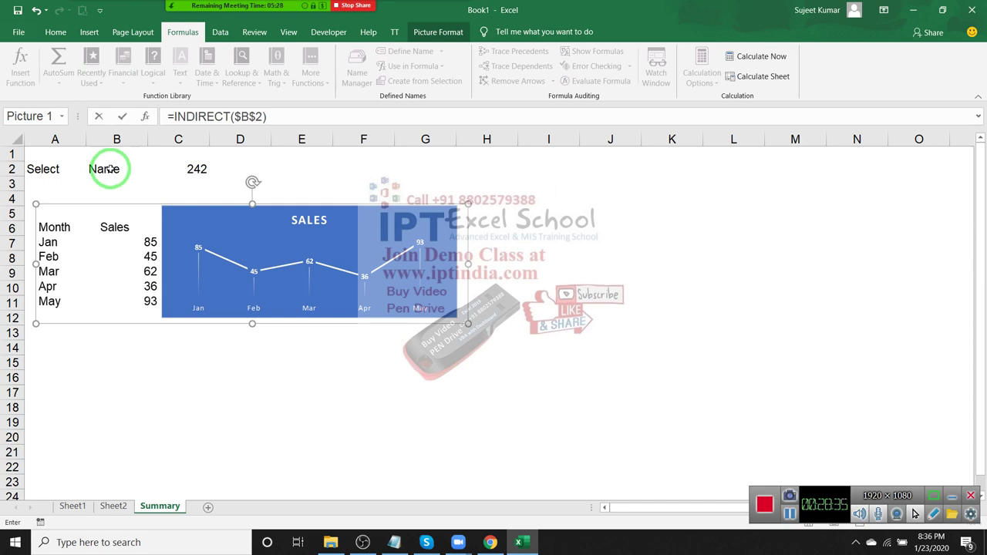
key("Return")
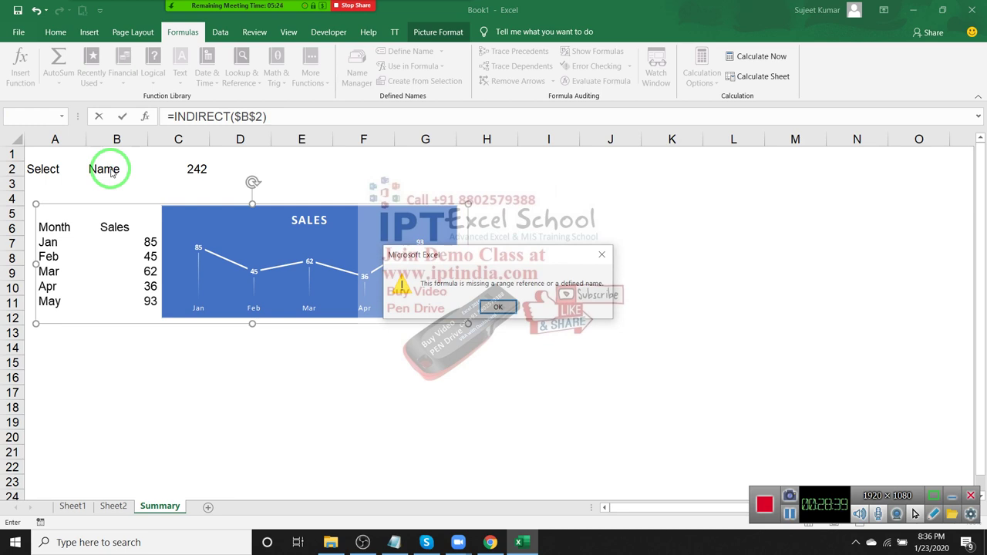
key("Return")
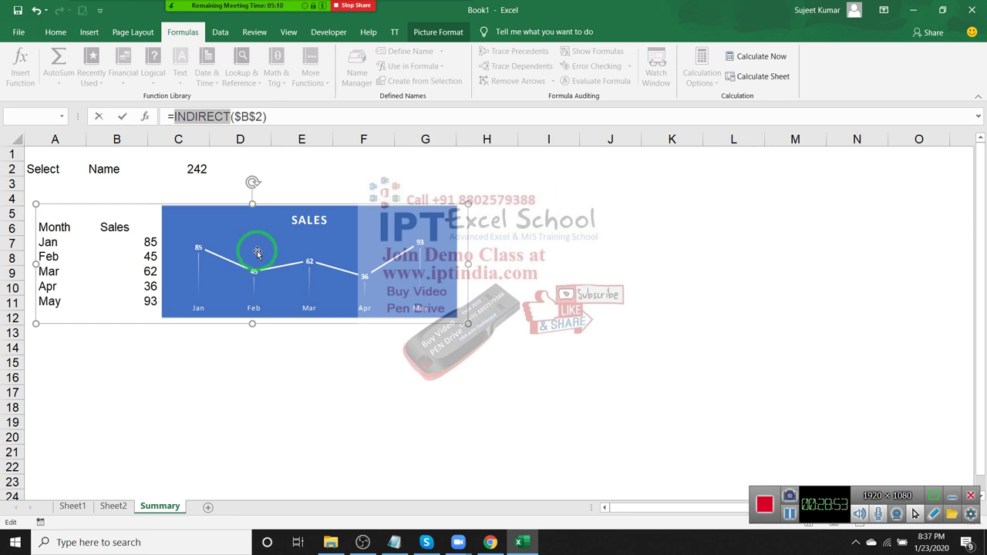
Edit the picture's link down to =$B$2 so it shows the word Name.
key("BackSpace")
key("Delete")
key("Right")
key("Right")
key("Right")
key("Right")
key("Delete")
key("Return")
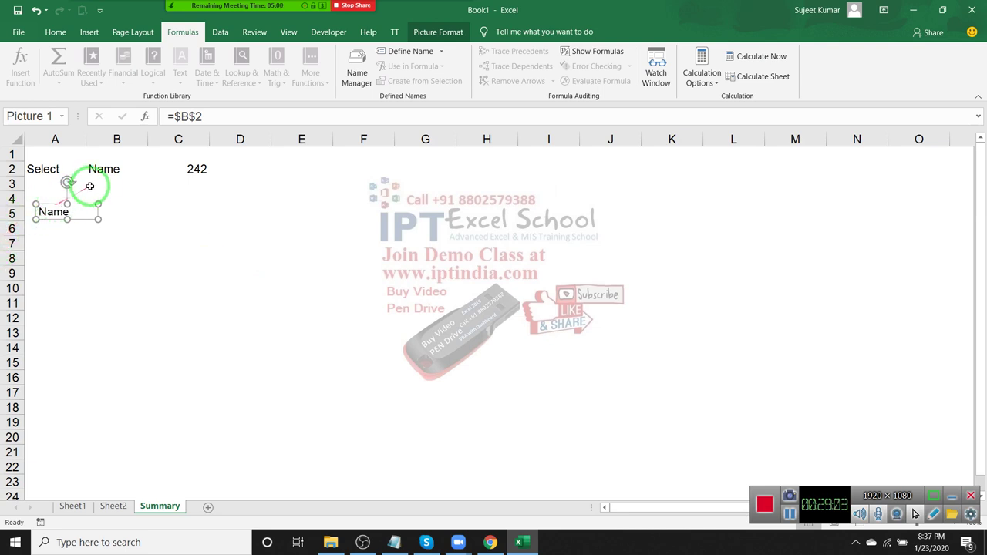
Check the linked picture and the Name range definition in the defined names list.
left_click(114, 505)
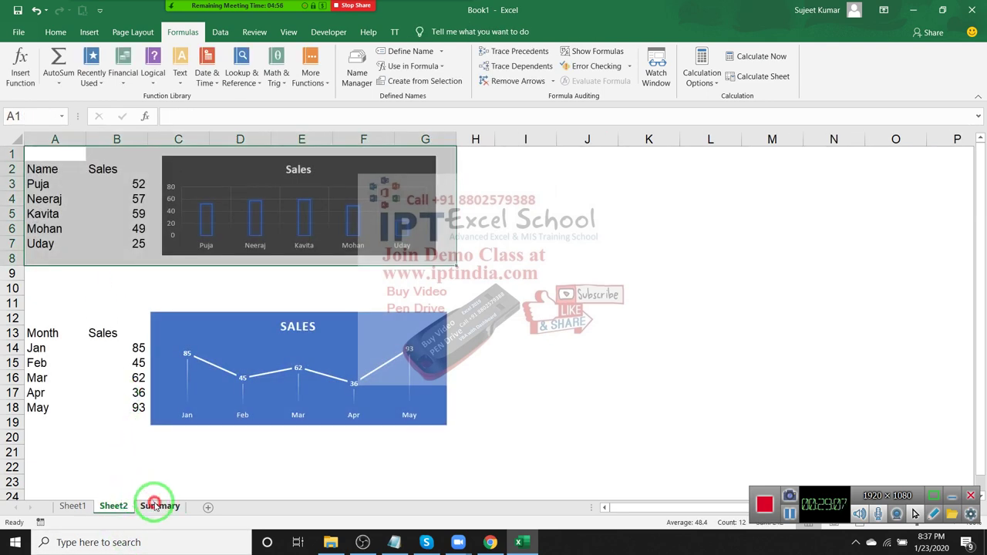
left_click(152, 503)
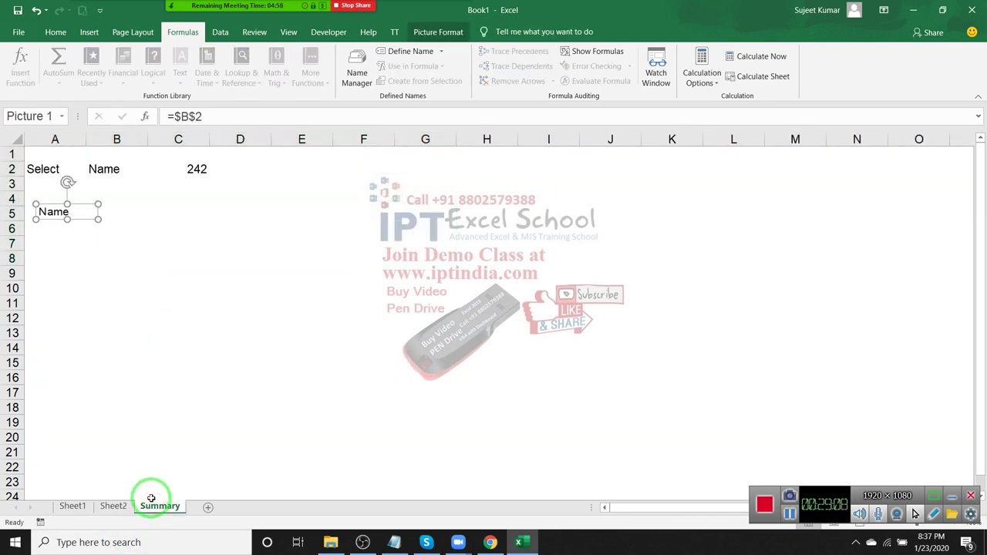
left_click(239, 405)
left_click(435, 270)
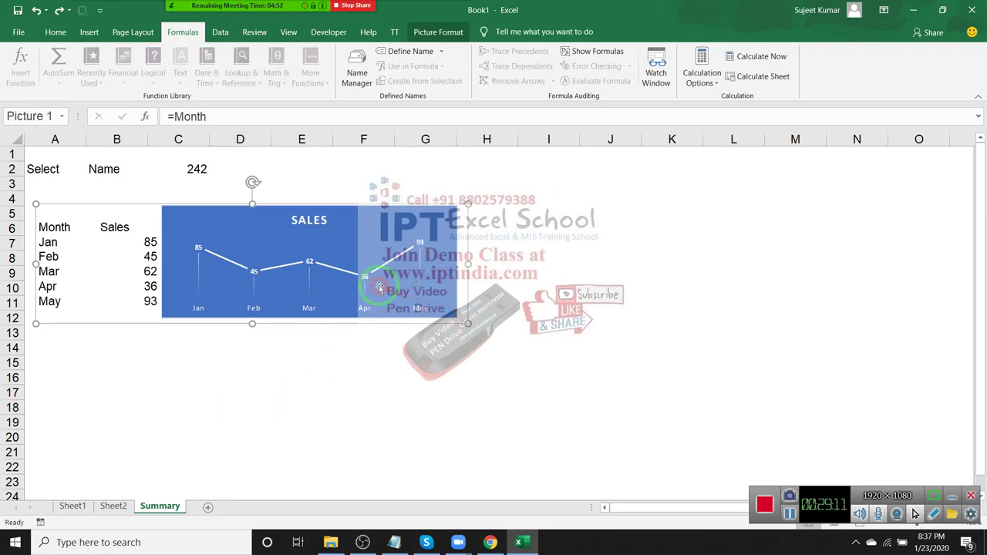
left_click(521, 231)
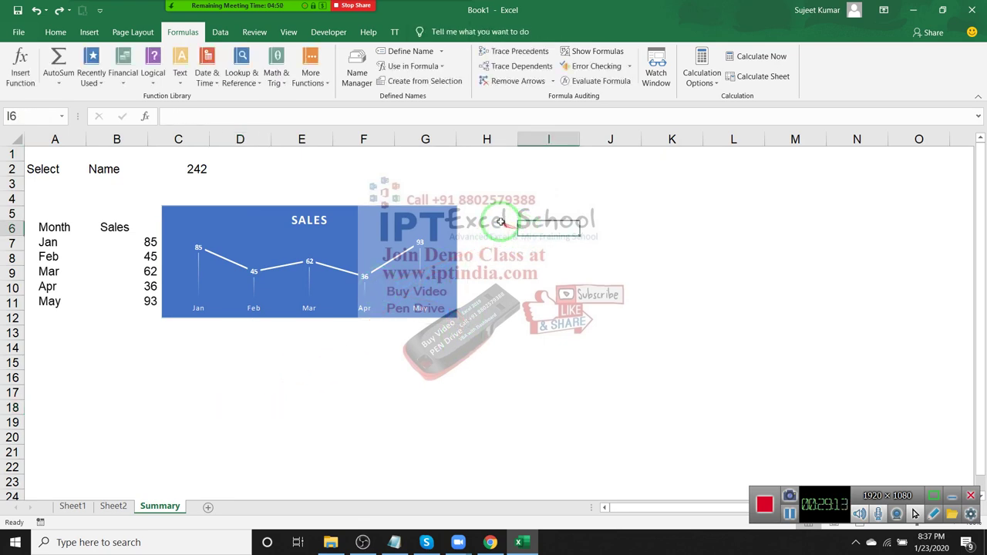
left_click(367, 77)
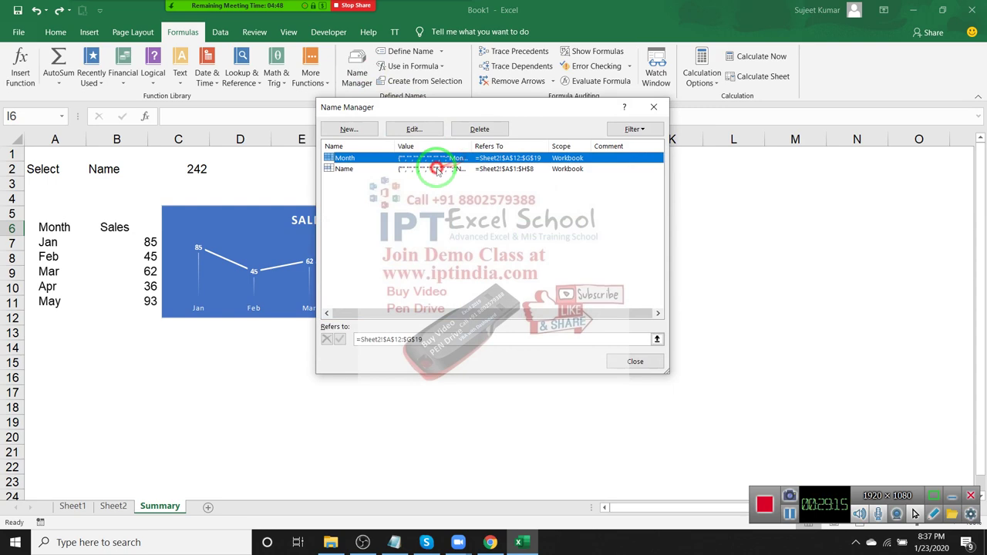
left_click(432, 168)
left_click(370, 339)
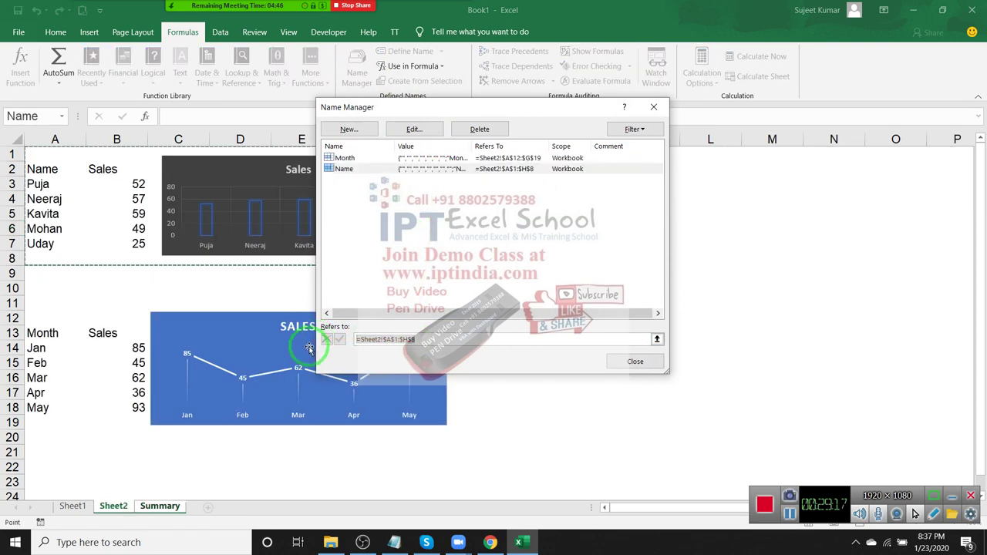
left_click_drag(324, 341, 602, 328)
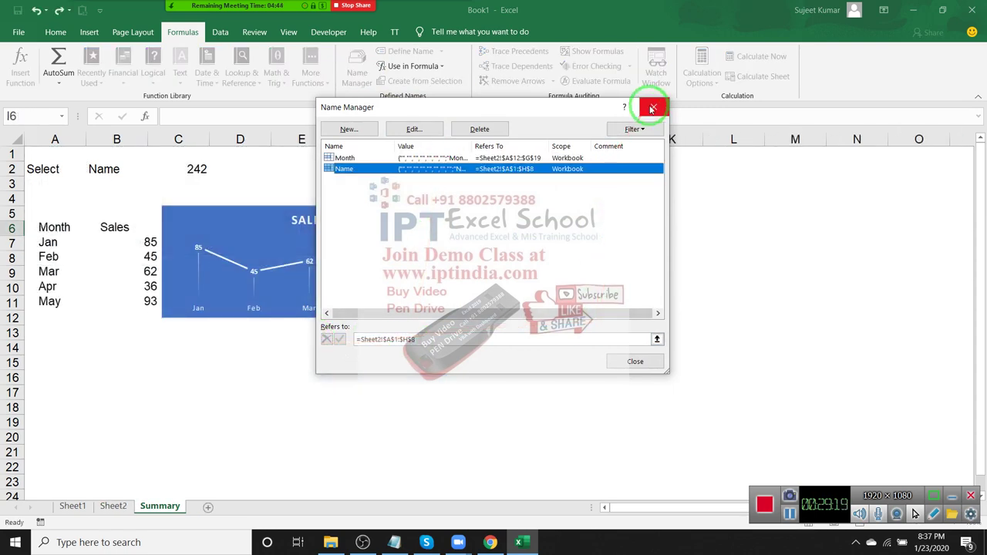
left_click(654, 107)
left_click(567, 180)
Define a workbook name Show referring to =INDIRECT(Summary!$B$2), fixing the formula error.
left_click(407, 51)
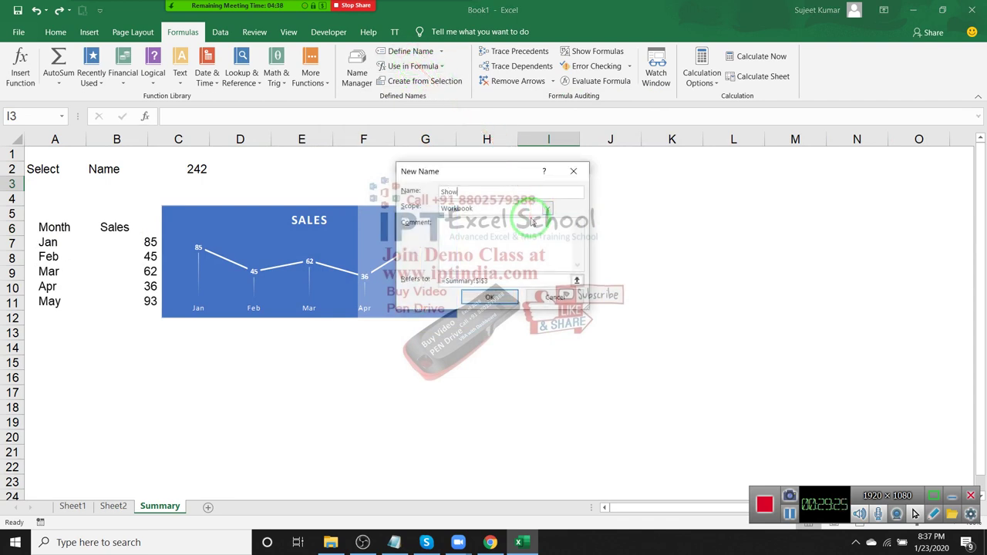
left_click(434, 282)
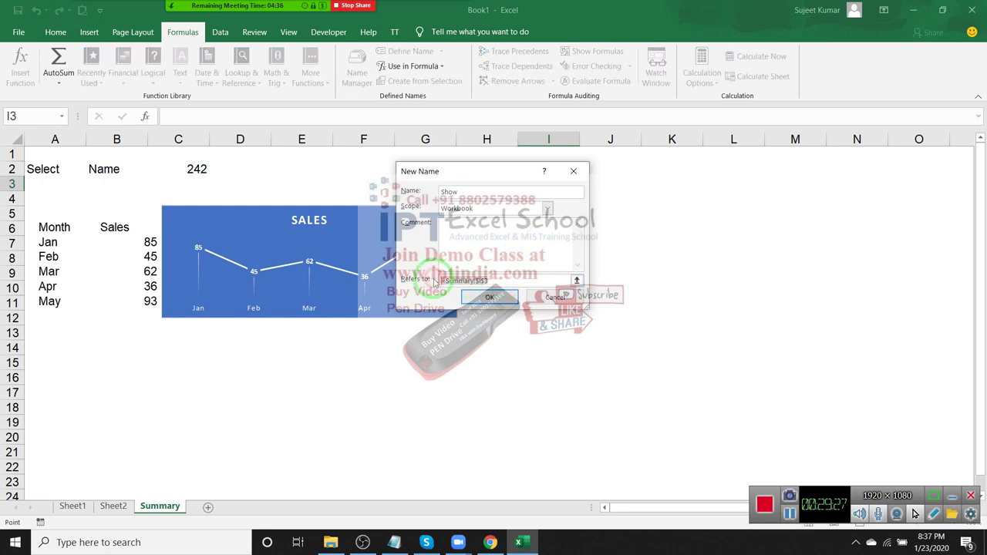
type("=indirect(")
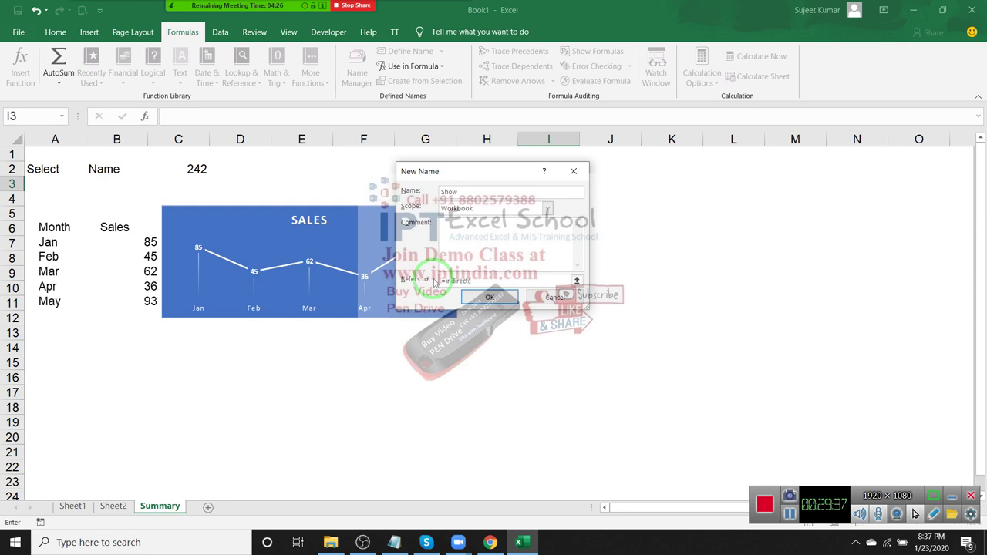
left_click(104, 169)
type(")")
key("Return")
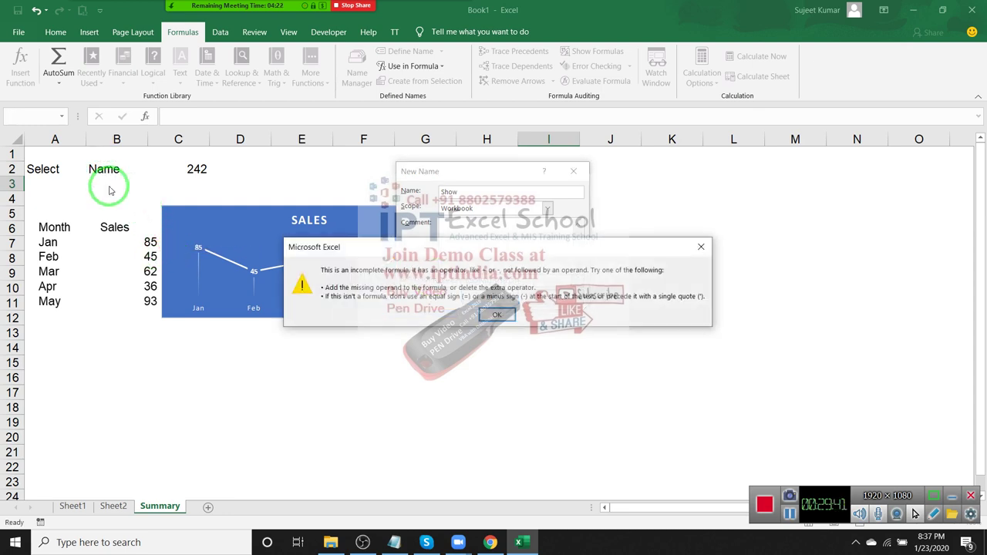
key("Return")
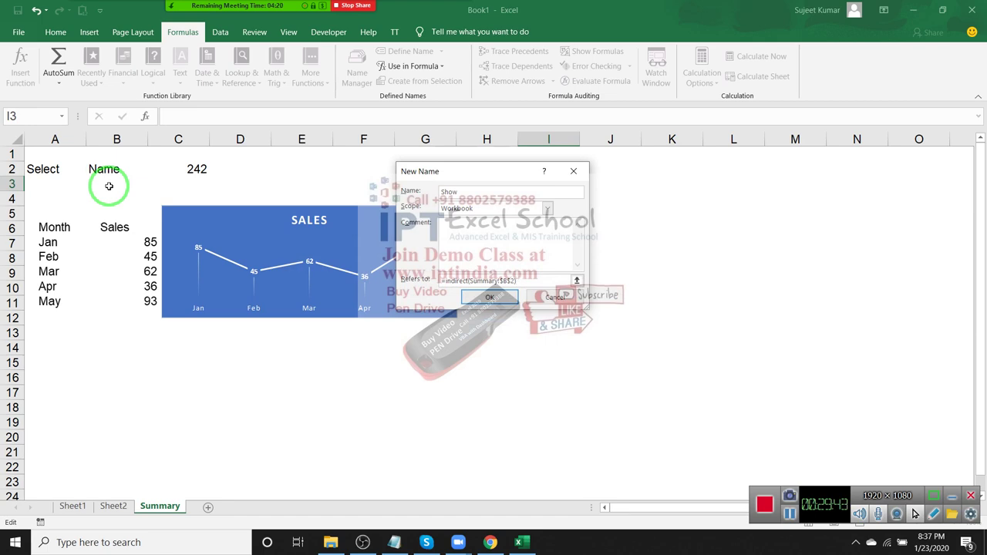
key("Return")
left_click(366, 91)
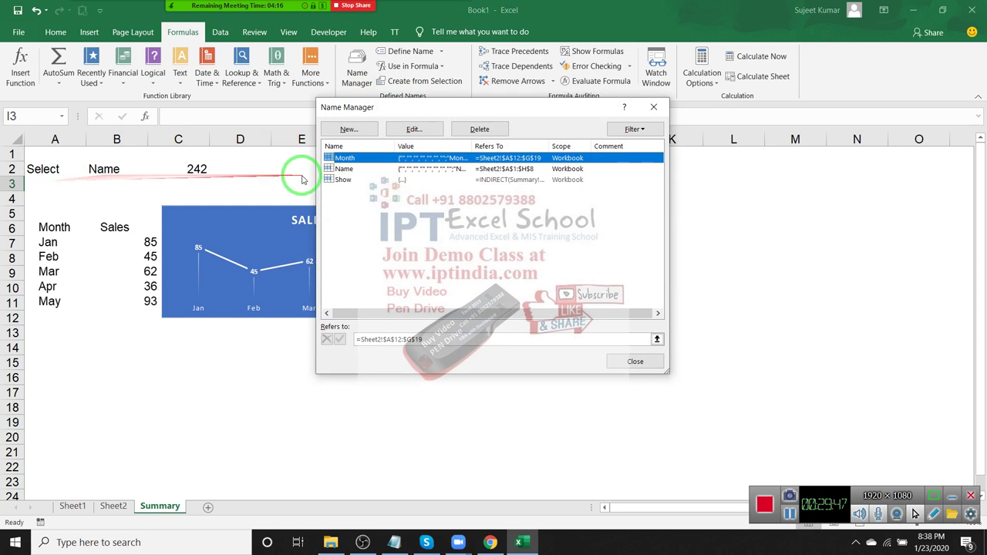
Preview the range the Show name points to, then close the names list.
left_click(346, 180)
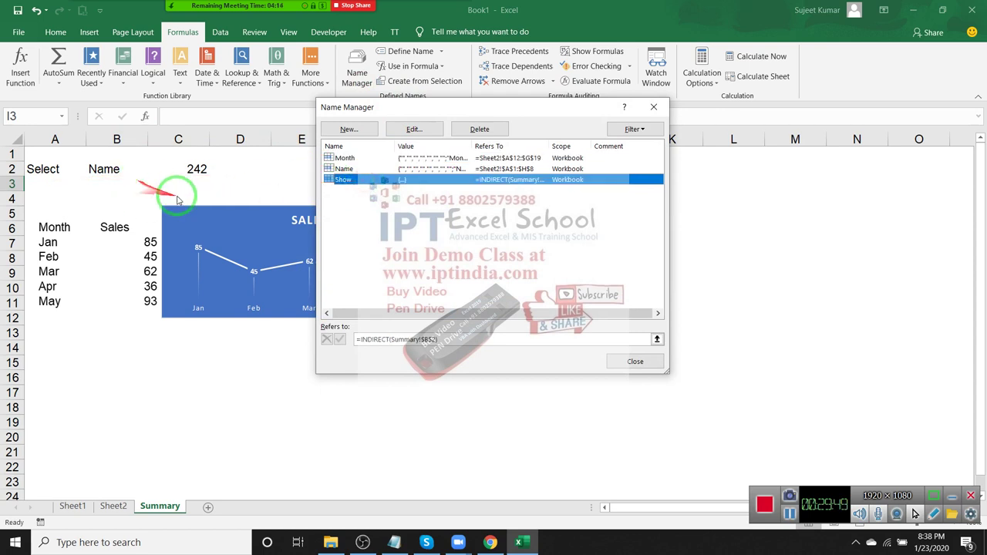
left_click(382, 339)
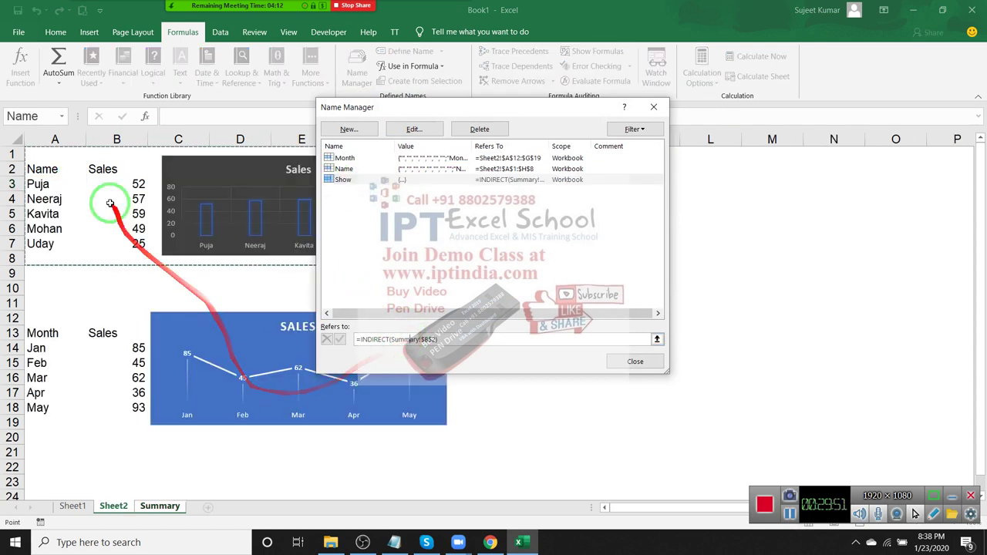
left_click_drag(425, 106, 617, 93)
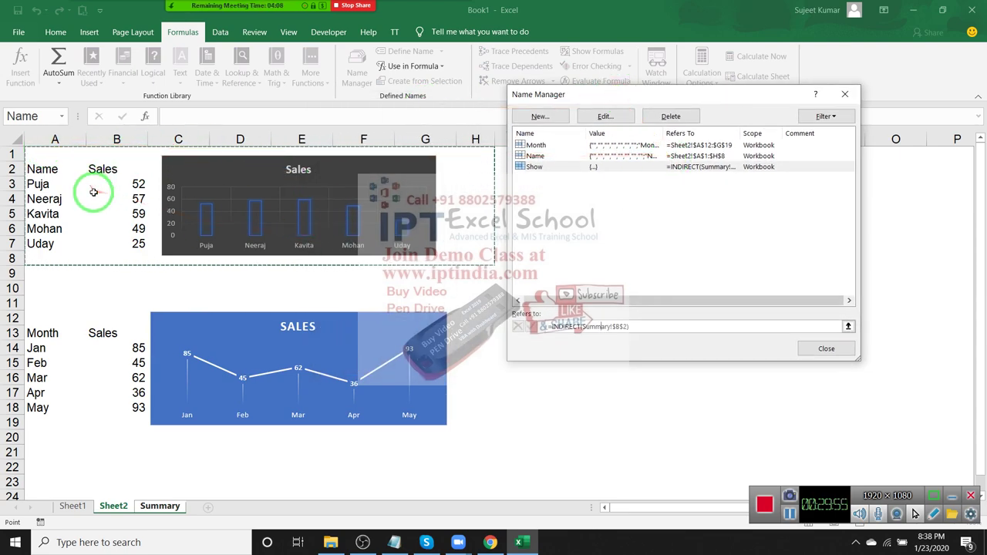
left_click(543, 210)
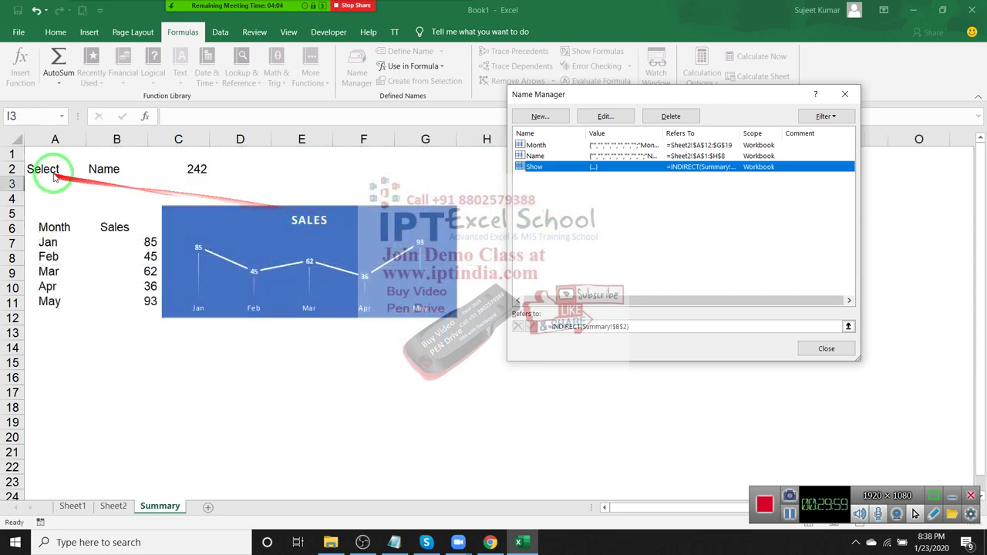
key("Escape")
Choose Month in B2 so C2 totals 321, and recheck Show's range.
left_click(130, 172)
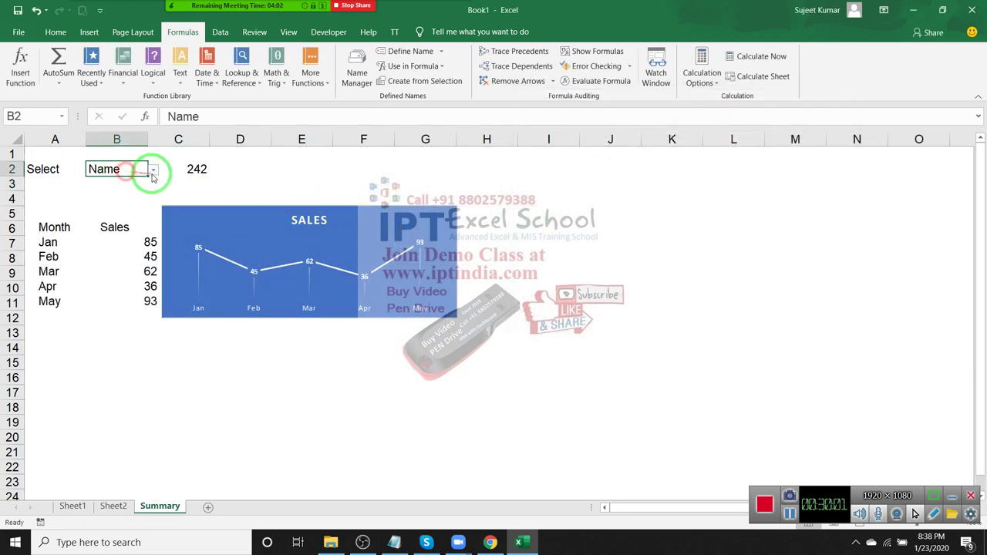
left_click(152, 173)
left_click(145, 189)
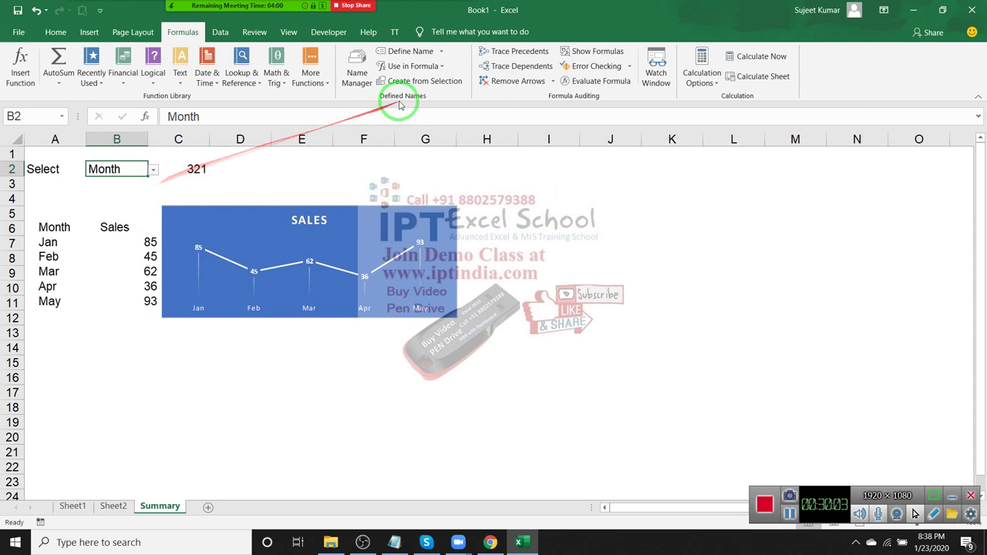
left_click(359, 77)
left_click(535, 166)
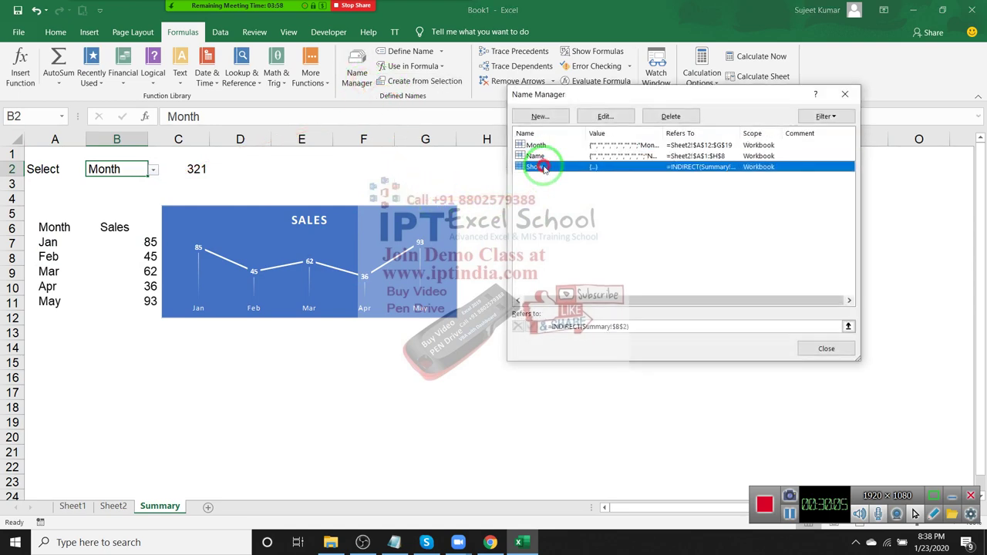
left_click(624, 326)
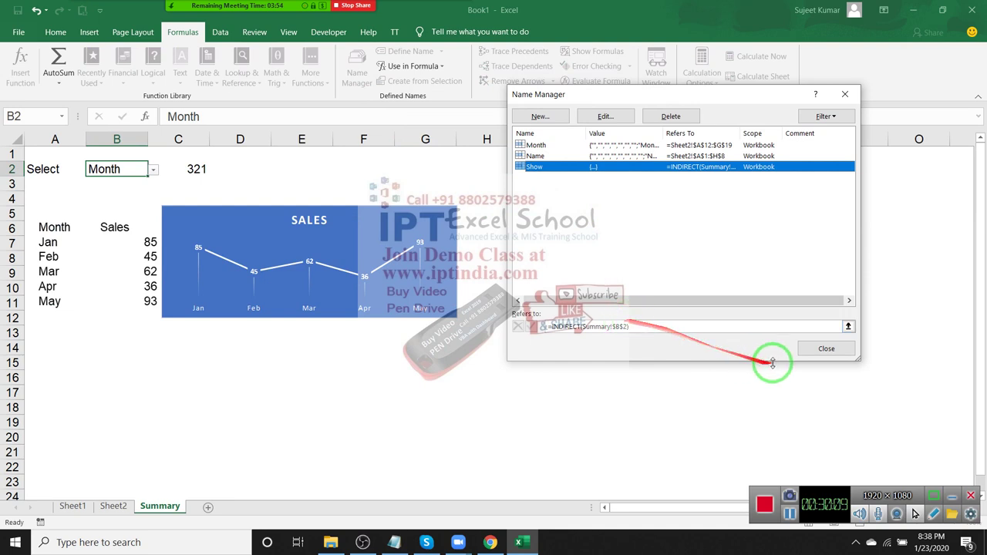
left_click(826, 348)
left_click(375, 238)
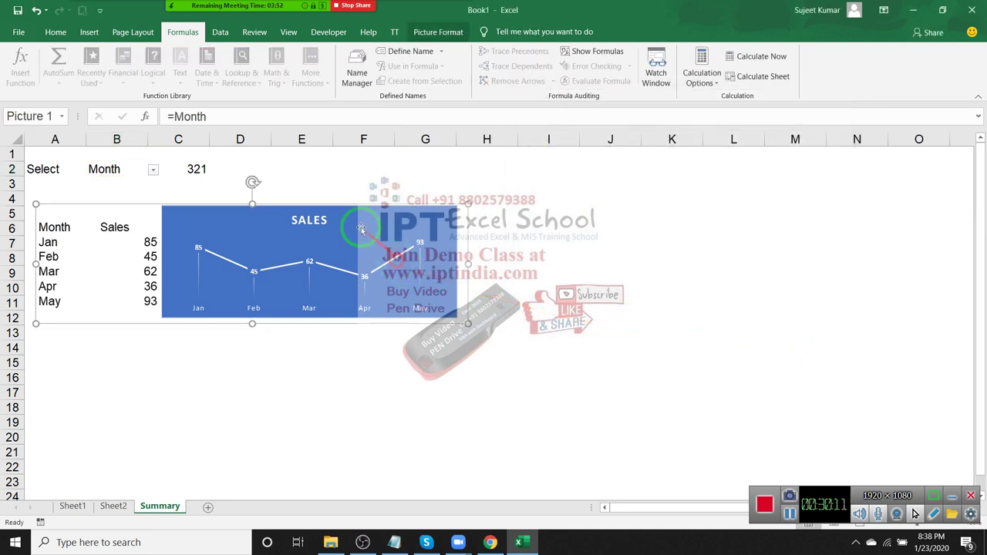
Change the linked picture's reference from =Month to =Show.
left_click_drag(171, 116, 264, 120)
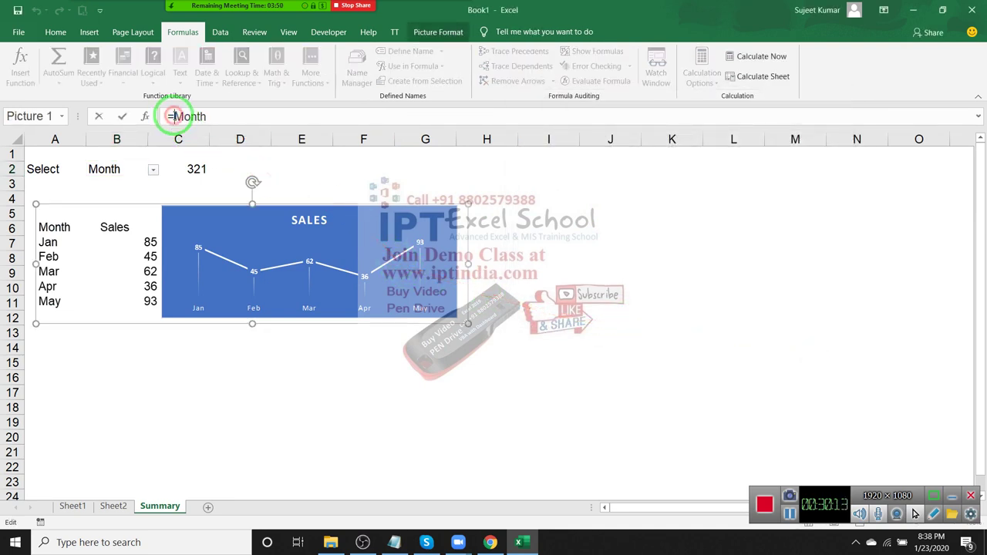
type("Show")
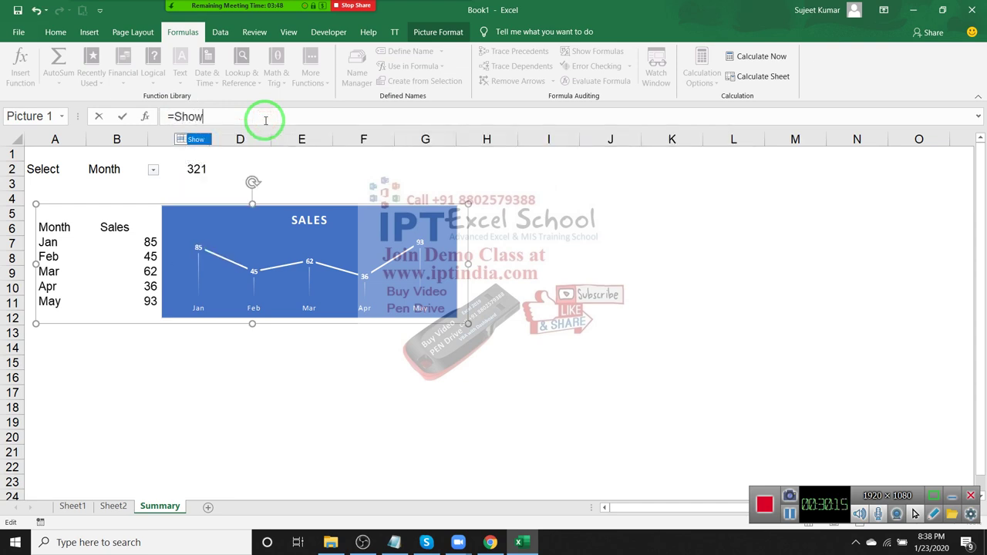
key("Return")
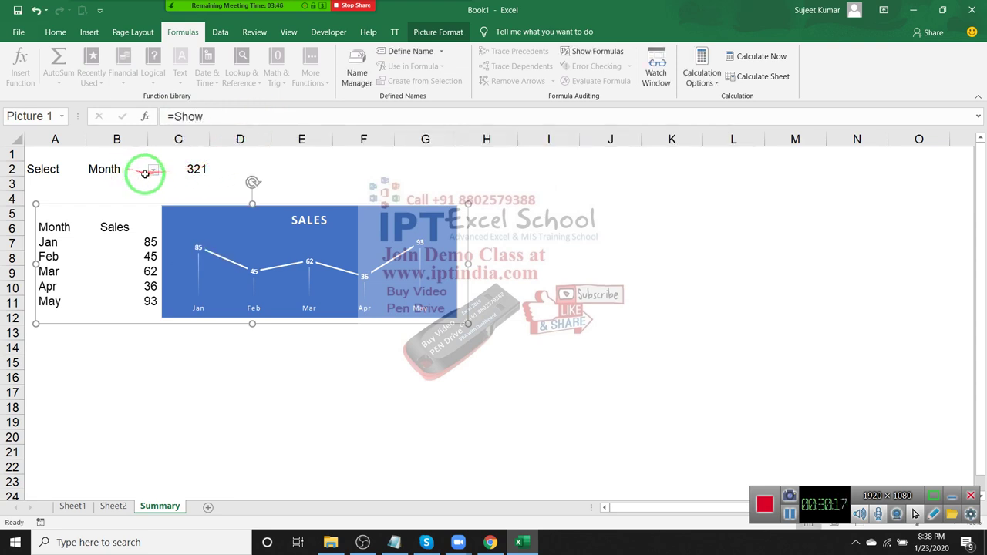
Toggle B2 between Name and Month to test the chart swap, leaving Name selected.
left_click(155, 172)
left_click(150, 181)
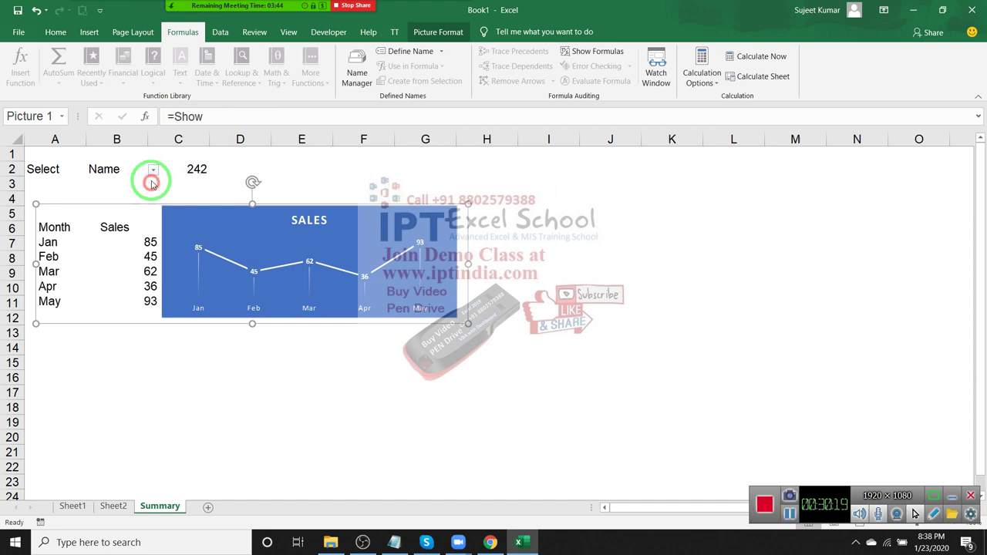
left_click(154, 171)
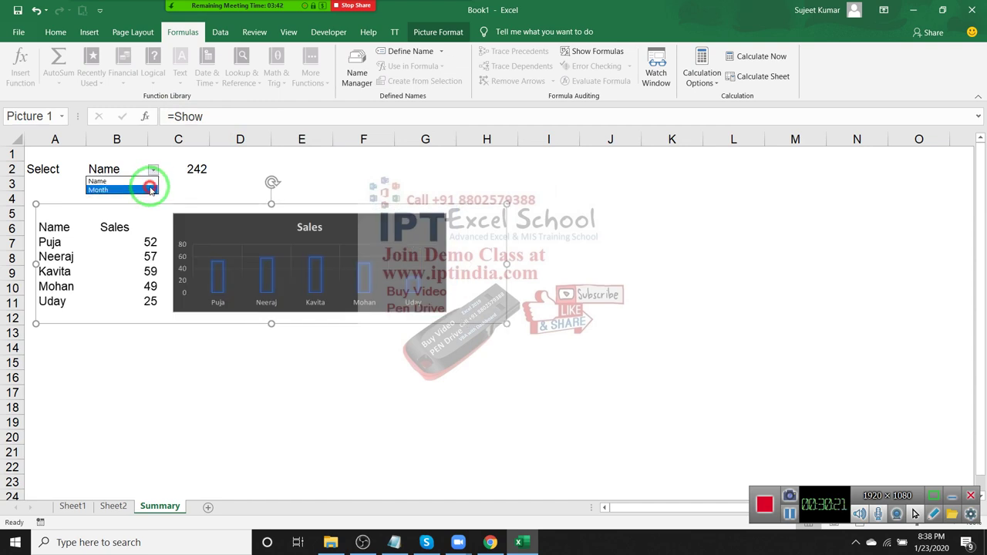
left_click(150, 189)
left_click(154, 170)
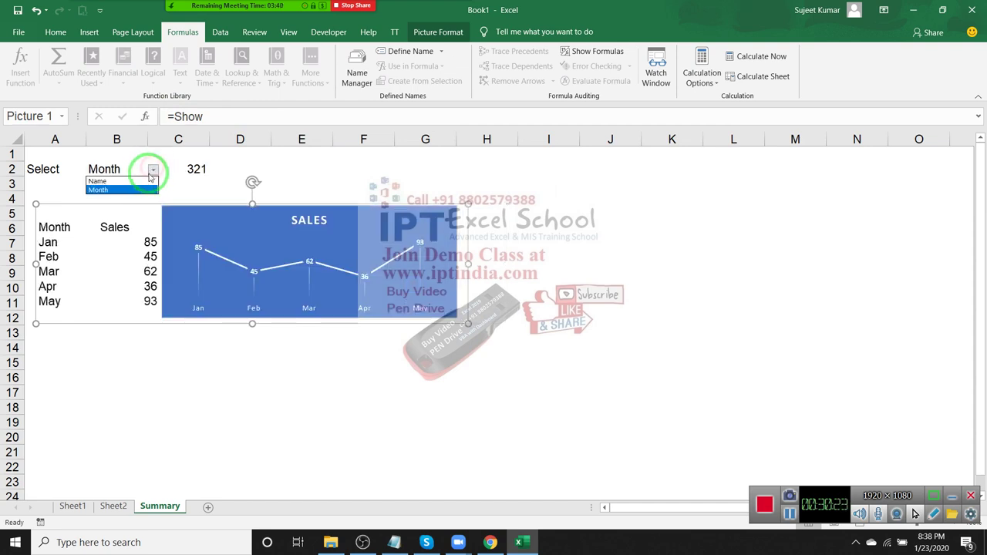
left_click(150, 182)
left_click(153, 173)
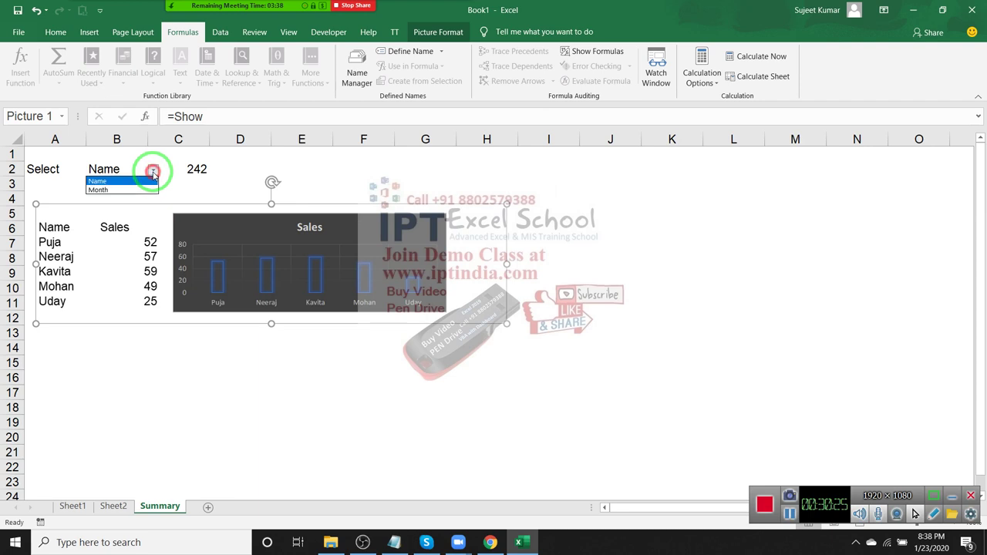
left_click(150, 189)
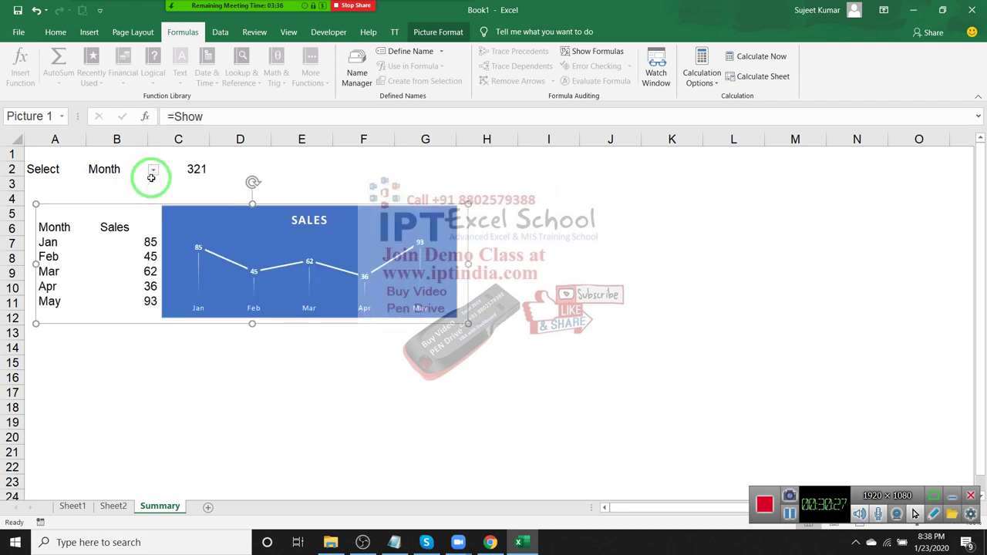
left_click(155, 173)
left_click(149, 182)
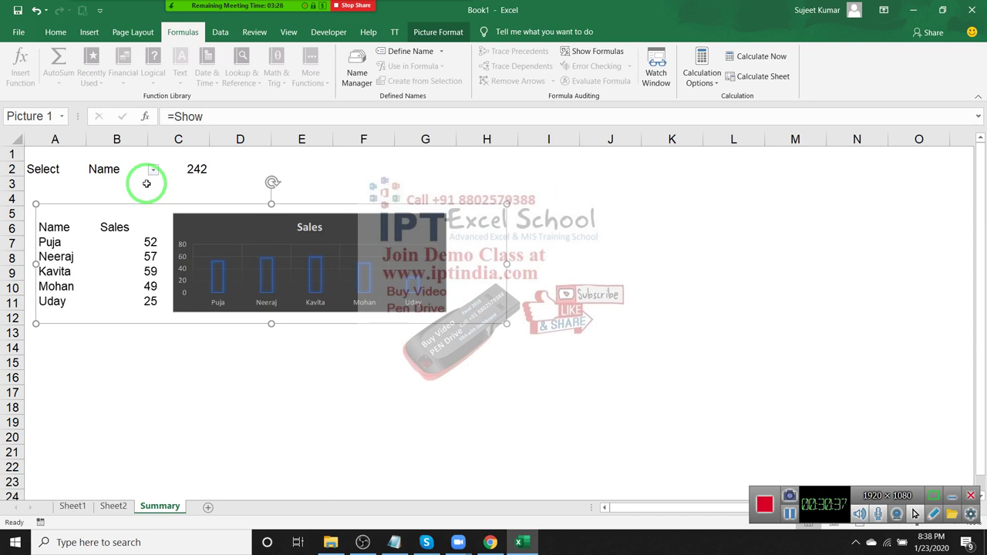
left_click(176, 11)
left_click(81, 44)
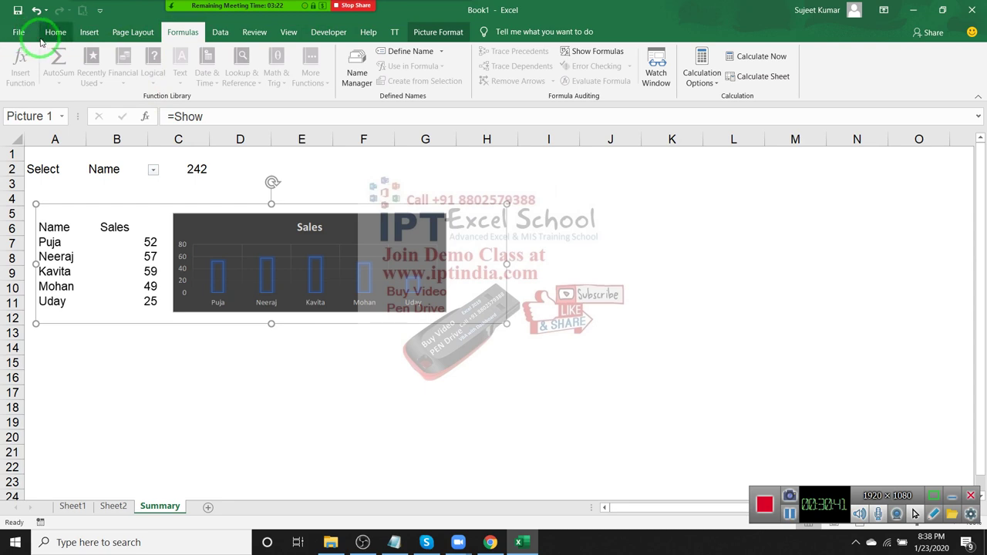
Save the workbook as Pic in the local Documents folder.
left_click(55, 32)
left_click(90, 182)
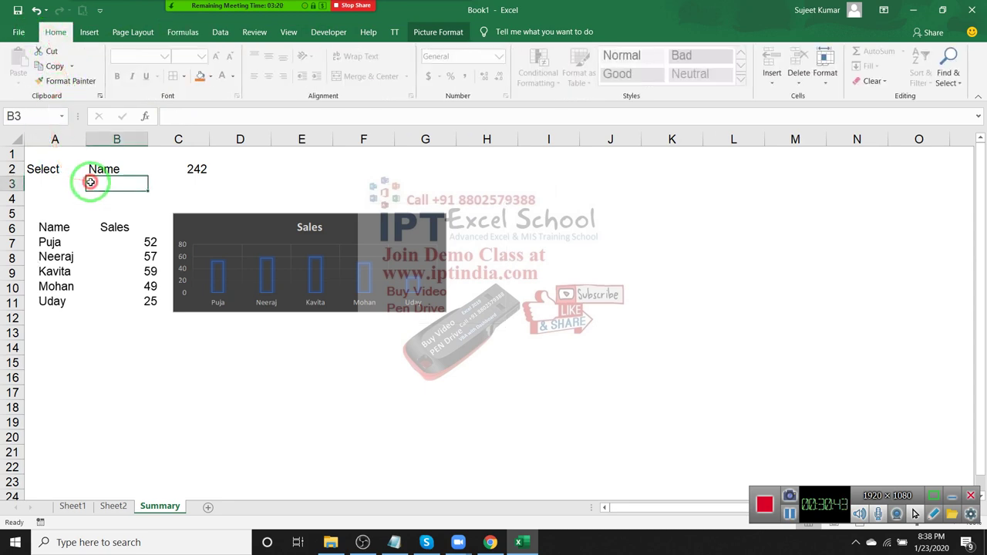
key("ctrl+s")
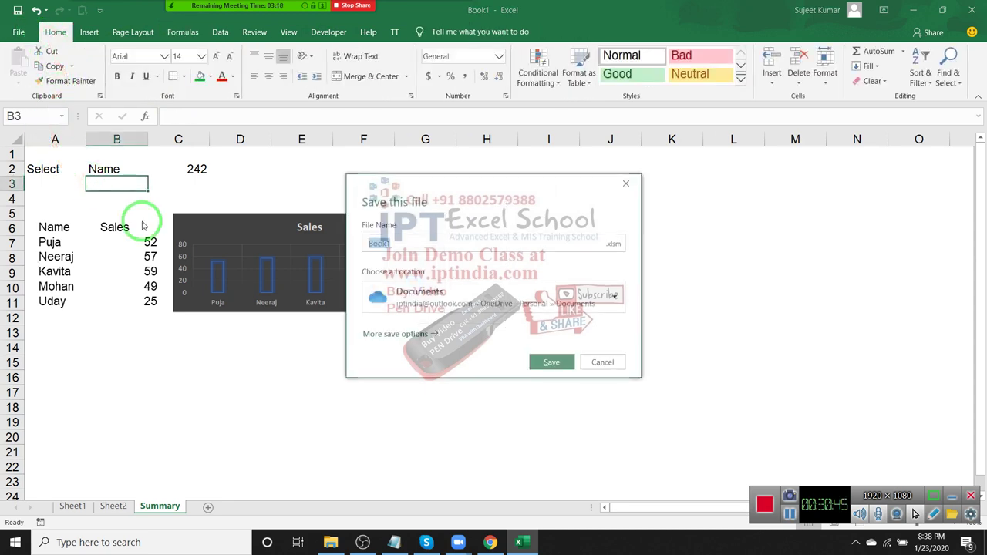
left_click(432, 298)
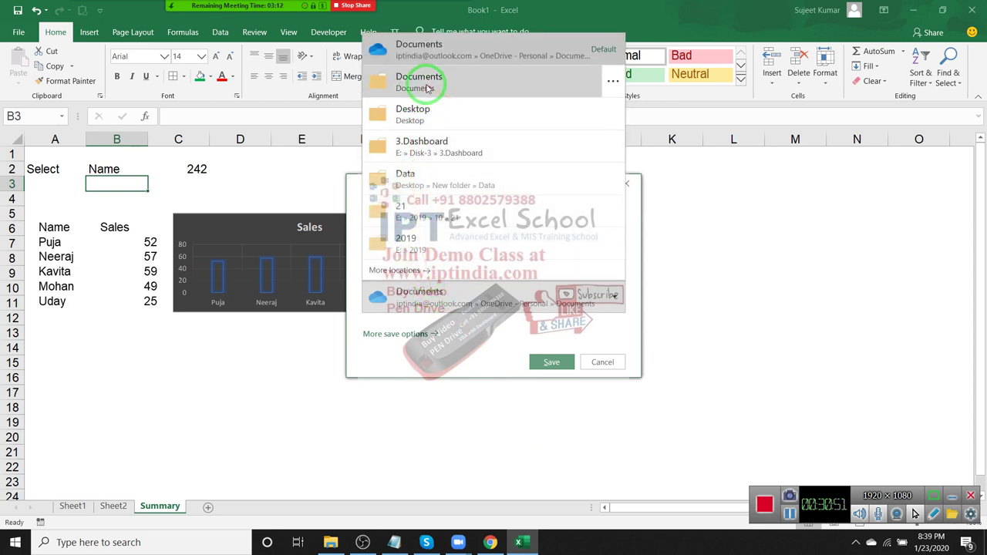
left_click(426, 89)
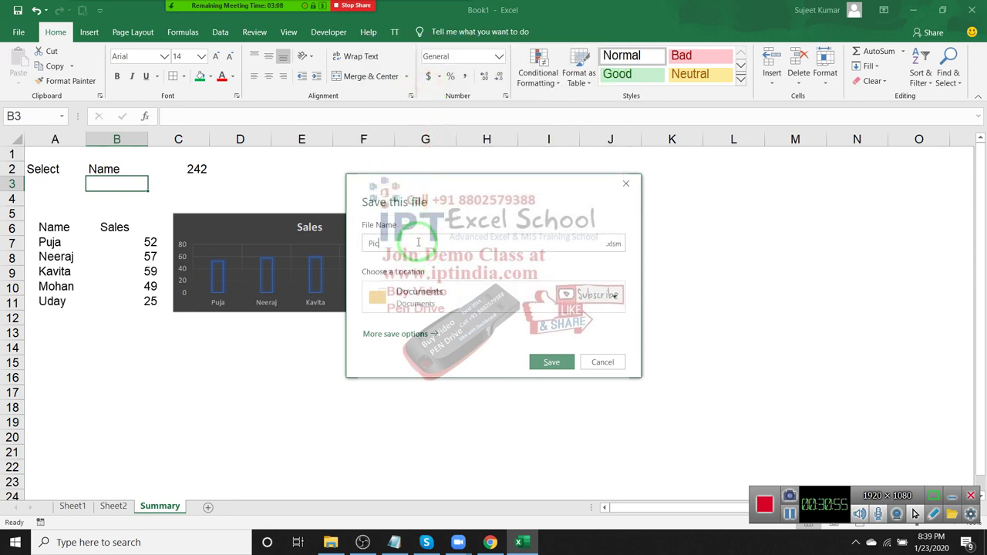
left_click(550, 362)
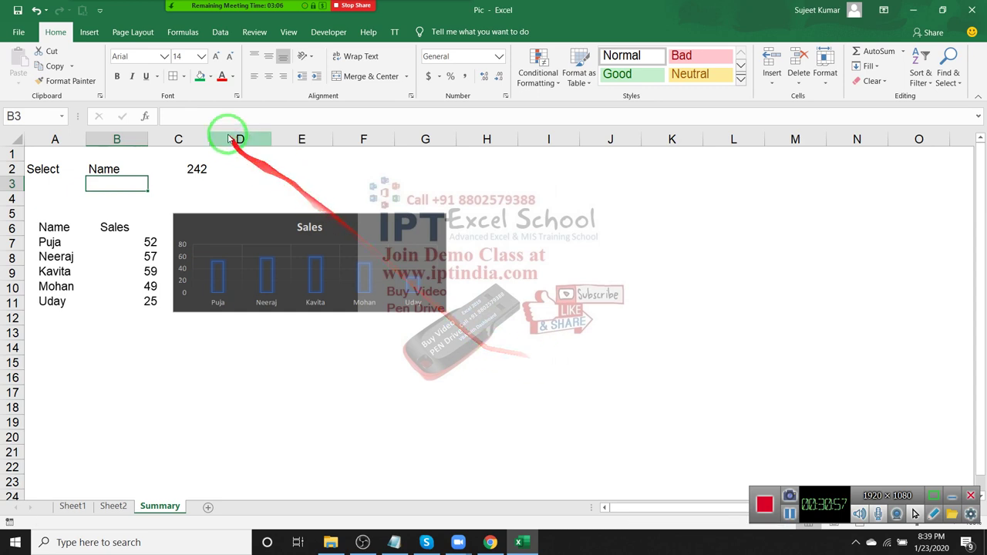
left_click(133, 32)
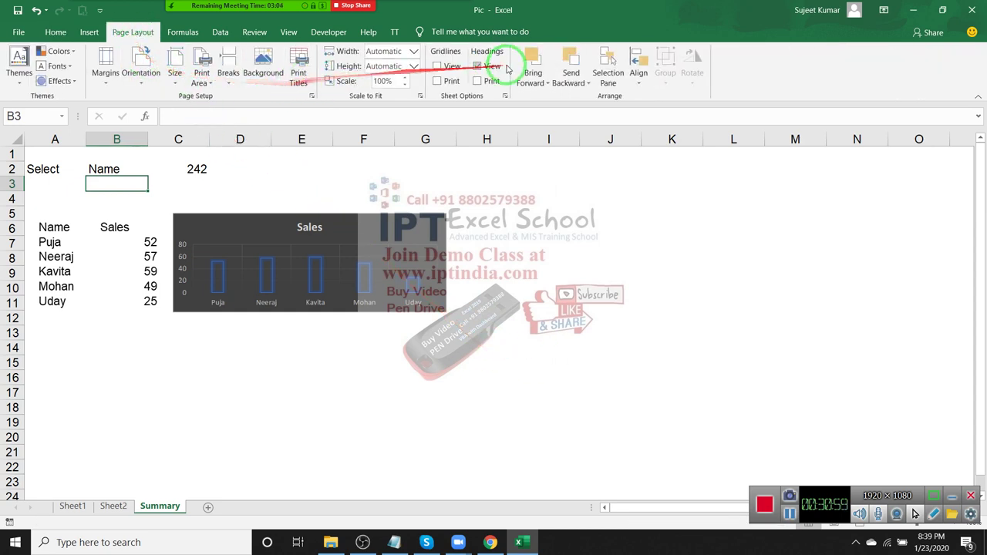
left_click(437, 66)
left_click(452, 68)
left_click(452, 68)
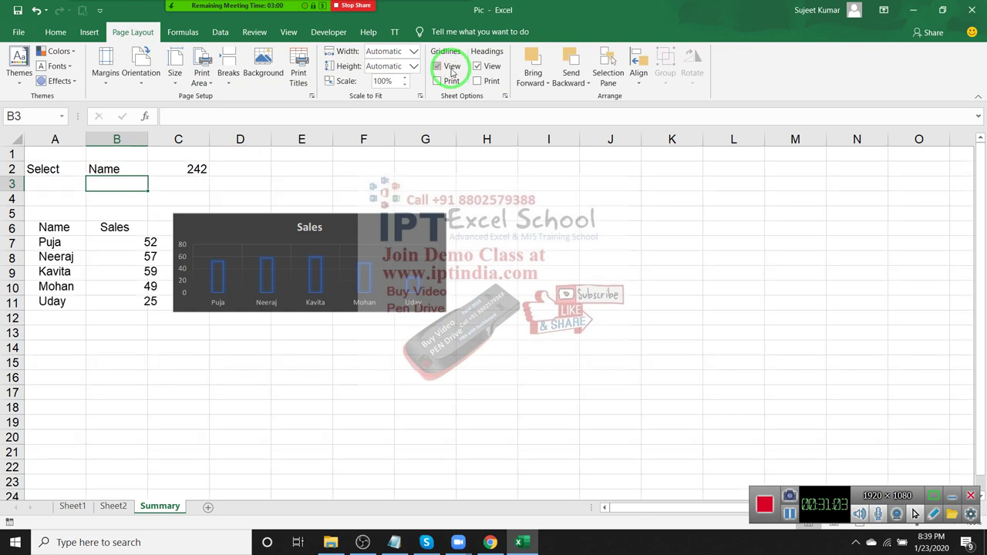
left_click(453, 70)
left_click(498, 69)
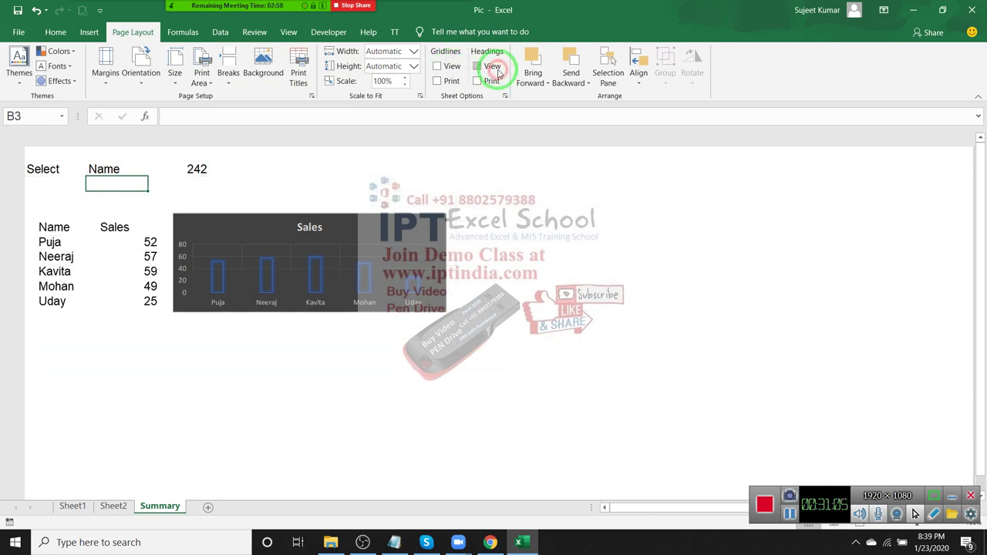
left_click(497, 69)
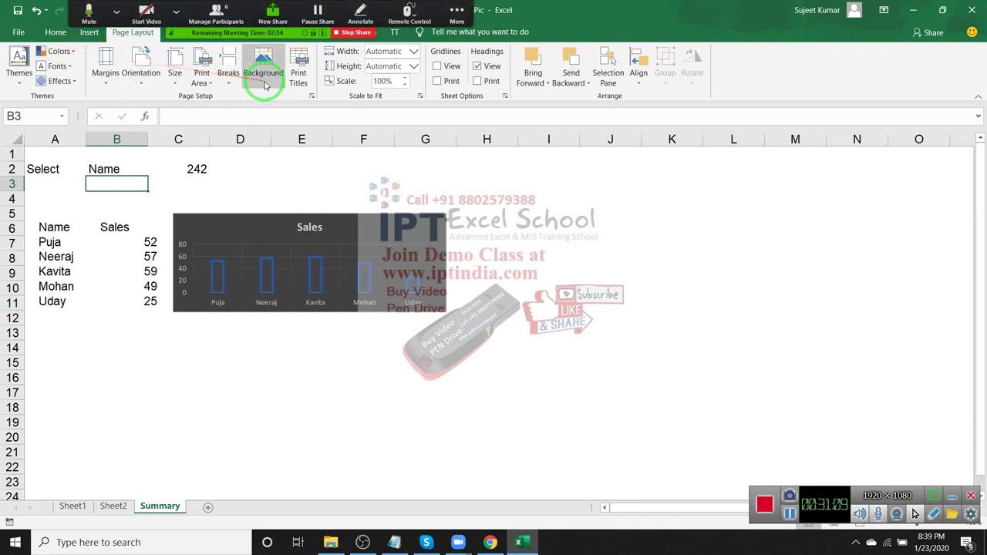
left_click(56, 32)
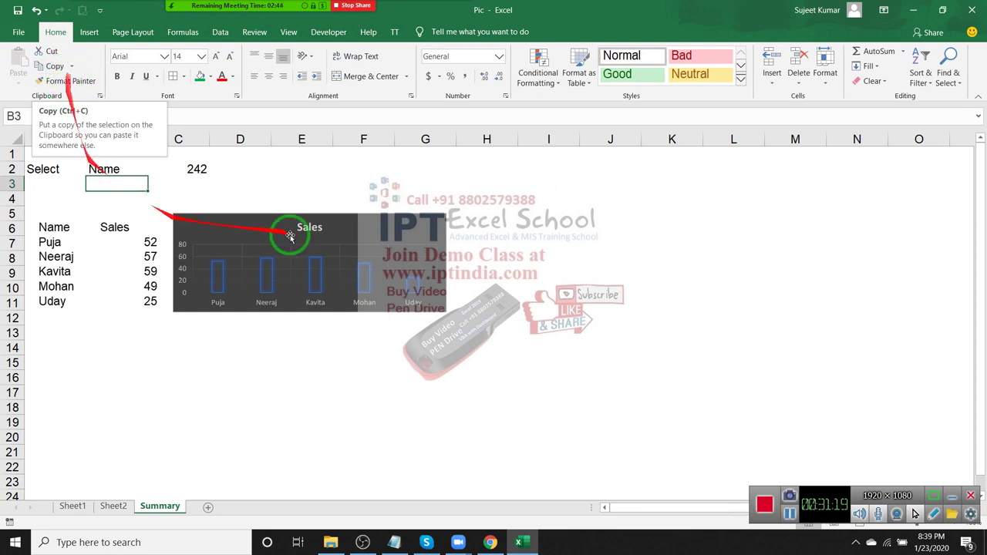
Close Excel, choosing Save to keep the latest changes to Pic.xlsm.
left_click(501, 233)
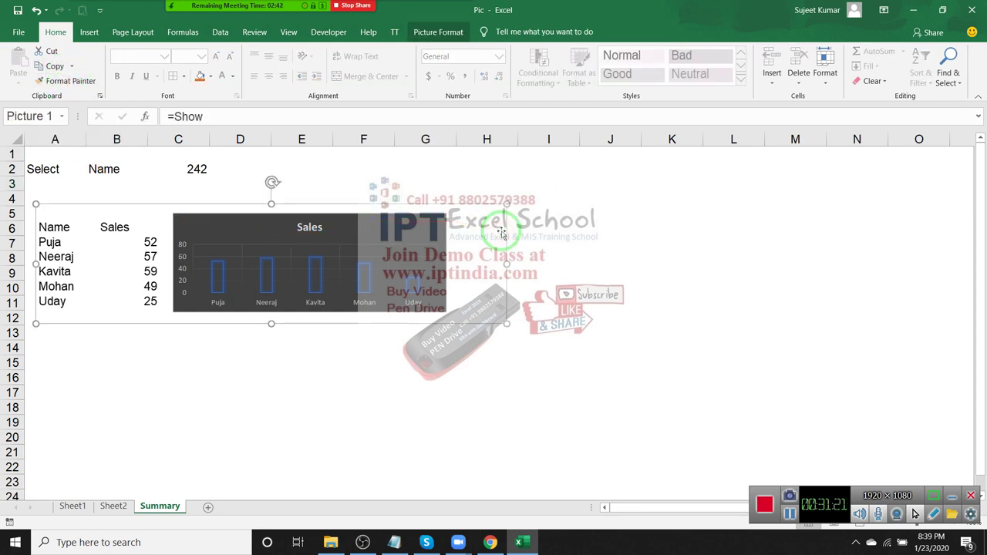
left_click(549, 228)
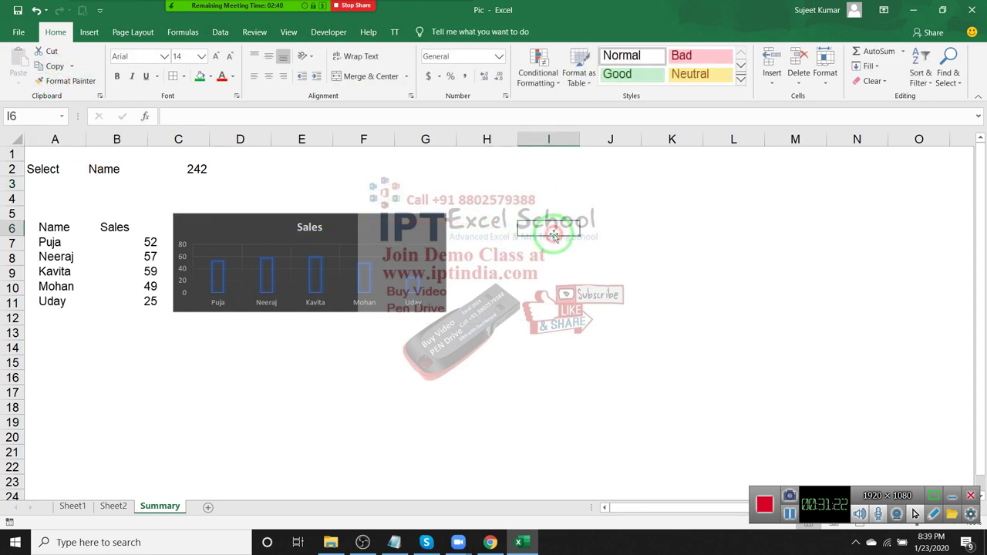
left_click(972, 11)
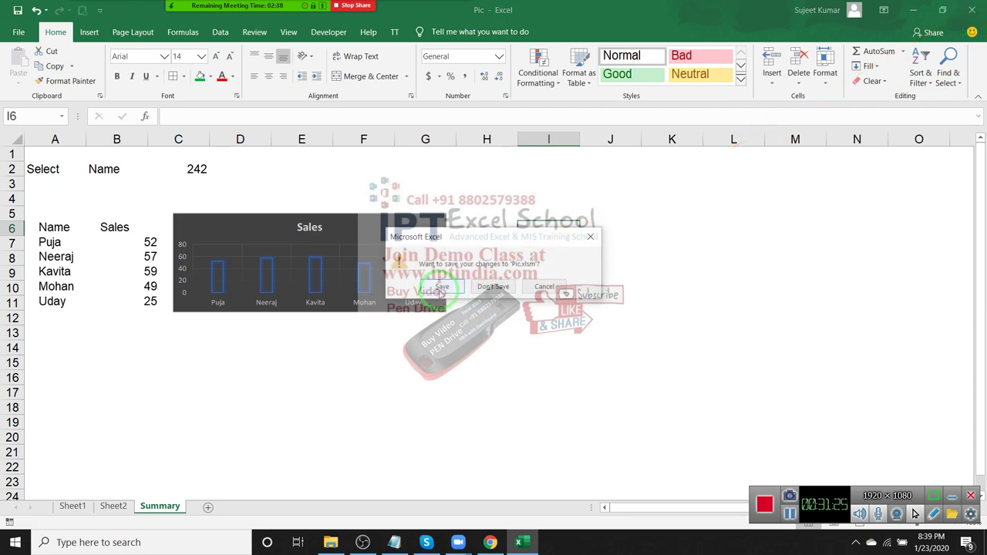
left_click(441, 291)
left_click(176, 10)
left_click(365, 118)
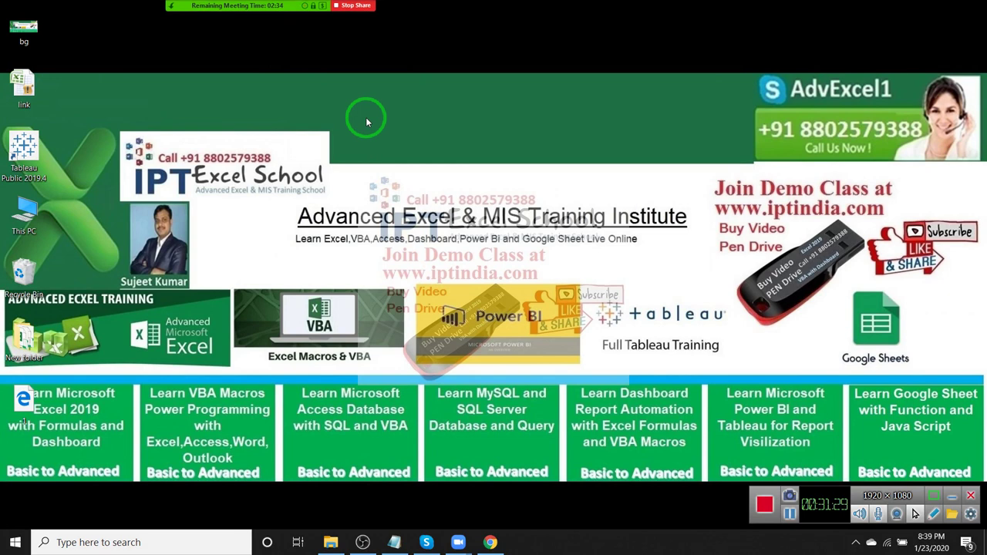
Choose End Meeting from Zoom's More menu to bring up the end-or-leave confirmation.
left_click(177, 9)
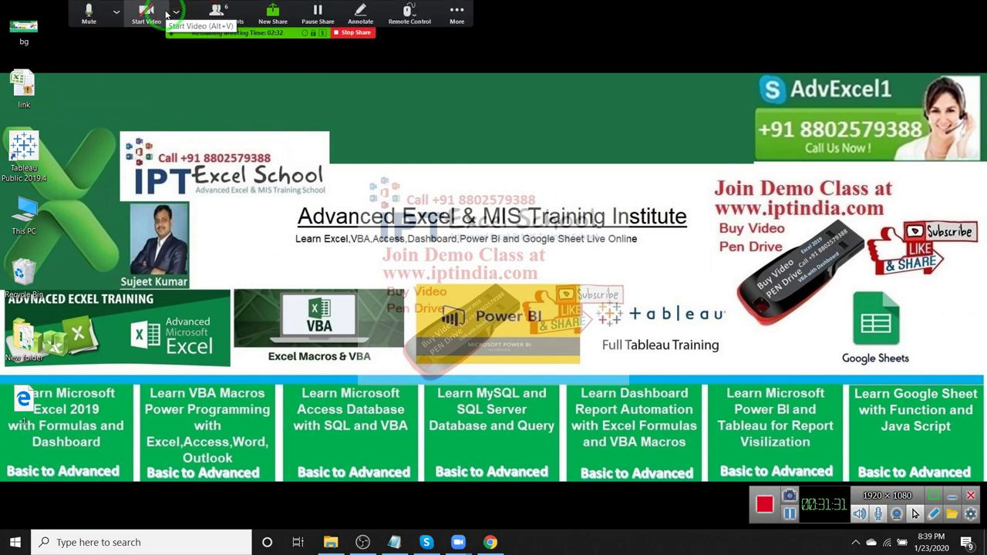
left_click(454, 14)
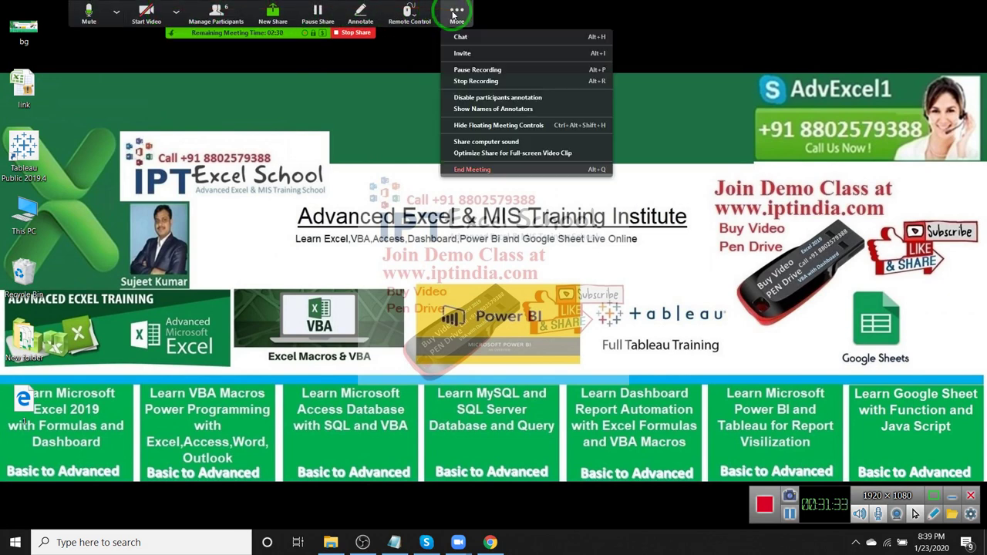
left_click(488, 173)
left_click(489, 173)
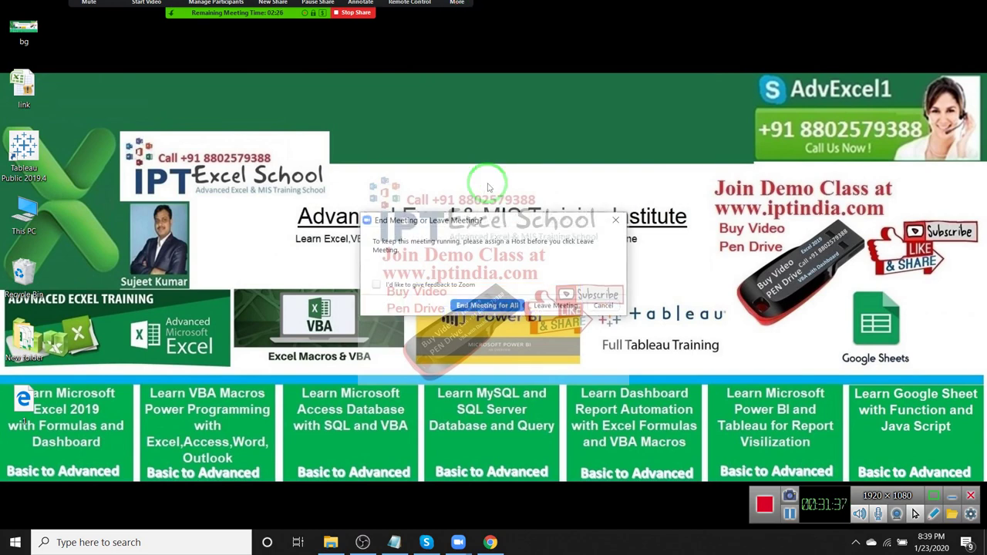